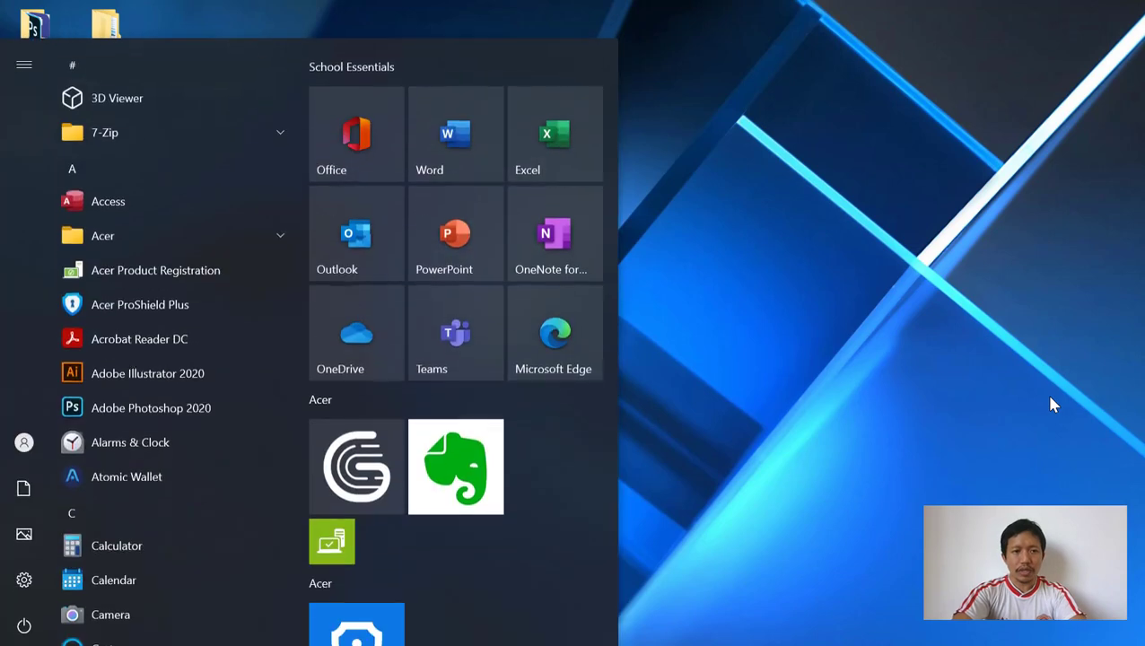
Step: Open Word and create a new blank document
{"action": "type", "text": "w"}
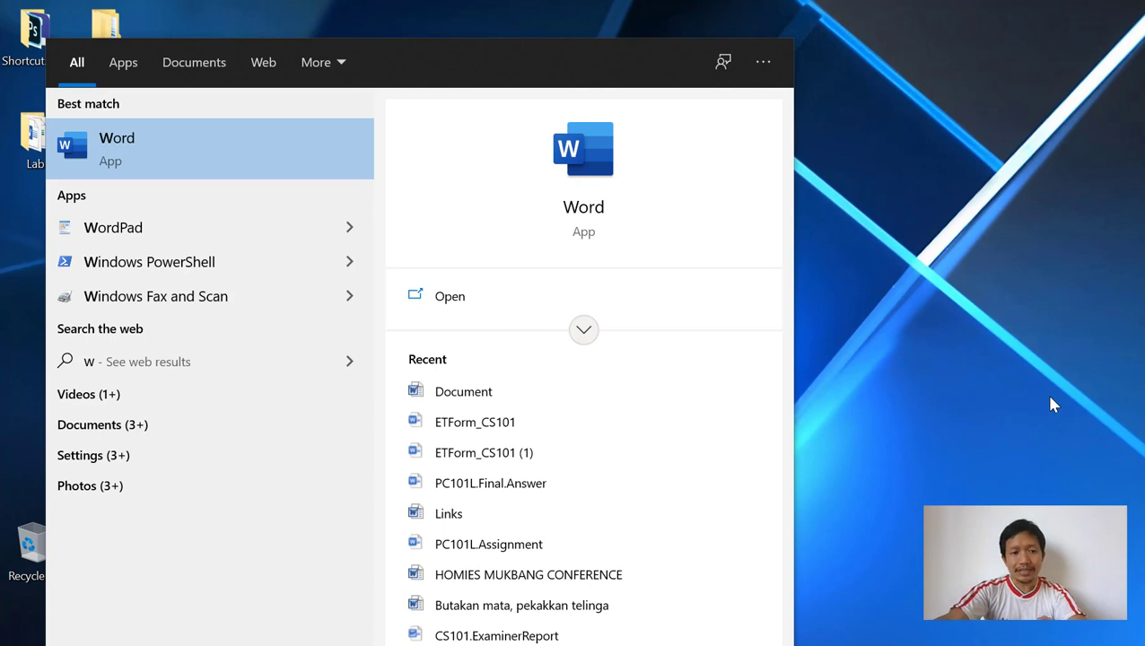
{"action": "left_click", "coordinate": [171, 144]}
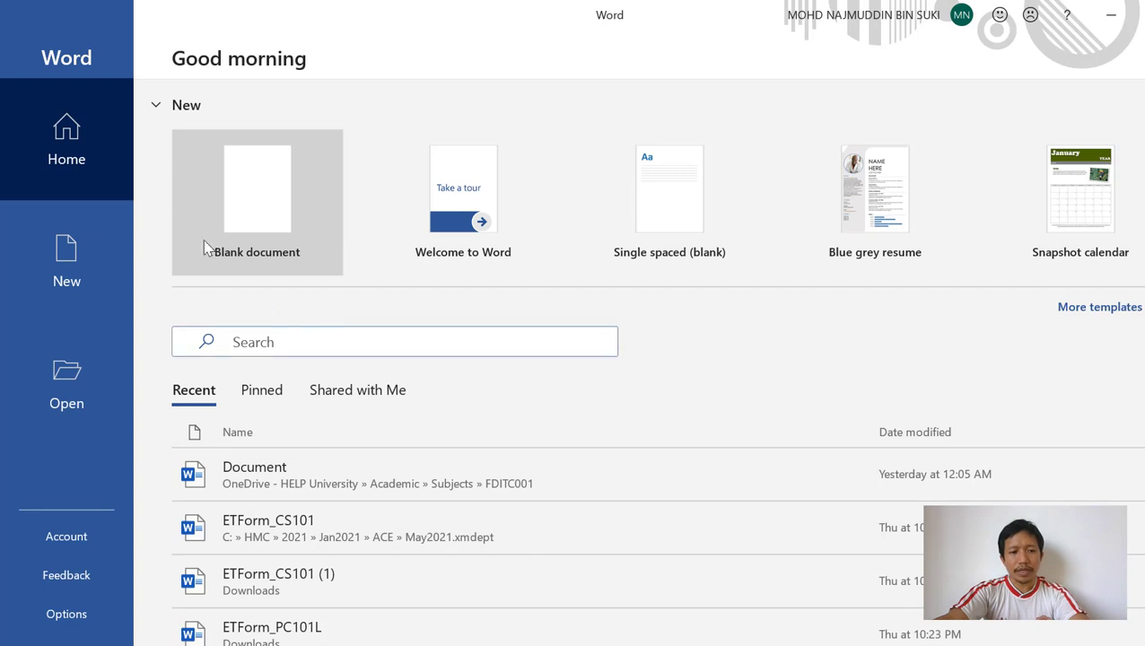
{"action": "left_click", "coordinate": [250, 185]}
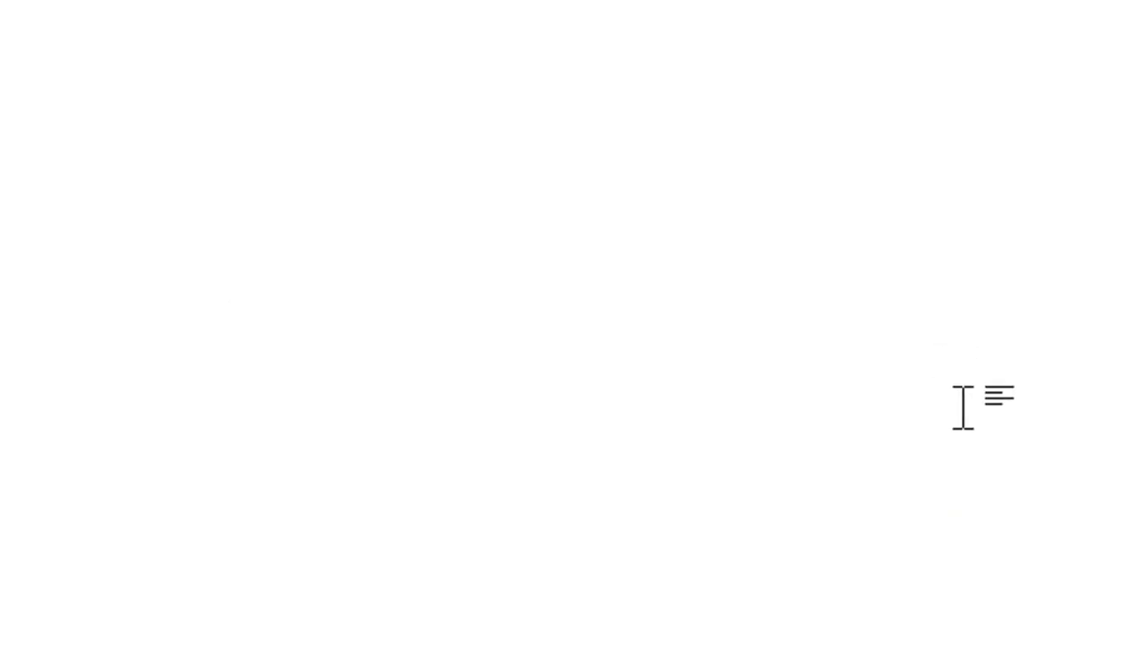
Step: Enter "Test" and "Test 2" on two separate lines at the start of the document
{"action": "type", "text": "test"}
{"action": "key", "text": "Return"}
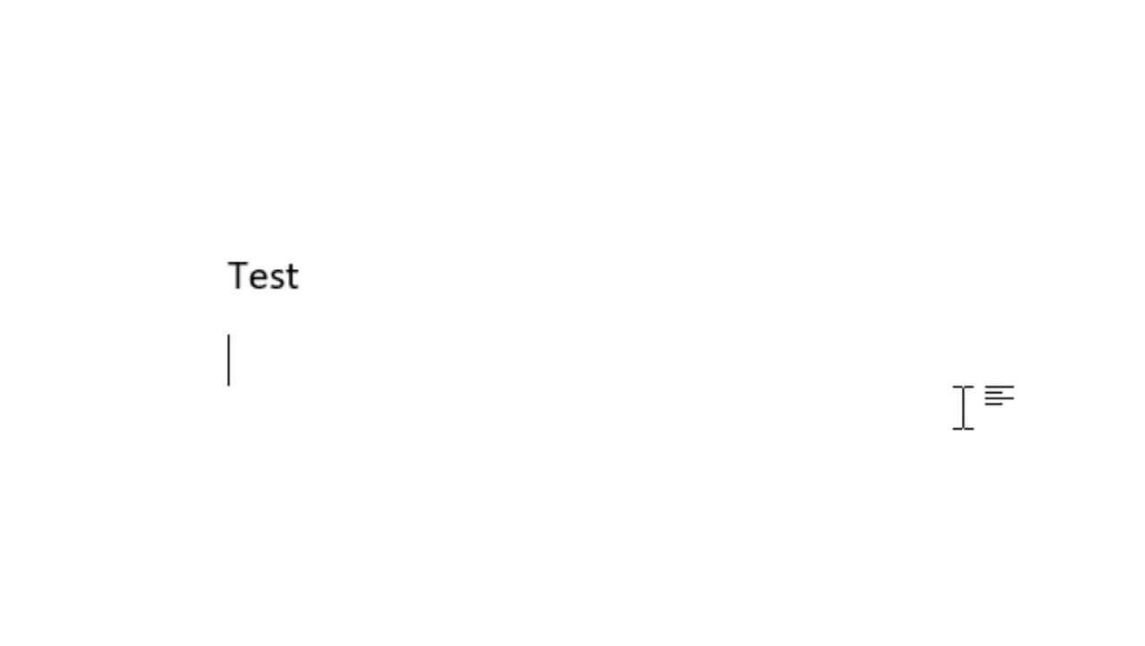
{"action": "type", "text": "test 2"}
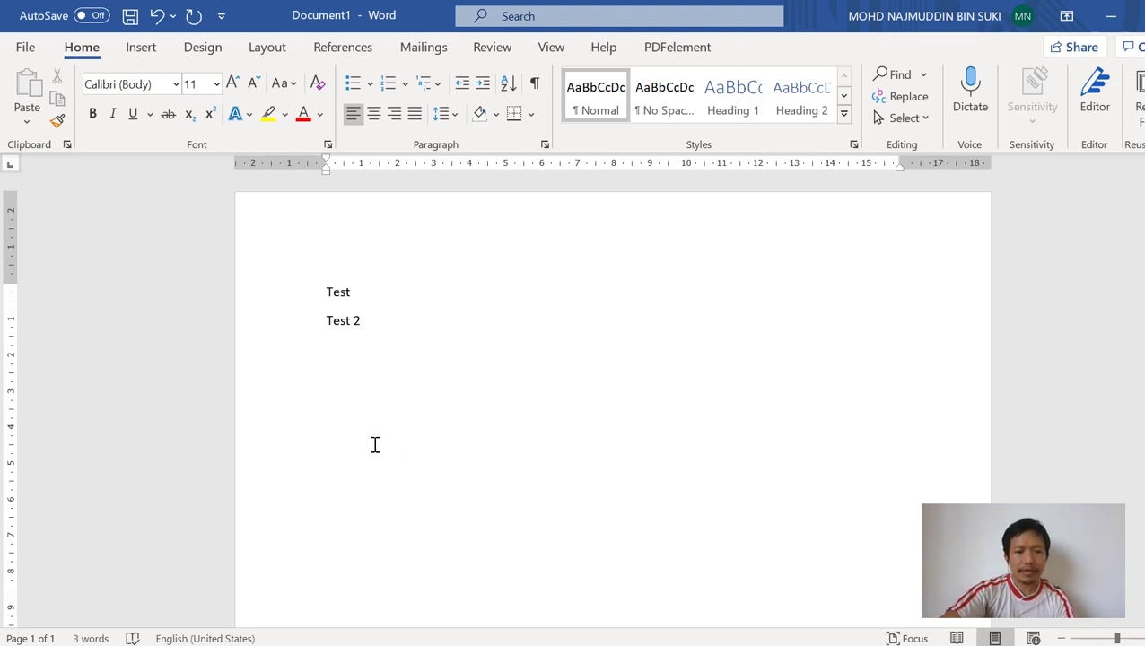
Step: Place the insertion point in the empty area well below the existing lines, at about 5 cm on the ruler, and enter "Test 3"
{"action": "scroll", "coordinate": [626, 529], "scroll_direction": "down", "scroll_amount": 3}
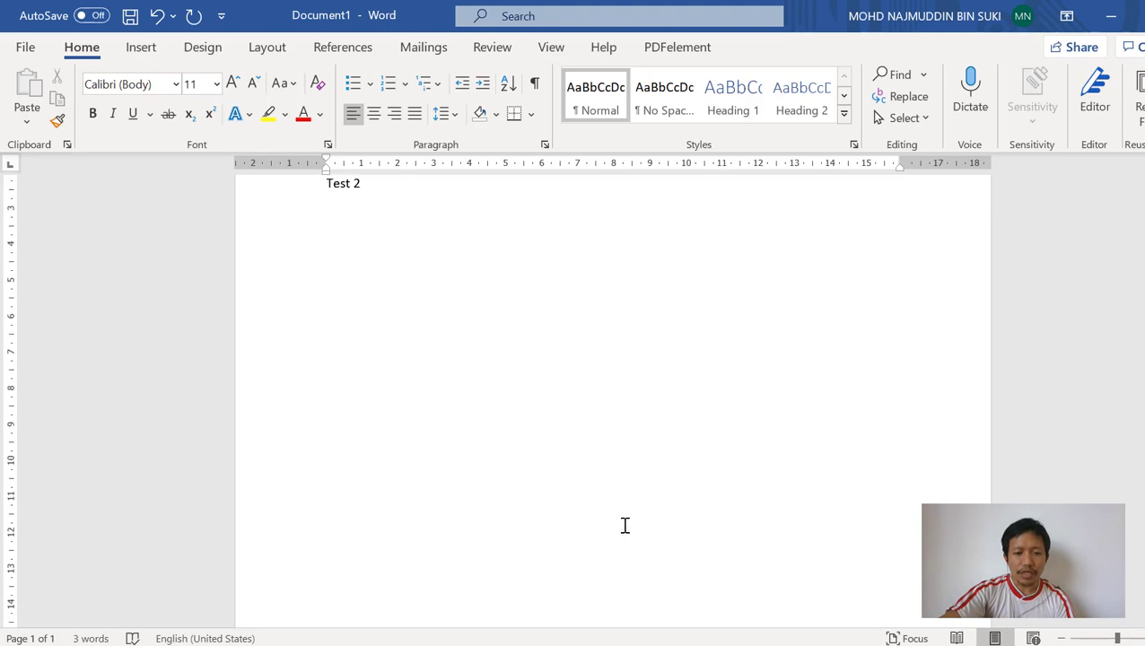
{"action": "scroll", "coordinate": [625, 526], "scroll_direction": "down", "scroll_amount": 2}
{"action": "key", "text": "Return"}
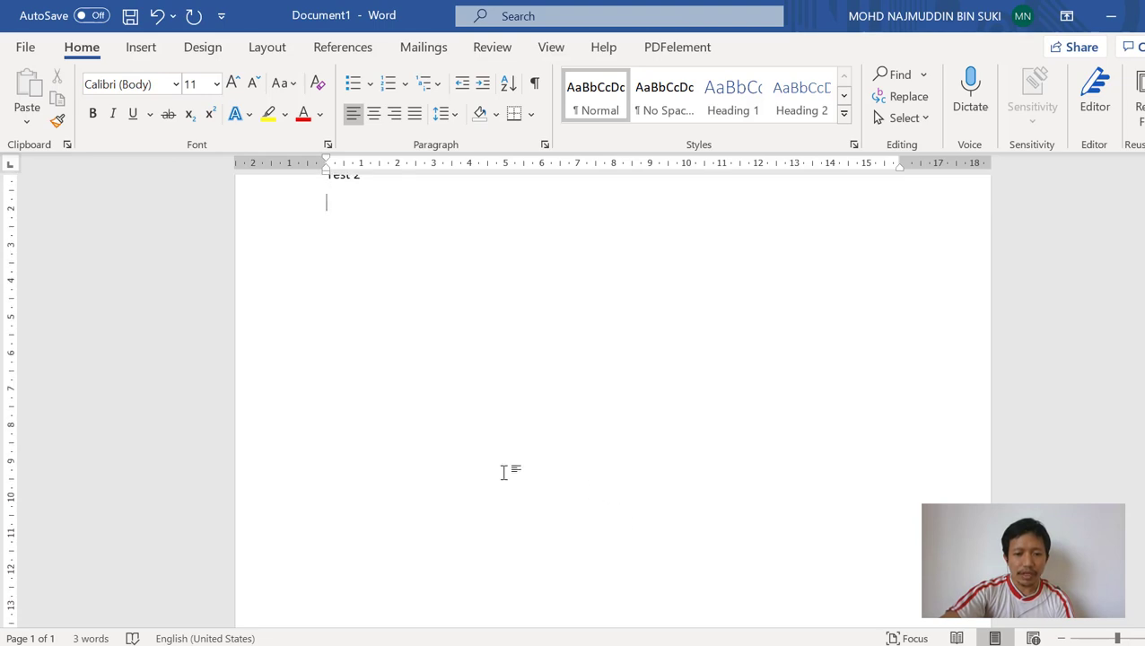
{"action": "double_click", "coordinate": [503, 473]}
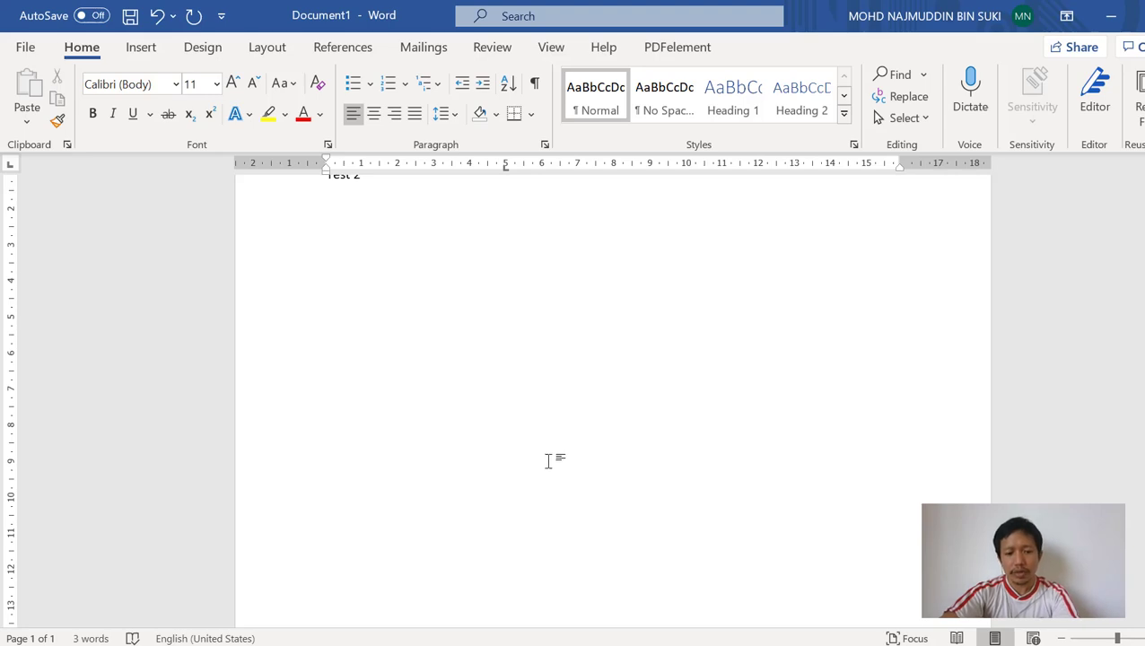
{"action": "type", "text": "test"}
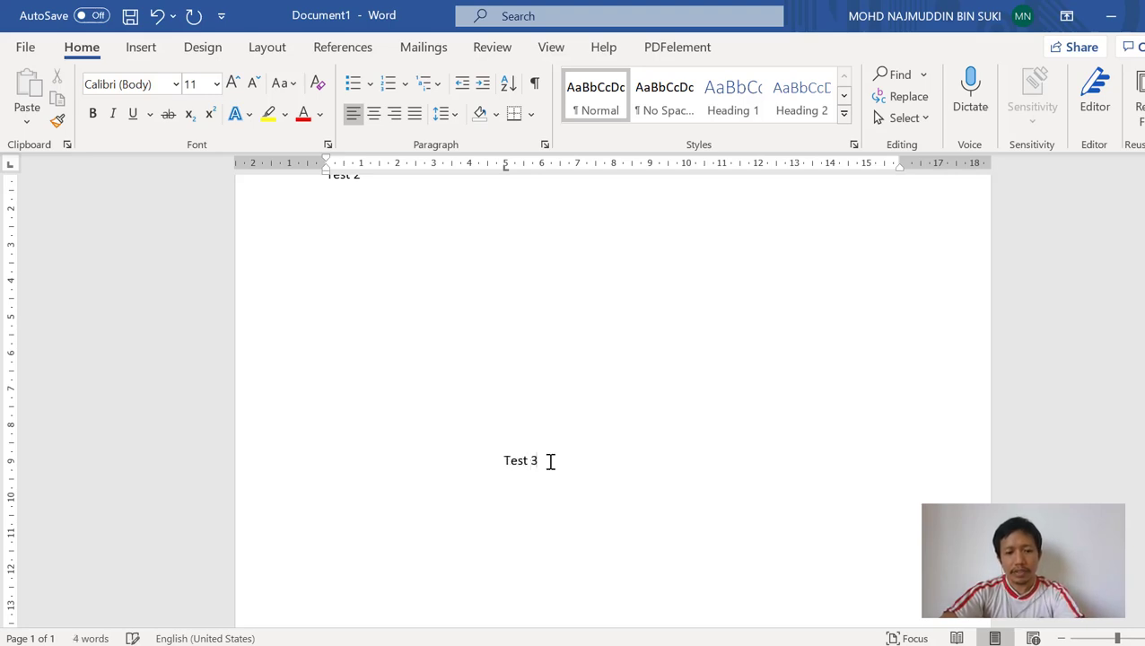
Step: Delete all the text in the document
{"action": "scroll", "coordinate": [669, 432], "scroll_direction": "up", "scroll_amount": 3}
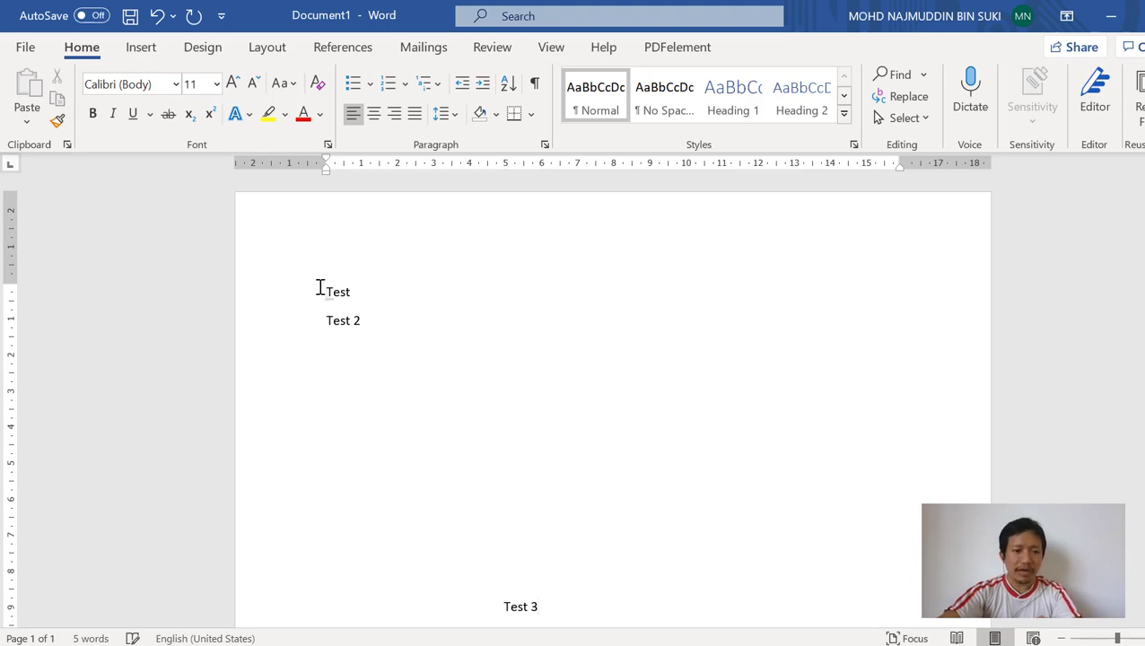
{"action": "key", "text": "ctrl+a"}
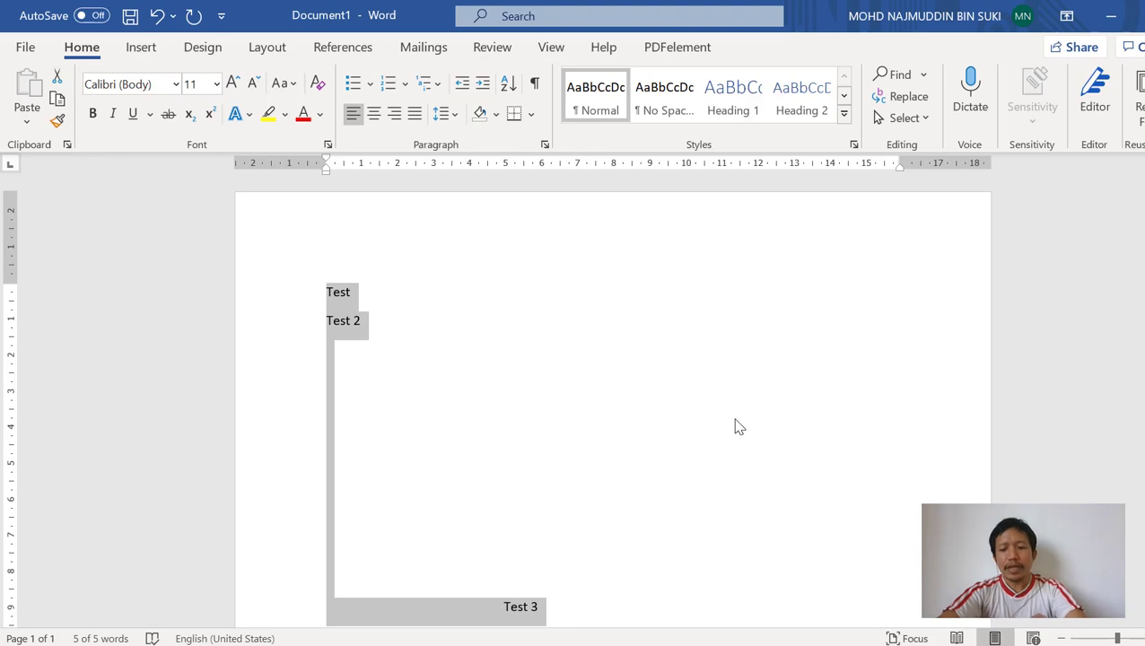
{"action": "key", "text": "Delete"}
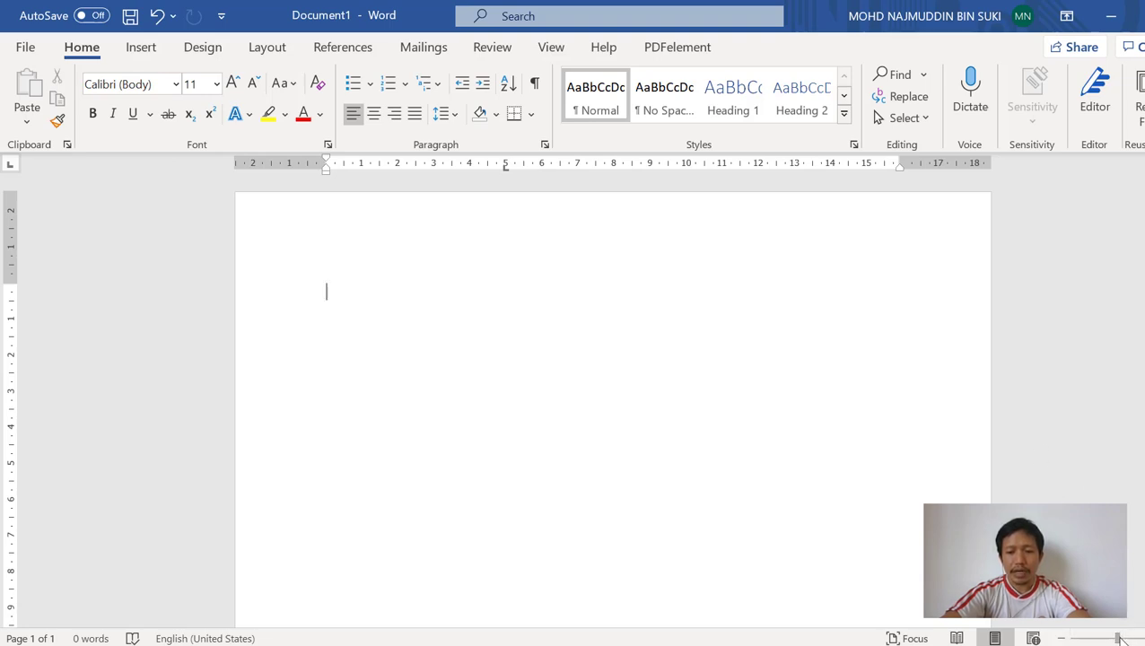
Step: Zoom out until the whole page fits in the window and enter the word "test"
{"action": "left_click_drag", "start_coordinate": [1120, 639], "coordinate": [1096, 640]}
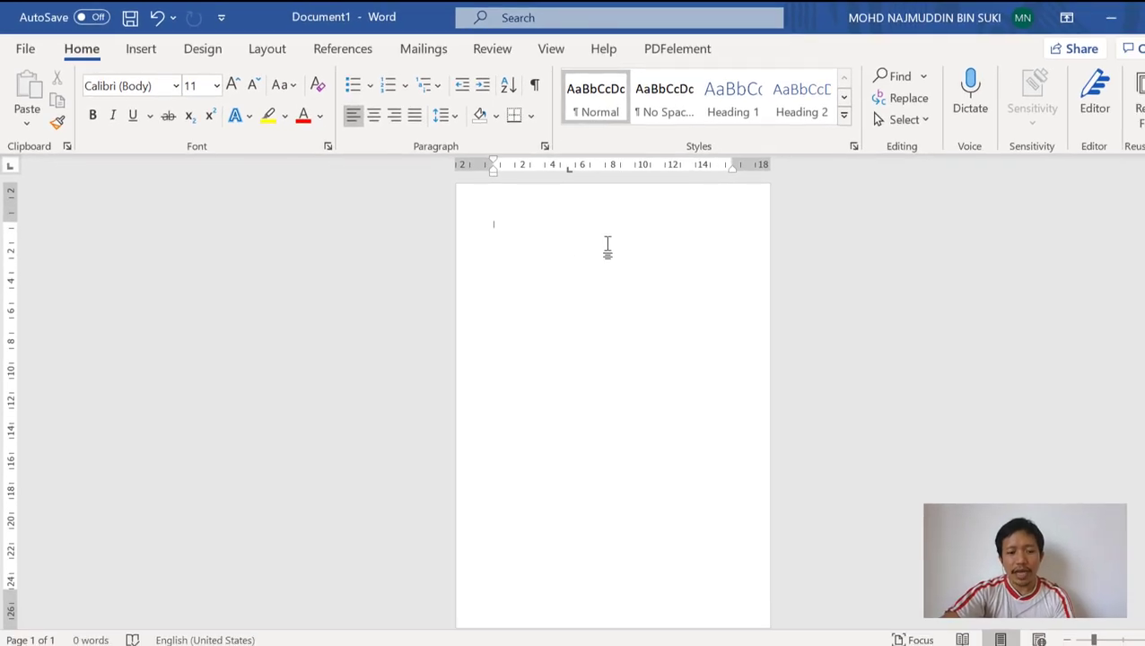
{"action": "type", "text": "test"}
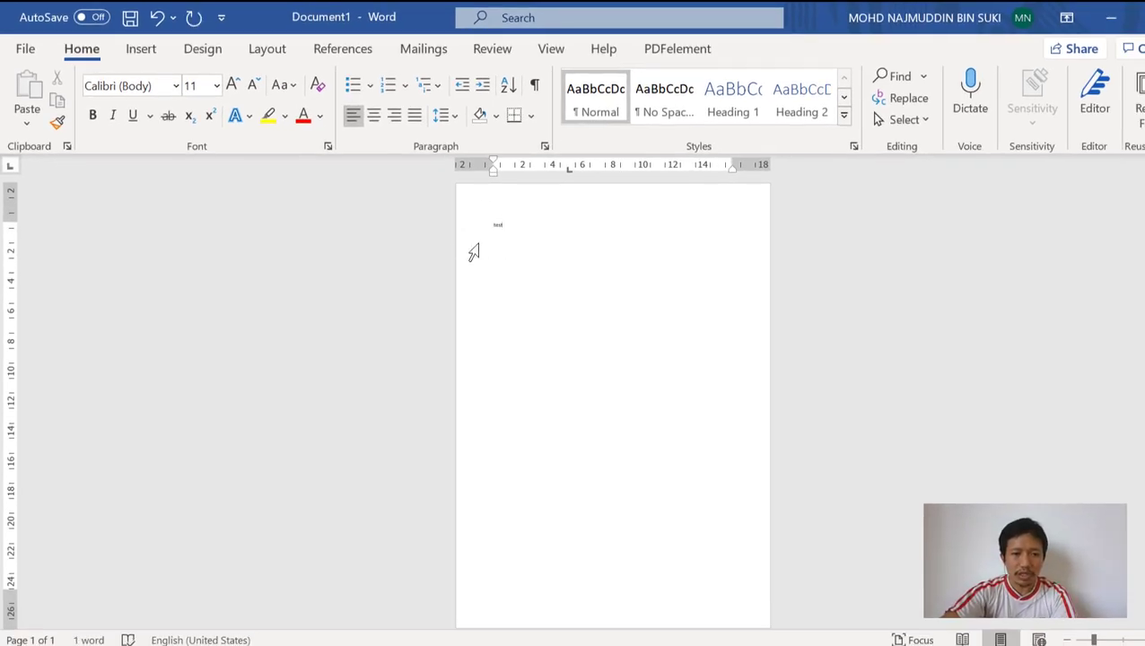
Step: Delete the test word and zoom back in to a readable page size
{"action": "key", "text": "ctrl+a"}
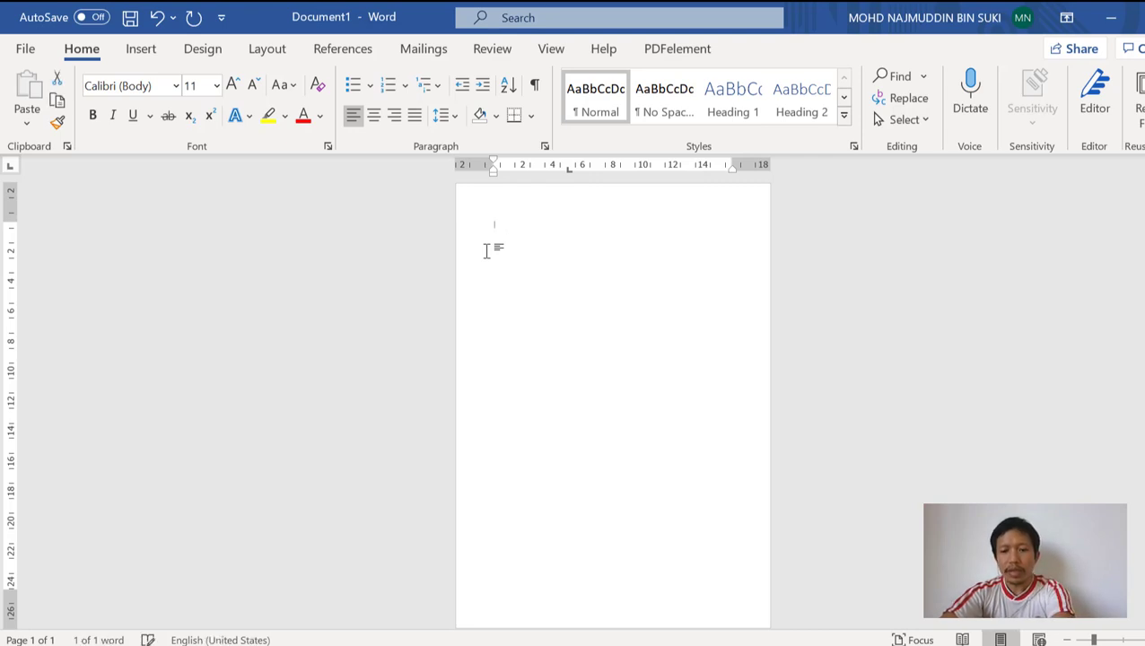
{"action": "key", "text": "Delete"}
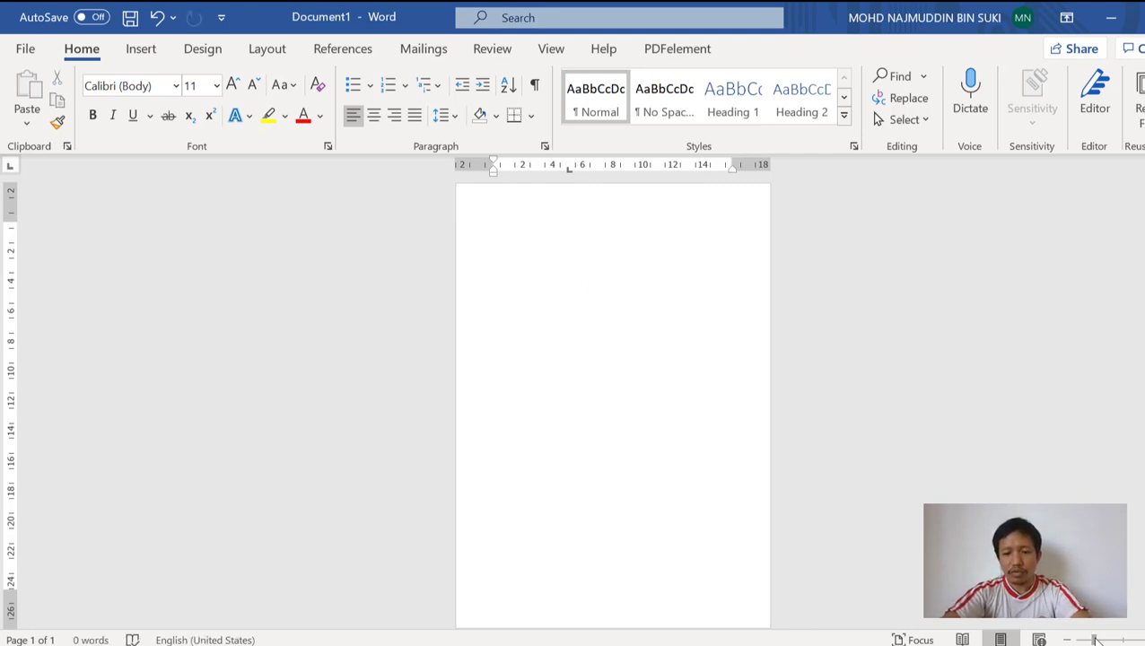
{"action": "left_click_drag", "start_coordinate": [1095, 639], "coordinate": [1120, 639]}
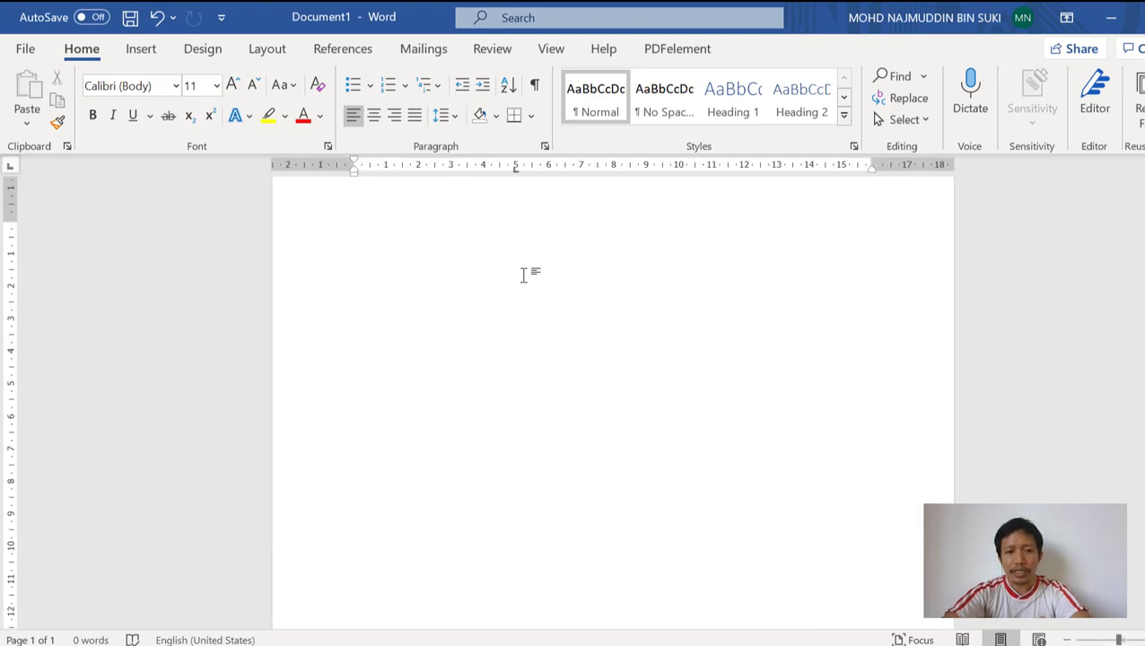
{"action": "scroll", "coordinate": [563, 332], "scroll_direction": "up", "scroll_amount": 1}
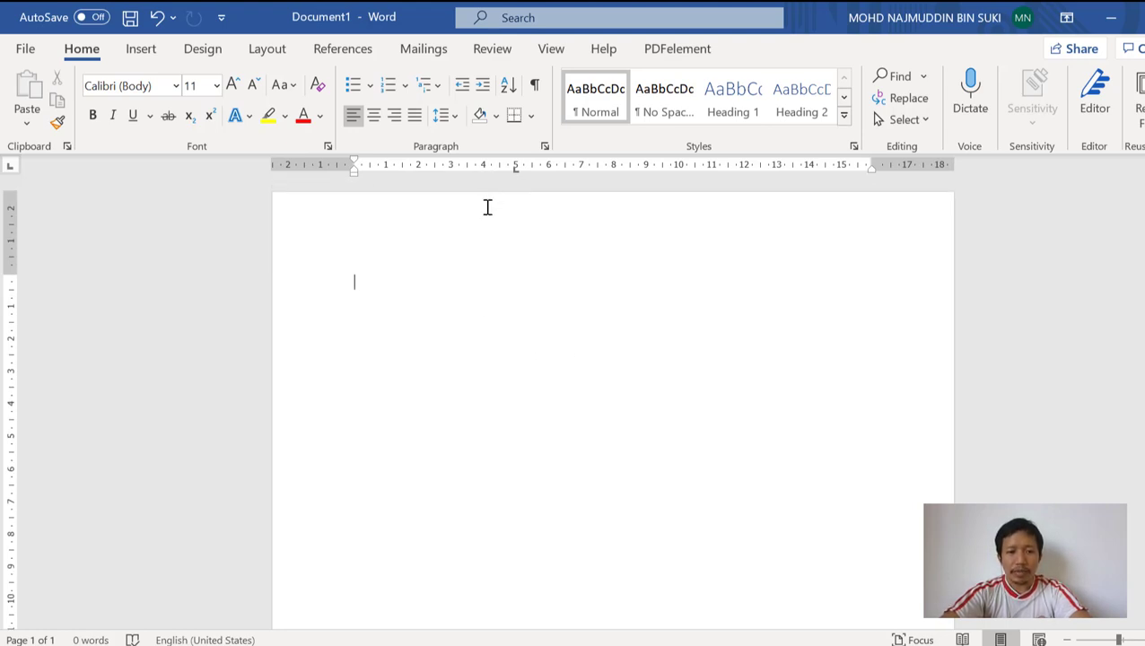
Step: Collapse the ribbon and hide the ruler
{"action": "right_click", "coordinate": [391, 52]}
{"action": "left_click", "coordinate": [429, 88]}
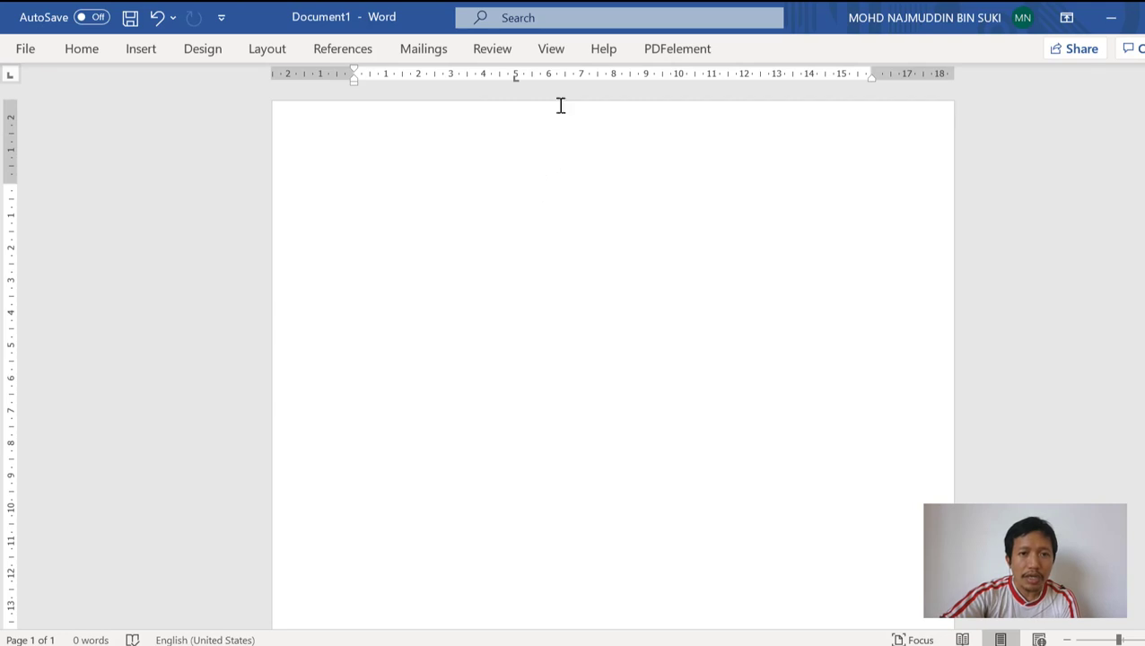
{"action": "left_click", "coordinate": [554, 50]}
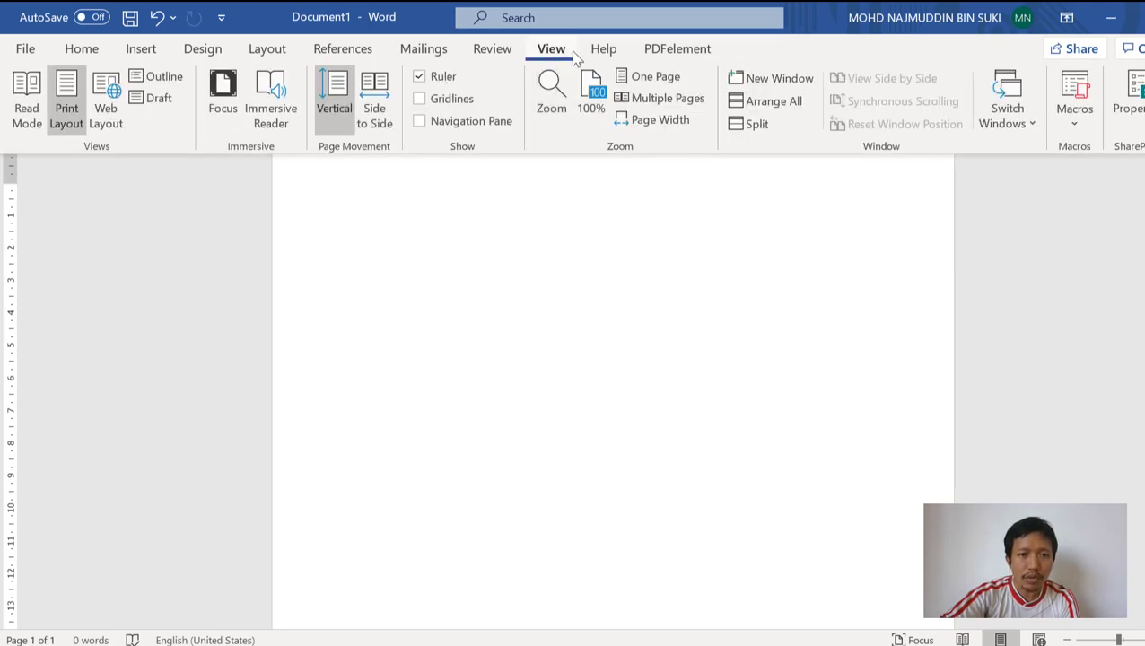
{"action": "left_click", "coordinate": [419, 77]}
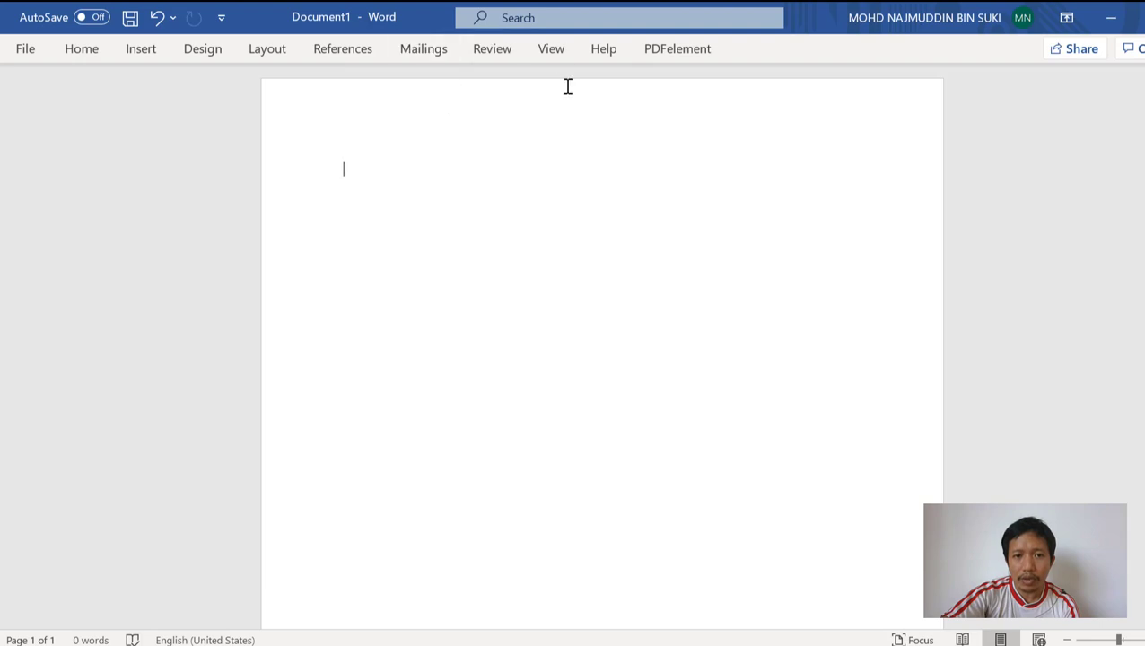
Step: Show the ruler again and restore the full ribbon
{"action": "left_click", "coordinate": [553, 50]}
{"action": "left_click", "coordinate": [445, 78]}
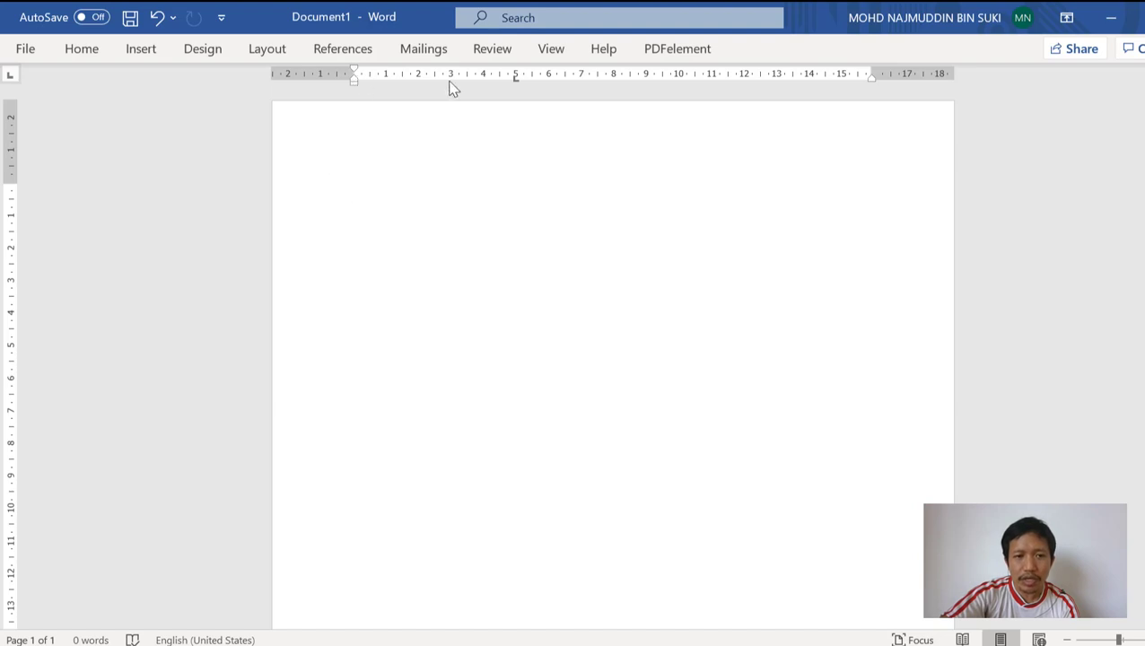
{"action": "key", "text": "ctrl+z"}
{"action": "left_click", "coordinate": [552, 51]}
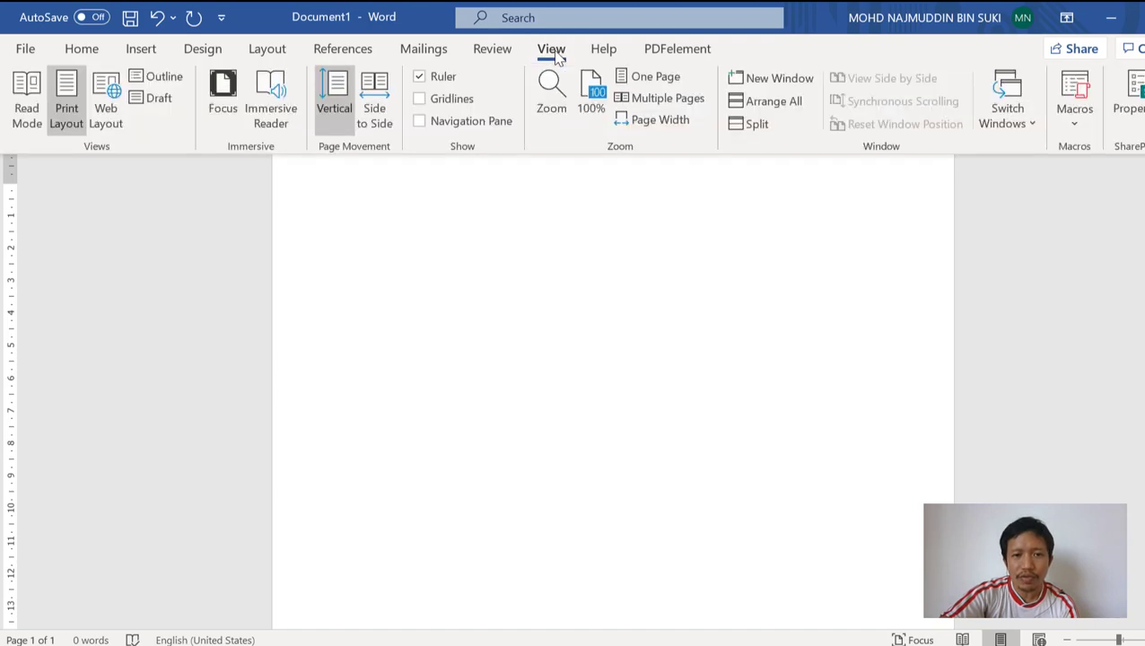
{"action": "left_click", "coordinate": [608, 295]}
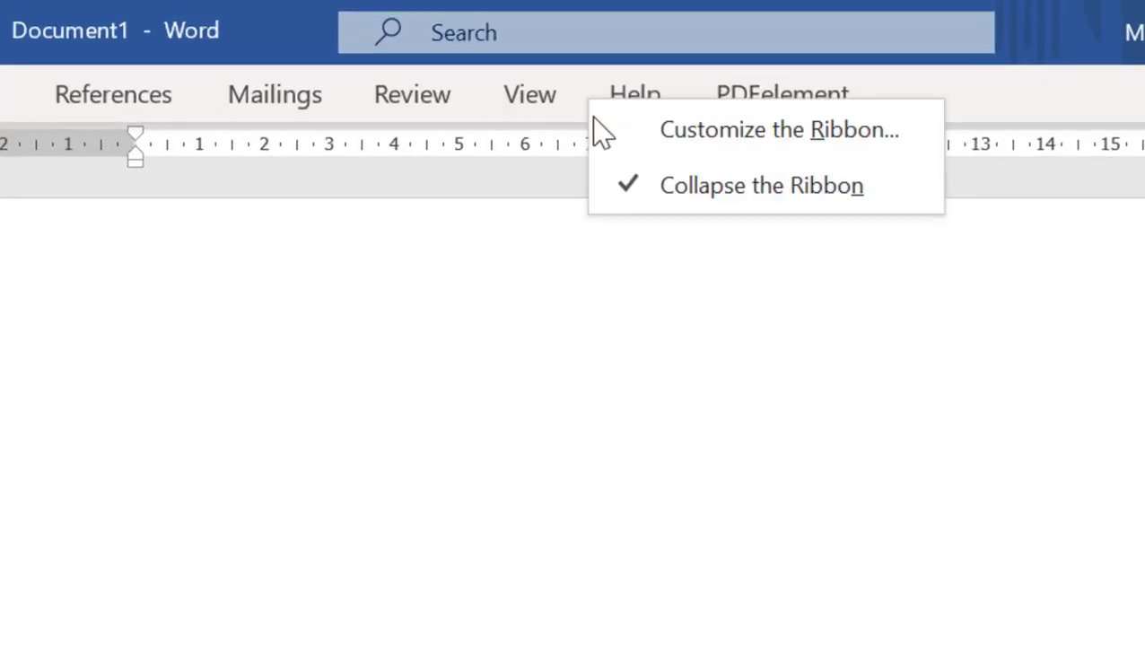
{"action": "left_click", "coordinate": [752, 189]}
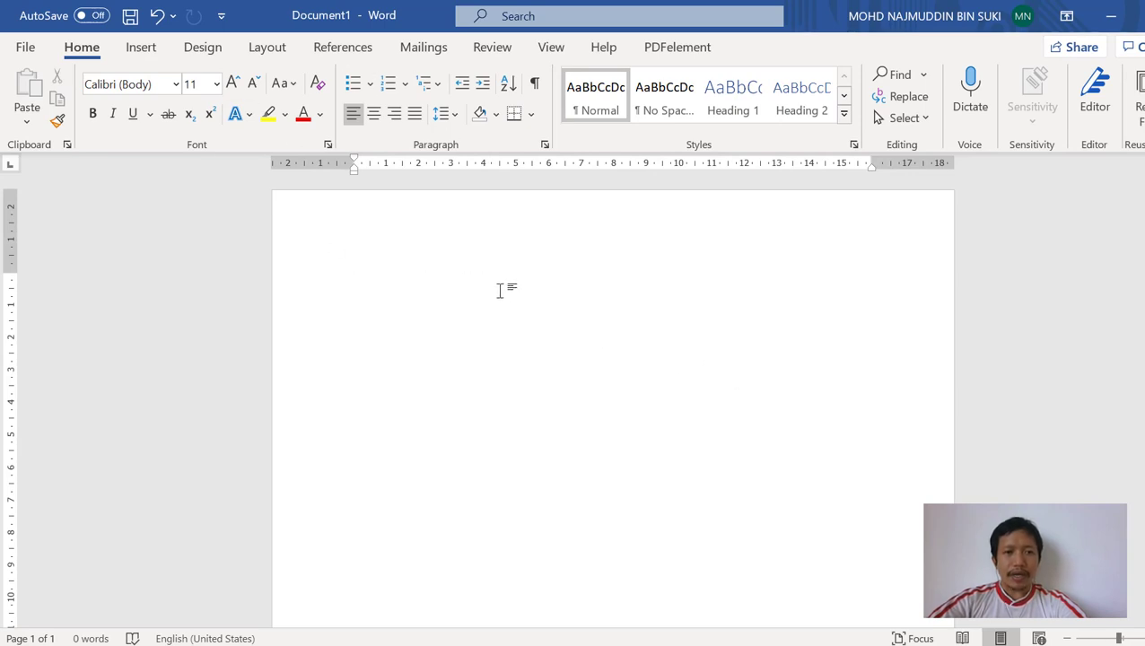
Step: Look through the Insert, Design, Layout and References commands, ending on the Home commands
{"action": "left_click", "coordinate": [144, 56]}
{"action": "left_click", "coordinate": [198, 51]}
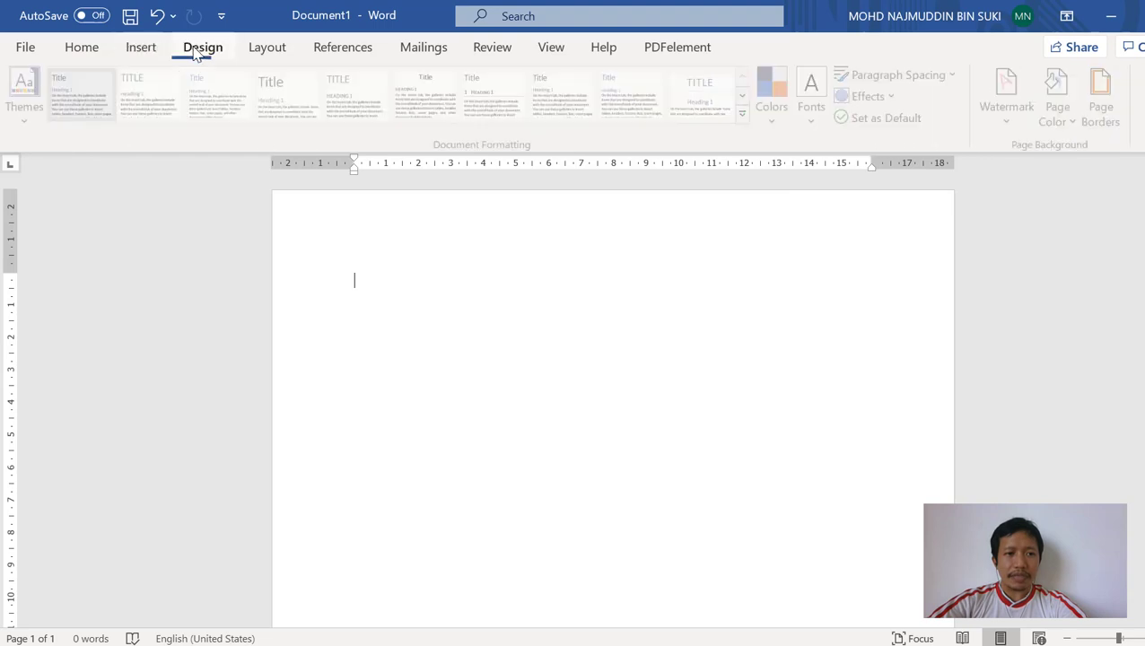
{"action": "left_click", "coordinate": [281, 52]}
{"action": "left_click", "coordinate": [371, 51]}
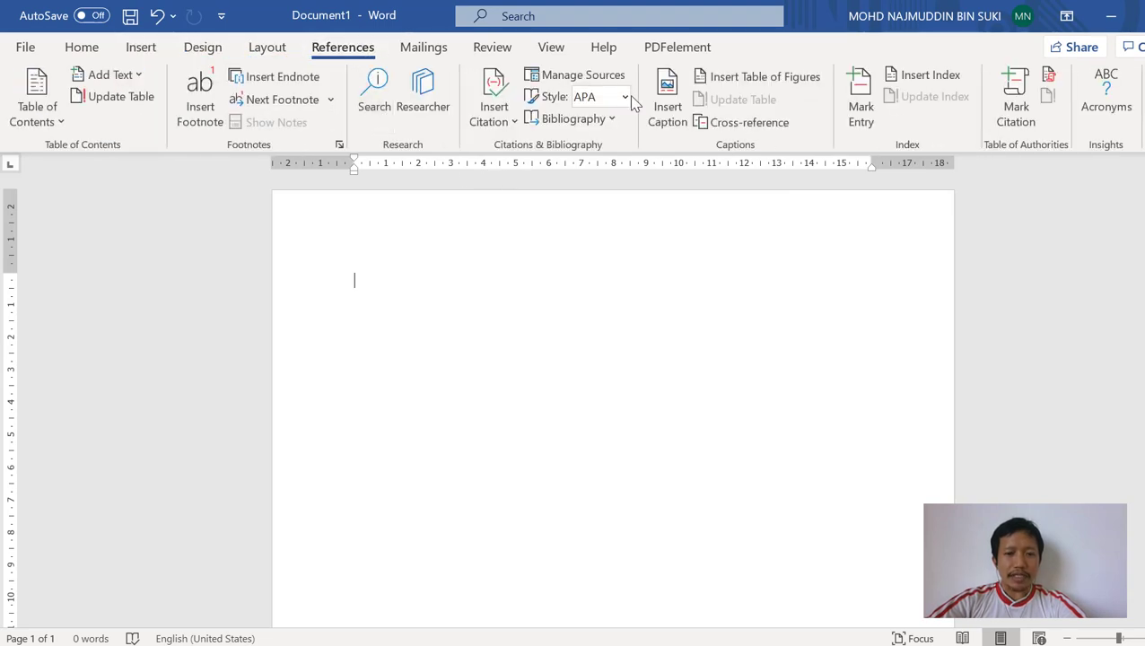
{"action": "left_click", "coordinate": [82, 47]}
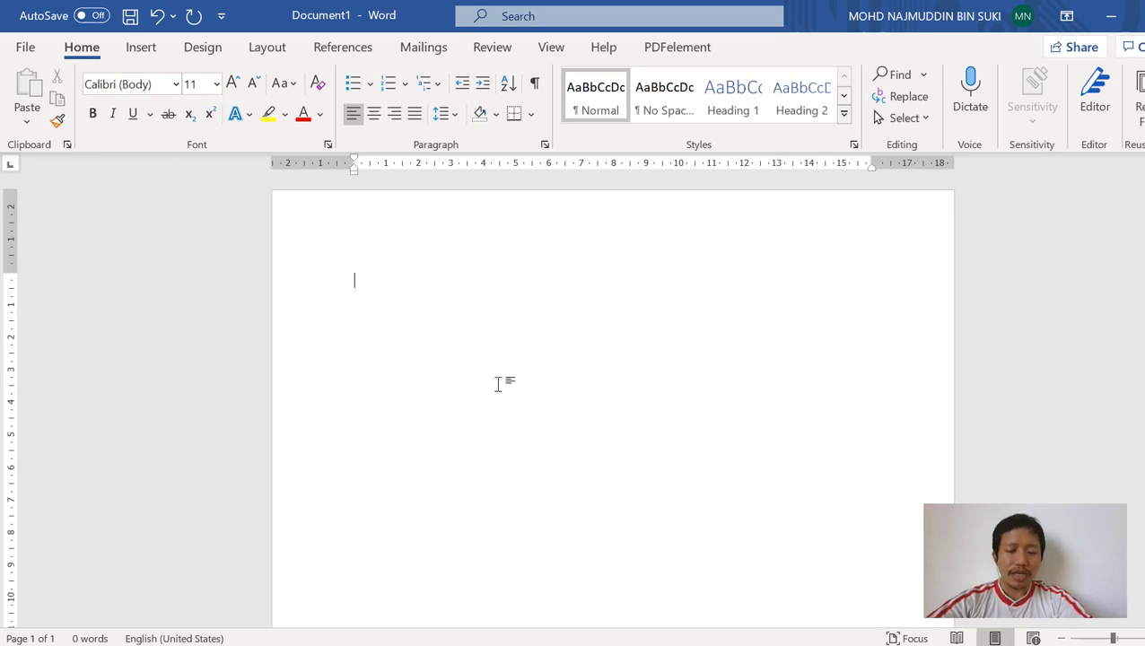
Step: Generate random sample paragraphs in the document with =rand()
{"action": "type", "text": "=ra"}
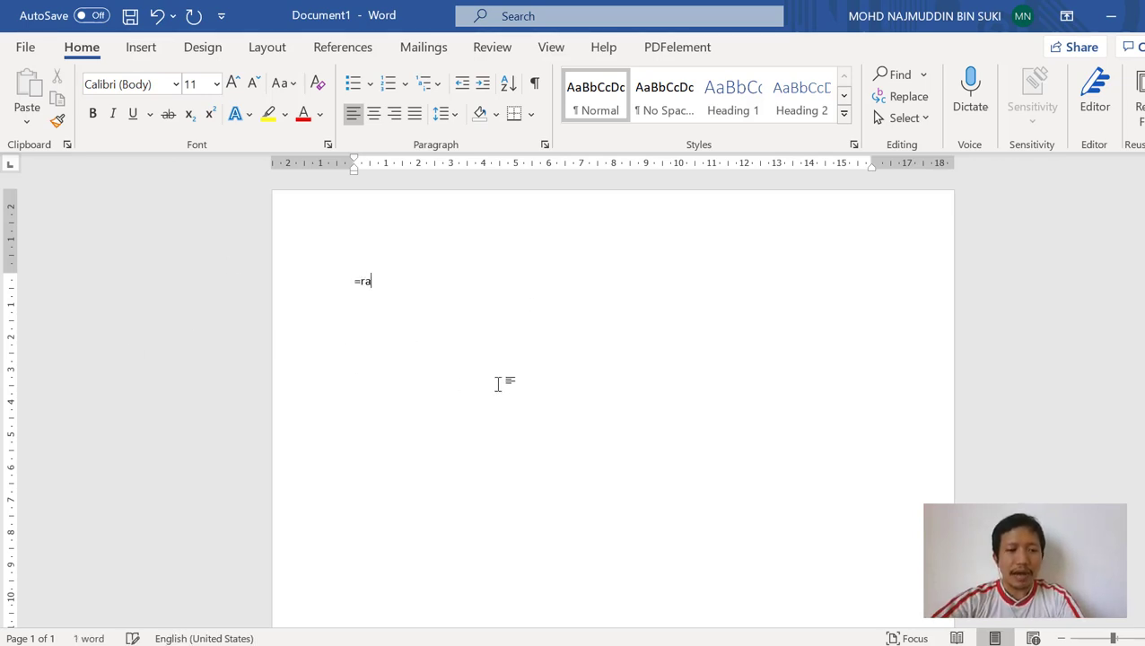
{"action": "type", "text": "nd"}
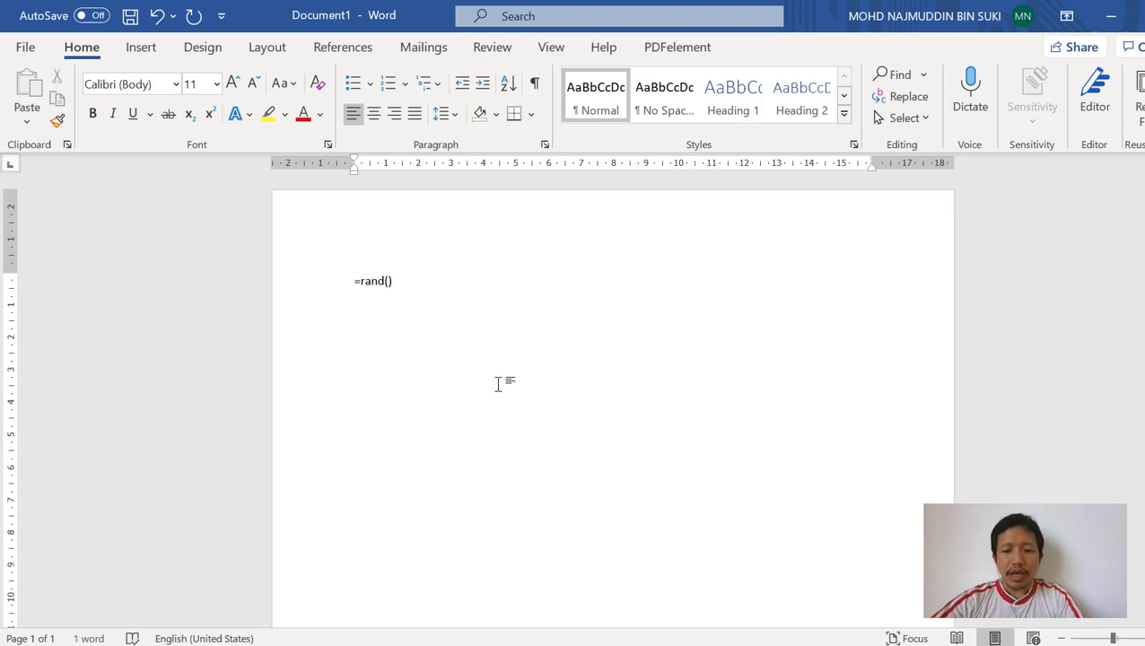
{"action": "type", "text": "()"}
{"action": "key", "text": "Return"}
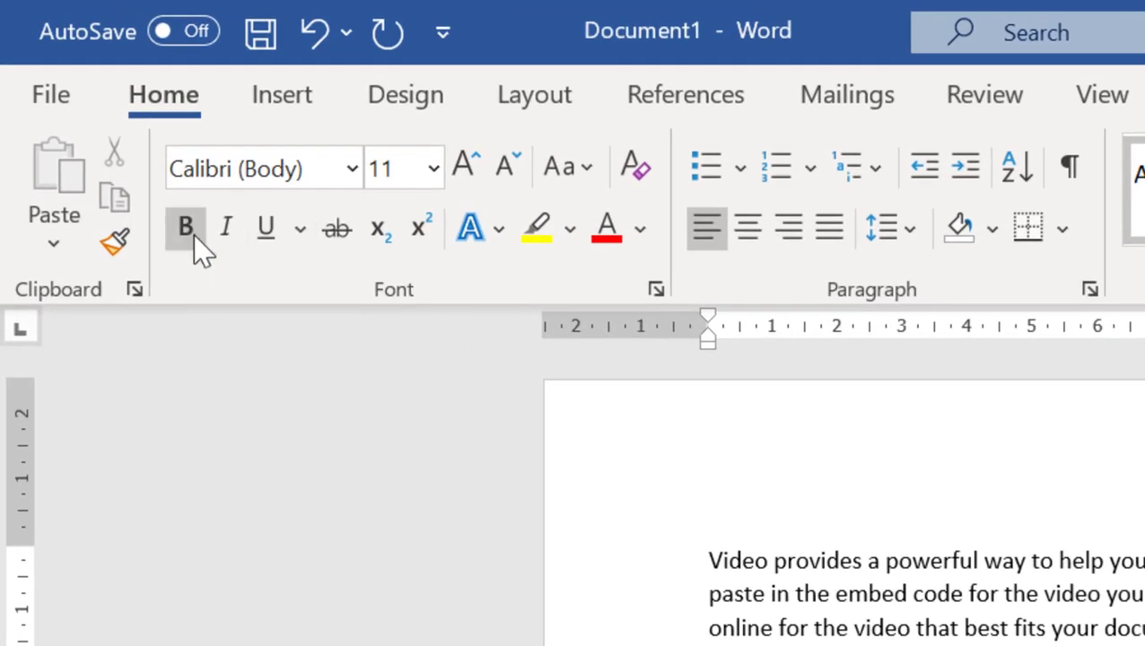
Step: Make the word "Video" at the start of the first paragraph bold
{"action": "left_click", "coordinate": [708, 561]}
{"action": "key", "text": "shift+Right"}
{"action": "key", "text": "shift+Right"}
{"action": "key", "text": "shift+Right"}
{"action": "key", "text": "shift+Right"}
{"action": "key", "text": "shift+Right"}
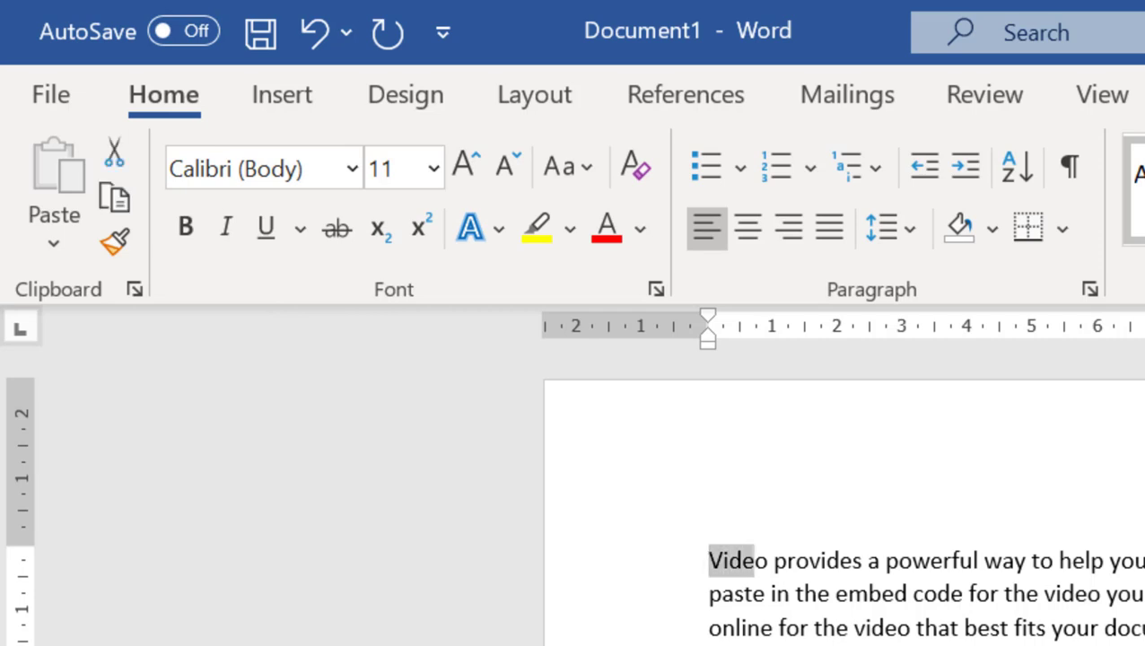
{"action": "left_click", "coordinate": [182, 231]}
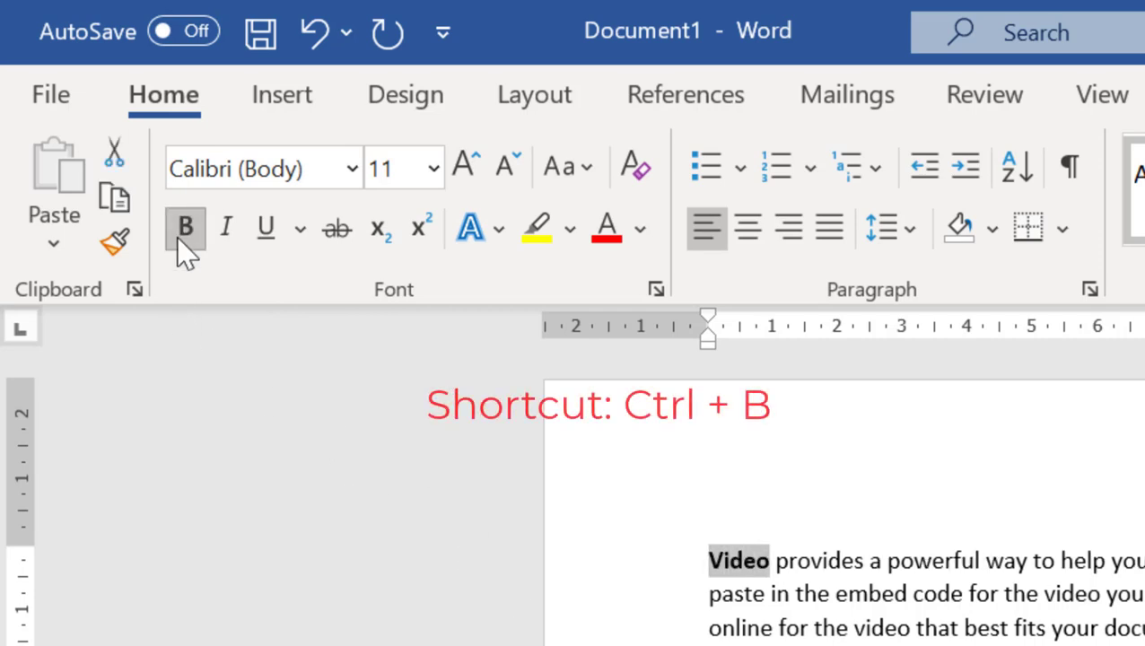
Step: Italicize the word "paste" in the first paragraph
{"action": "left_click", "coordinate": [708, 597]}
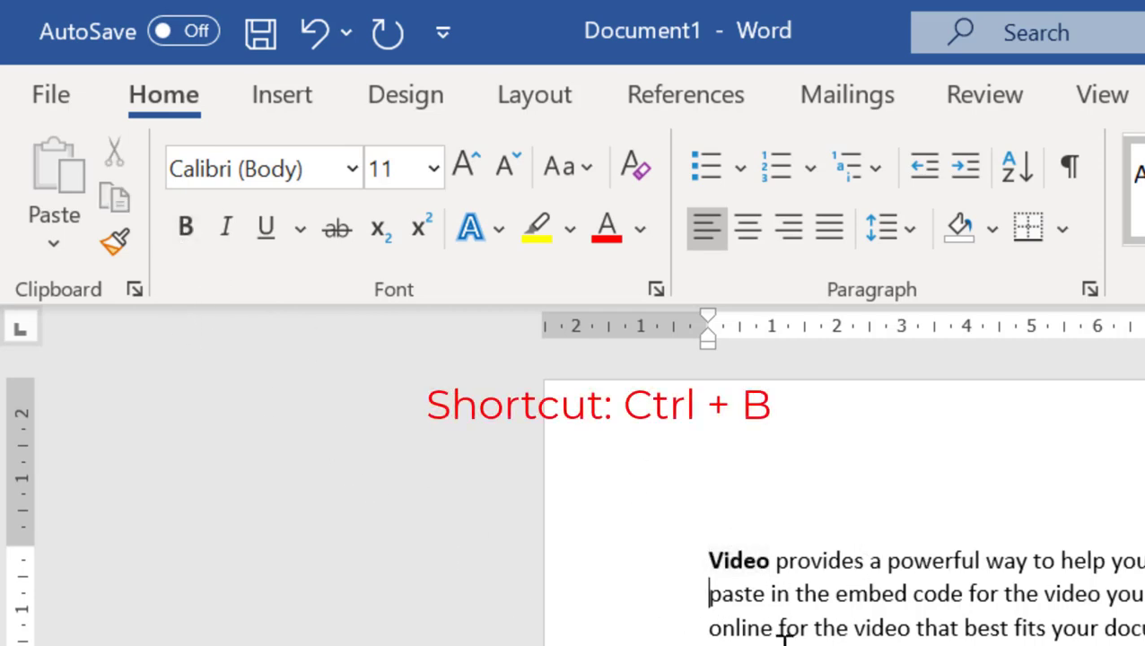
{"action": "left_click", "coordinate": [763, 597], "text": "shift"}
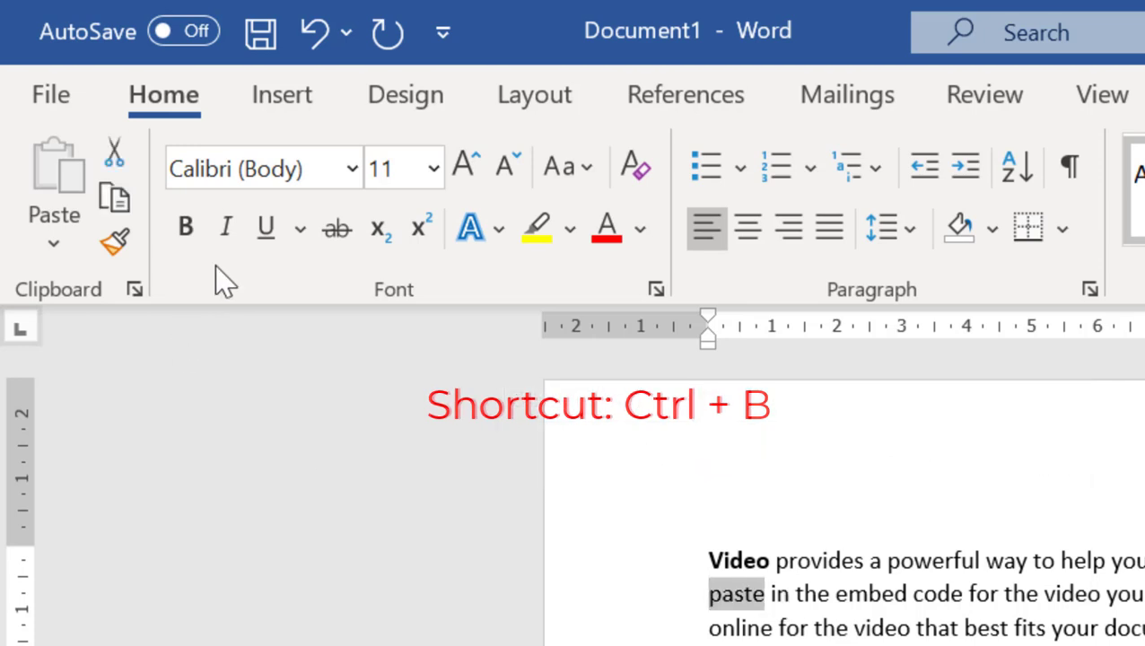
{"action": "left_click", "coordinate": [223, 232]}
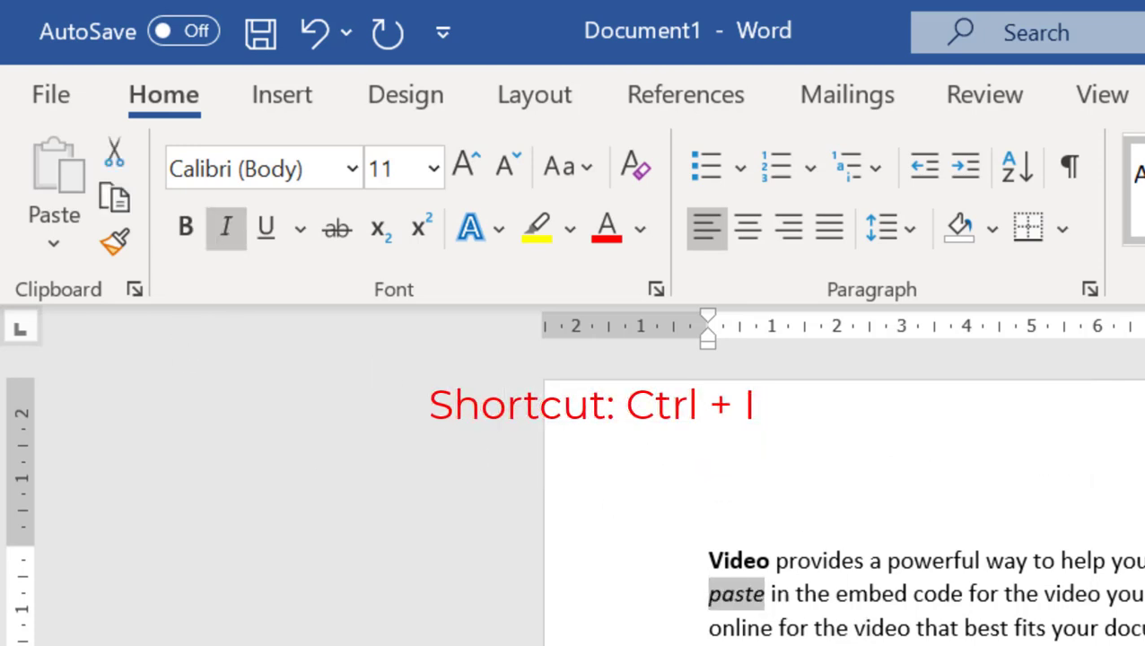
{"action": "left_click", "coordinate": [727, 630]}
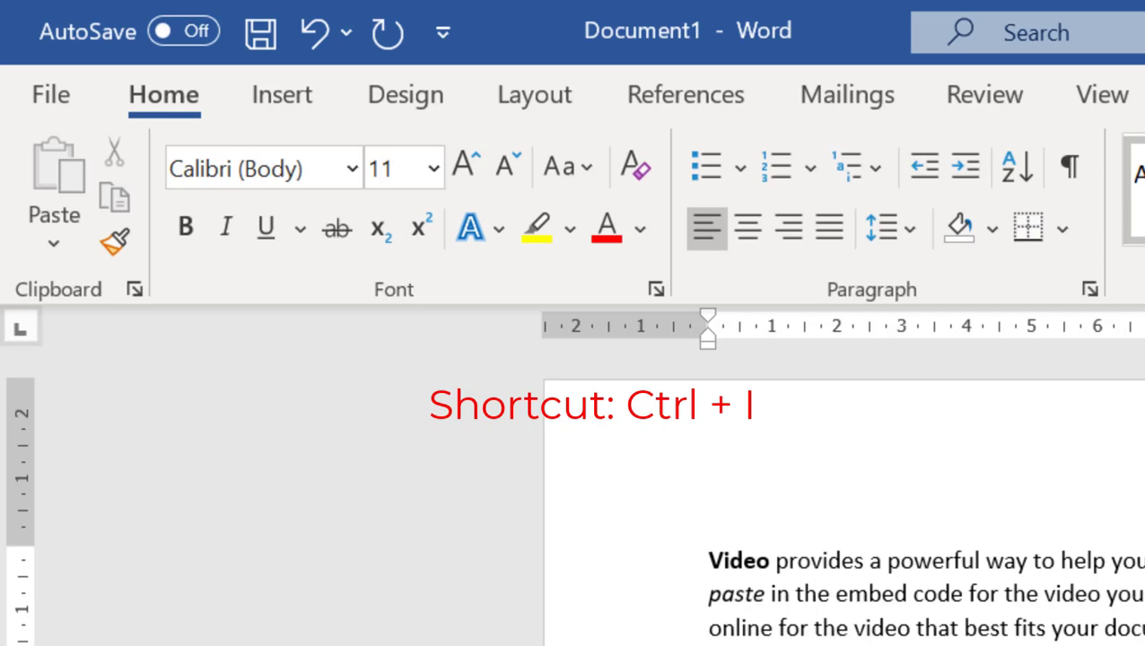
Step: Underline the word "online" in the first paragraph
{"action": "scroll", "coordinate": [709, 503], "scroll_direction": "up", "scroll_amount": 6}
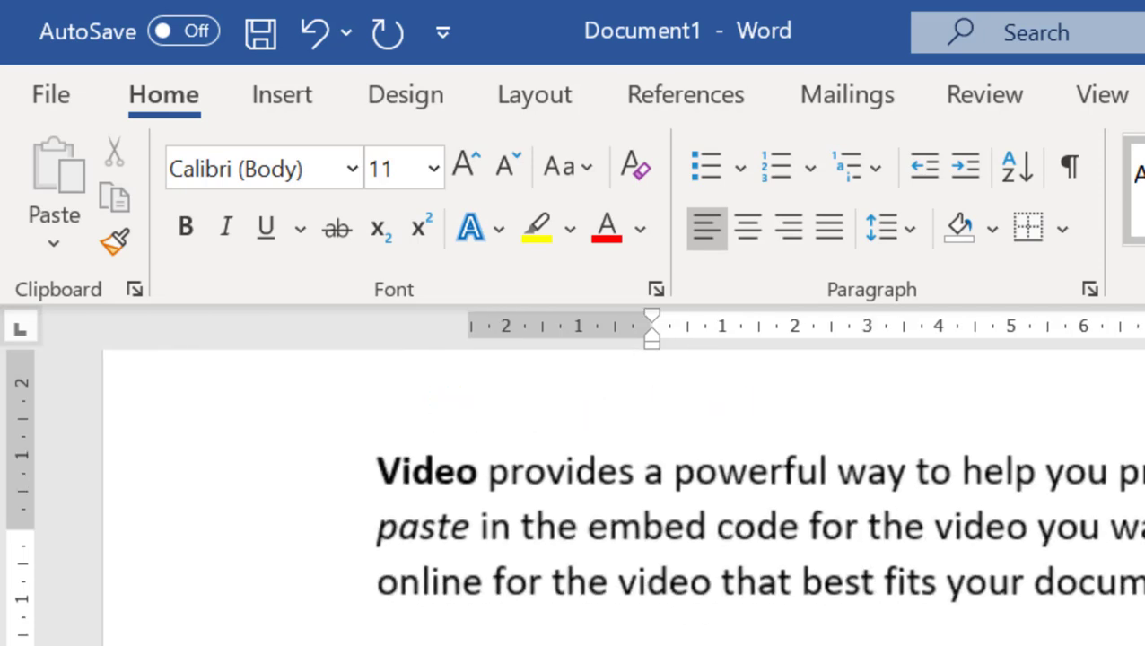
{"action": "left_click", "coordinate": [375, 528]}
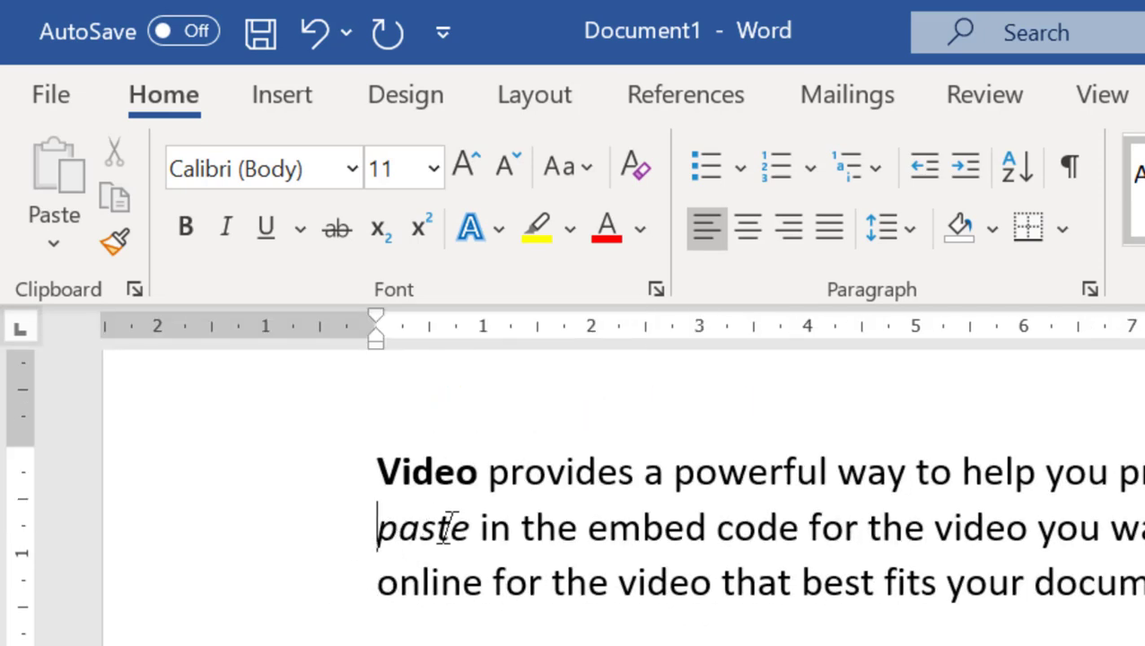
{"action": "left_click", "coordinate": [469, 530], "text": "shift"}
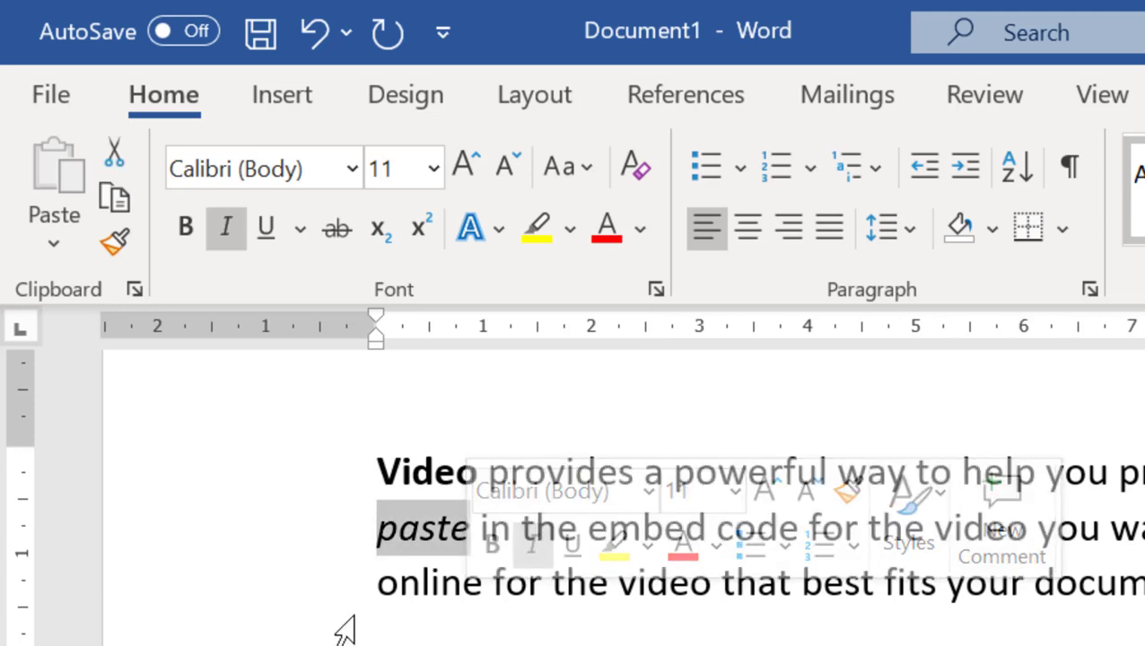
{"action": "left_click", "coordinate": [378, 593]}
{"action": "left_click", "coordinate": [483, 585], "text": "shift"}
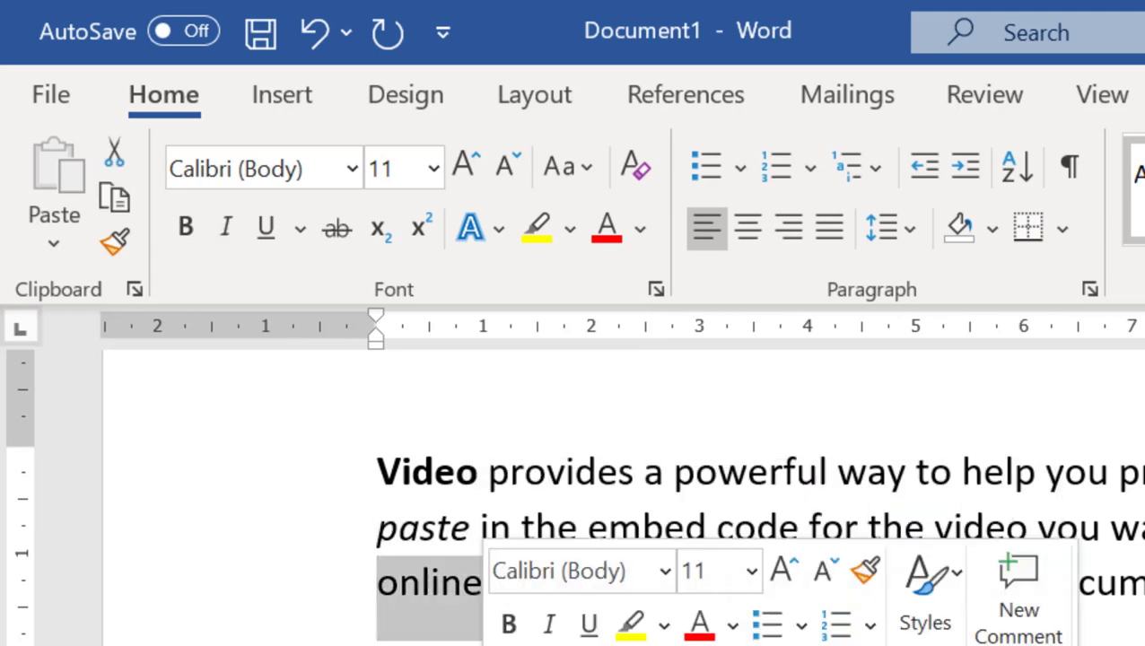
{"action": "left_click", "coordinate": [266, 231]}
Step: Apply strikethrough to the word "provides" in the first sentence
{"action": "left_click", "coordinate": [633, 485]}
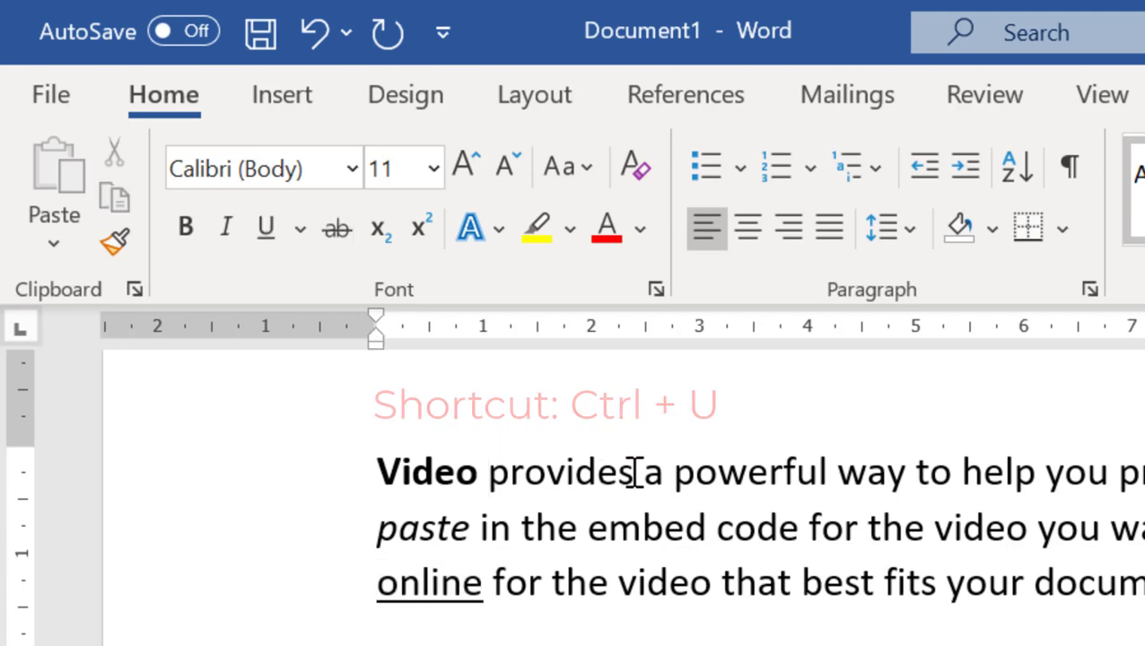
{"action": "double_click", "coordinate": [634, 473]}
{"action": "left_click", "coordinate": [334, 235]}
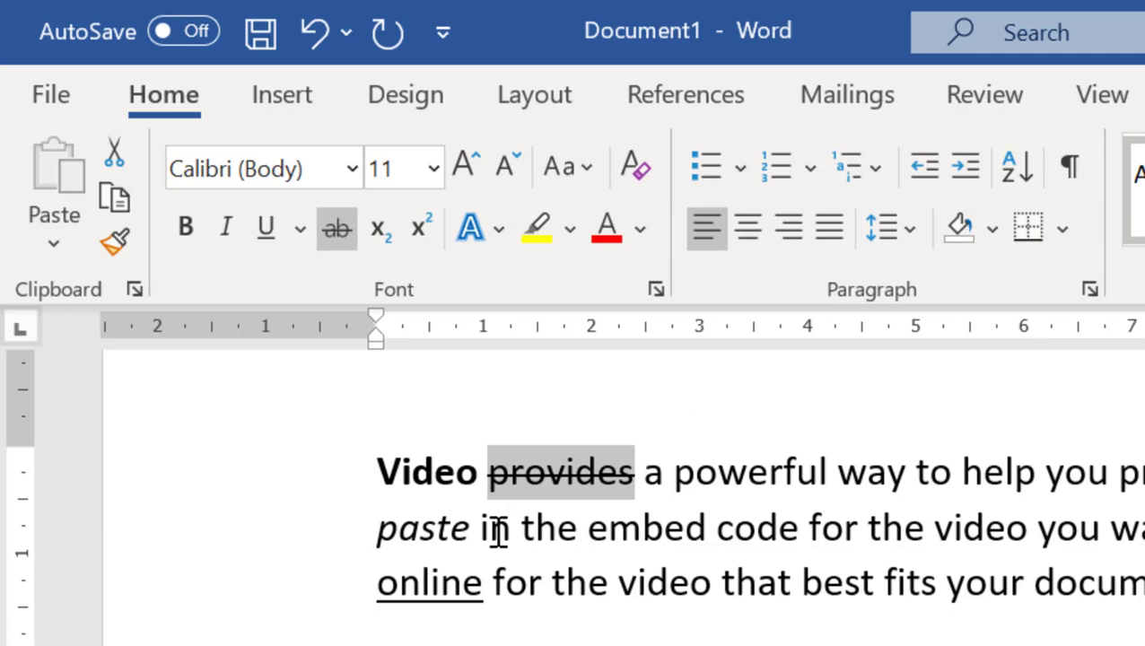
Step: Format the word "powerful" in the first sentence as subscript
{"action": "left_click", "coordinate": [677, 471]}
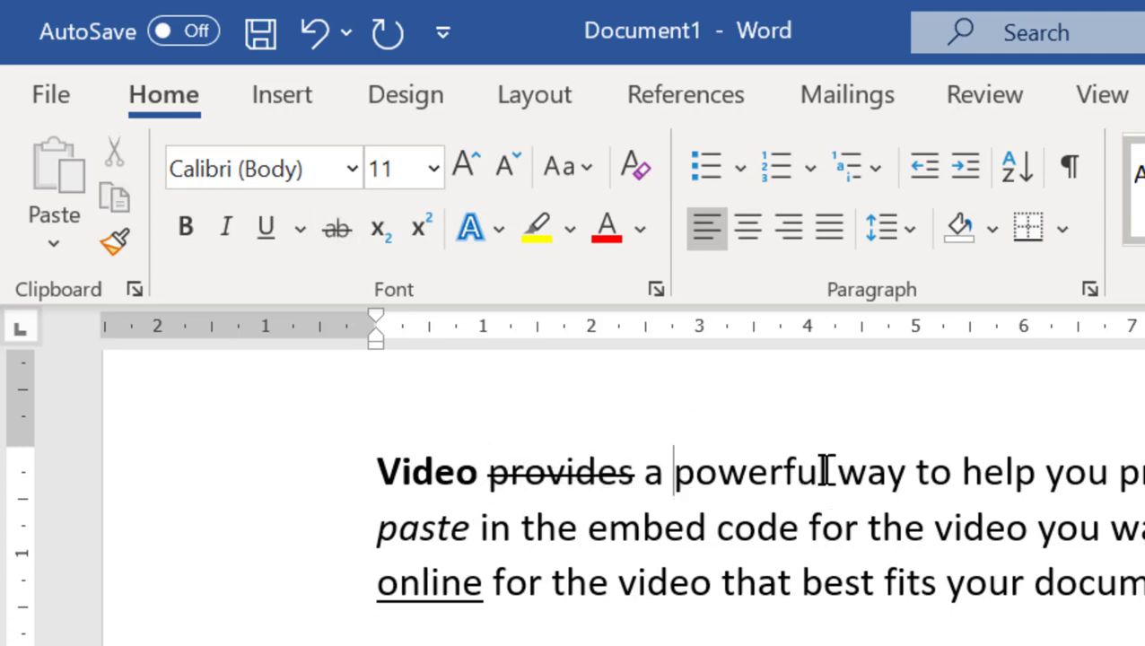
{"action": "left_click", "coordinate": [826, 471], "text": "shift"}
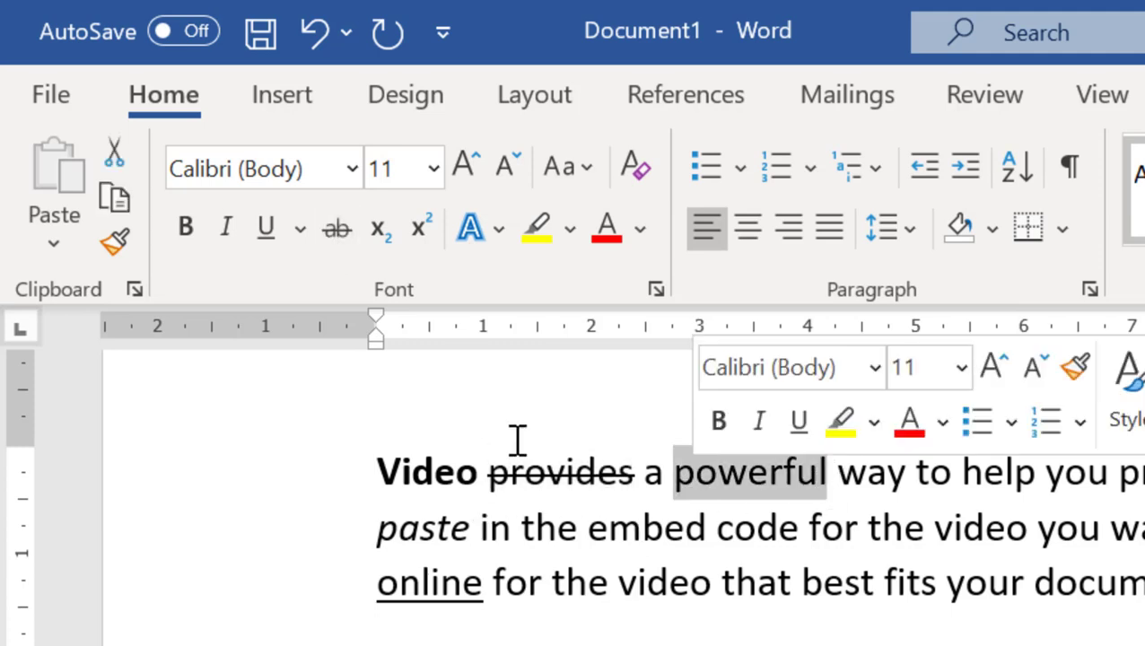
{"action": "left_click", "coordinate": [384, 235]}
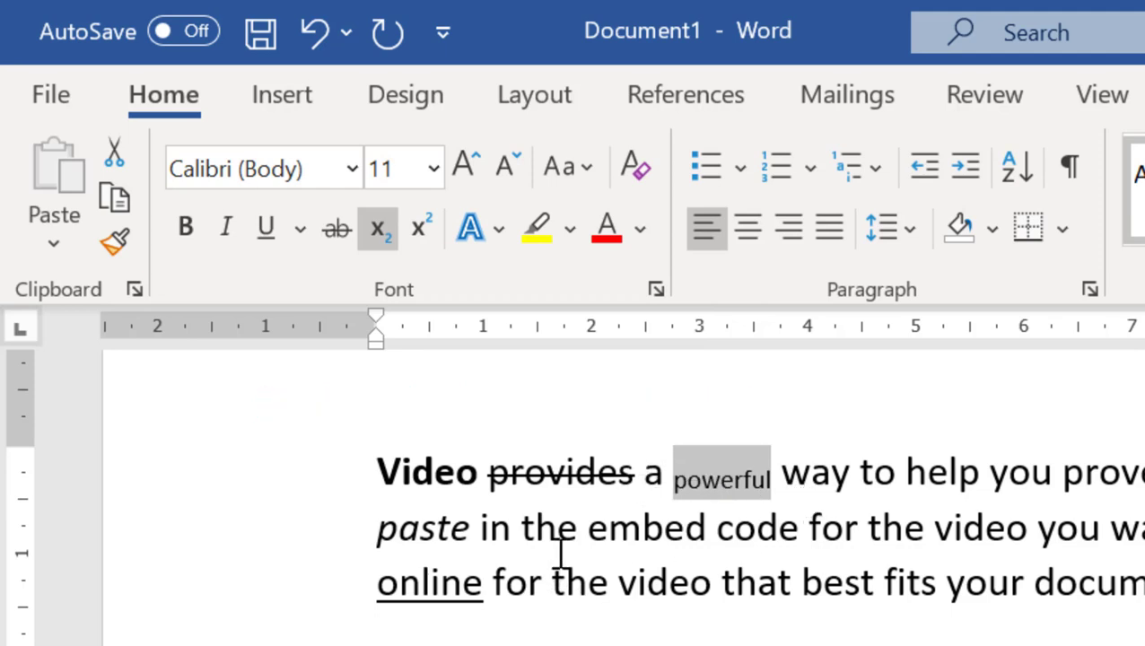
Step: Format the word "embed" in the first paragraph as superscript
{"action": "left_click", "coordinate": [592, 528]}
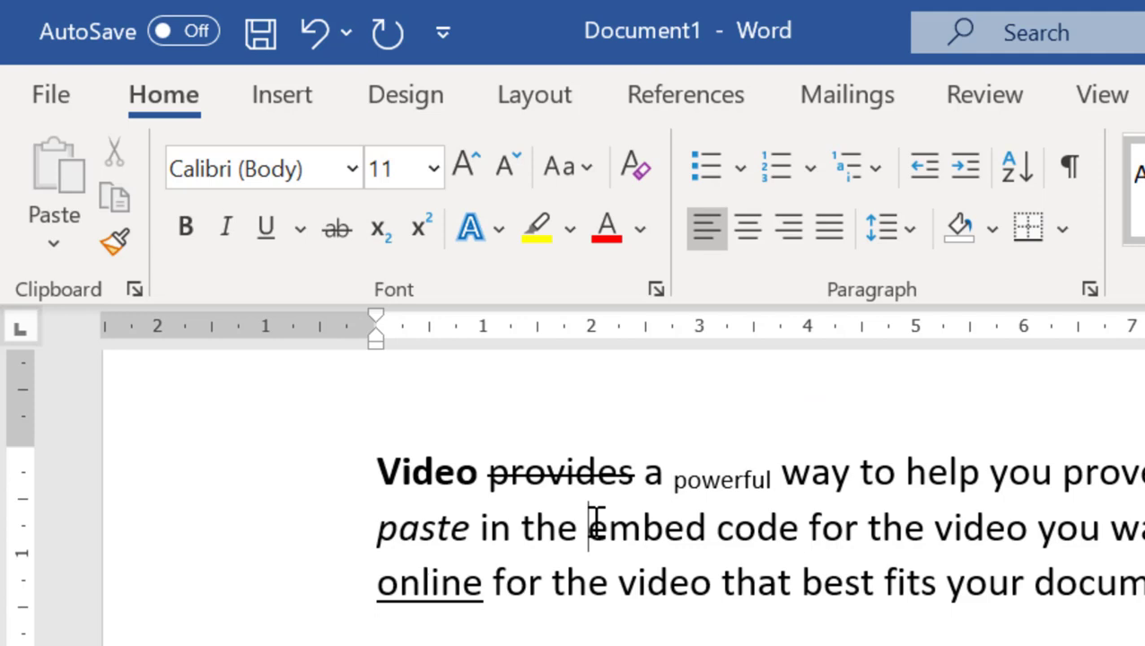
{"action": "left_click", "coordinate": [705, 529], "text": "shift"}
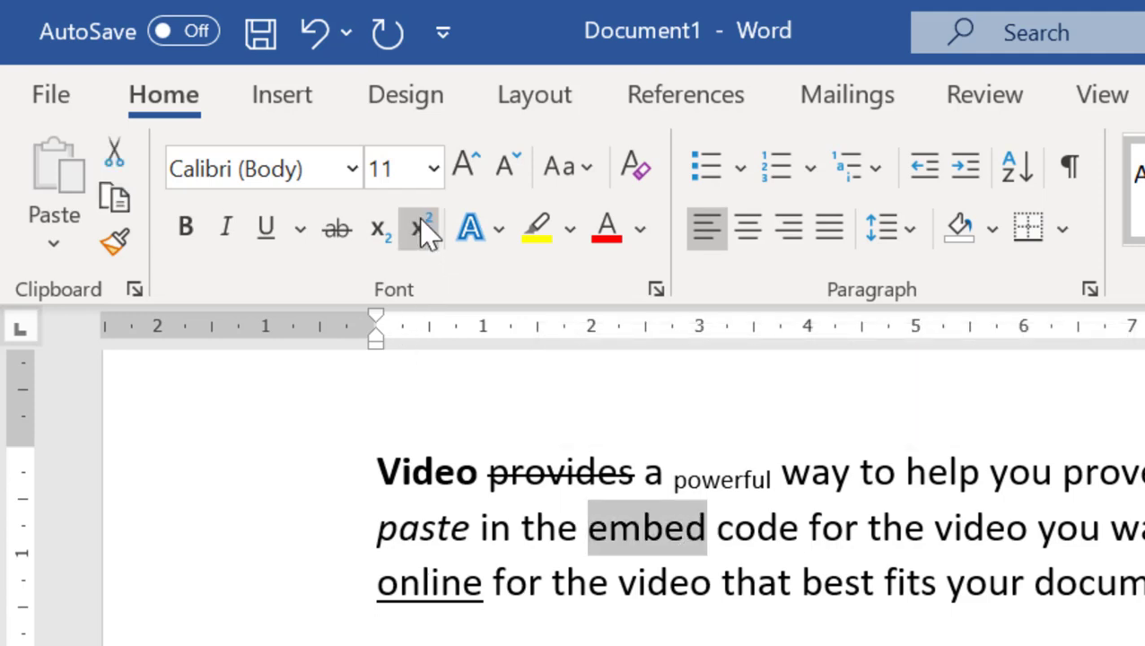
{"action": "left_click", "coordinate": [423, 229]}
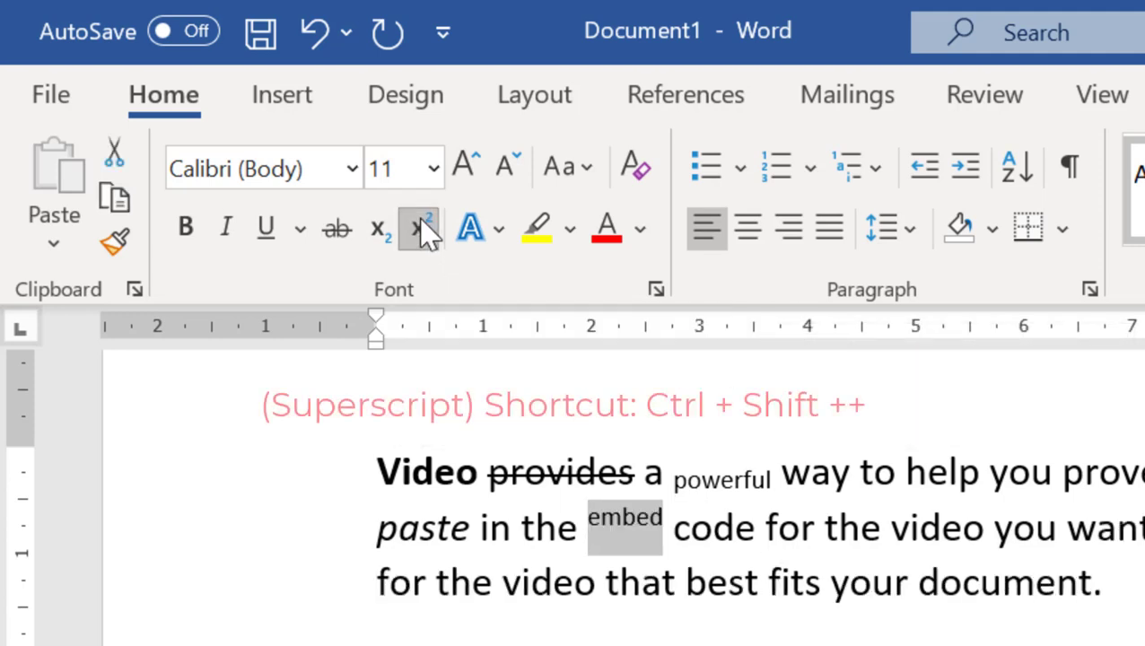
{"action": "left_click", "coordinate": [831, 582]}
{"action": "left_click", "coordinate": [378, 474]}
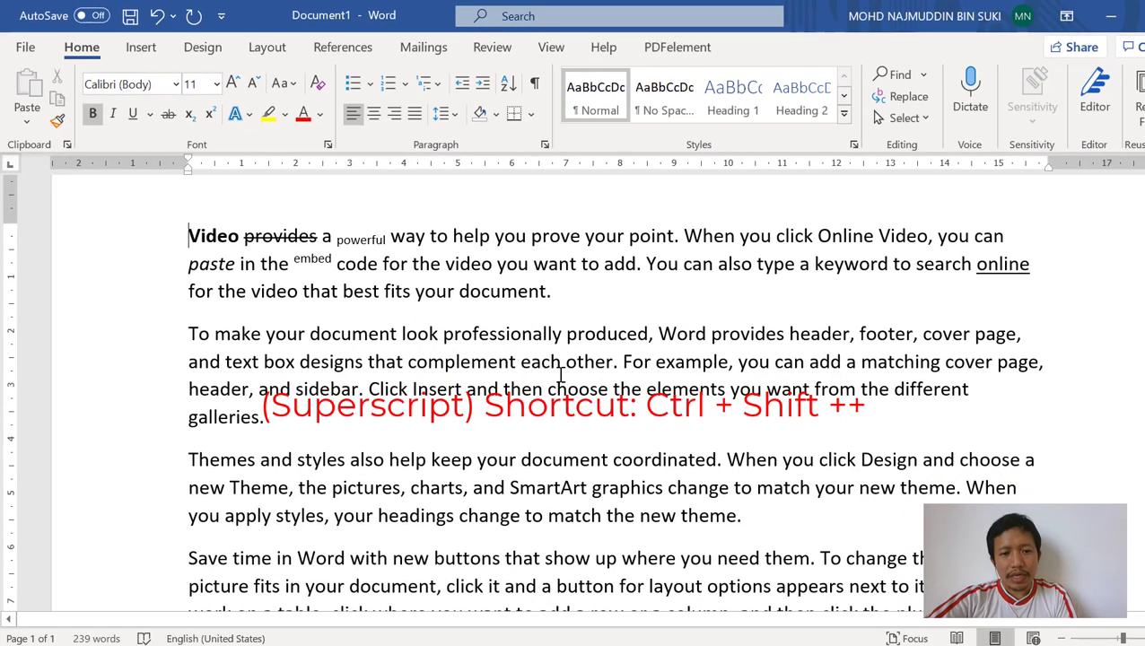
Step: Add a line below the first paragraph reading 42, with the 2 as a superscript exponent
{"action": "left_click", "coordinate": [582, 302]}
{"action": "key", "text": "Return"}
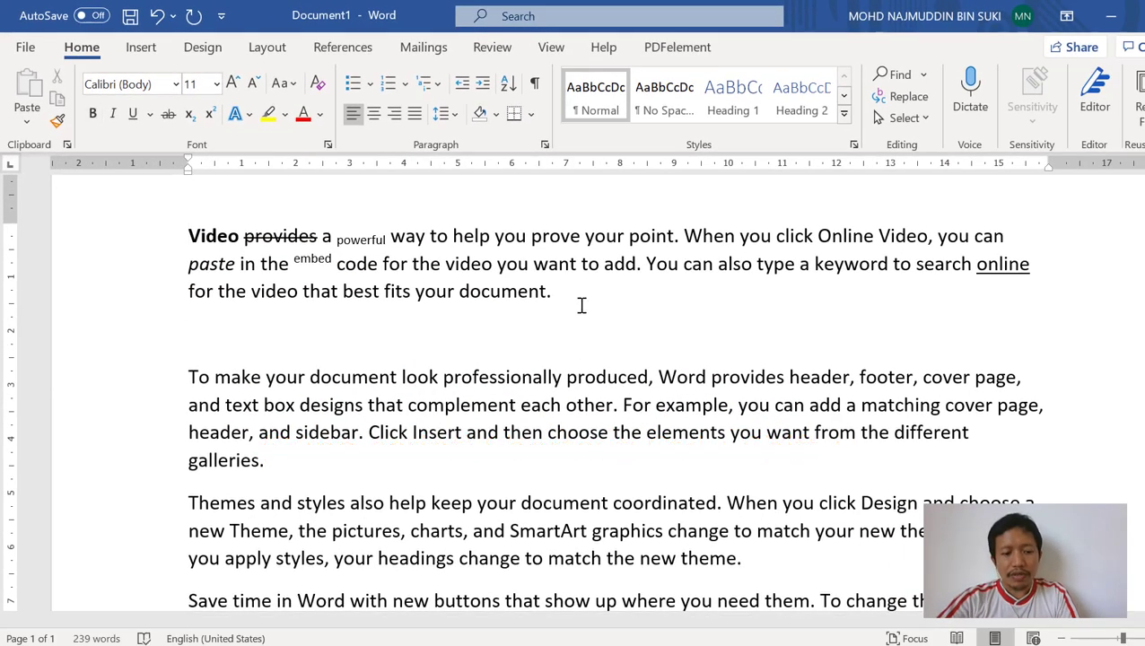
{"action": "type", "text": "4"}
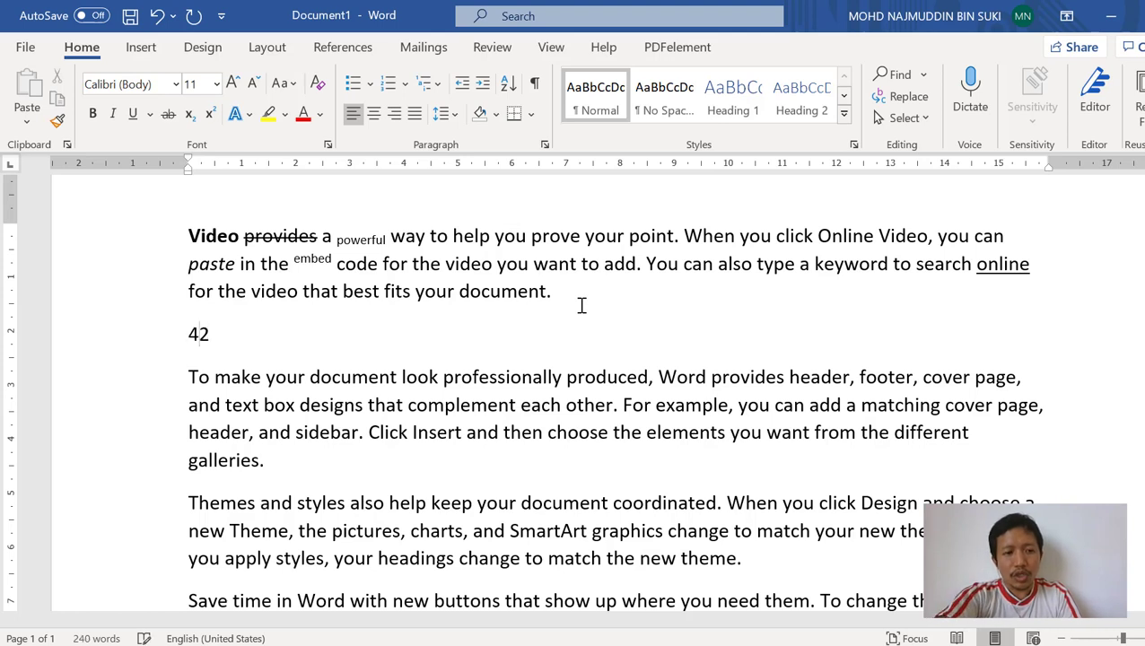
{"action": "type", "text": "2"}
{"action": "key", "text": "shift+Left"}
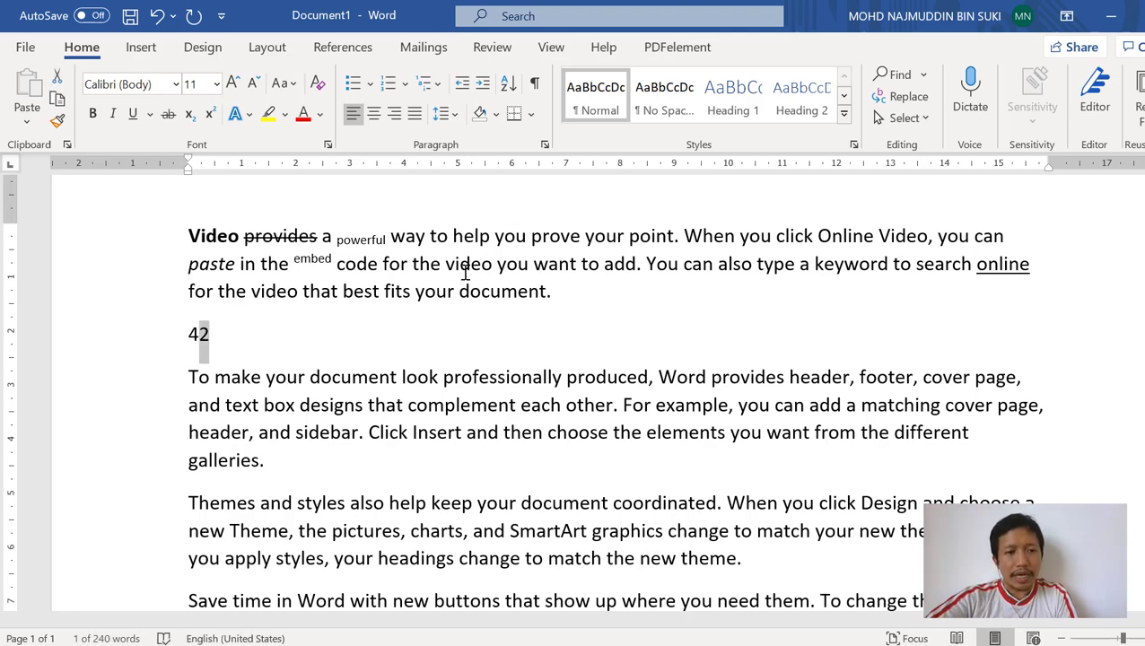
{"action": "left_click", "coordinate": [209, 114]}
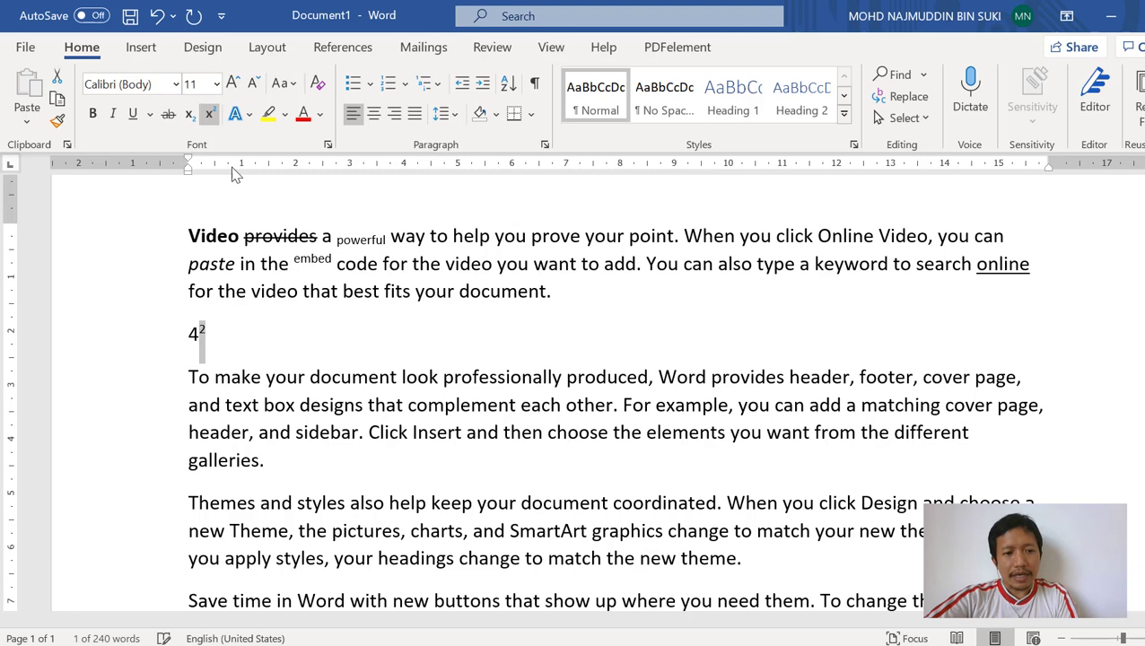
Step: Add another line below the 4 squared reading 350, with the final 0 superscripted as a degree sign
{"action": "left_click", "coordinate": [190, 376]}
{"action": "key", "text": "Return"}
{"action": "key", "text": "Up"}
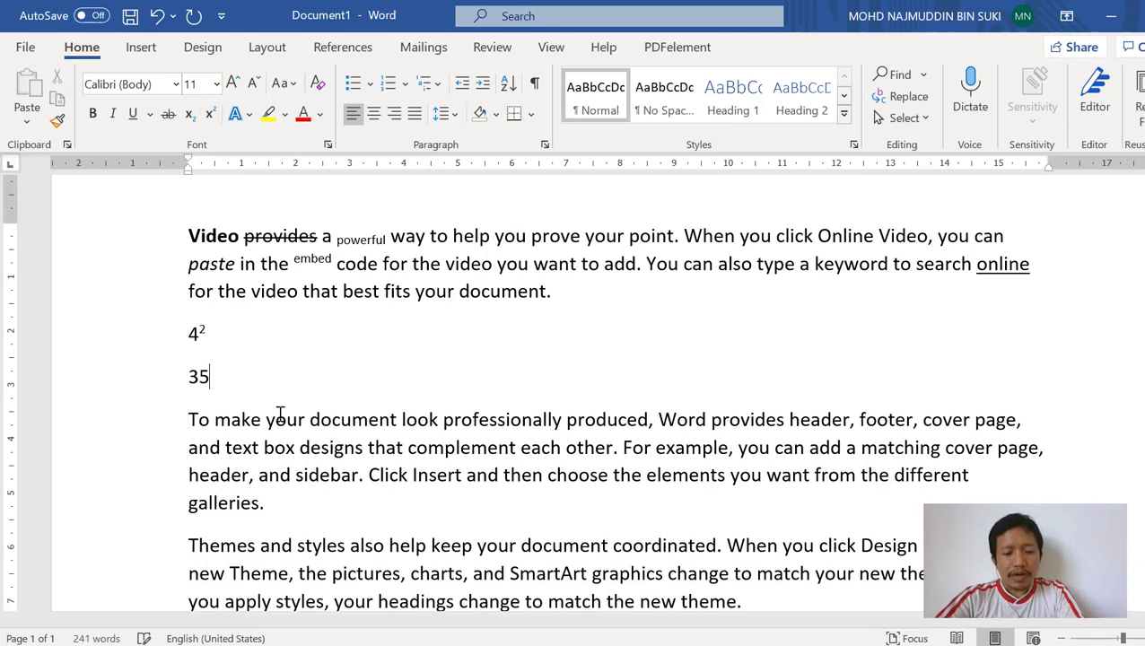
{"action": "key", "text": "shift+Left"}
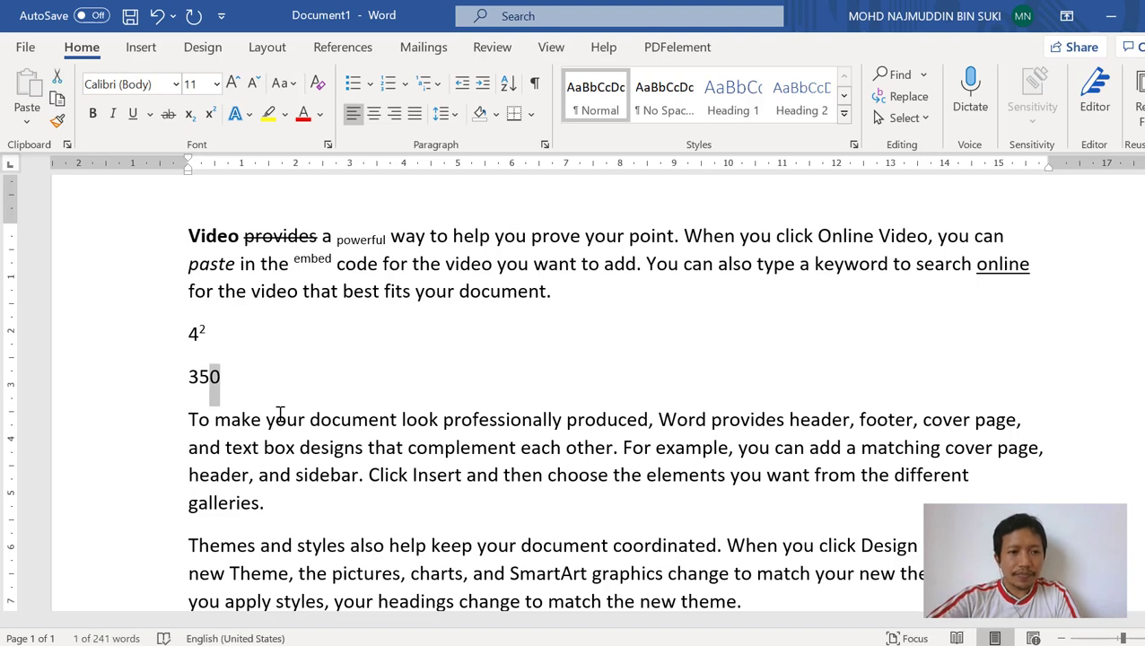
{"action": "left_click", "coordinate": [210, 117]}
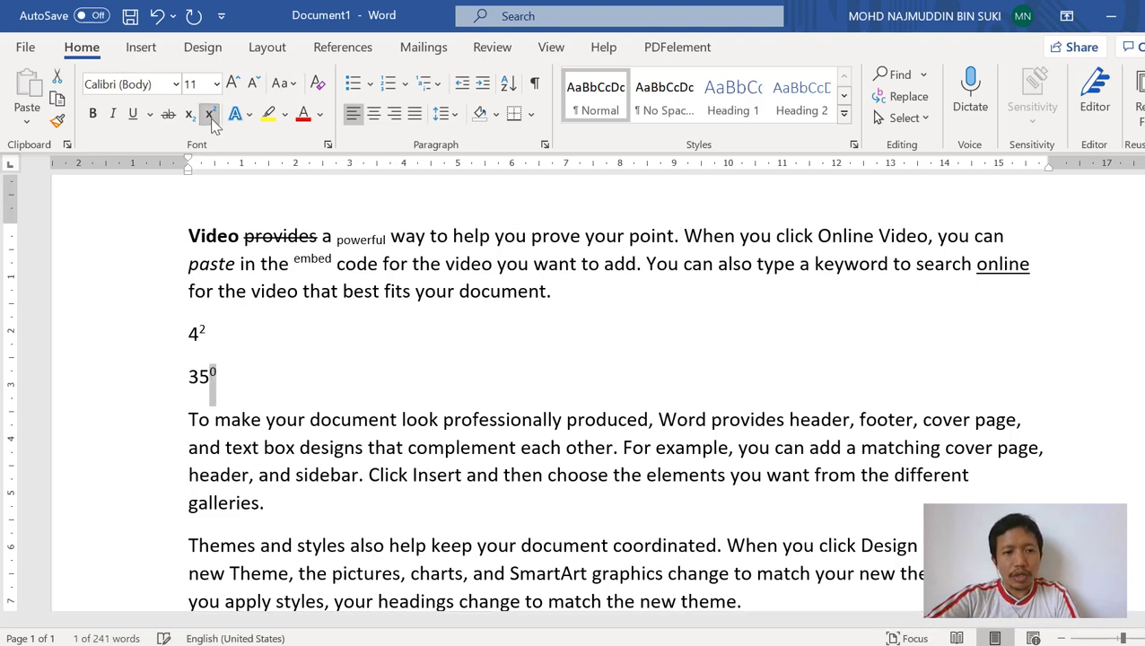
{"action": "left_click", "coordinate": [233, 375]}
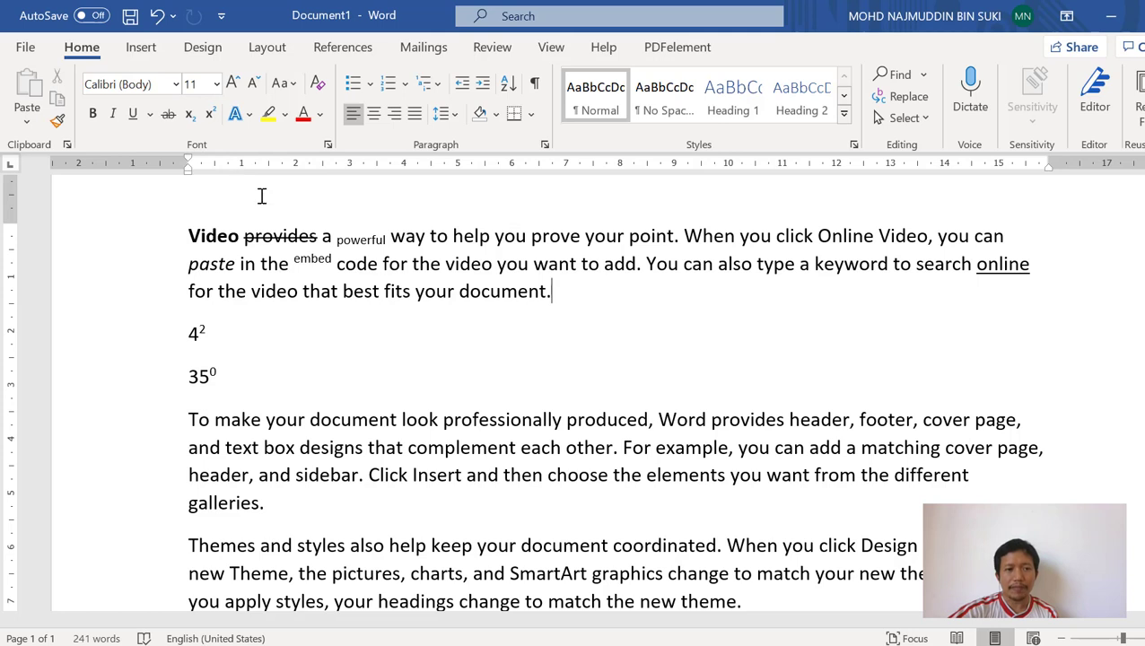
Step: Highlight "To make your document" at the start of the next paragraph in yellow
{"action": "left_click_drag", "start_coordinate": [190, 420], "coordinate": [386, 418]}
{"action": "left_click", "coordinate": [269, 116]}
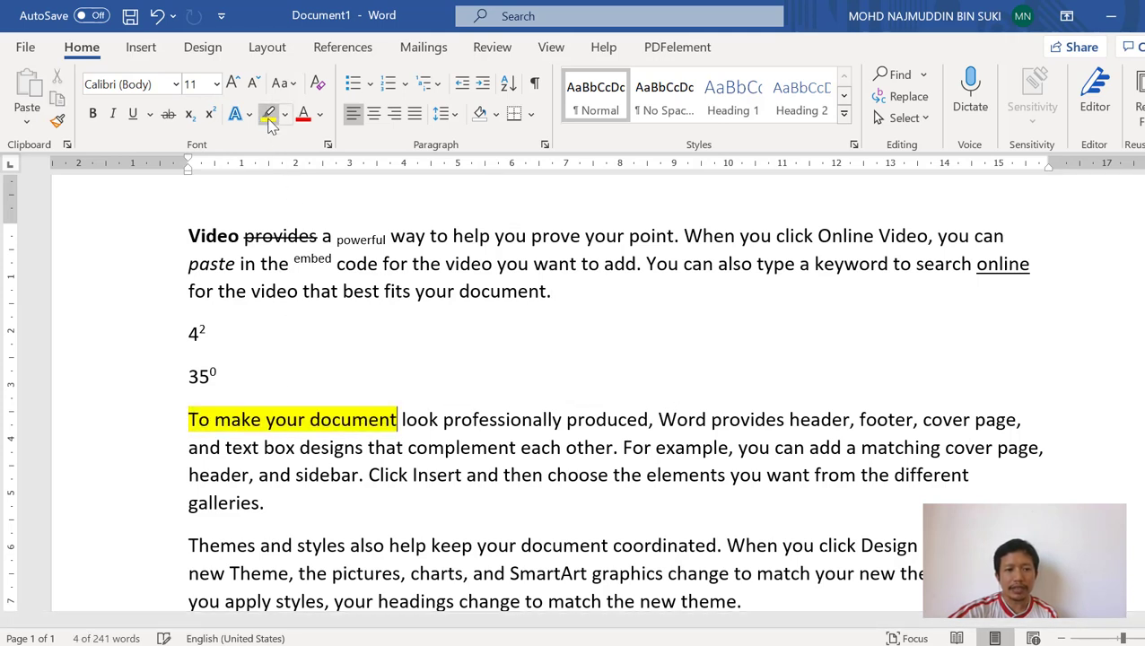
{"action": "left_click", "coordinate": [610, 421]}
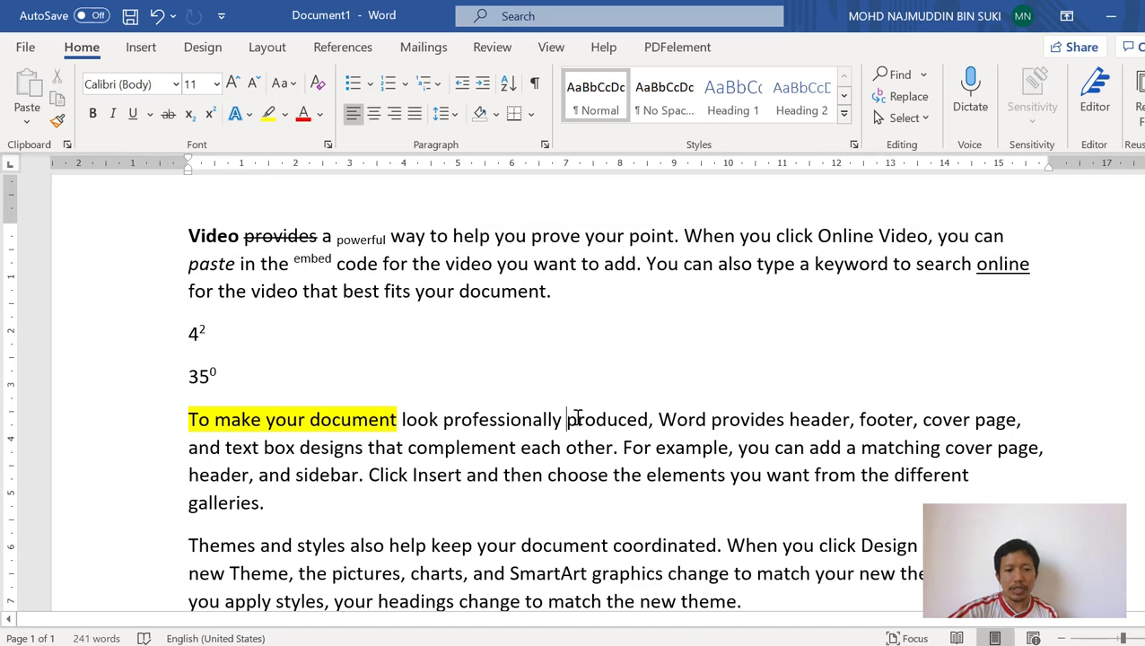
Step: Change the font color of the word "produced" to a light gold theme color
{"action": "left_click_drag", "start_coordinate": [571, 419], "coordinate": [648, 419]}
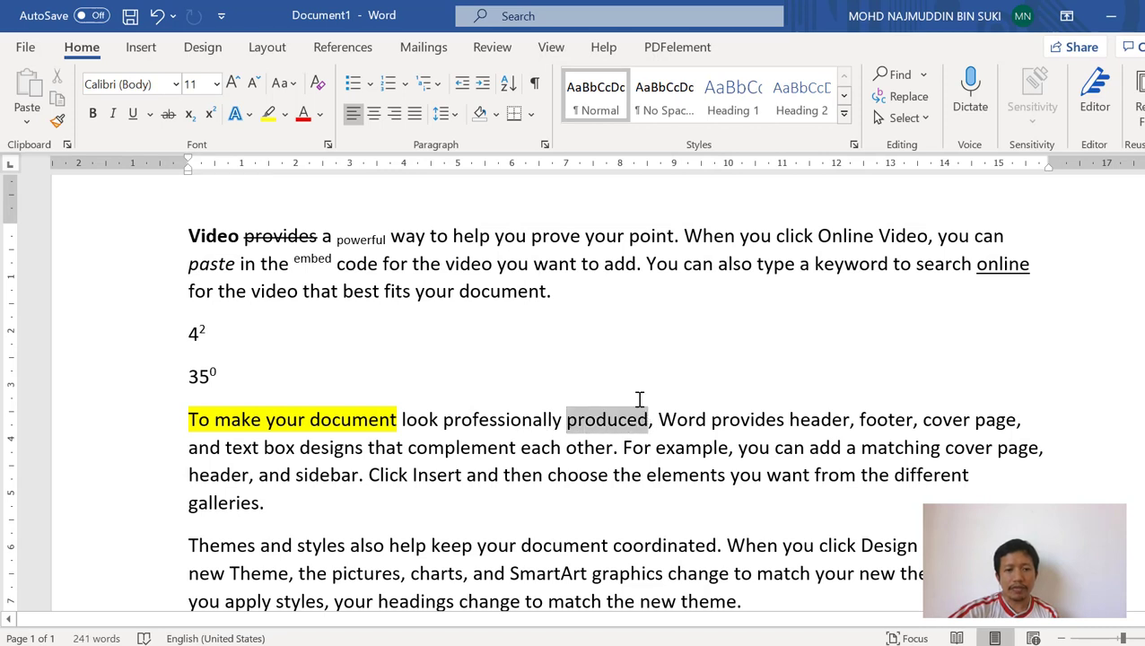
{"action": "left_click", "coordinate": [319, 114]}
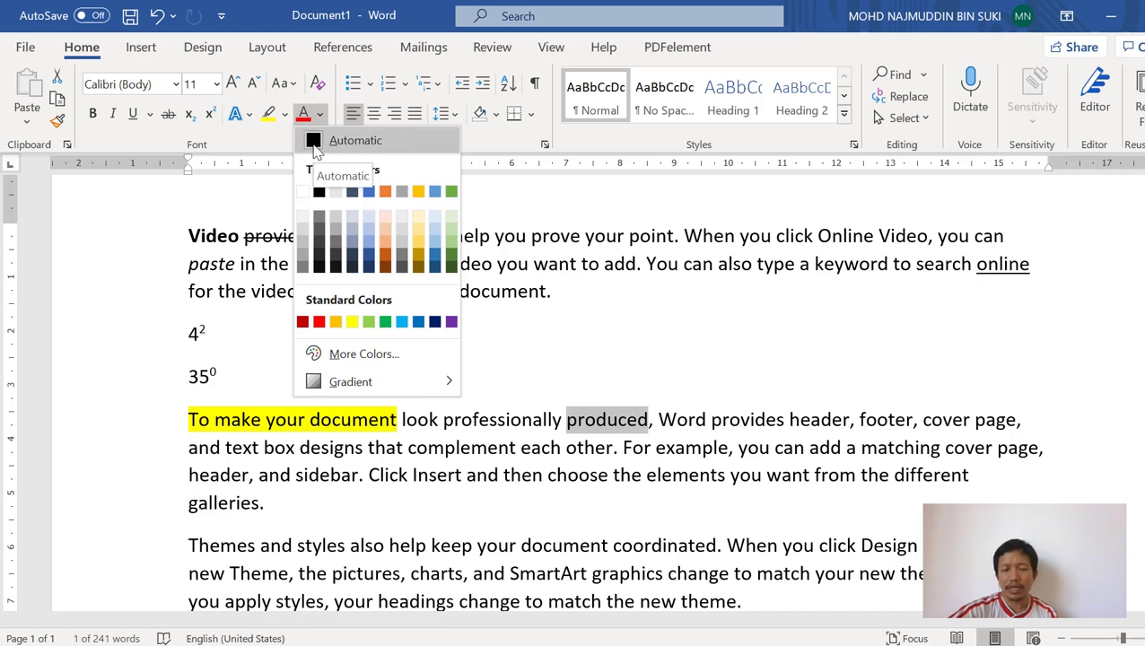
{"action": "left_click", "coordinate": [340, 167]}
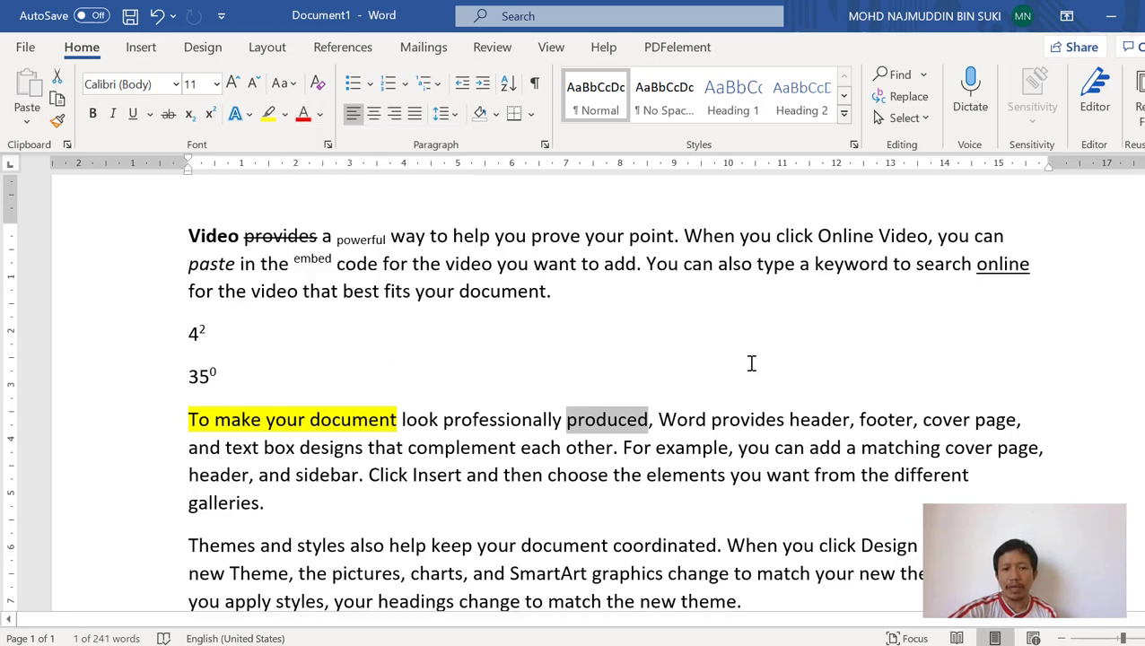
{"action": "scroll", "coordinate": [613, 416], "scroll_direction": "up", "scroll_amount": 2}
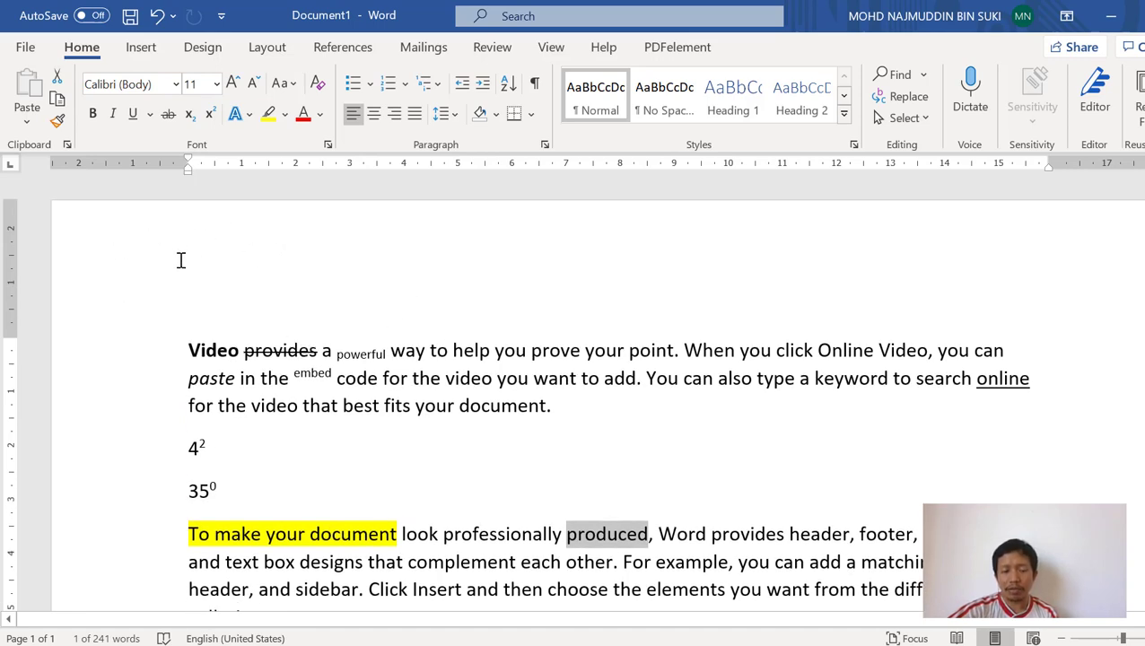
{"action": "scroll", "coordinate": [595, 462], "scroll_direction": "down", "scroll_amount": 1}
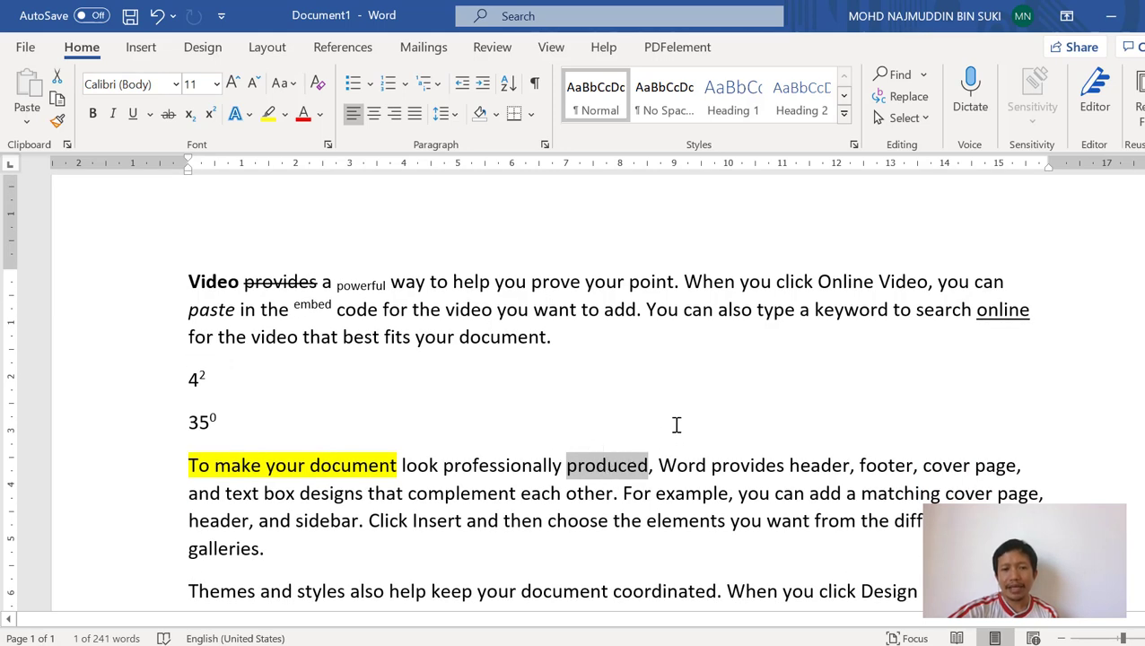
{"action": "scroll", "coordinate": [677, 425], "scroll_direction": "up", "scroll_amount": 1}
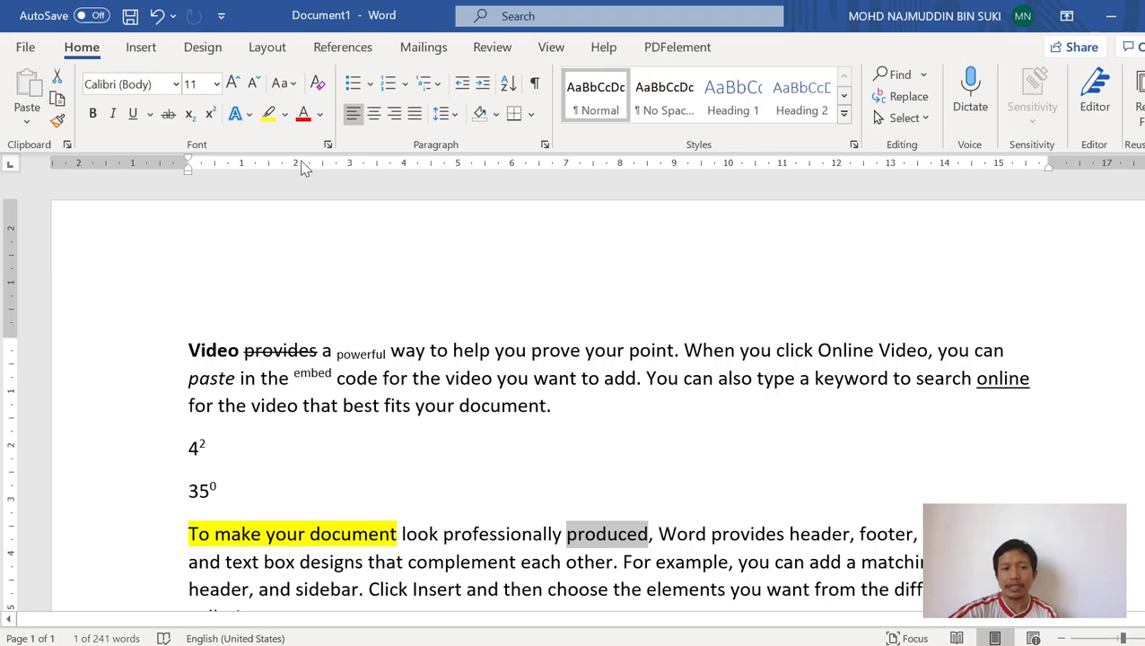
{"action": "left_click", "coordinate": [319, 115]}
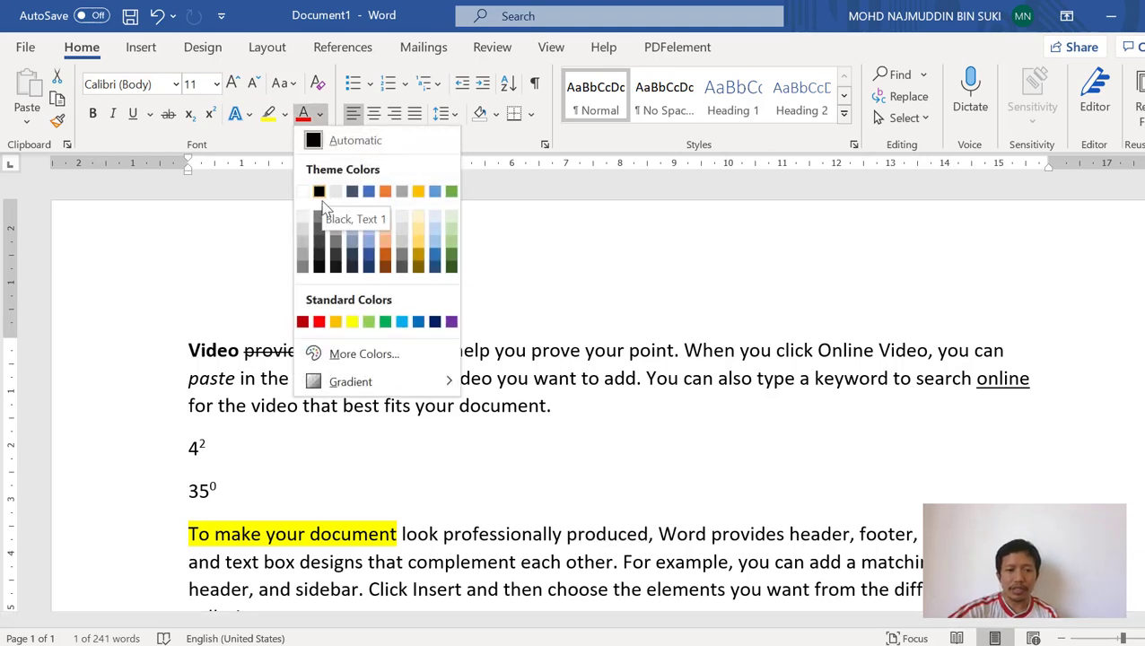
{"action": "left_click", "coordinate": [418, 242]}
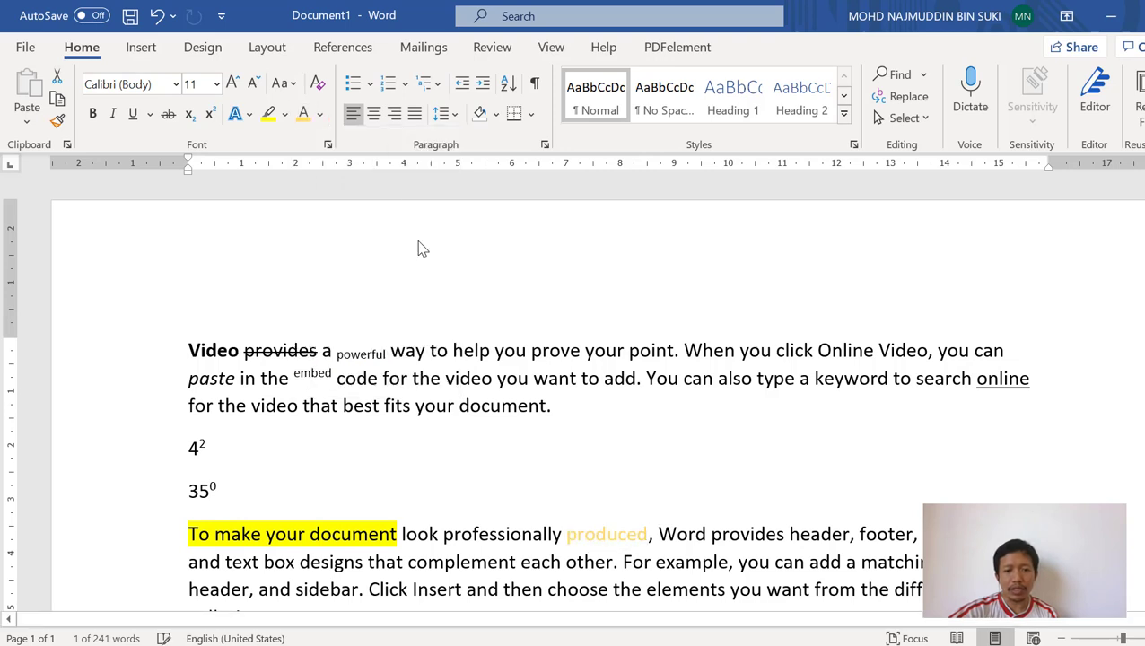
Step: Undo the font color change on the word "produced"
{"action": "left_click", "coordinate": [763, 451]}
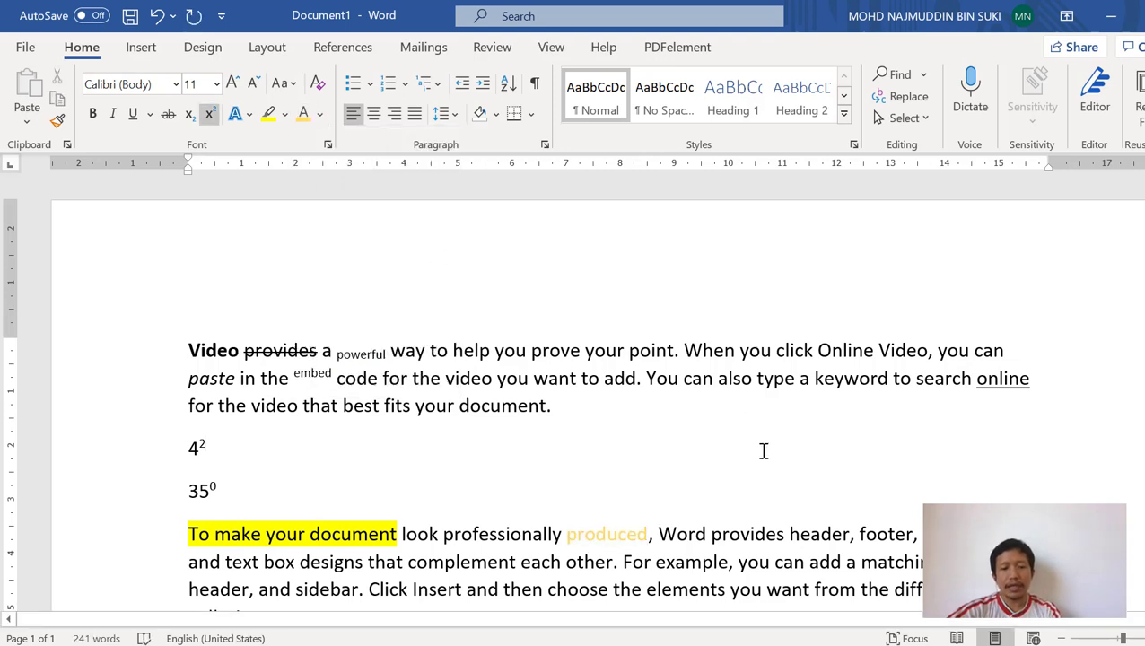
{"action": "key", "text": "ctrl+z"}
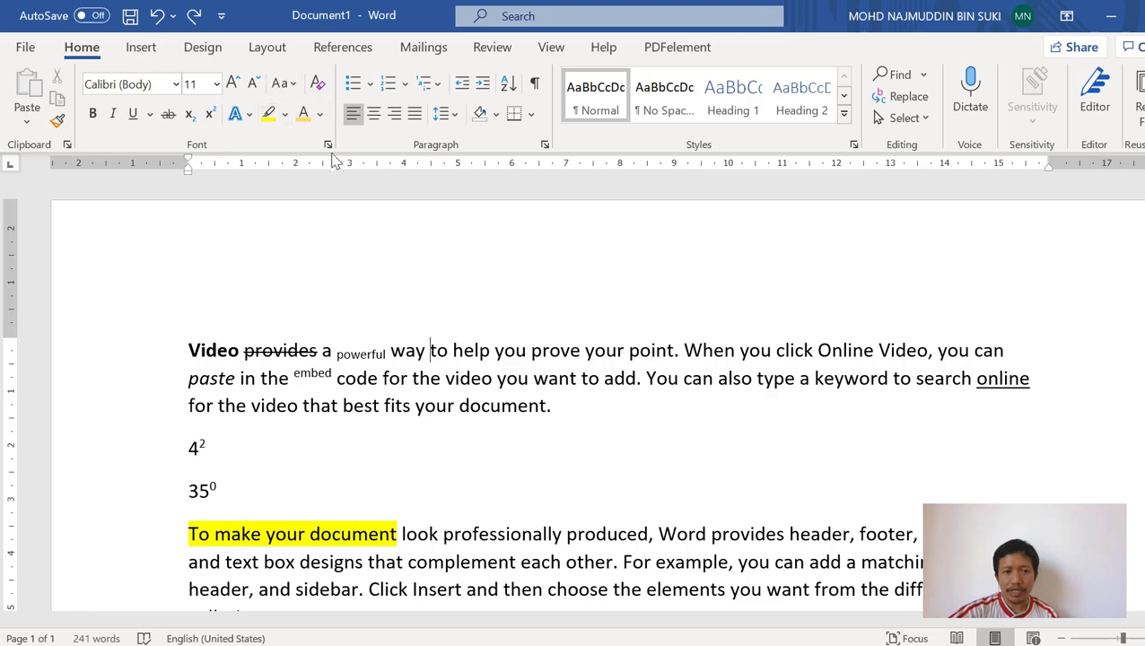
{"action": "left_click", "coordinate": [178, 90]}
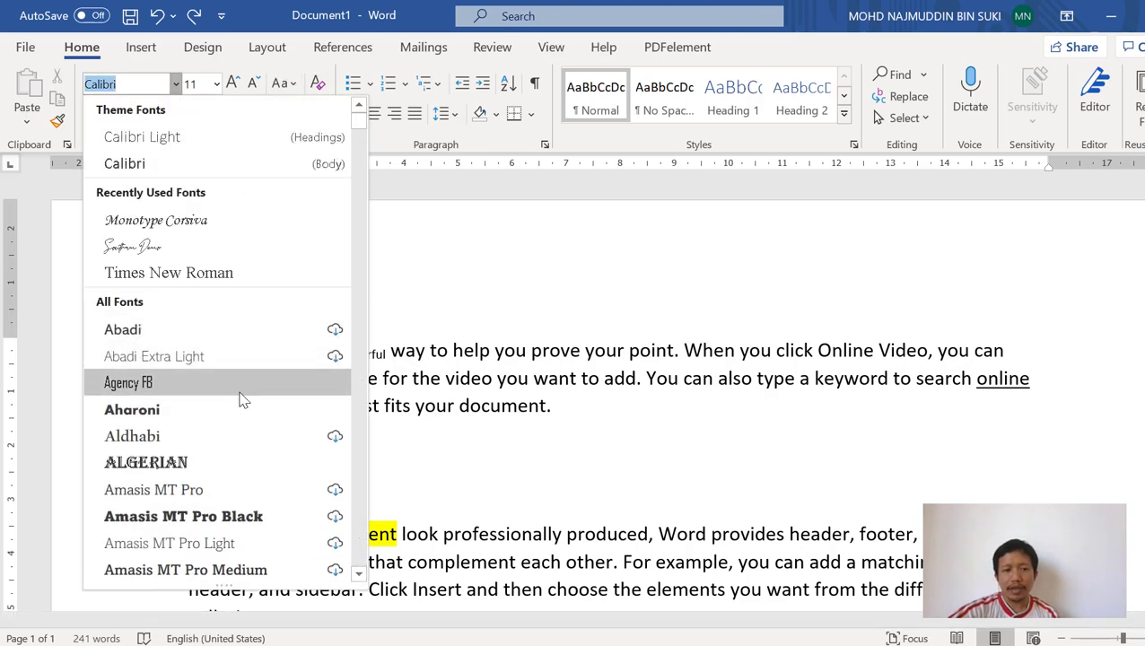
{"action": "scroll", "coordinate": [242, 399], "scroll_direction": "down", "scroll_amount": 5}
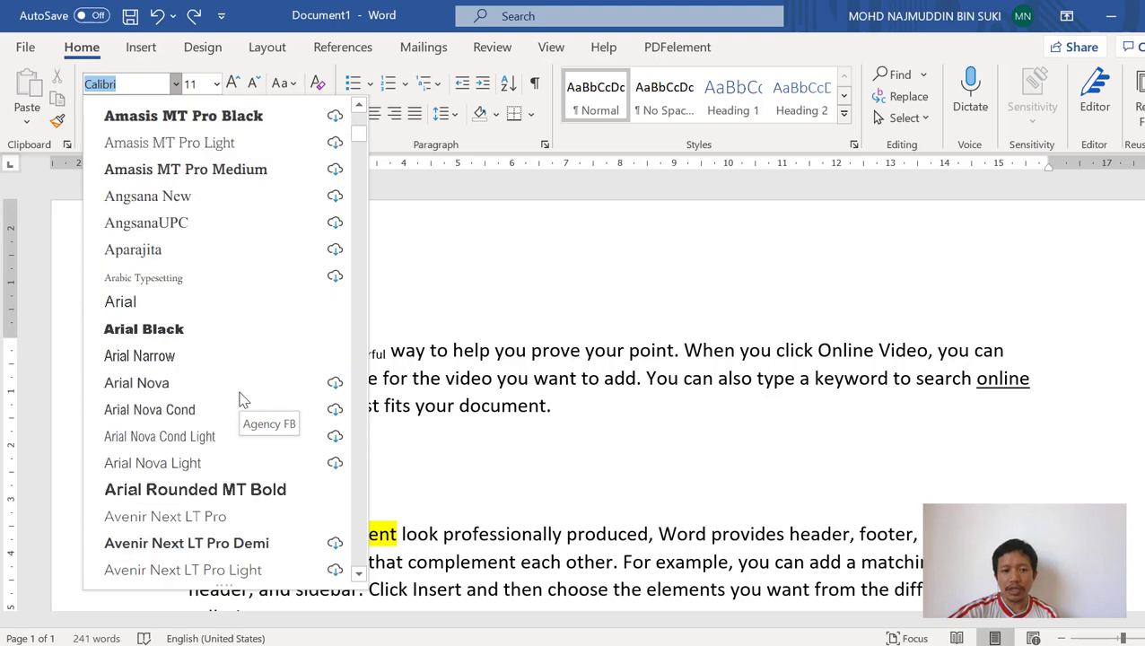
{"action": "scroll", "coordinate": [240, 399], "scroll_direction": "down", "scroll_amount": 2}
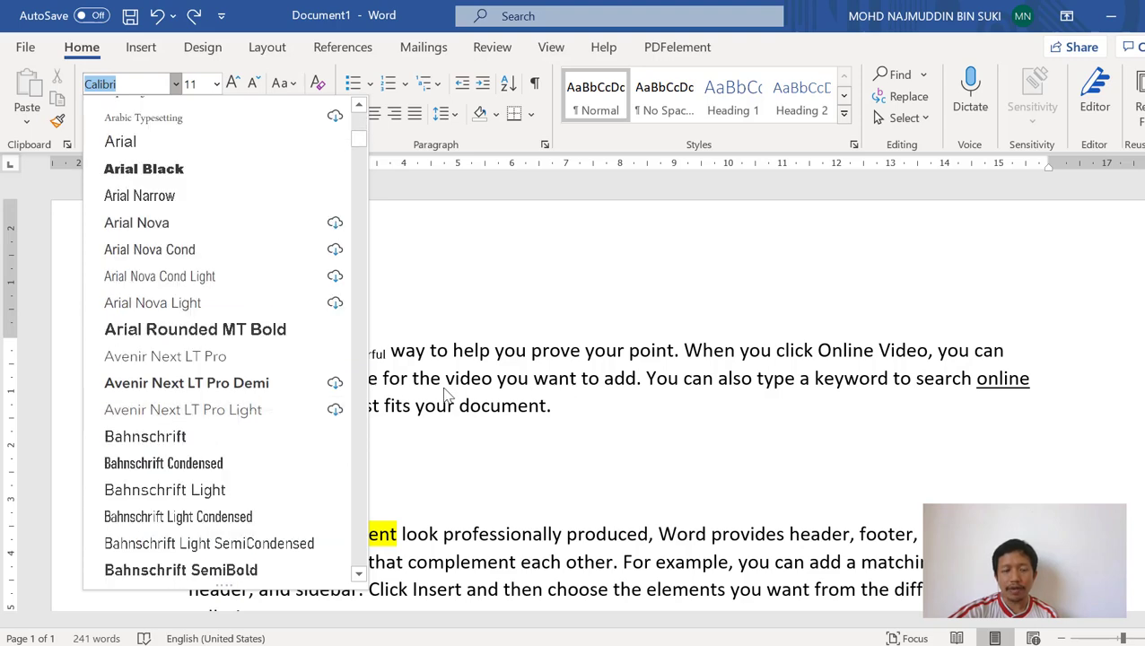
{"action": "left_click", "coordinate": [475, 369]}
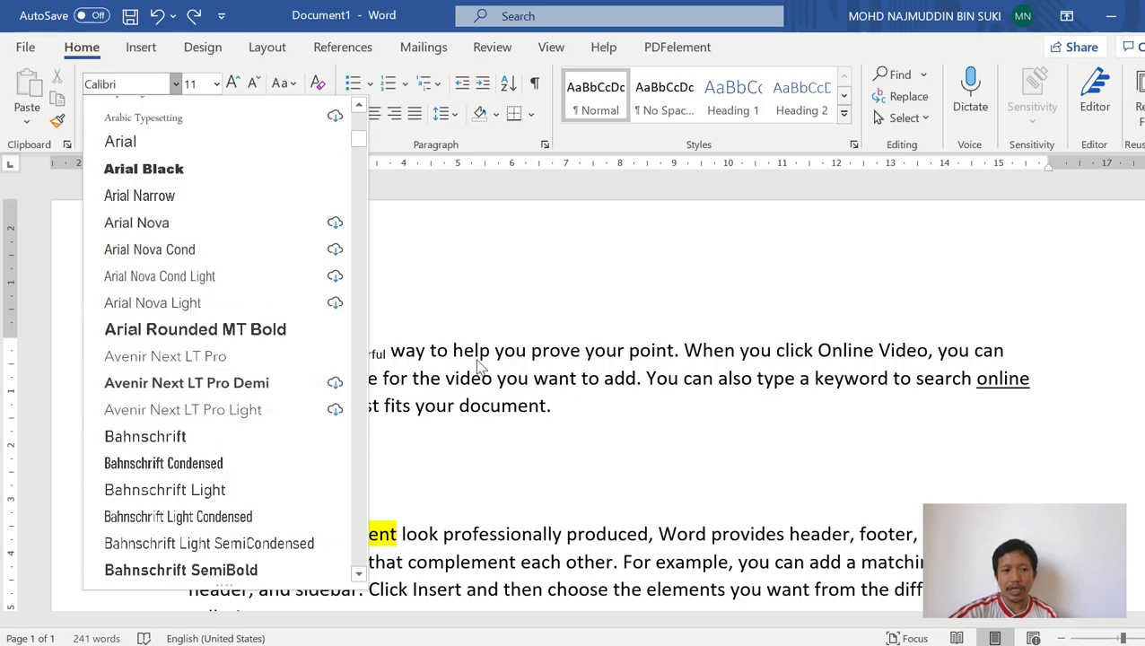
{"action": "left_click", "coordinate": [216, 83]}
{"action": "left_click", "coordinate": [607, 363]}
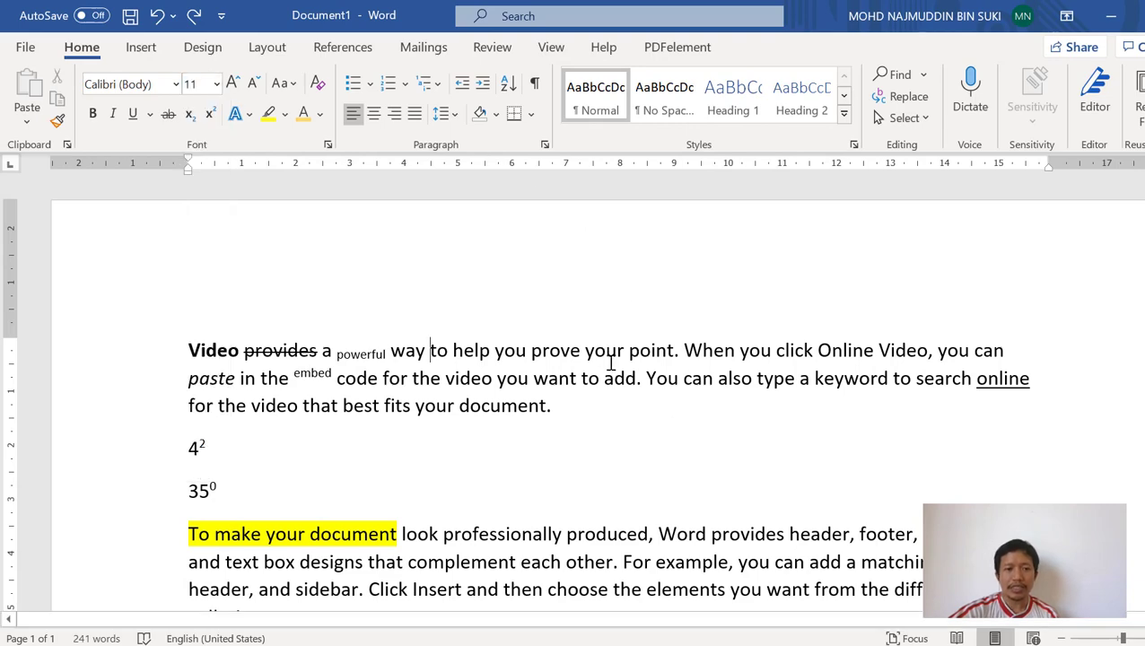
Step: Try formatting the last three paragraphs, from "Themes and styles" to the end, as a bulleted list
{"action": "scroll", "coordinate": [631, 376], "scroll_direction": "down", "scroll_amount": 6}
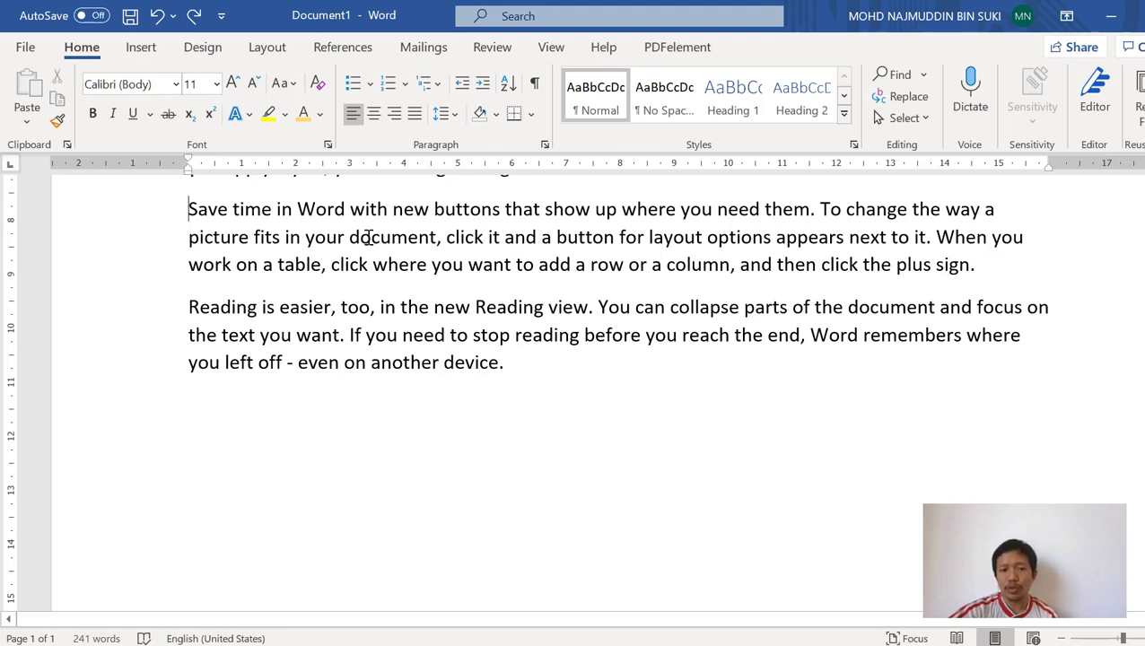
{"action": "scroll", "coordinate": [381, 274], "scroll_direction": "up", "scroll_amount": 3}
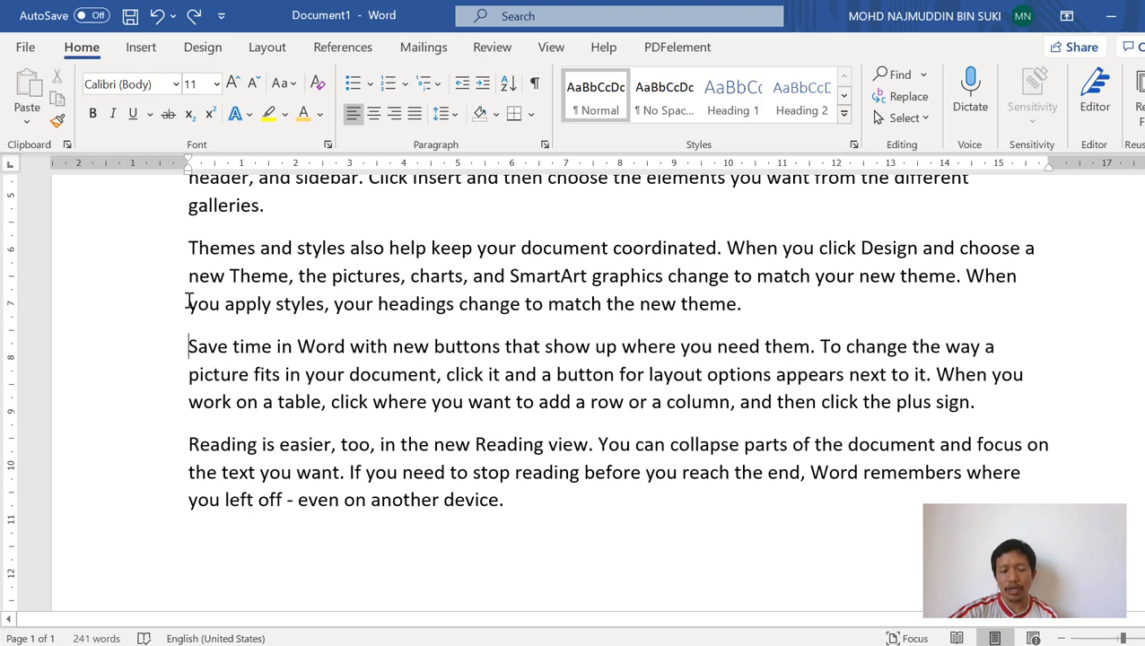
{"action": "left_click", "coordinate": [191, 252]}
{"action": "left_click", "coordinate": [522, 509], "text": "shift"}
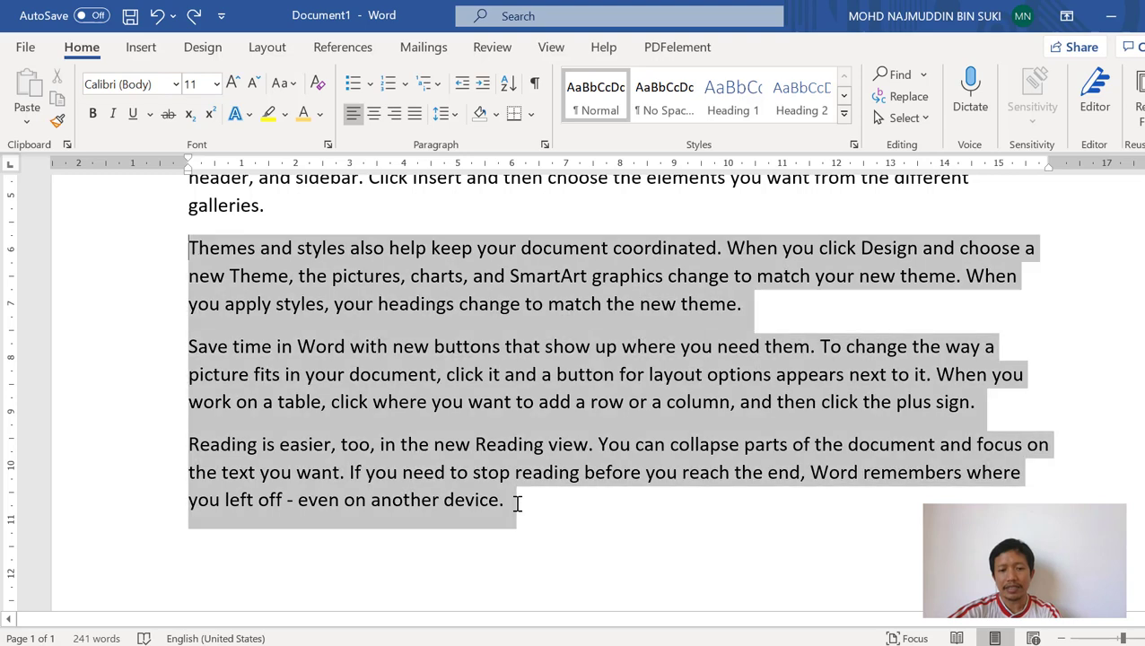
{"action": "left_click", "coordinate": [353, 84]}
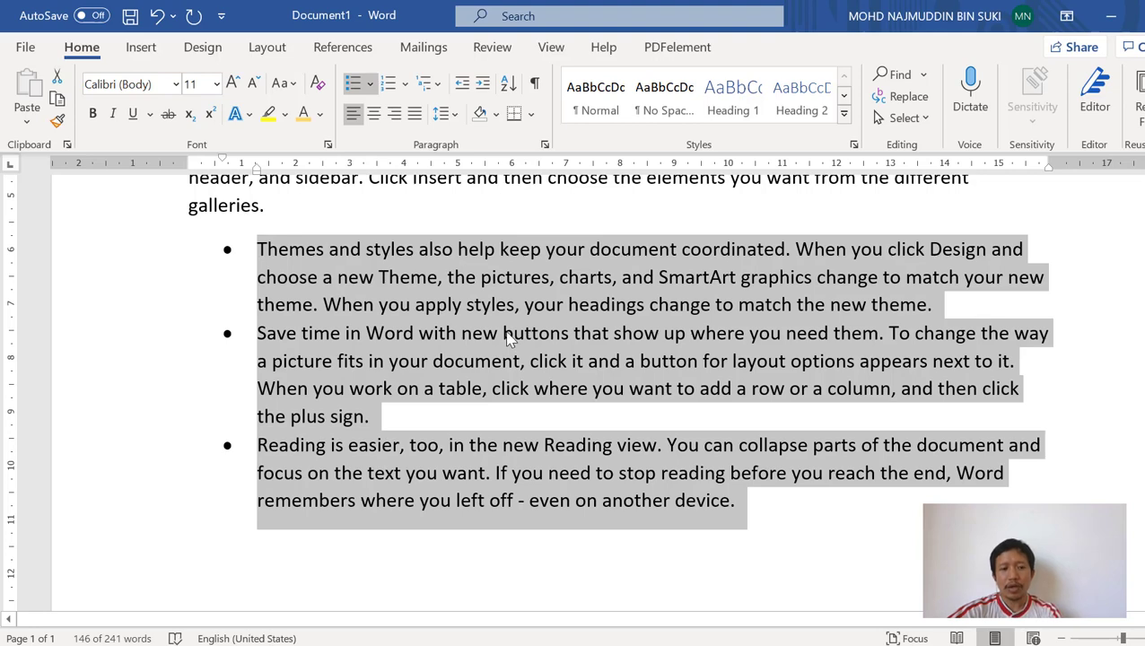
Step: Remove the bullets from the last three paragraphs and apply 1., 2., 3. numbering instead
{"action": "key", "text": "ctrl+z"}
{"action": "left_click", "coordinate": [409, 83]}
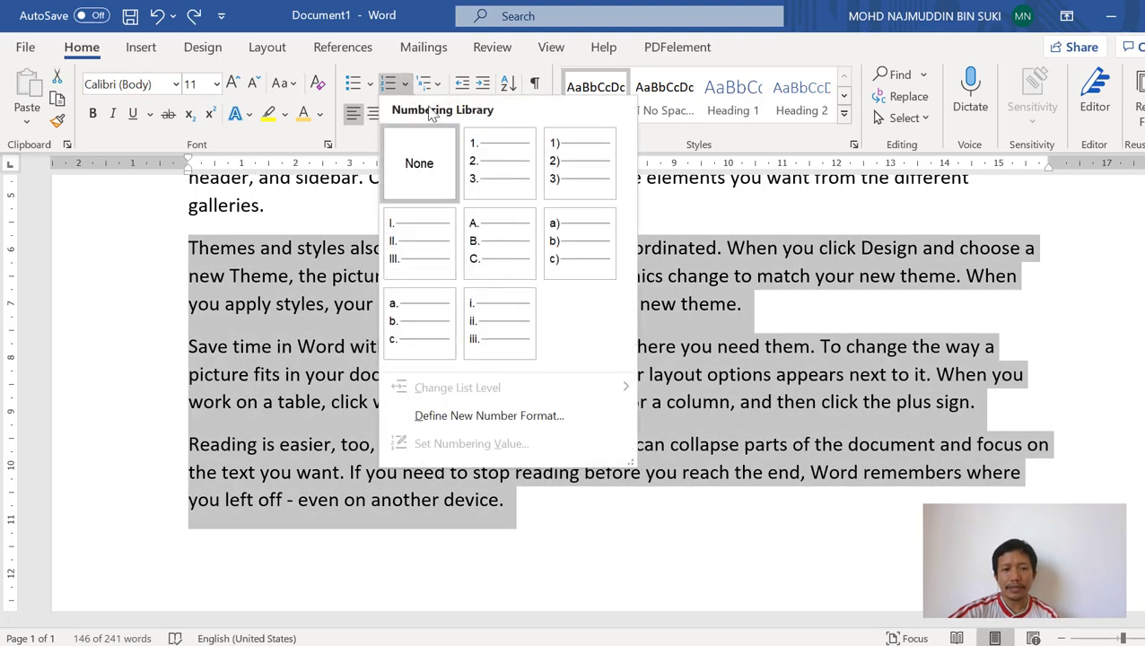
{"action": "left_click", "coordinate": [498, 162]}
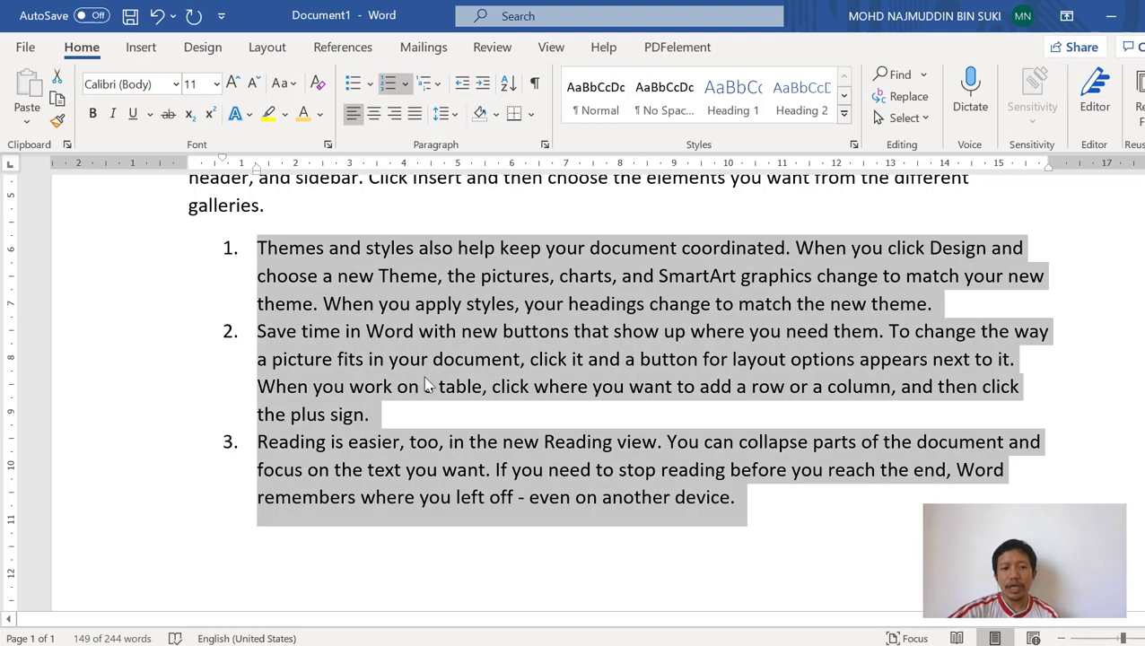
Step: Split the first numbered item into separate items before "When you click Design" and before "When you apply styles"
{"action": "left_click", "coordinate": [258, 337]}
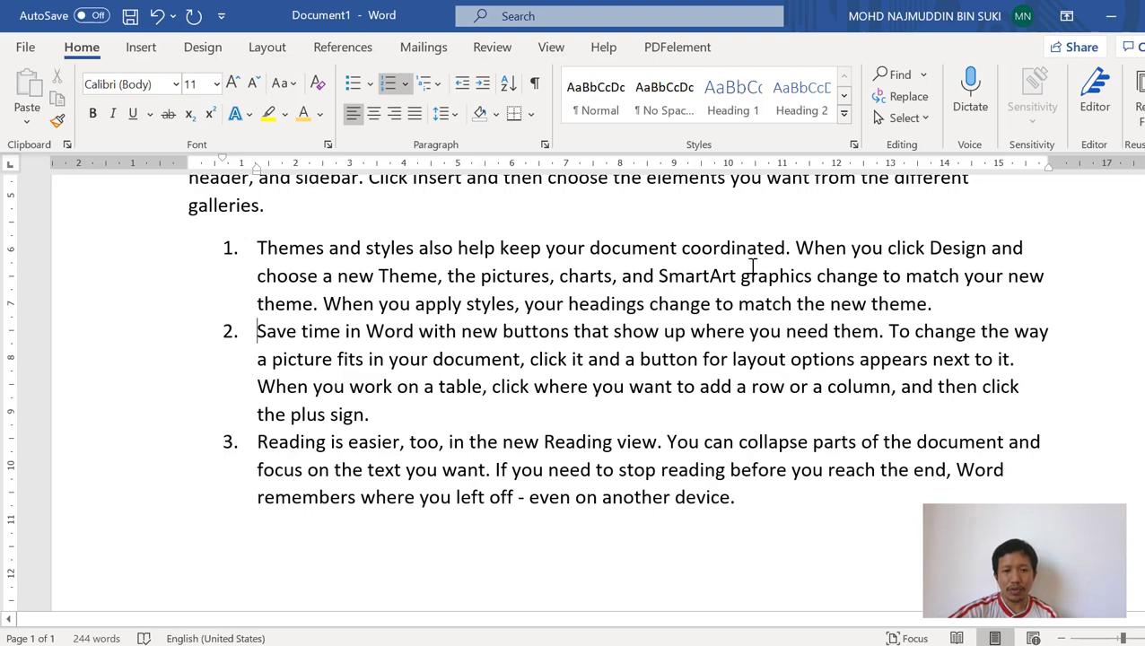
{"action": "key", "text": "Return"}
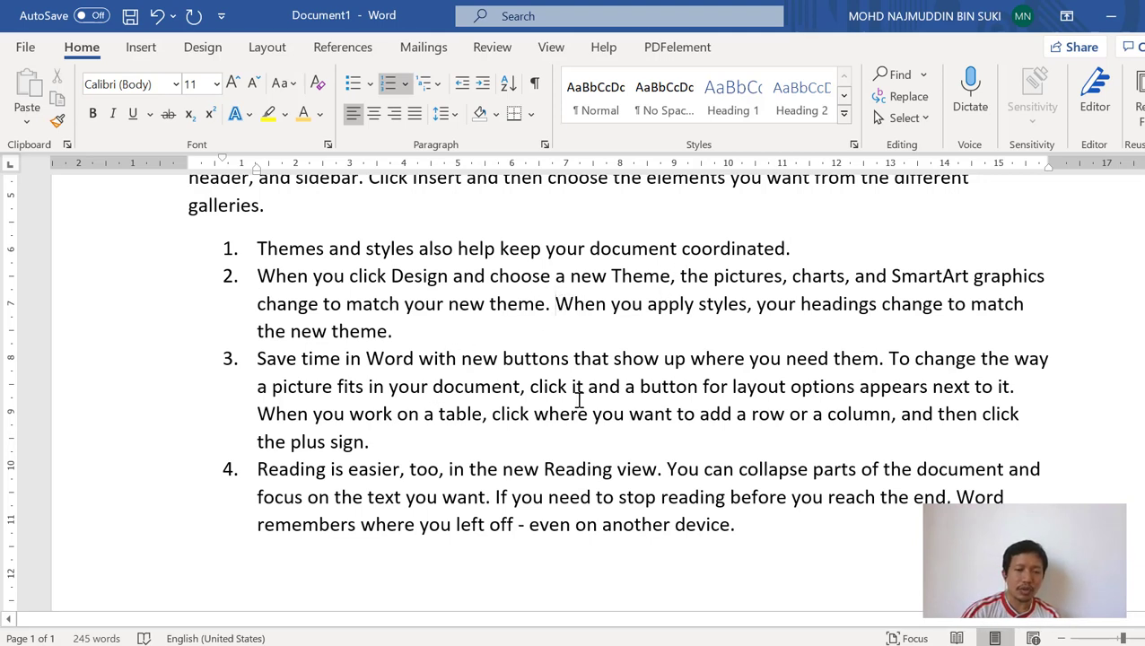
{"action": "key", "text": "Return"}
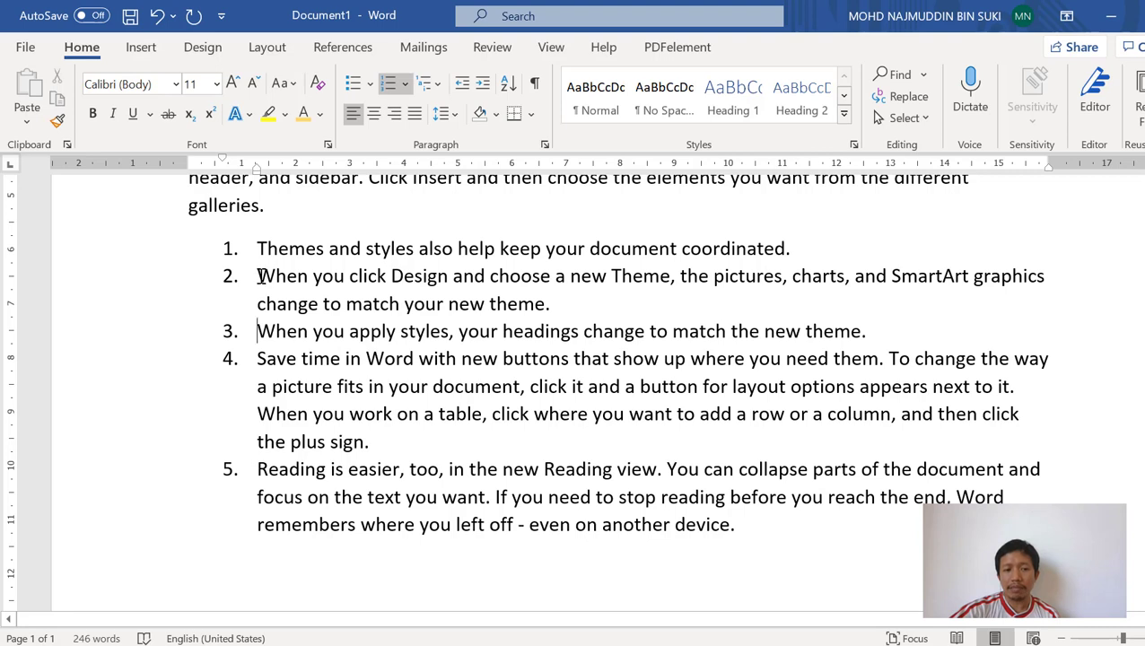
Step: Demote the "When you click Design" and "When you apply styles" items to lettered sub-items under item 1
{"action": "left_click", "coordinate": [482, 85]}
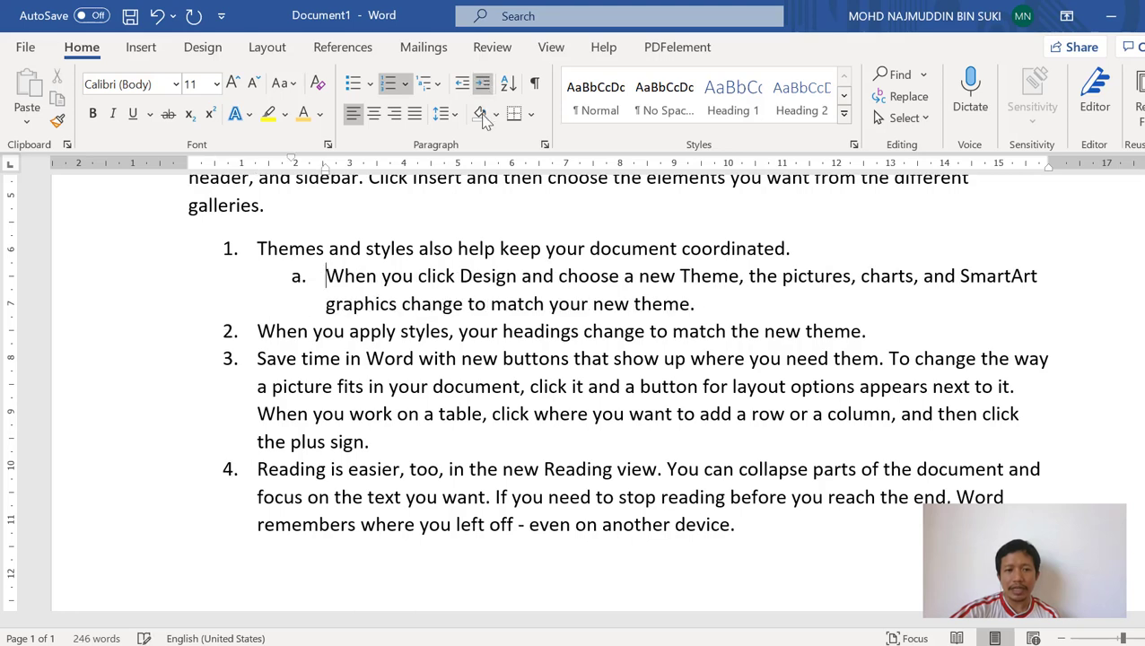
{"action": "left_click", "coordinate": [257, 330]}
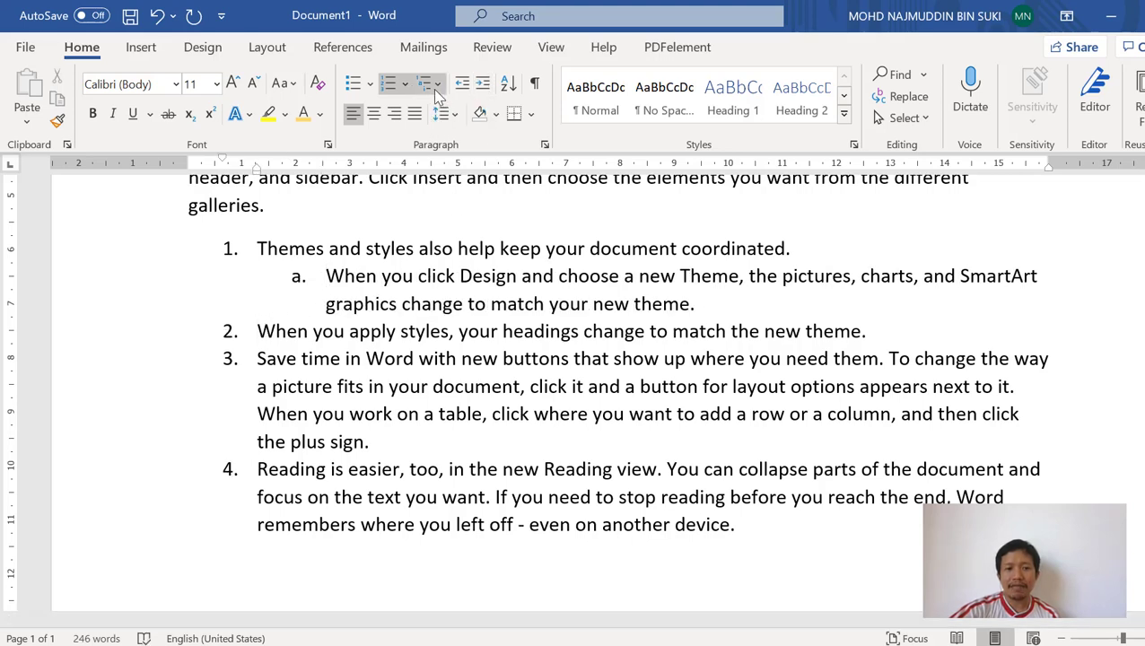
{"action": "left_click", "coordinate": [484, 87]}
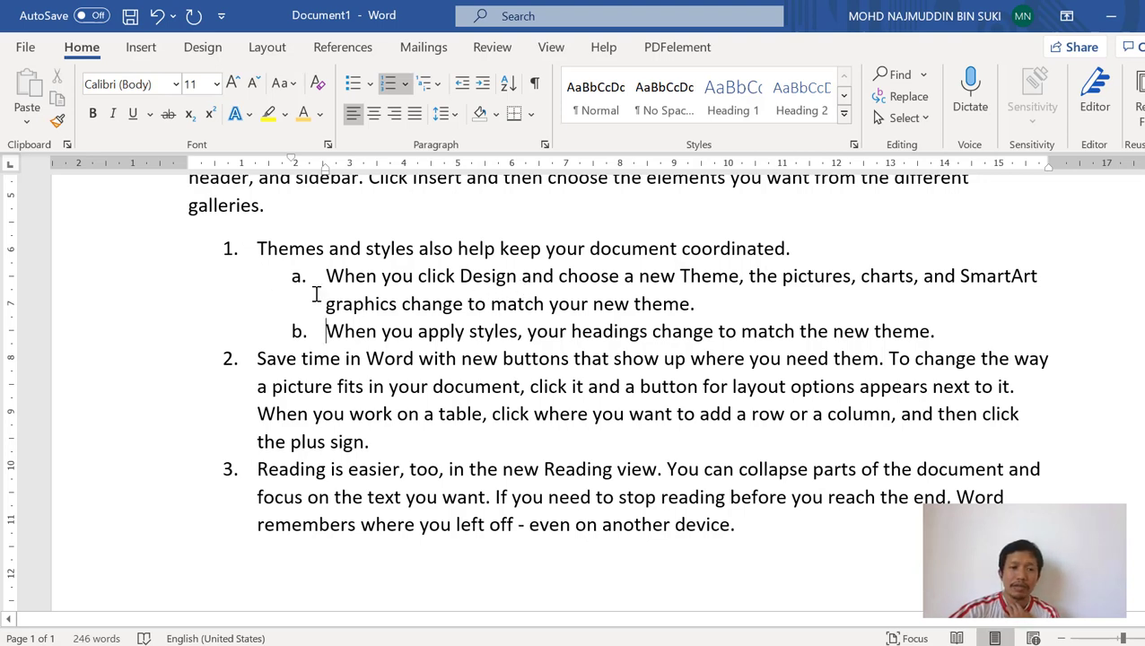
{"action": "left_click", "coordinate": [257, 248]}
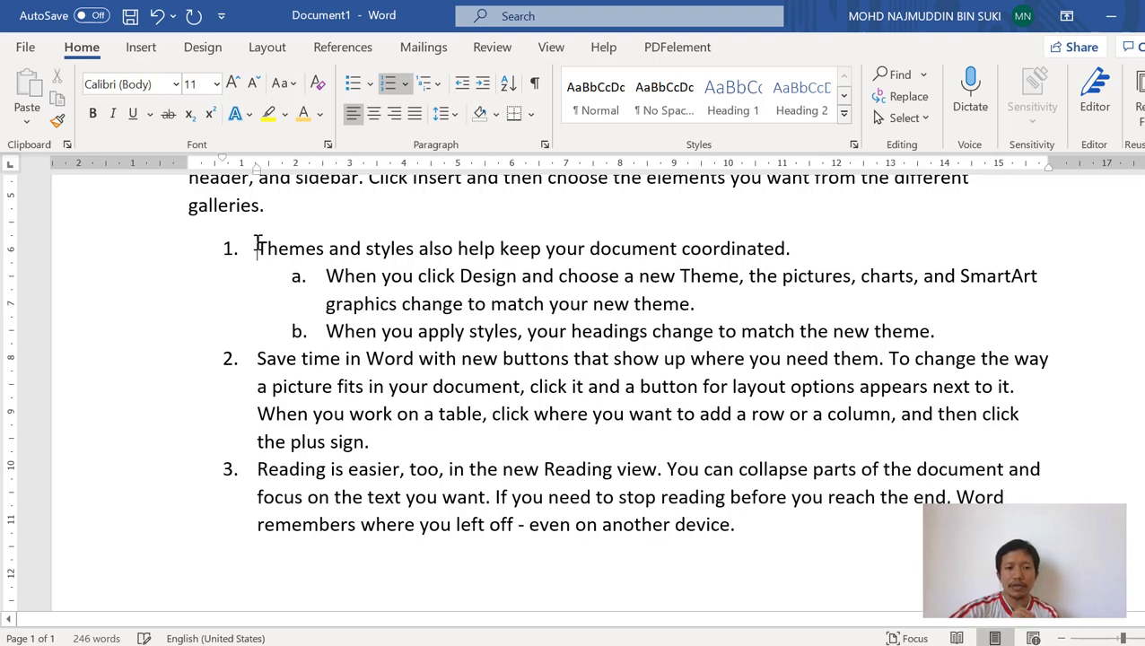
{"action": "left_click", "coordinate": [792, 249], "text": "shift"}
Step: End the numbered list after its last item and add separate lines reading Breakfast, Lunch and Dinner below it
{"action": "left_click", "coordinate": [792, 524]}
{"action": "key", "text": "Return"}
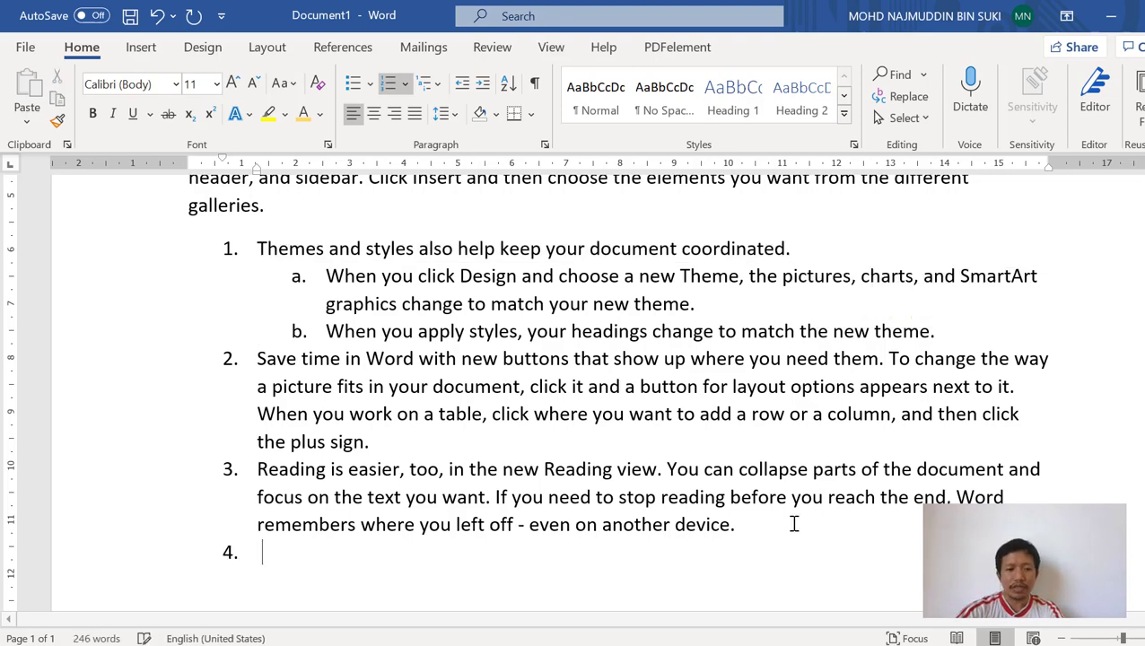
{"action": "key", "text": "Return"}
{"action": "scroll", "coordinate": [792, 485], "scroll_direction": "down", "scroll_amount": 3}
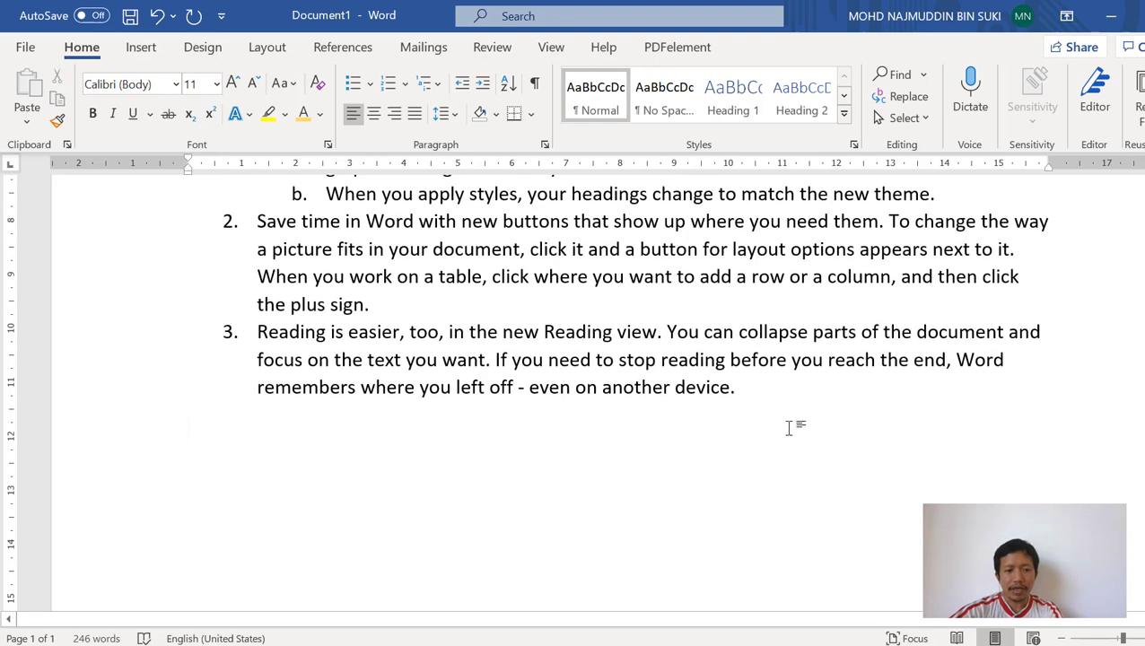
{"action": "key", "text": "Return"}
{"action": "type", "text": "breakf"}
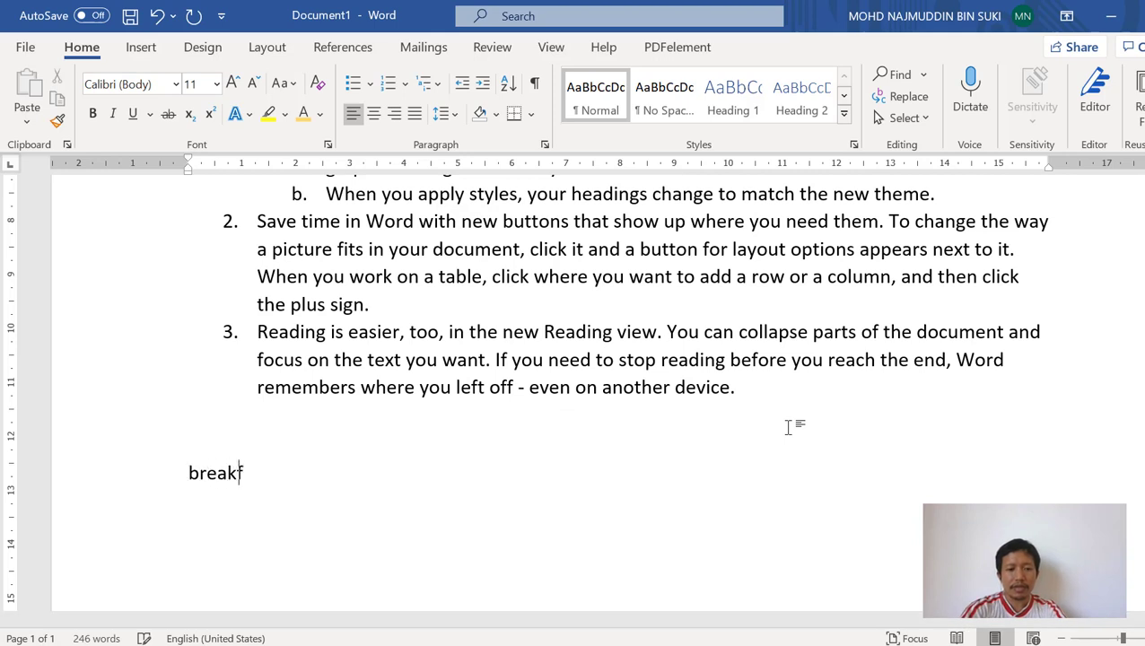
{"action": "type", "text": "ast"}
{"action": "key", "text": "Return"}
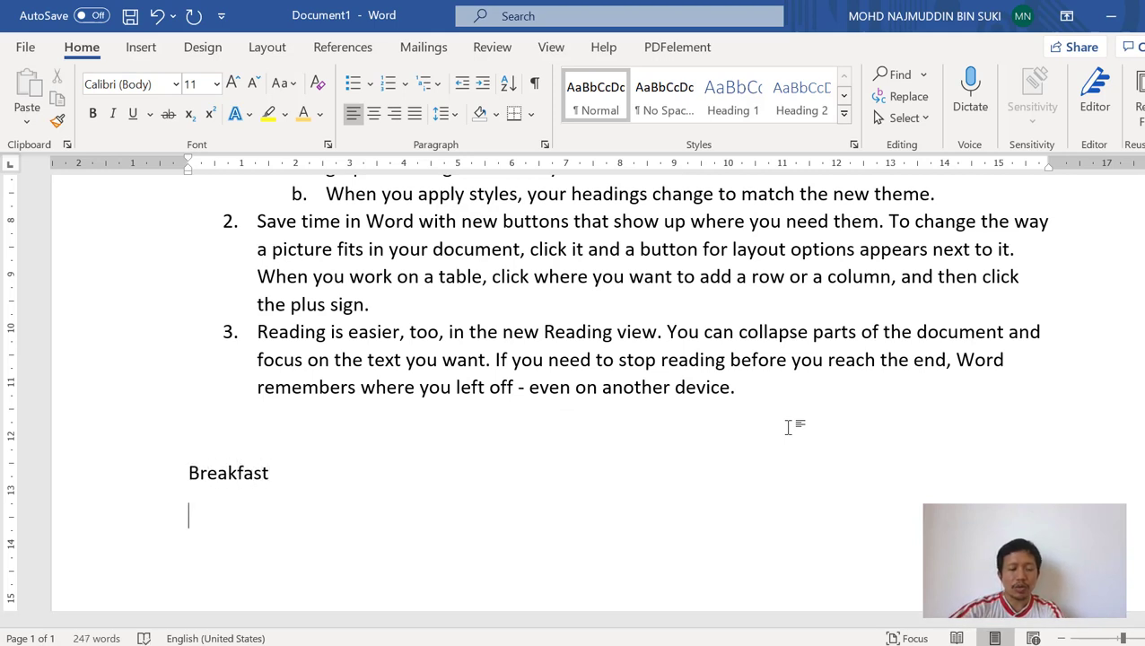
{"action": "type", "text": "Lunch"}
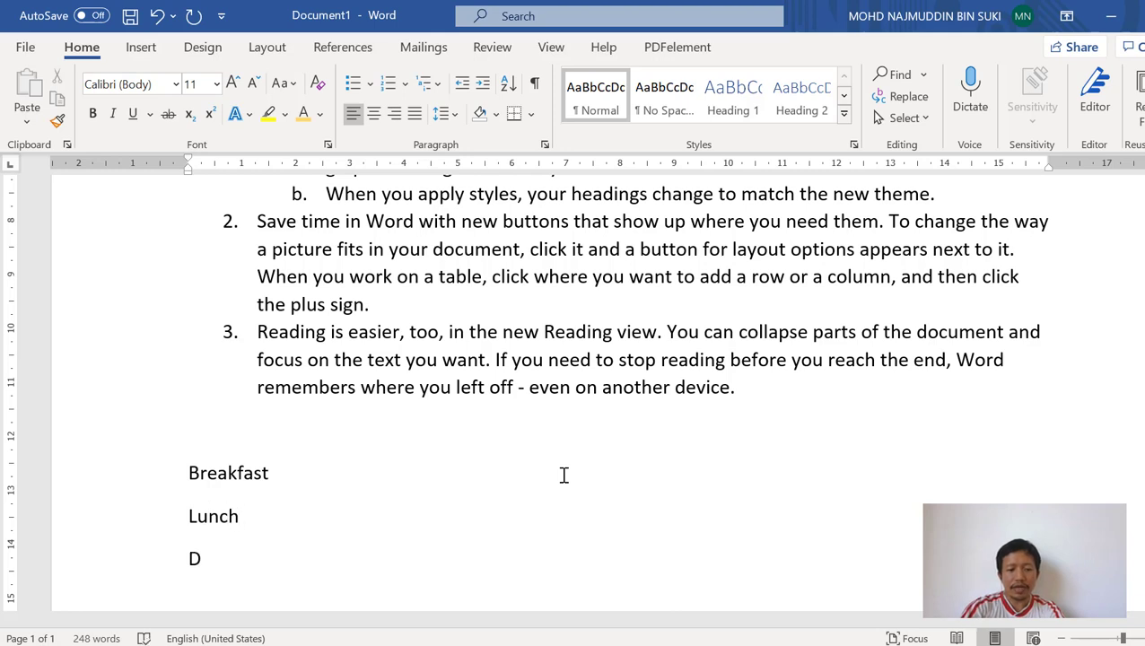
{"action": "type", "text": "nner"}
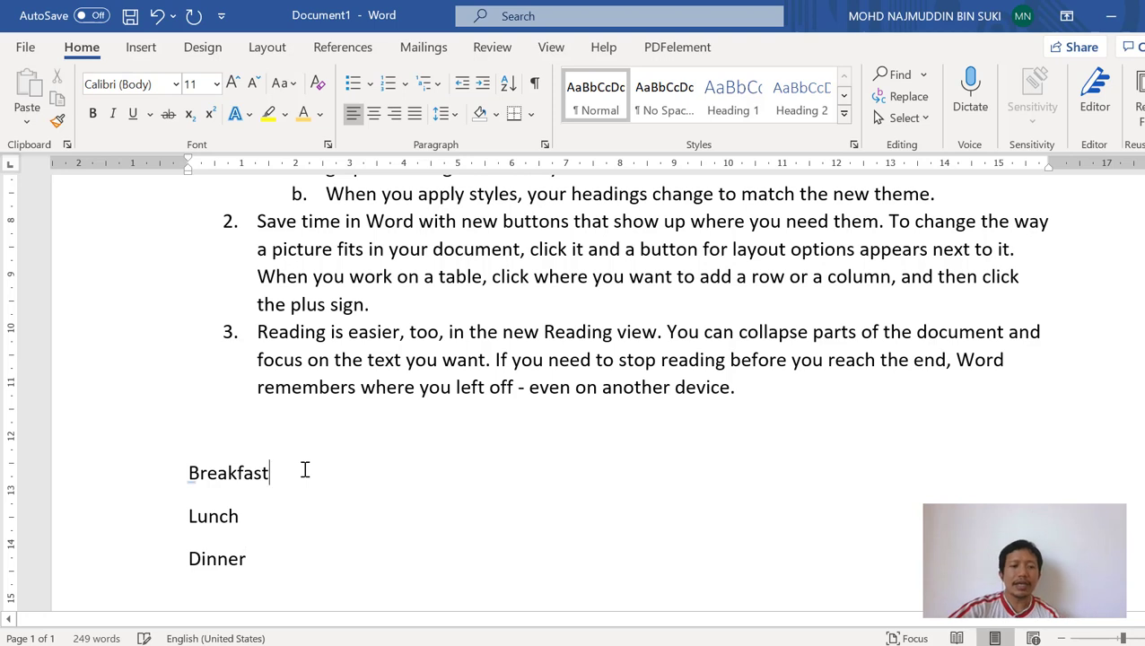
Step: Insert two lines between Breakfast and Lunch reading "Bread, butter" and "Orange juice"
{"action": "key", "text": "Return"}
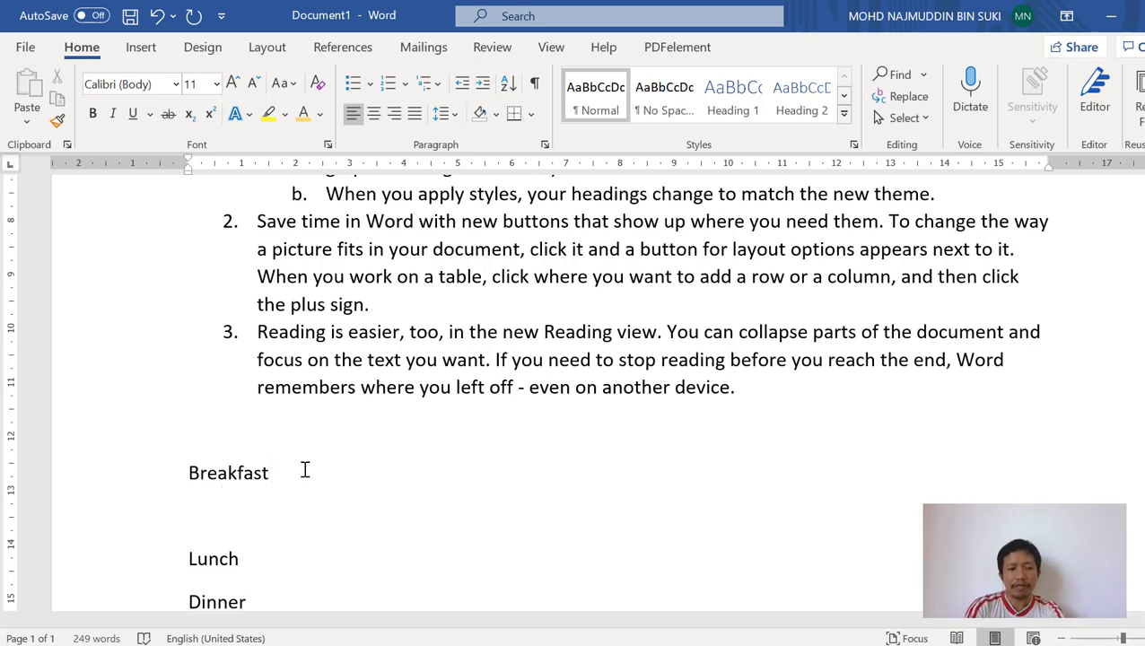
{"action": "type", "text": "Bread"}
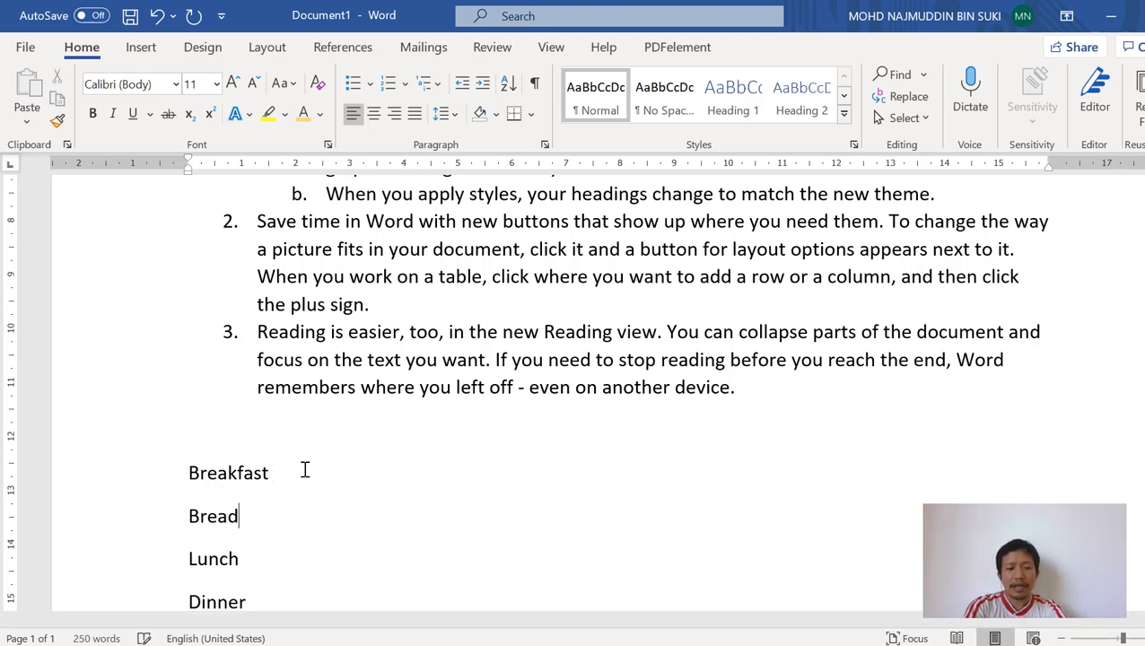
{"action": "type", "text": ", butte"}
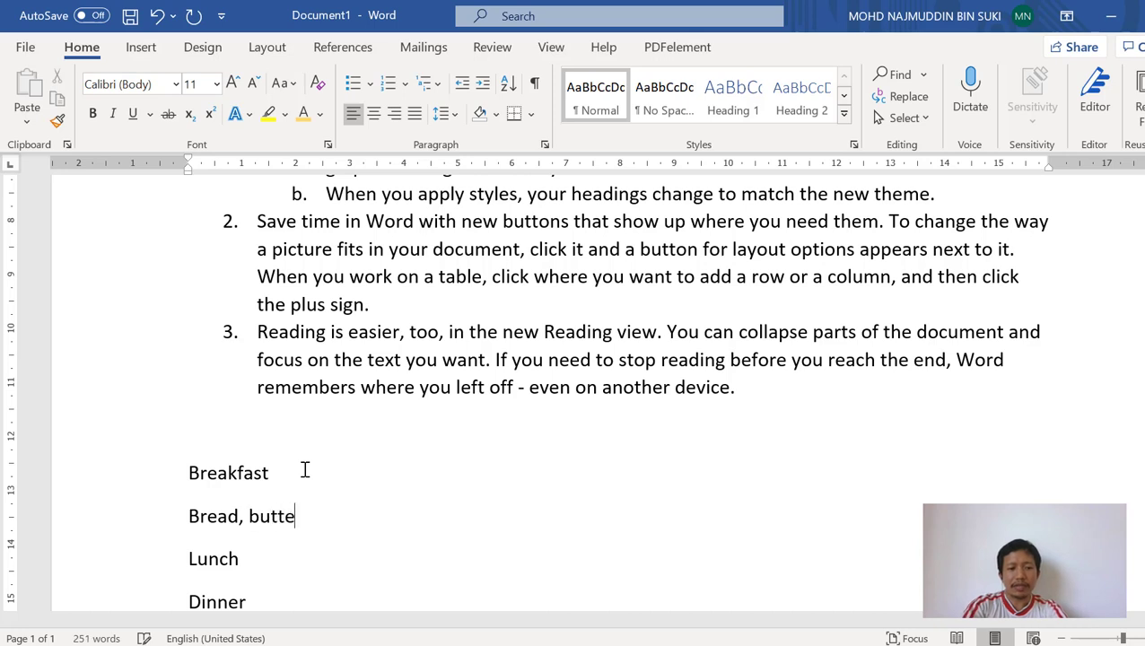
{"action": "type", "text": "r"}
{"action": "key", "text": "Return"}
{"action": "type", "text": "Or"}
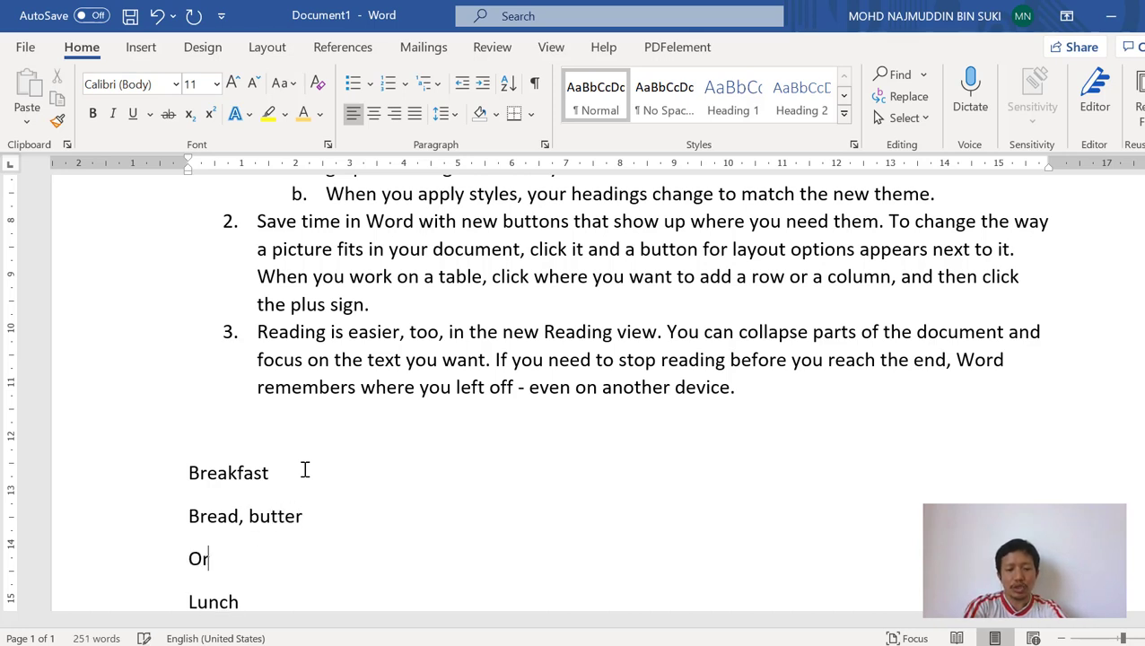
{"action": "type", "text": "ange j"}
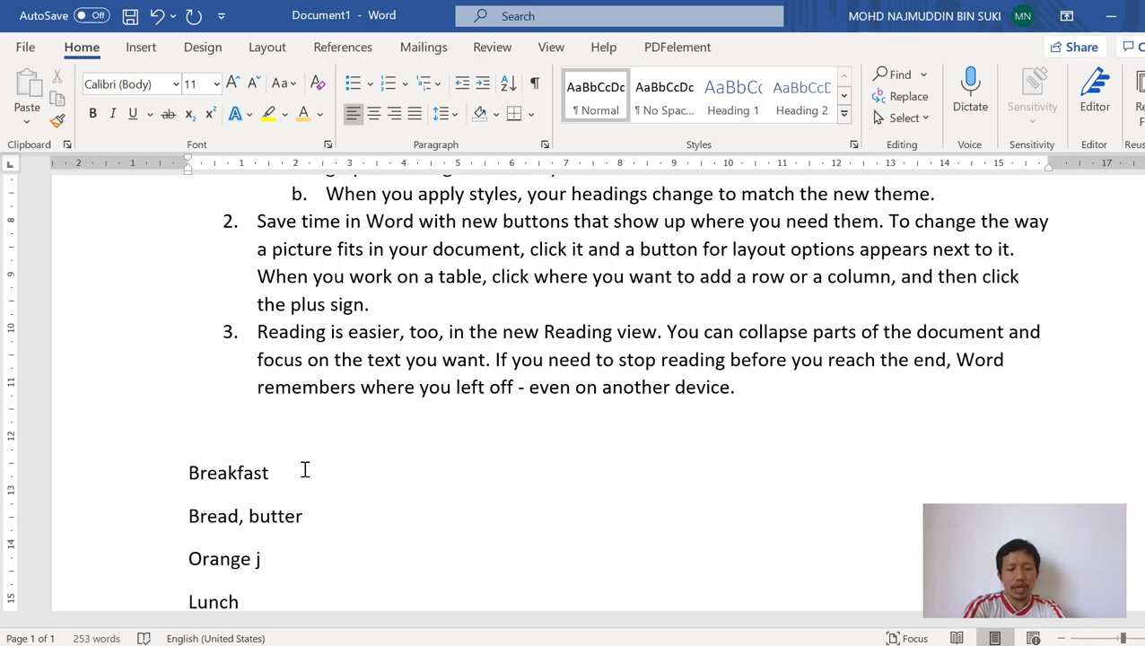
{"action": "type", "text": "uice"}
Step: Apply numbering to the five lines from Breakfast to Dinner and put the cursor in front of "Bread, butter"
{"action": "scroll", "coordinate": [305, 470], "scroll_direction": "down", "scroll_amount": 1}
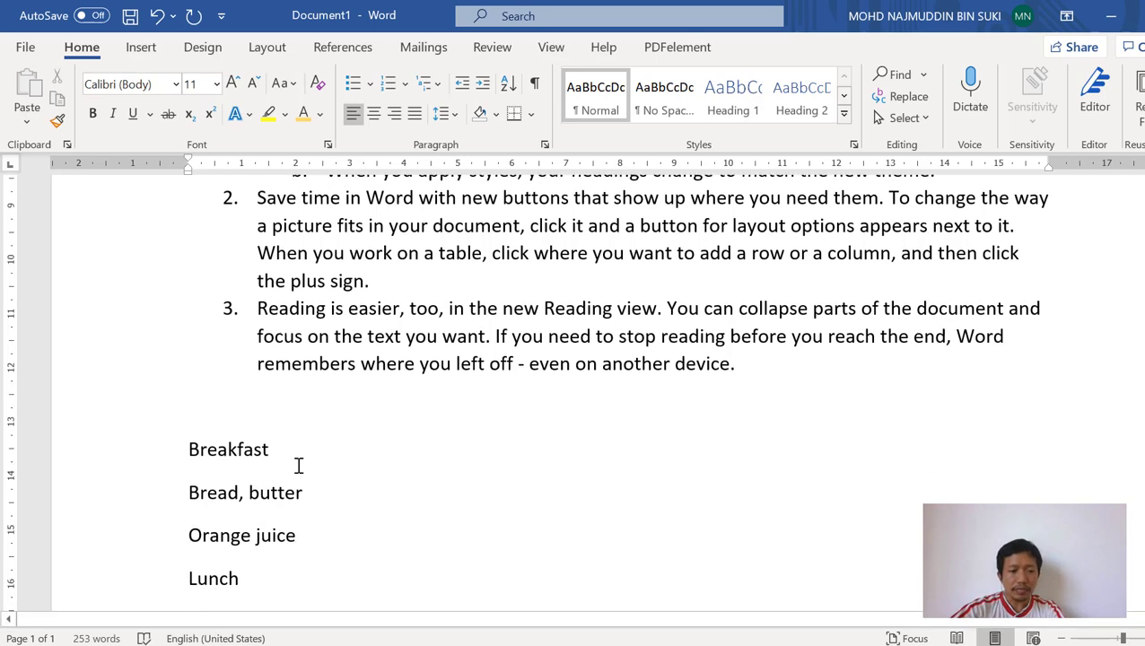
{"action": "left_click", "coordinate": [187, 404]}
{"action": "left_click", "coordinate": [264, 579], "text": "shift"}
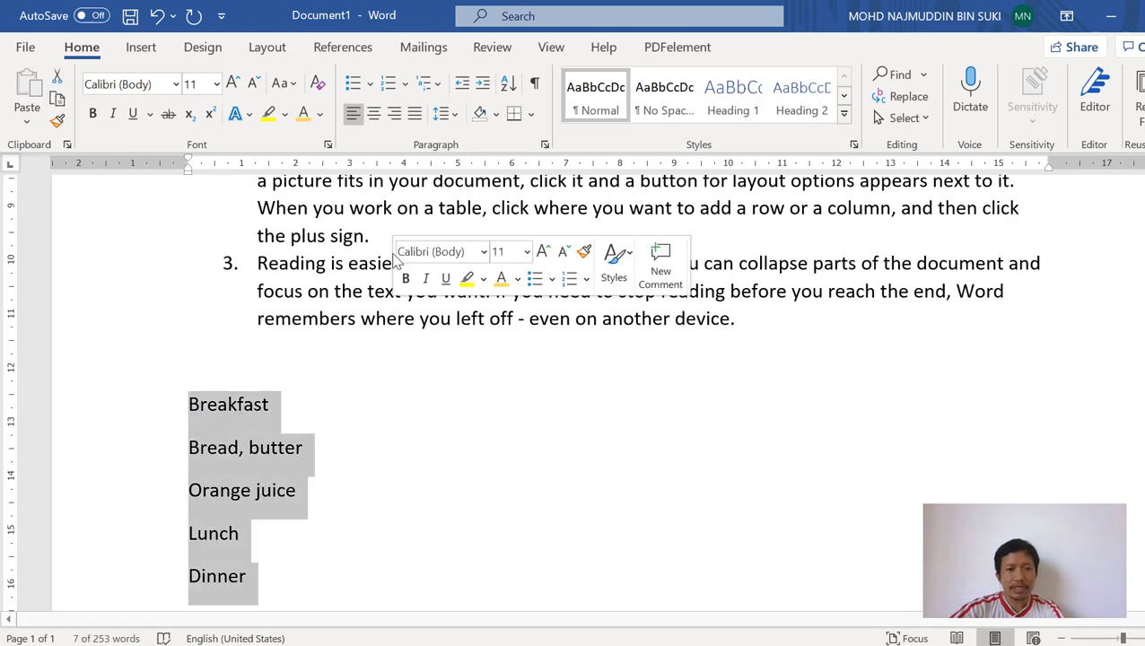
{"action": "left_click", "coordinate": [388, 82]}
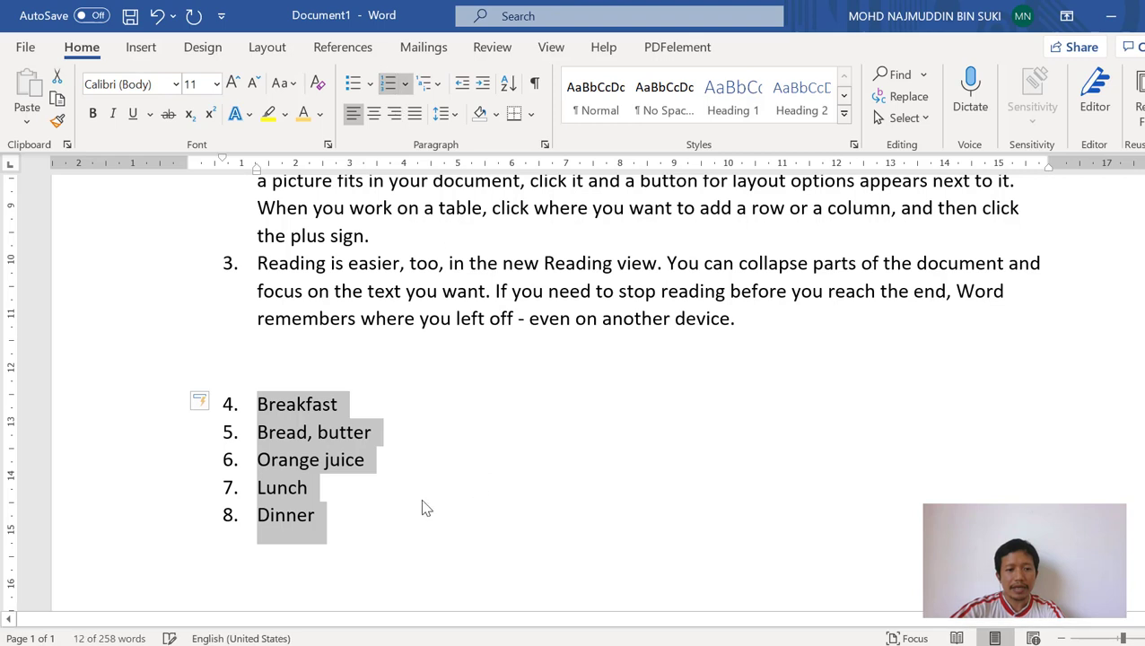
{"action": "left_click", "coordinate": [308, 487]}
{"action": "left_click", "coordinate": [254, 432]}
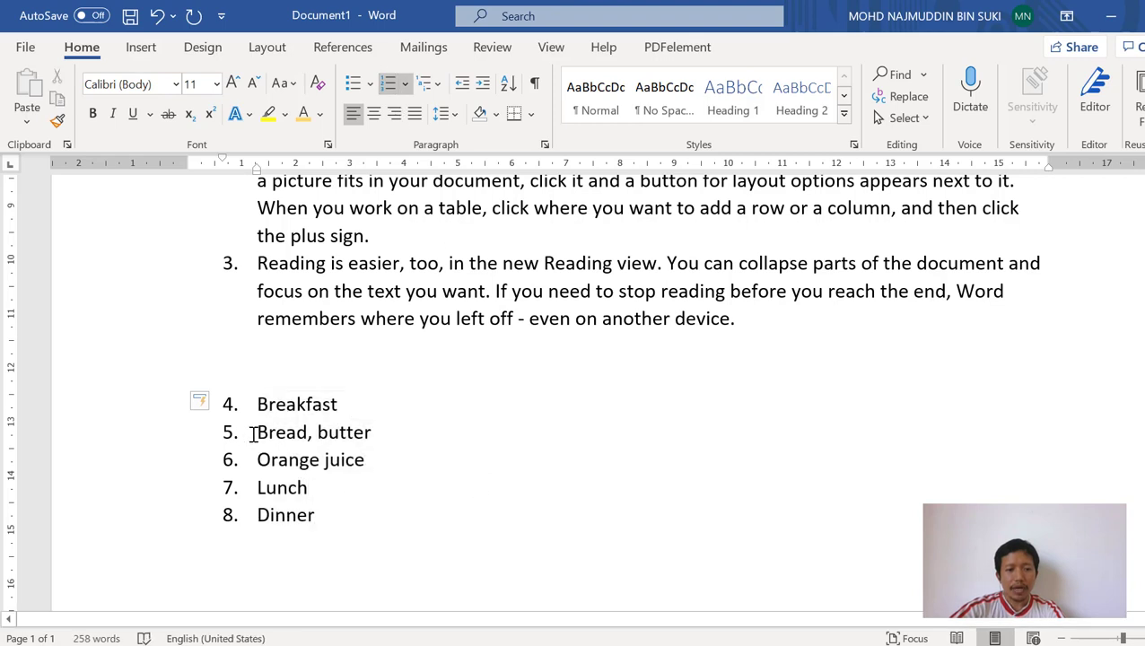
Step: Demote "Bread, butter" and "Orange juice" to lettered sub-items under Breakfast
{"action": "left_click", "coordinate": [381, 463], "text": "shift"}
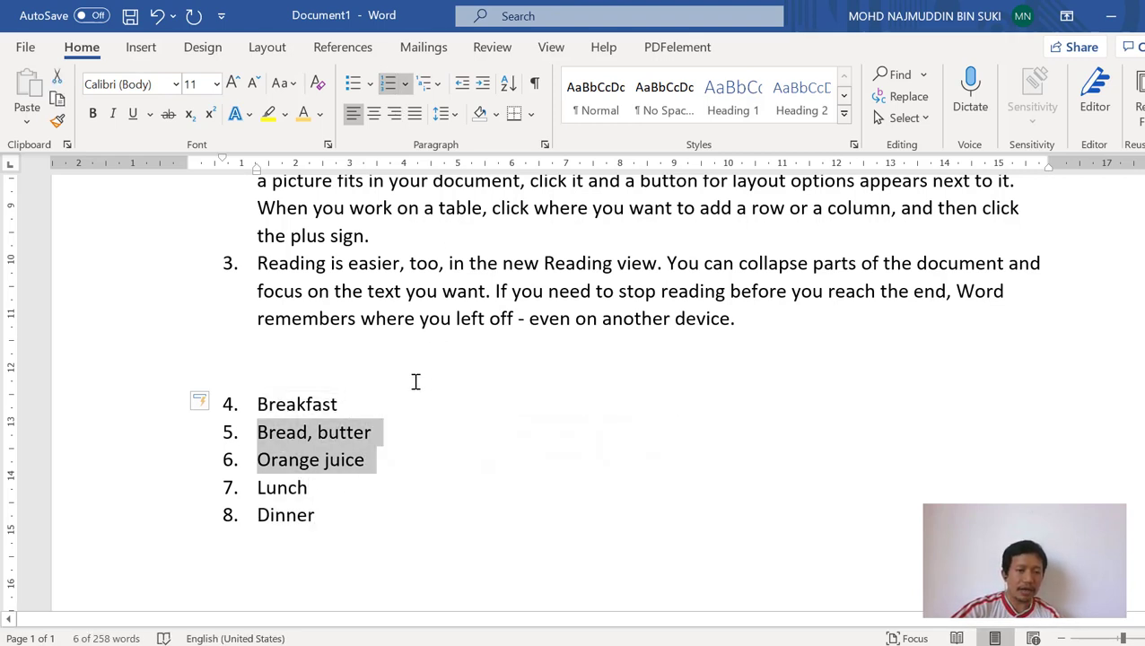
{"action": "left_click", "coordinate": [482, 82]}
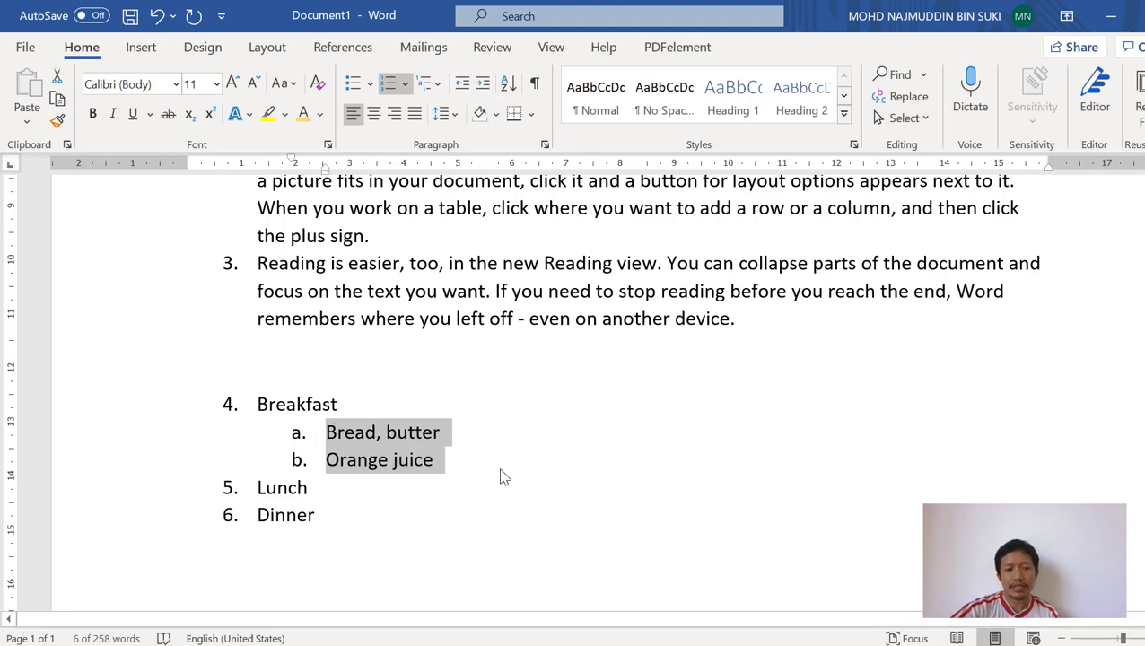
Step: Preview other number formats from the Numbering Library on the two lettered sub-items under Breakfast
{"action": "left_click", "coordinate": [299, 434]}
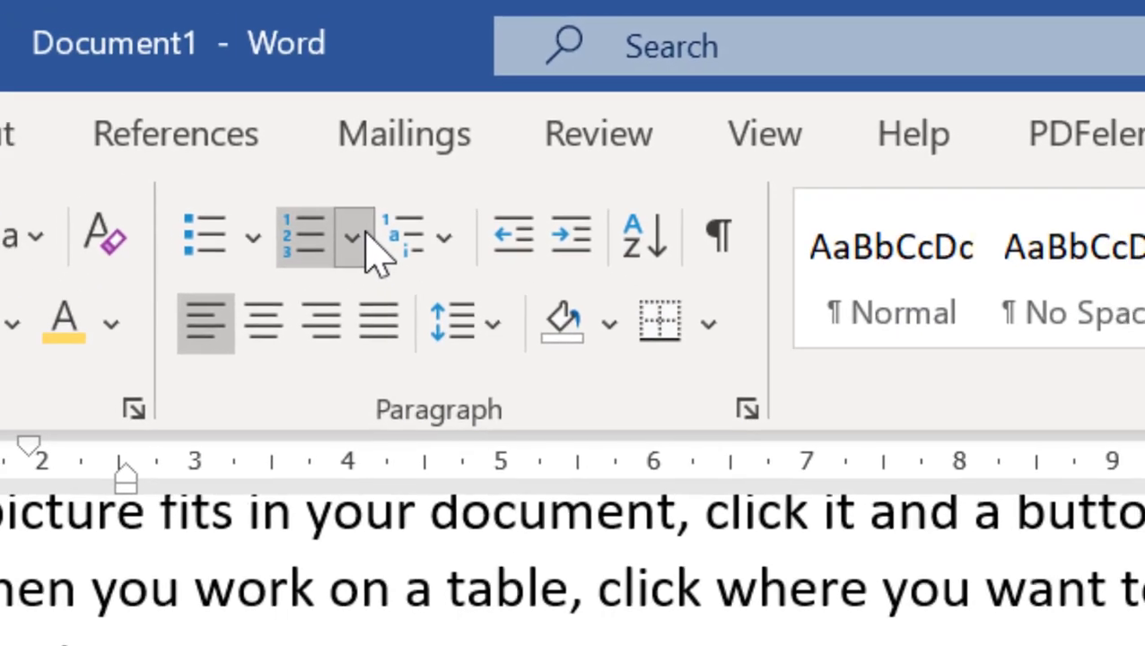
{"action": "left_click", "coordinate": [366, 234]}
{"action": "scroll", "coordinate": [542, 445], "scroll_direction": "down", "scroll_amount": 1}
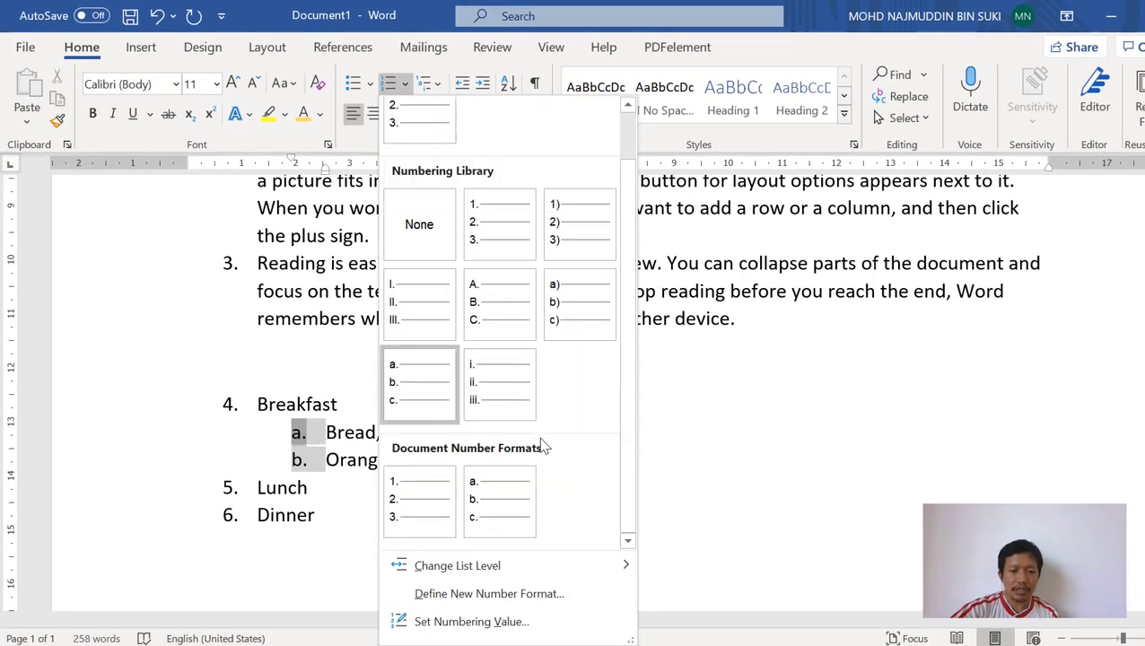
{"action": "scroll", "coordinate": [549, 452], "scroll_direction": "up", "scroll_amount": 1}
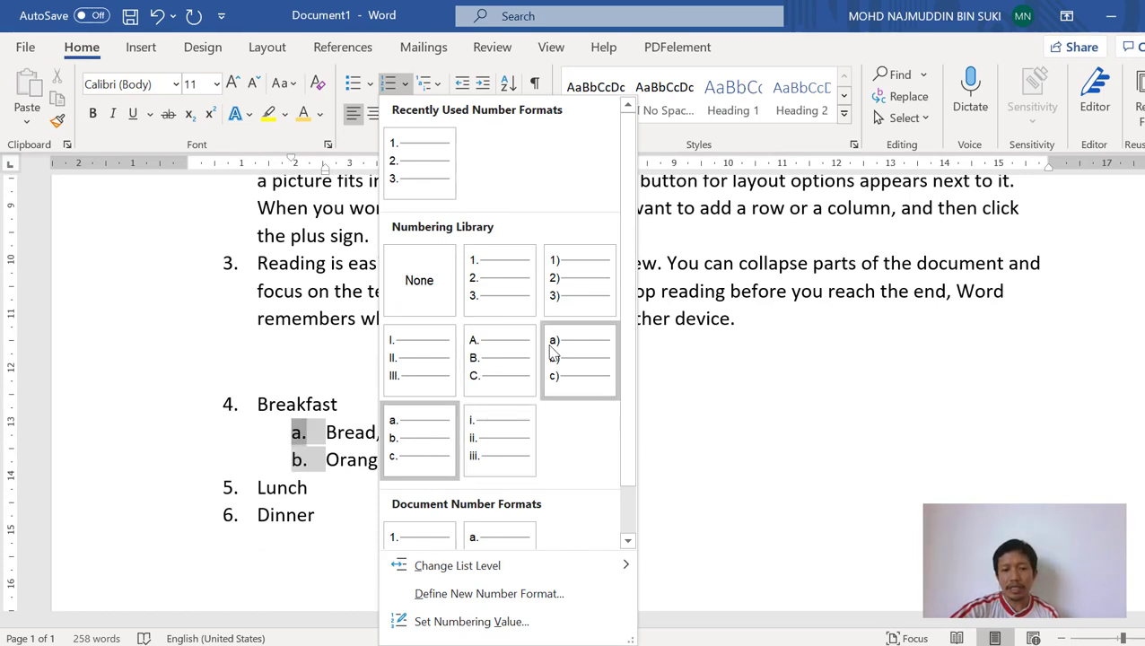
{"action": "scroll", "coordinate": [554, 353], "scroll_direction": "down", "scroll_amount": 1}
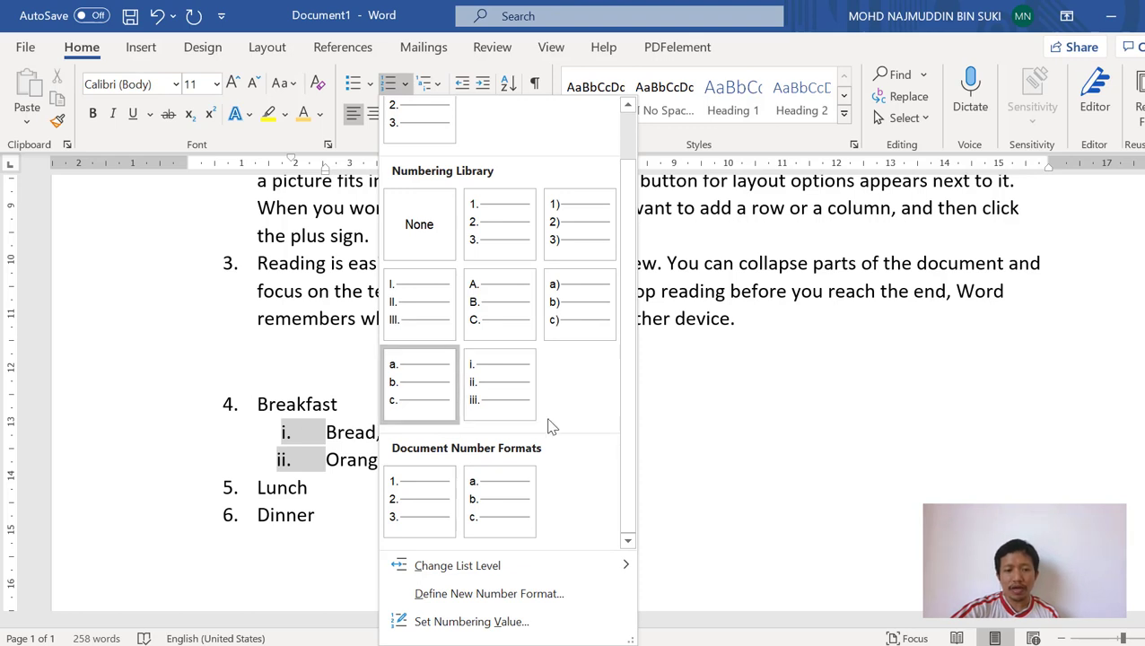
{"action": "left_click", "coordinate": [759, 415]}
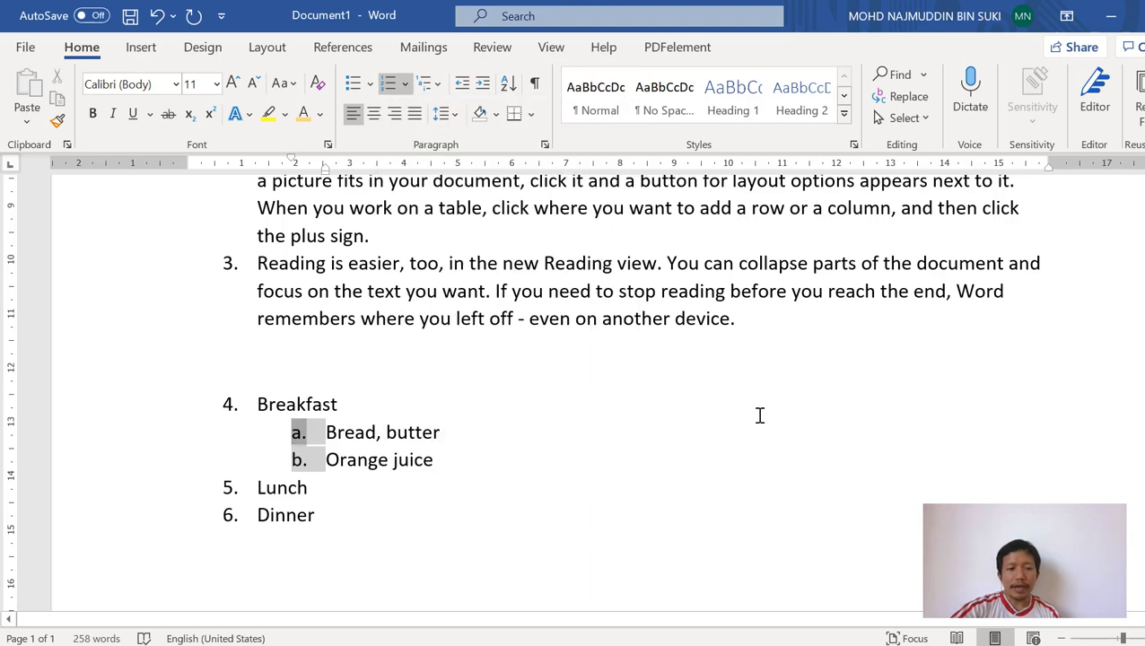
Step: Change the two sub-items under Breakfast to round bullets and select their bullet markers
{"action": "left_click", "coordinate": [353, 83]}
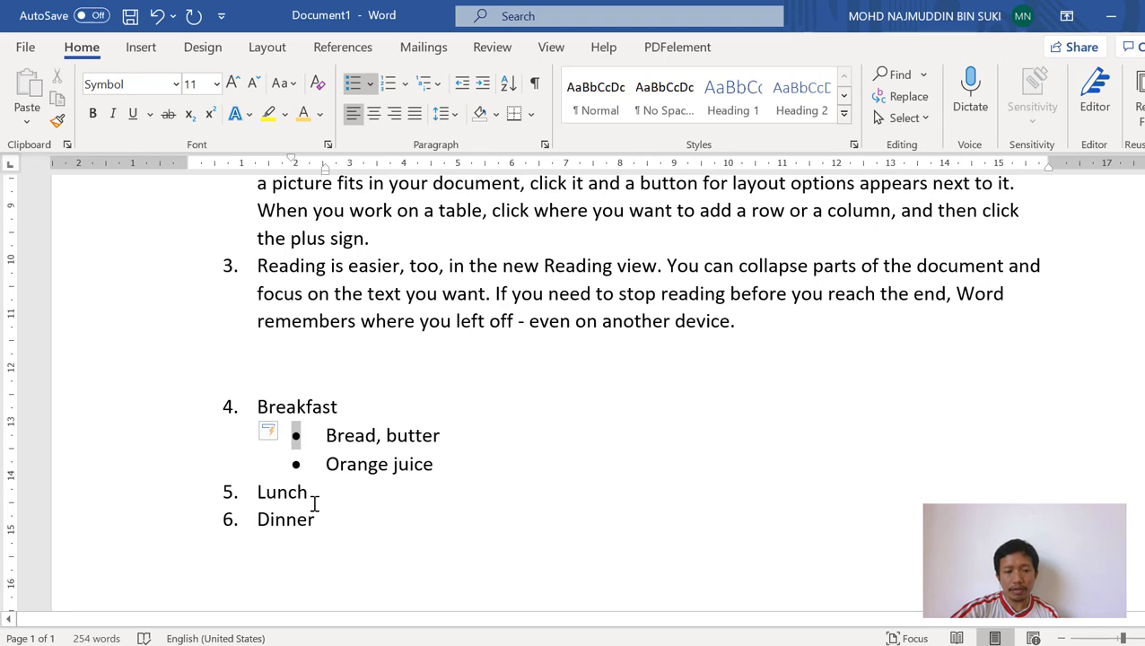
{"action": "left_click", "coordinate": [296, 437]}
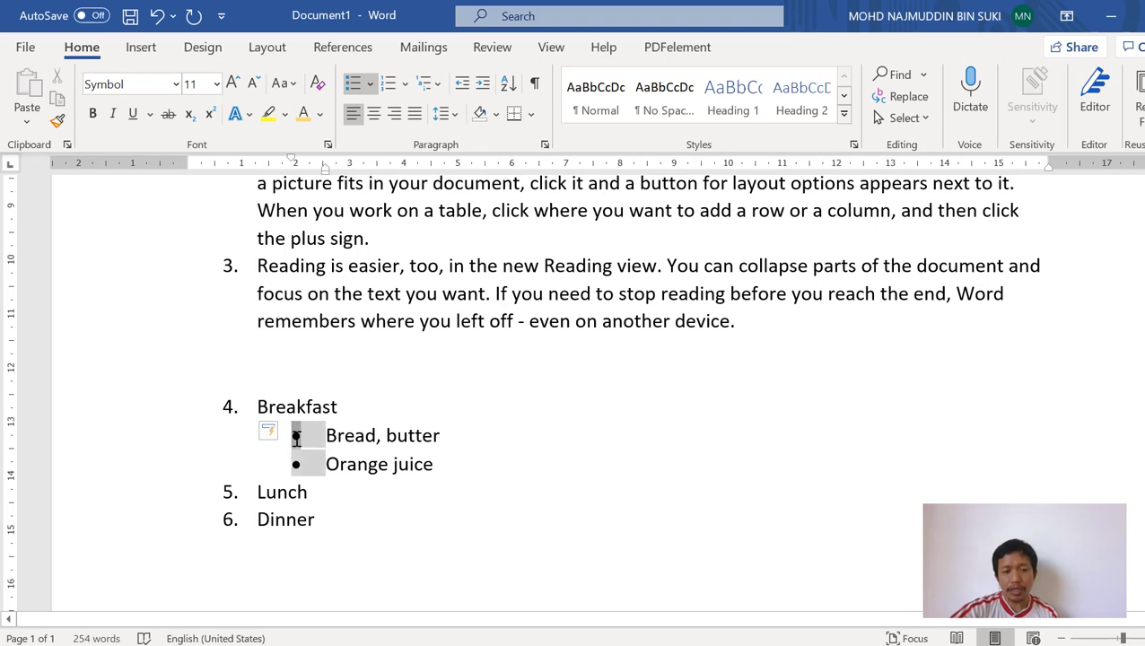
{"action": "right_click", "coordinate": [296, 437]}
{"action": "key", "text": "Escape"}
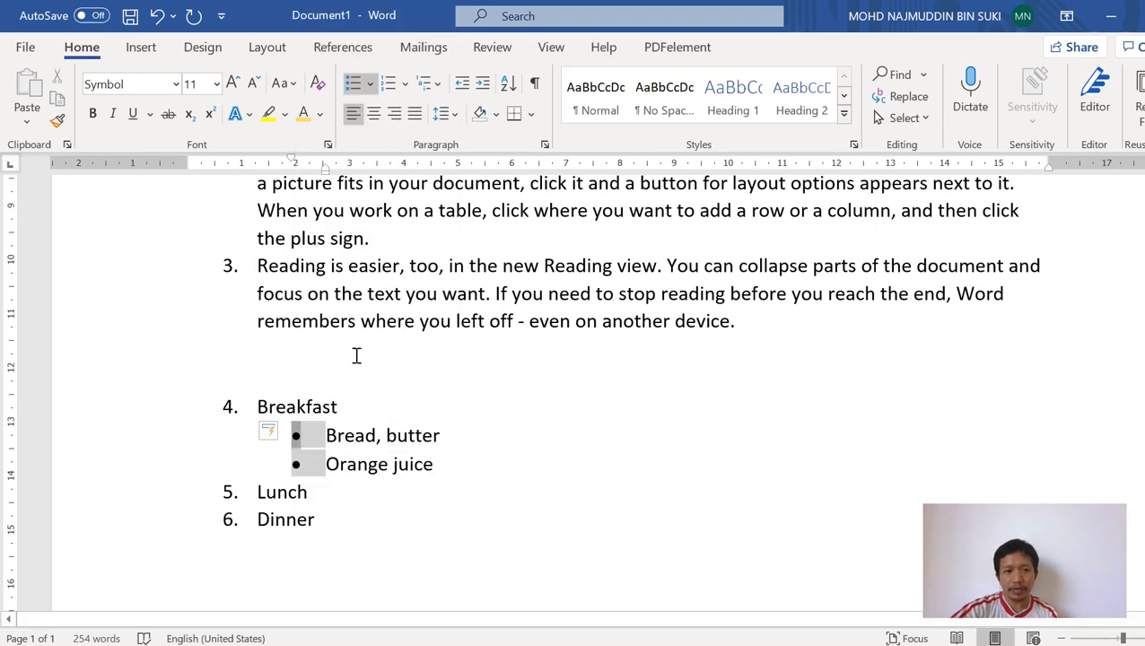
Step: Try to define a new picture bullet for the two Breakfast sub-items
{"action": "left_click", "coordinate": [370, 84]}
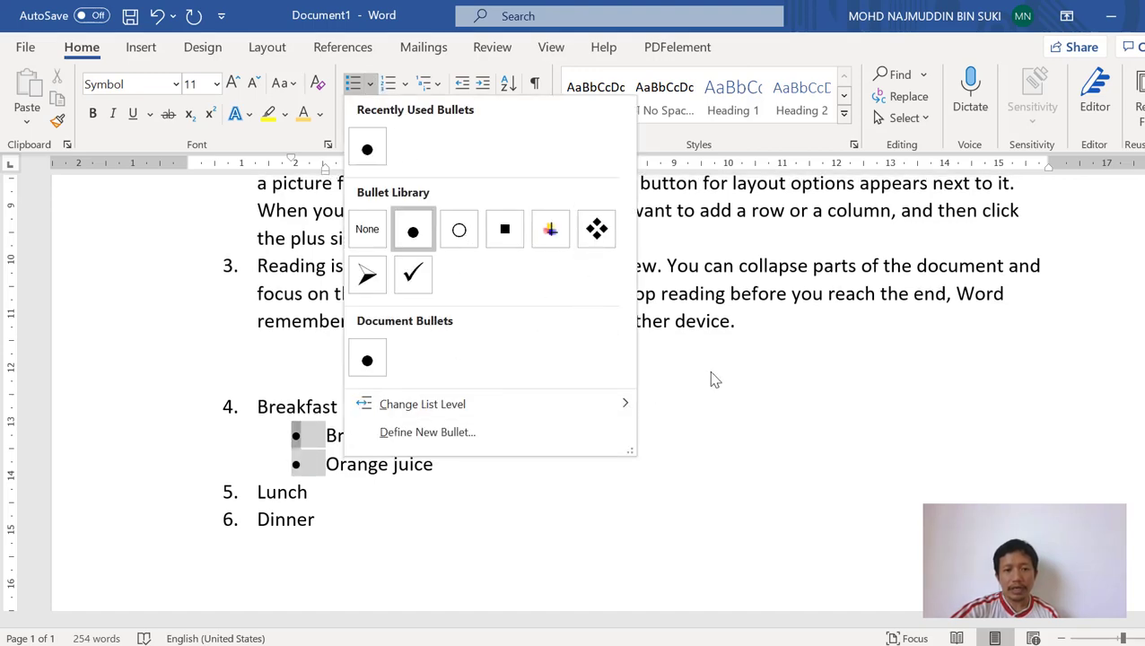
{"action": "left_click", "coordinate": [454, 434]}
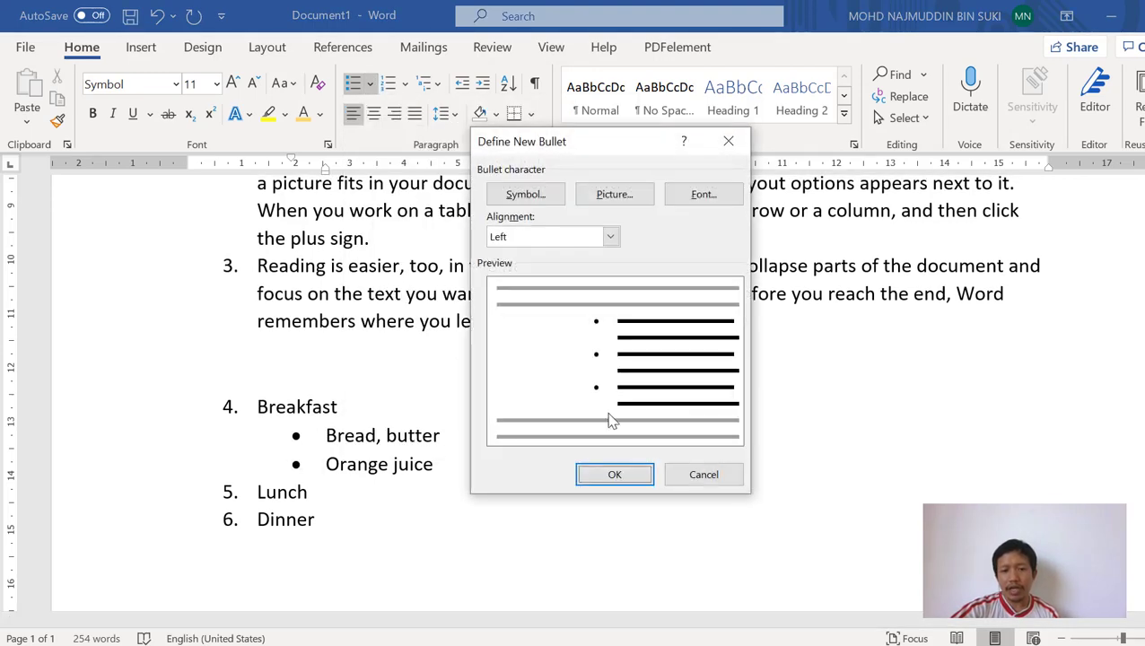
{"action": "left_click", "coordinate": [610, 199]}
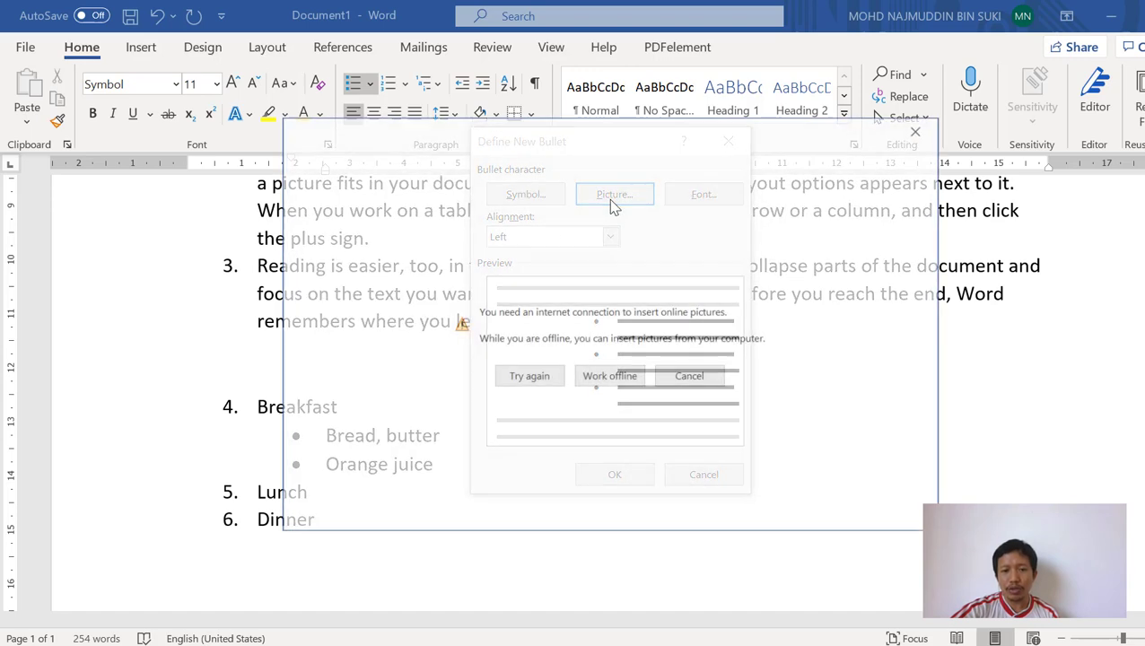
{"action": "left_click", "coordinate": [693, 377]}
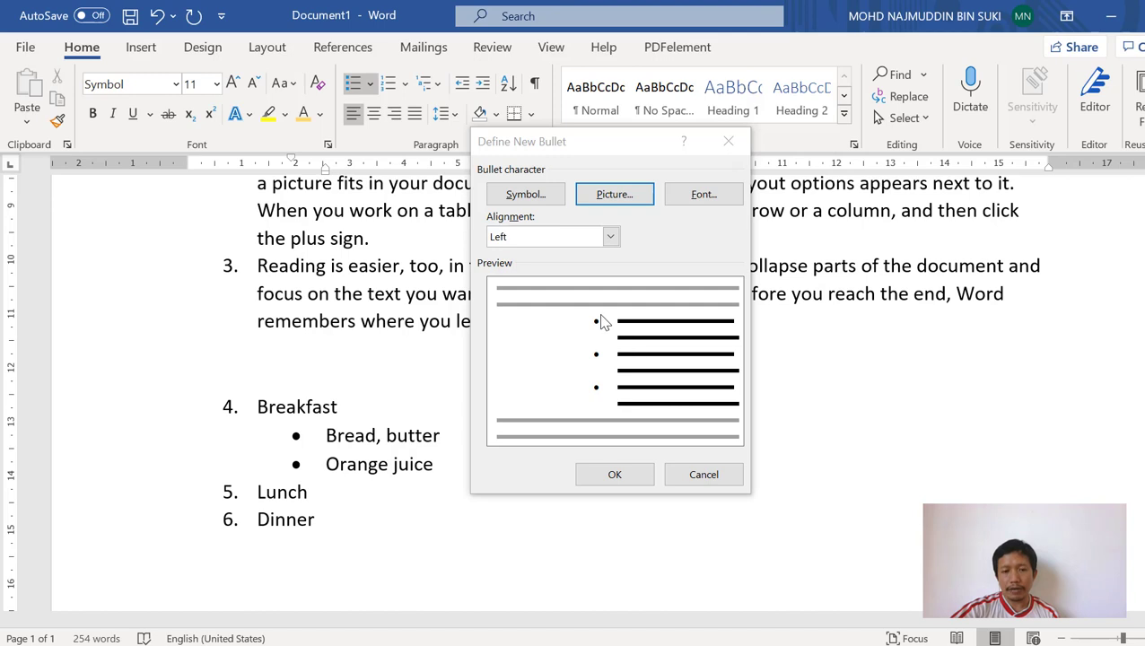
{"action": "left_click", "coordinate": [704, 475]}
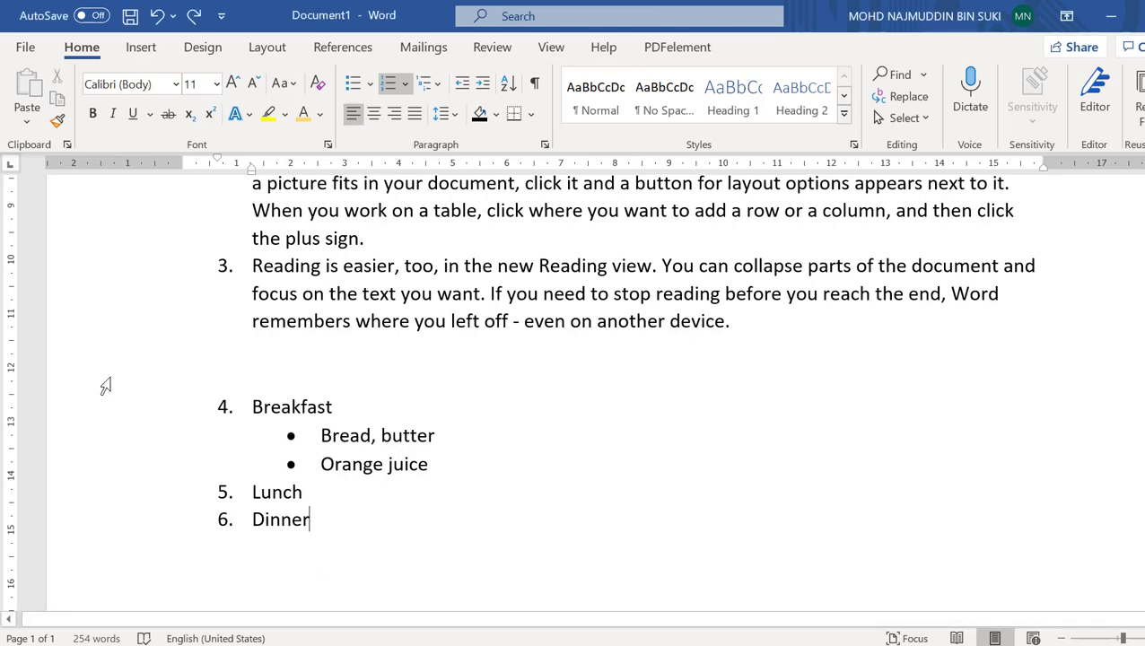
Step: Insert a page break after Dinner and start the new page with an unnumbered paragraph beginning "To make your document look professionally produced"
{"action": "left_click", "coordinate": [149, 54]}
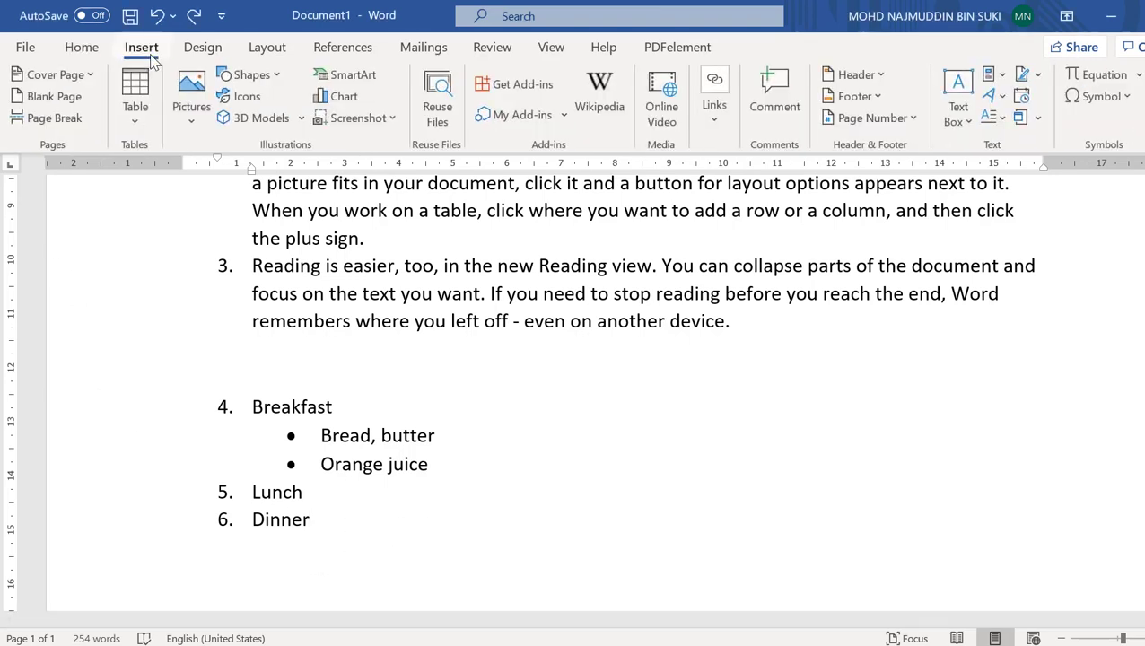
{"action": "left_click", "coordinate": [49, 117]}
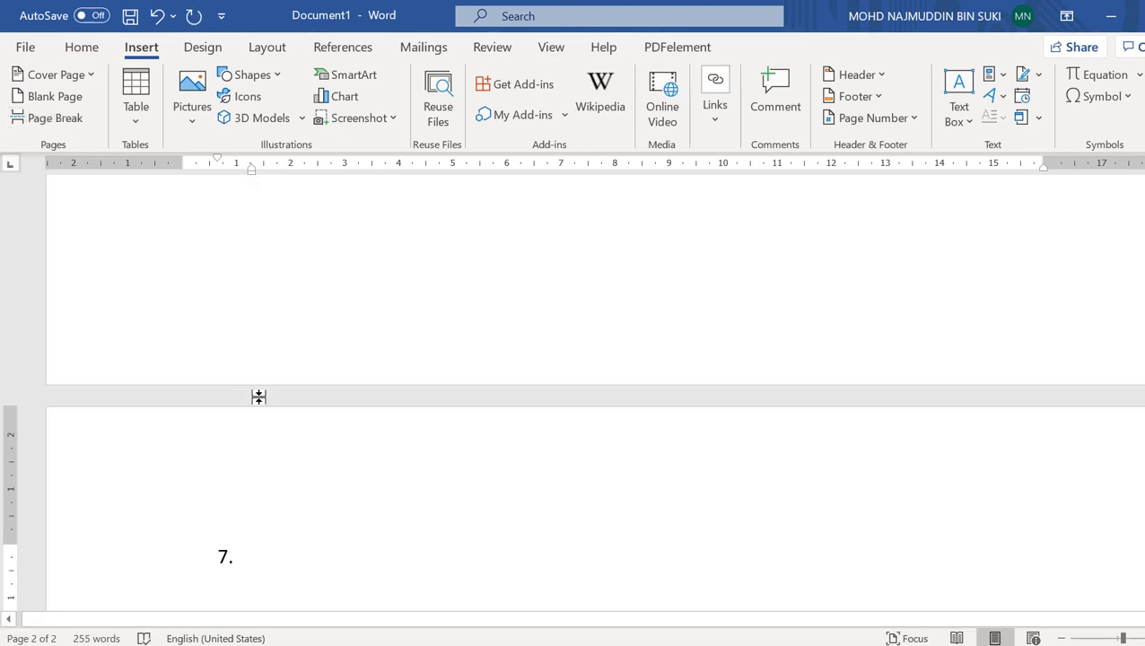
{"action": "key", "text": "BackSpace"}
{"action": "type", "text": "To make your document look professionally produced, Word provides header, footer, cover page, and text box designs that complement each other. For example, you can add a matching cover page, header, and sidebar. Click Insert and then choose the elements you want from the different galleries."}
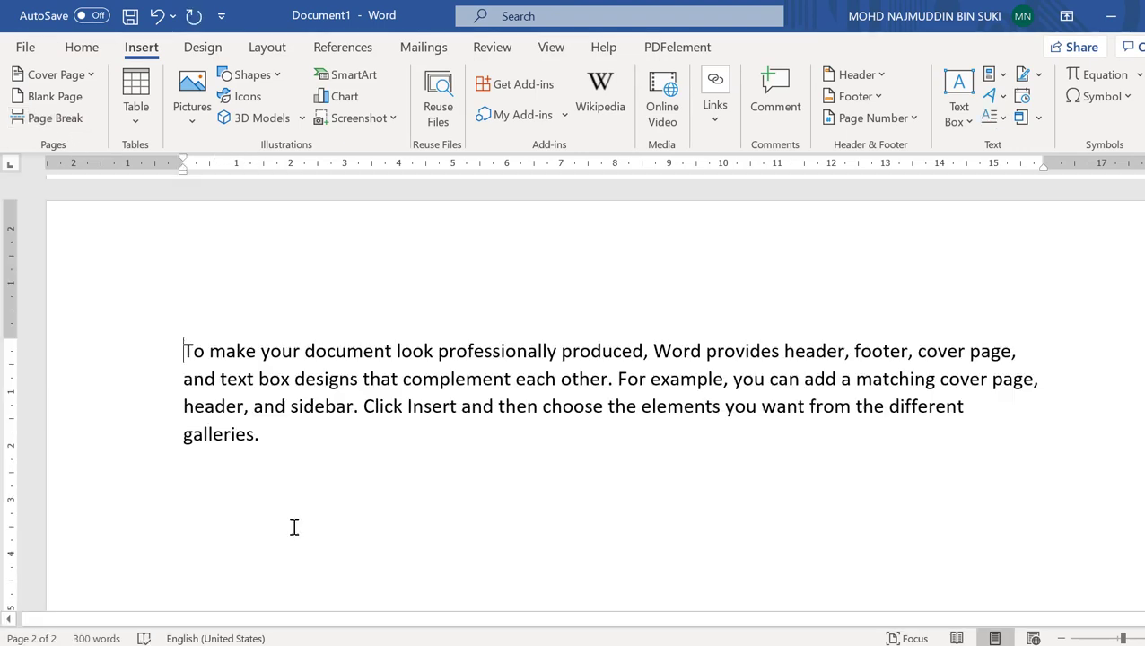
Step: Try centre and right alignment on the paragraph on page 2, and finish with it justified
{"action": "scroll", "coordinate": [293, 526], "scroll_direction": "down", "scroll_amount": 1}
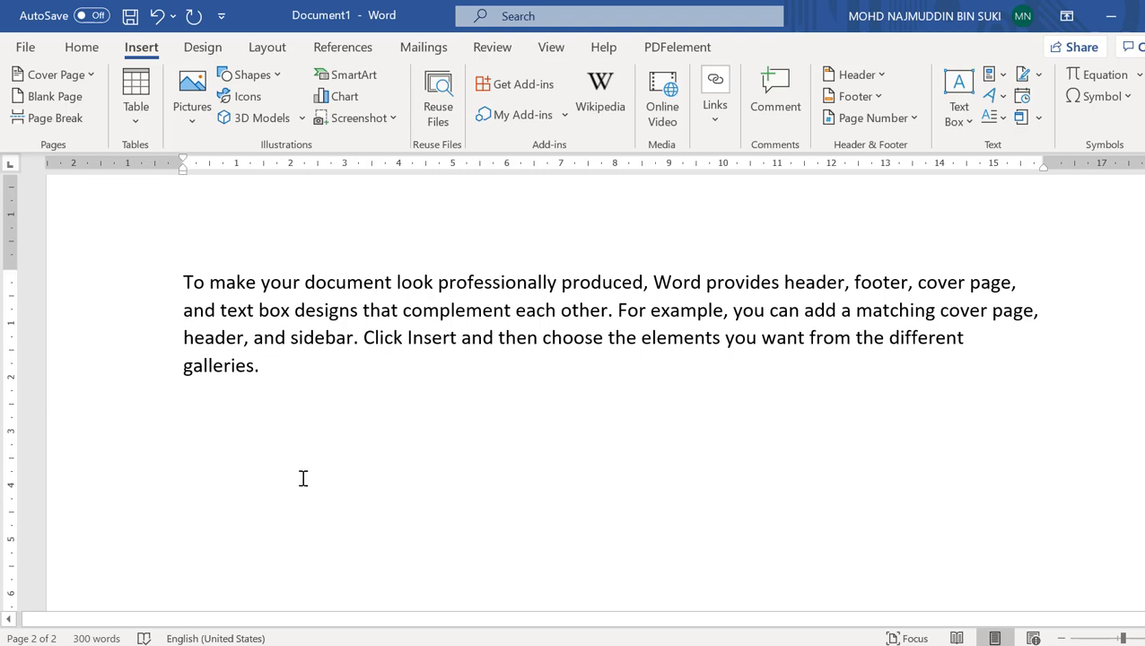
{"action": "left_click", "coordinate": [87, 47]}
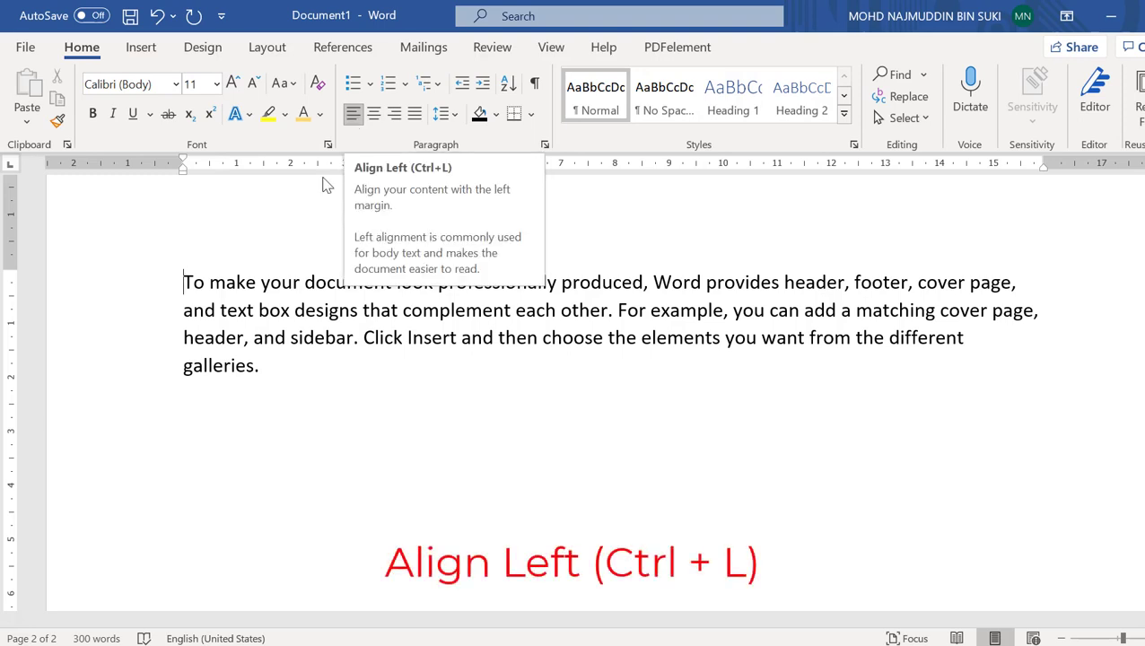
{"action": "left_click", "coordinate": [374, 114]}
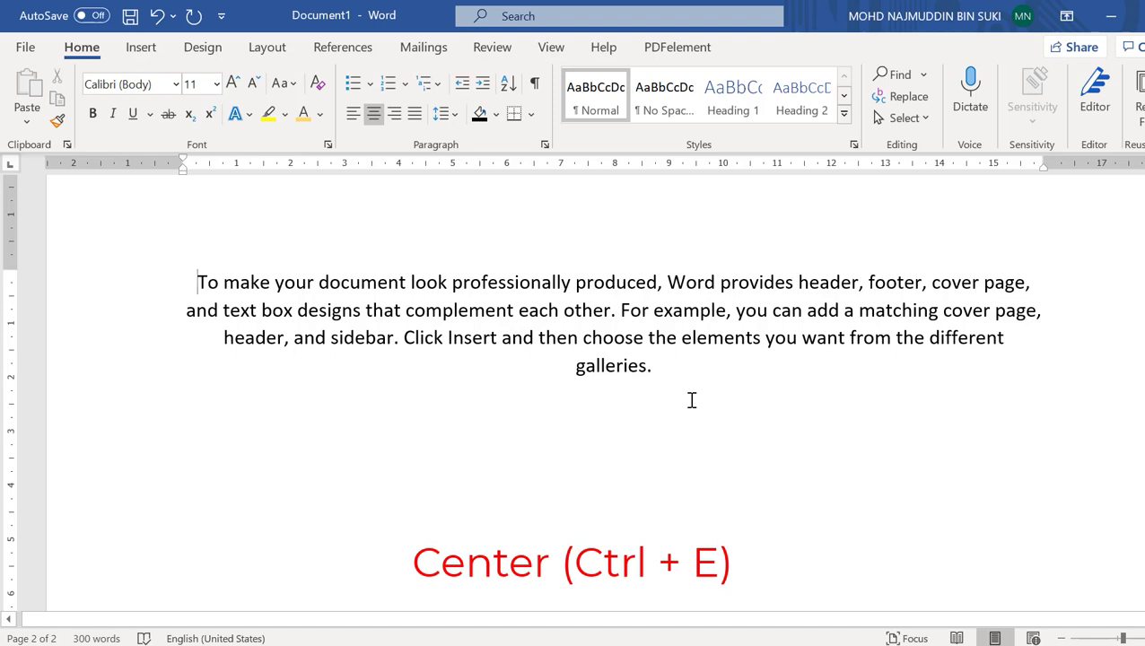
{"action": "left_click", "coordinate": [394, 115]}
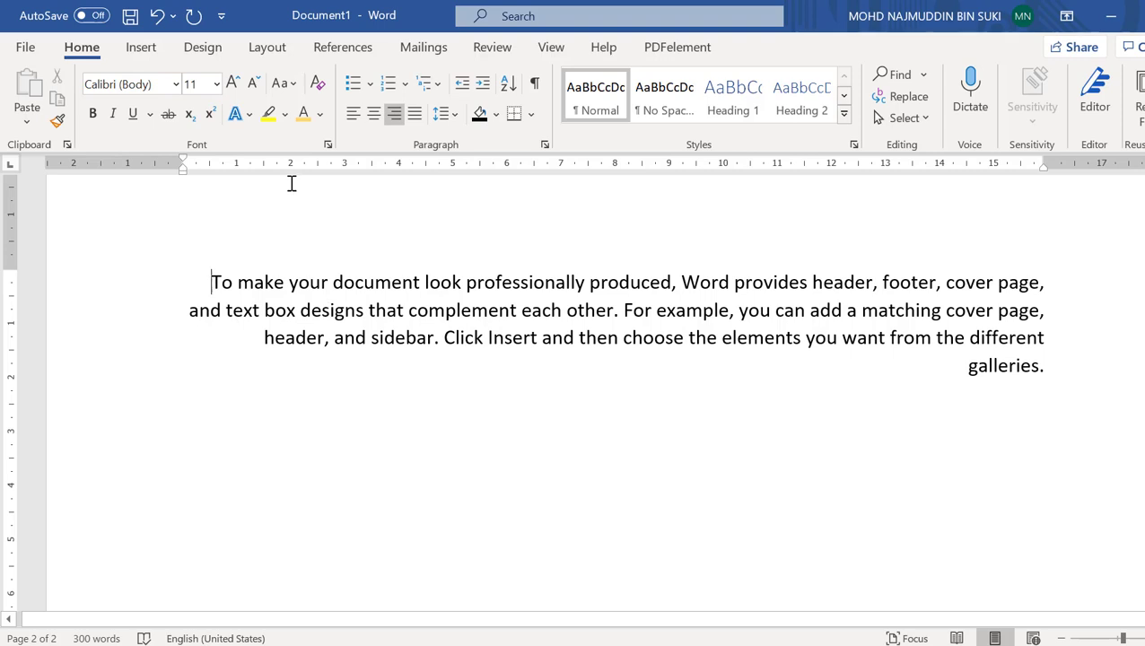
{"action": "left_click", "coordinate": [415, 115]}
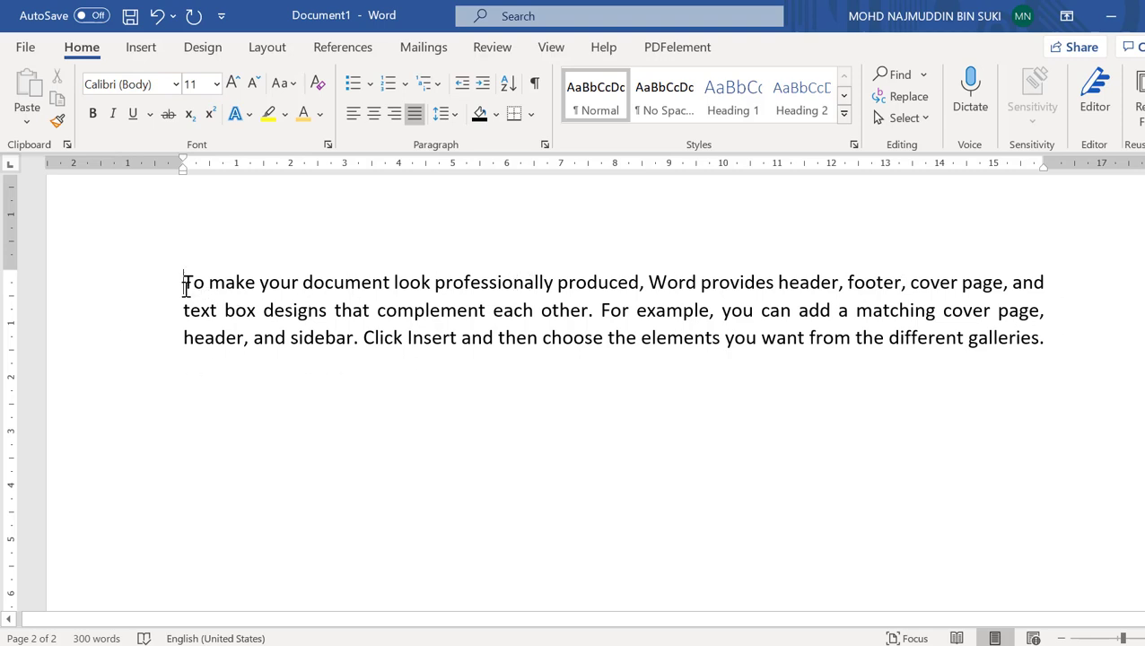
Step: Generate sample text below the justified paragraph with =rand(7, 5)
{"action": "left_click", "coordinate": [1068, 338]}
{"action": "key", "text": "Return"}
{"action": "type", "text": "=r"}
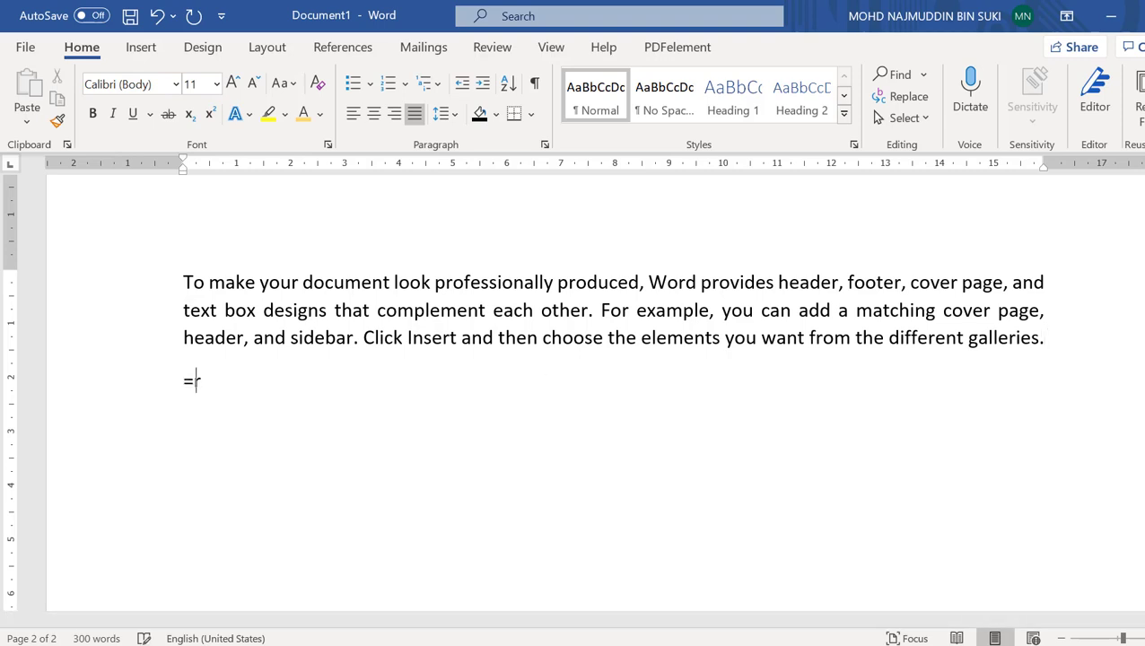
{"action": "type", "text": "and(7"}
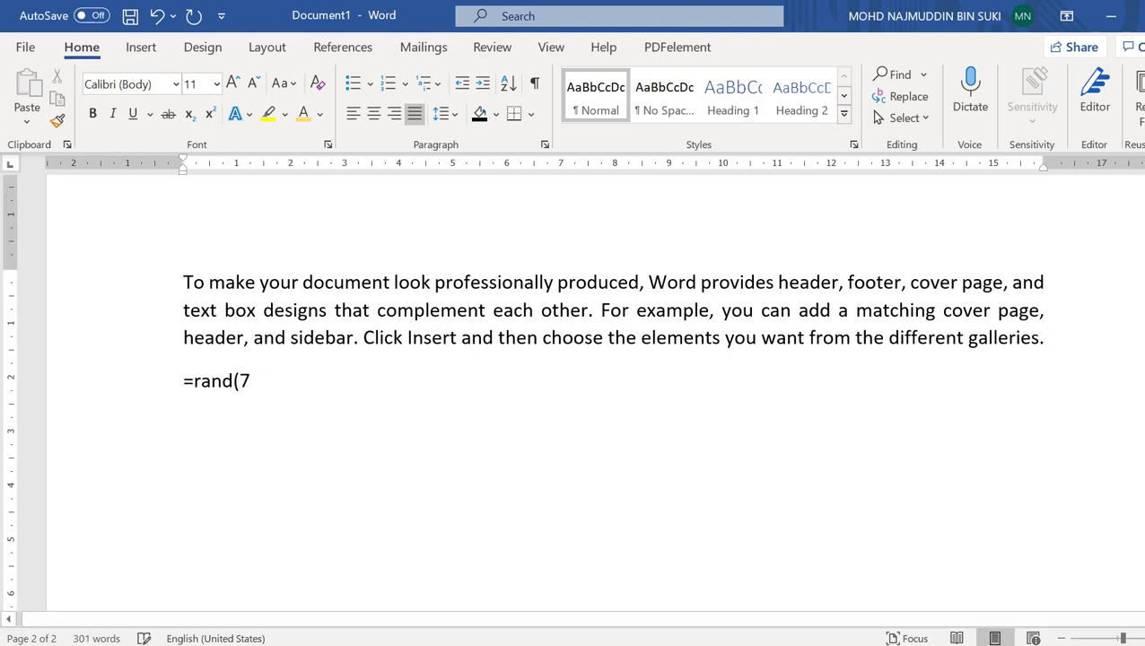
{"action": "type", "text": ", 5)"}
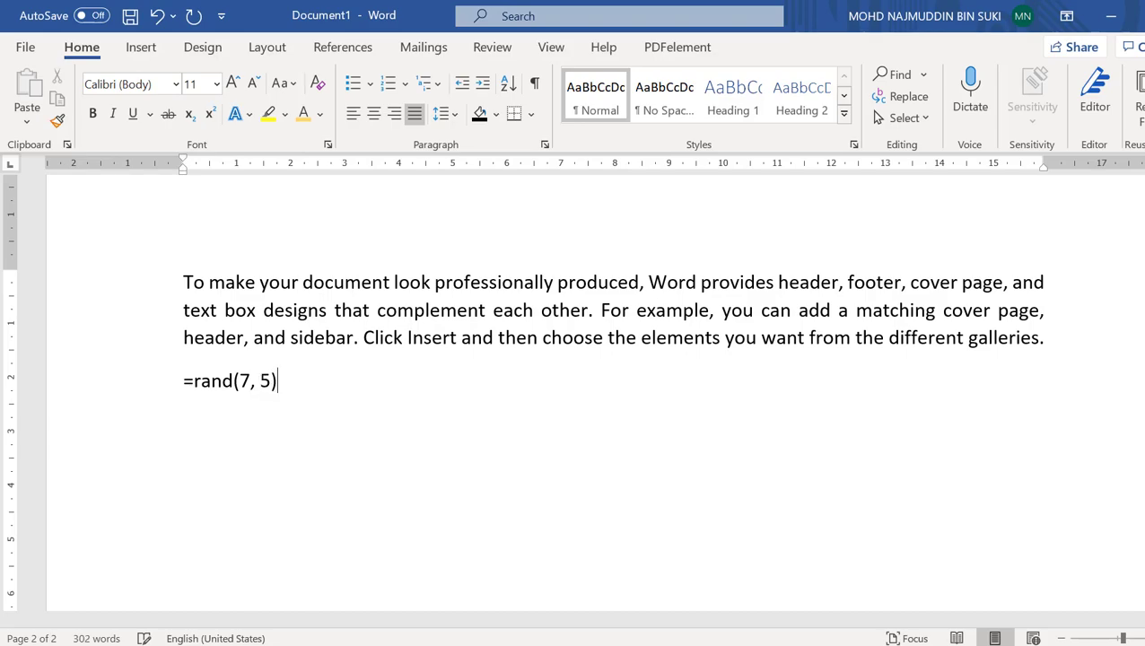
{"action": "key", "text": "Return"}
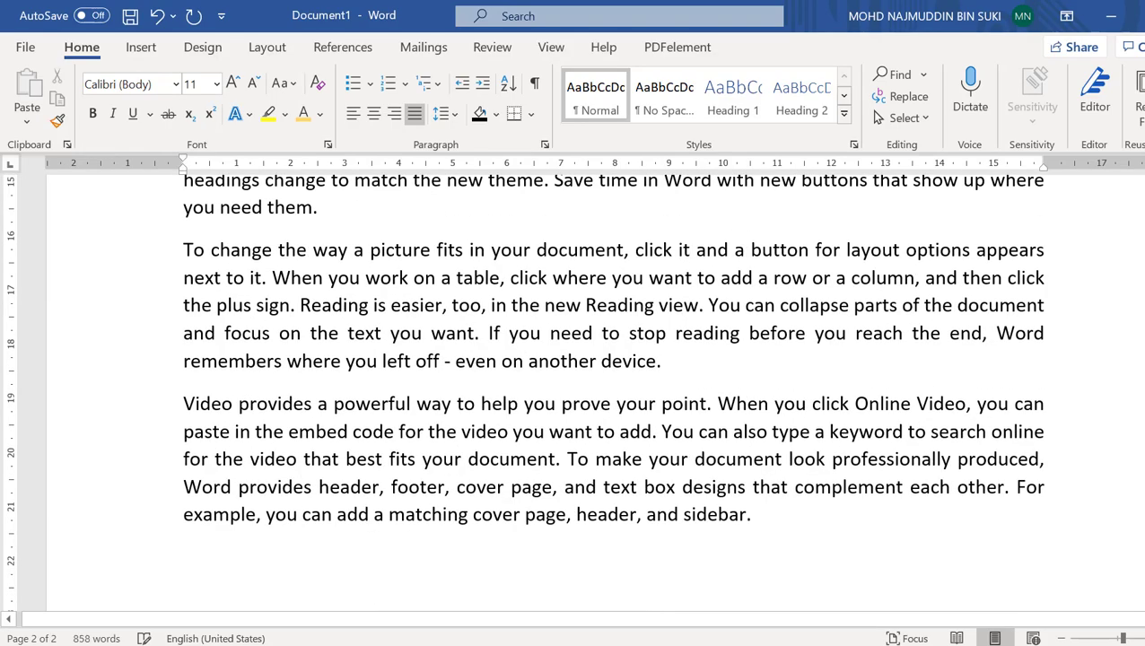
Step: Delete the words "click it and" from the first sentence of the paragraph beginning "To change the way a picture fits"
{"action": "scroll", "coordinate": [554, 419], "scroll_direction": "up", "scroll_amount": 6}
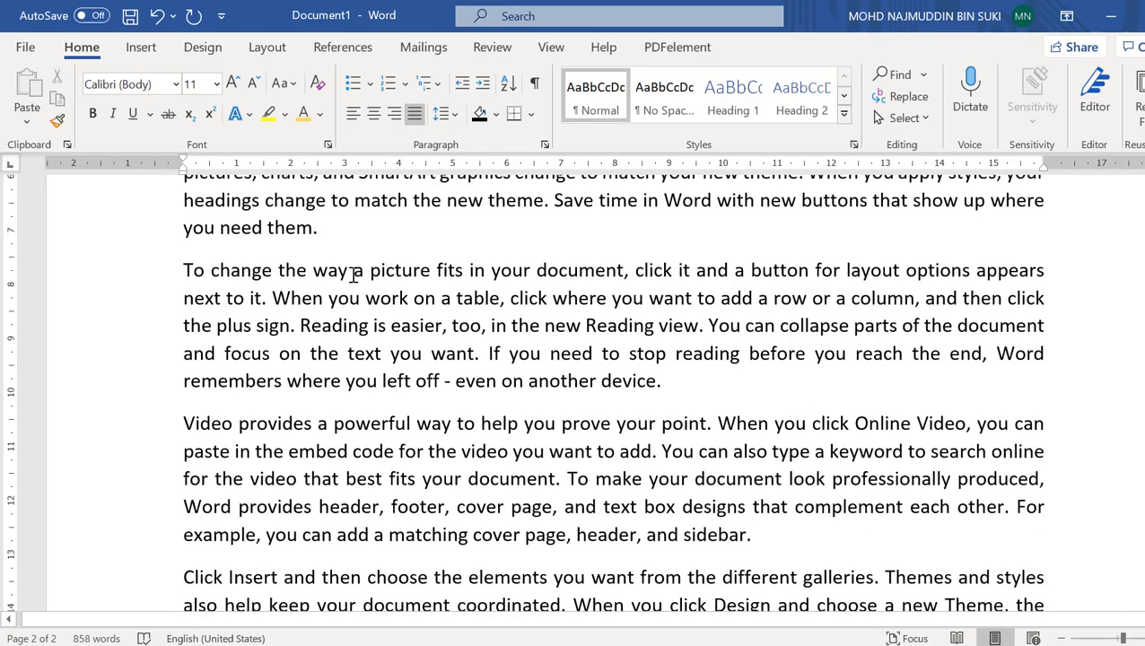
{"action": "left_click", "coordinate": [635, 272]}
{"action": "key", "text": "ctrl+shift+Right"}
{"action": "key", "text": "Delete"}
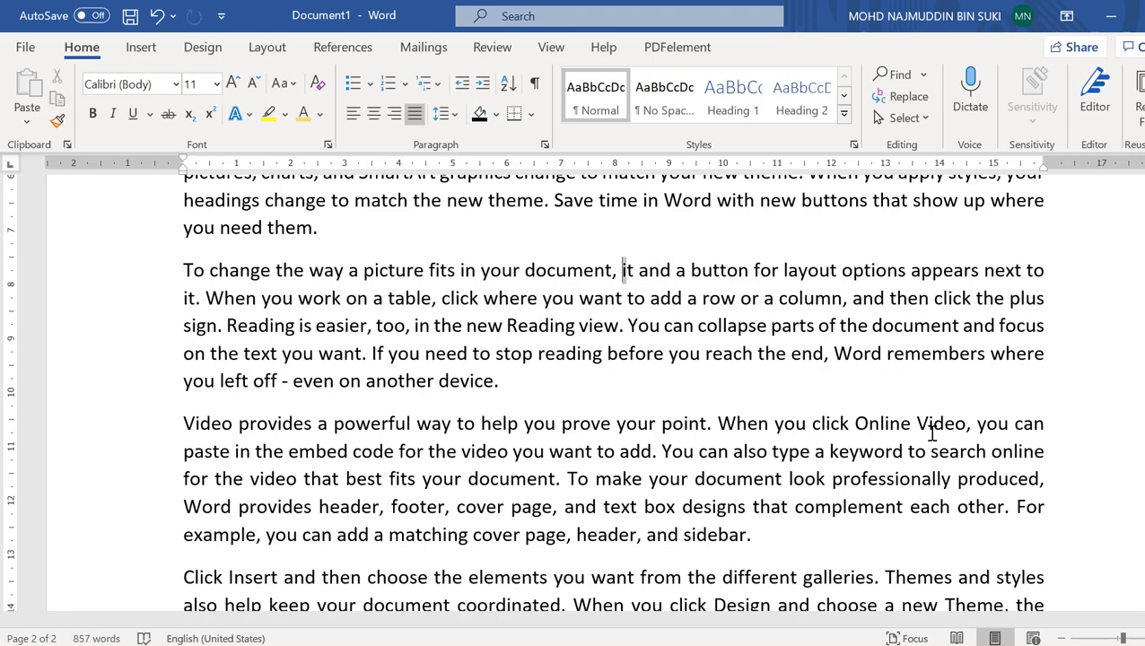
{"action": "key", "text": "ctrl+shift+Right"}
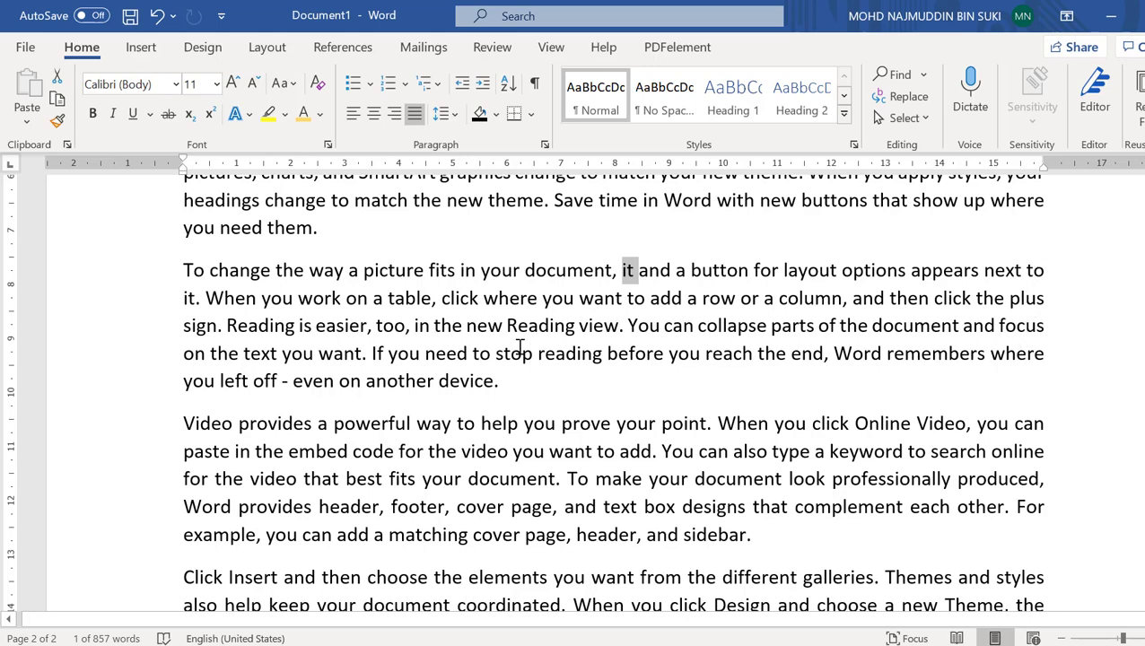
{"action": "key", "text": "shift+Right"}
{"action": "key", "text": "shift+Right"}
{"action": "key", "text": "shift+Right"}
{"action": "key", "text": "shift+Right"}
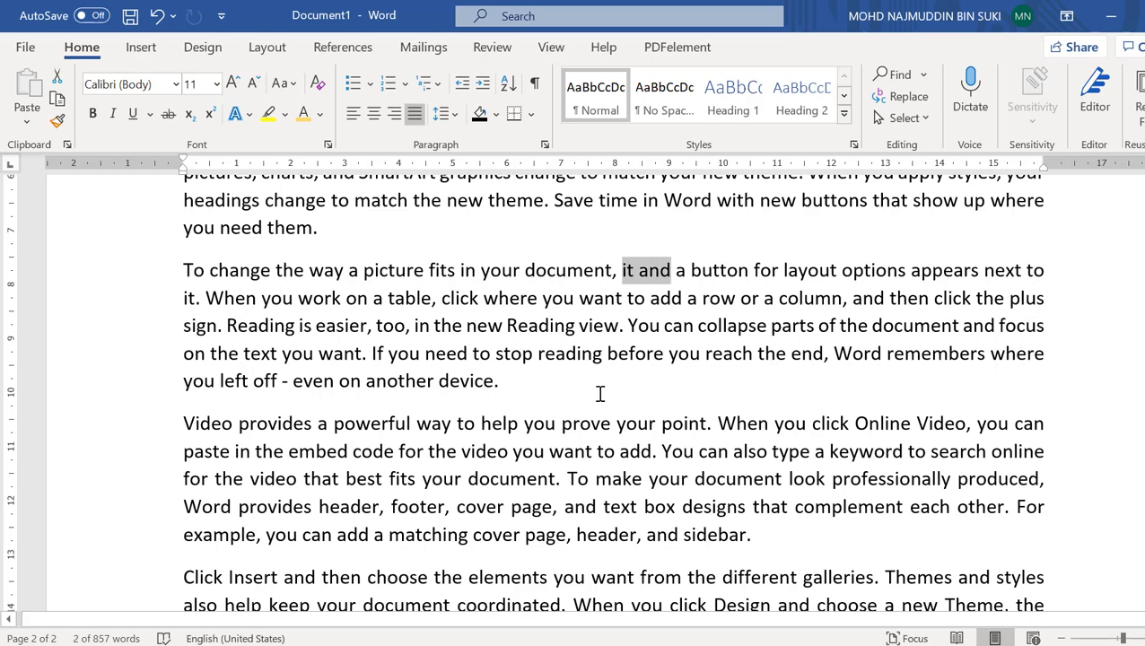
{"action": "key", "text": "Delete"}
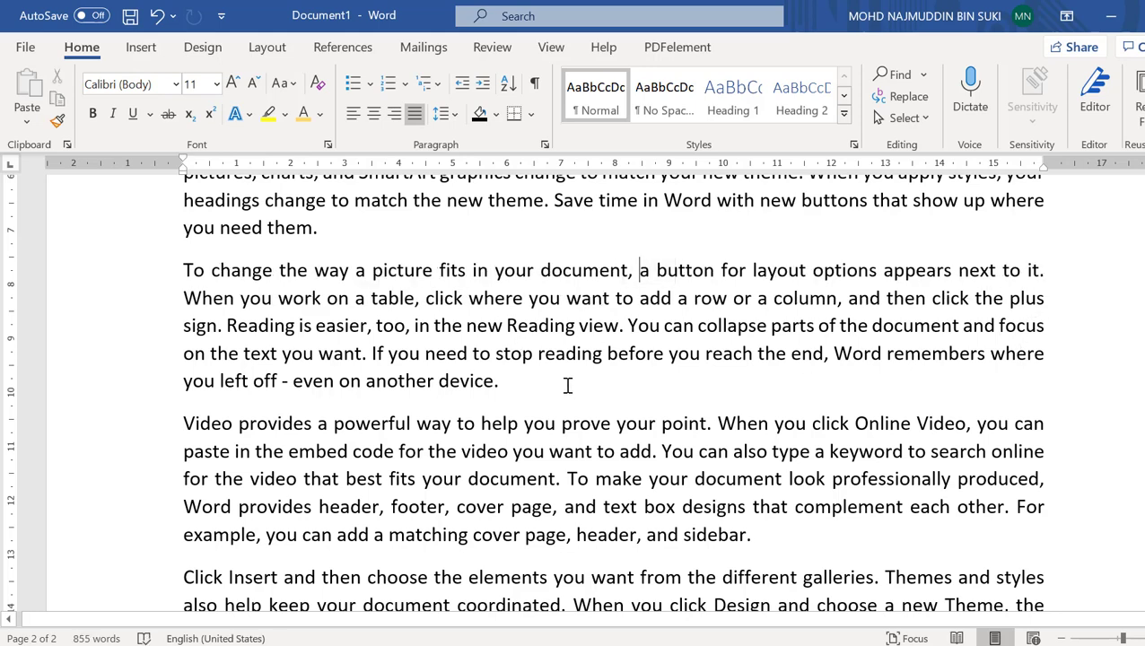
{"action": "scroll", "coordinate": [515, 433], "scroll_direction": "up", "scroll_amount": 3}
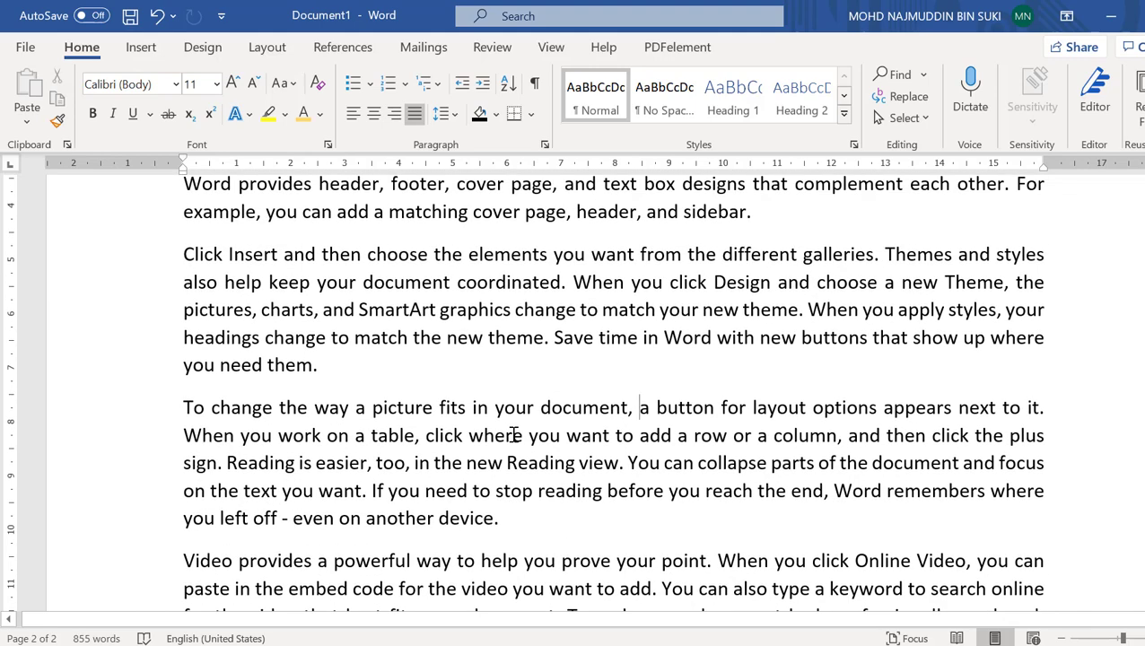
{"action": "scroll", "coordinate": [511, 427], "scroll_direction": "up", "scroll_amount": 5}
{"action": "scroll", "coordinate": [396, 451], "scroll_direction": "up", "scroll_amount": 1}
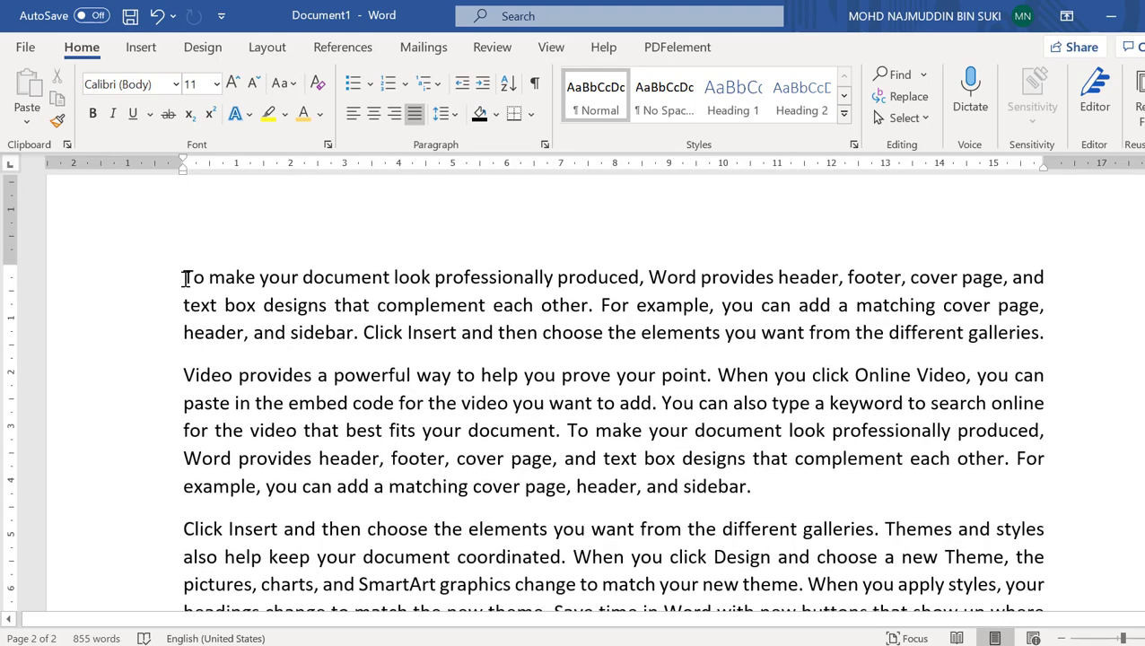
{"action": "scroll", "coordinate": [1085, 352], "scroll_direction": "up", "scroll_amount": 1}
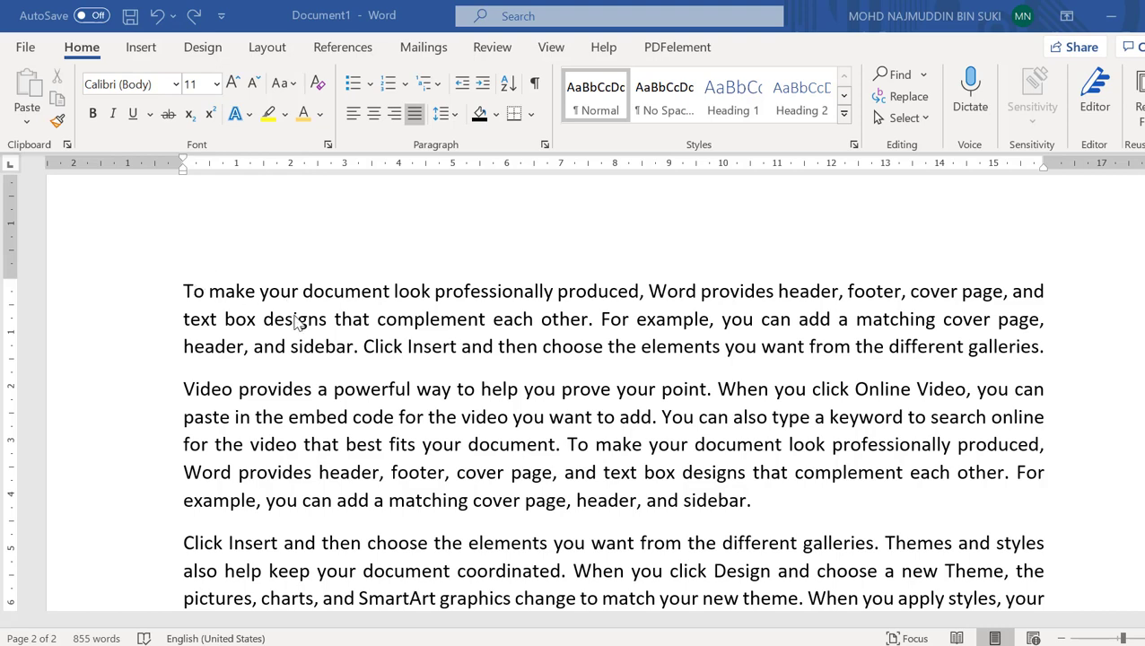
Step: Left-align the first paragraph on page 2, and try left alignment on the paragraph below it, finishing with that one justified
{"action": "left_click", "coordinate": [218, 296]}
{"action": "left_click", "coordinate": [353, 113]}
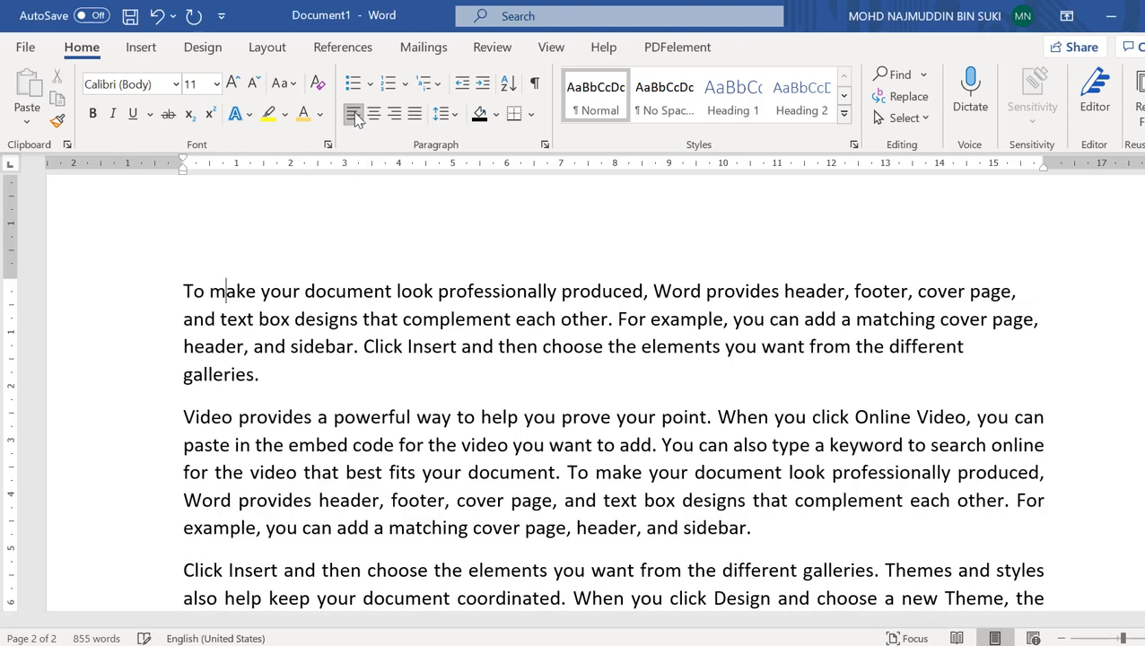
{"action": "left_click", "coordinate": [285, 444]}
{"action": "key", "text": "ctrl+l"}
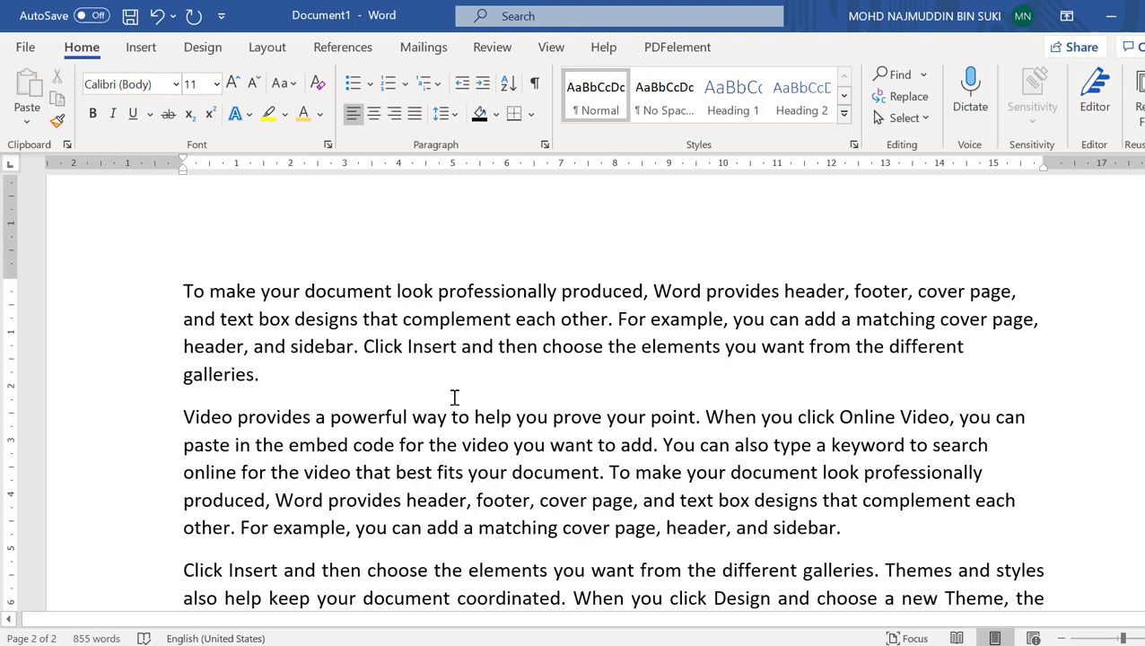
{"action": "left_click", "coordinate": [415, 114]}
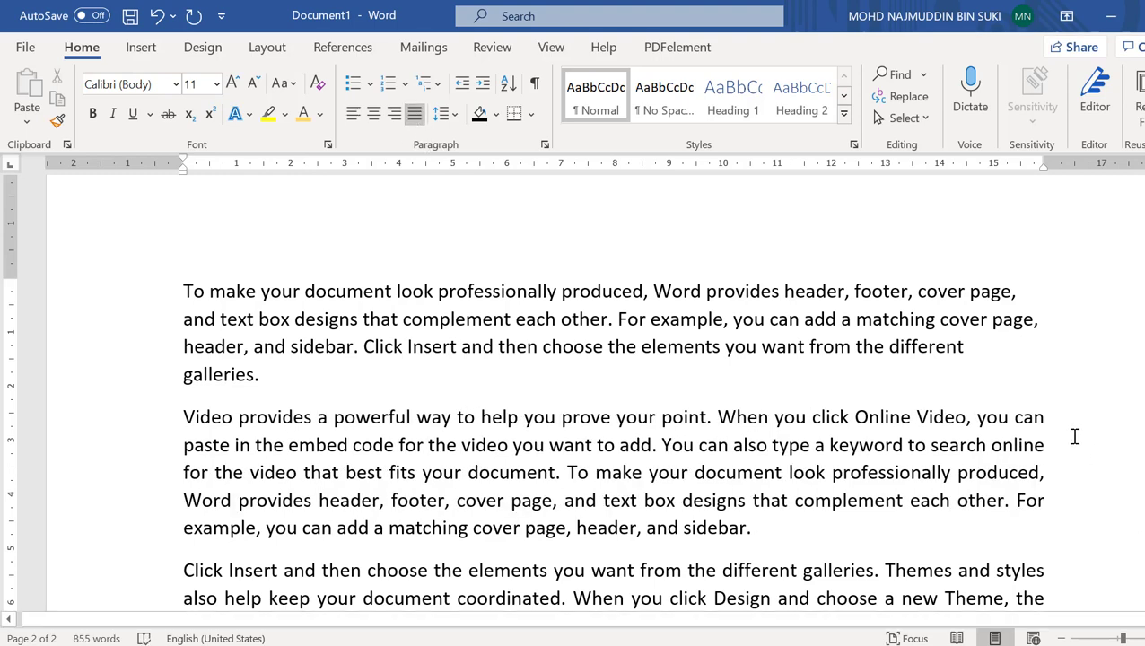
Step: Compare the edges of the left-aligned first paragraph with those of the justified paragraphs below it
{"action": "scroll", "coordinate": [1076, 430], "scroll_direction": "down", "scroll_amount": 4}
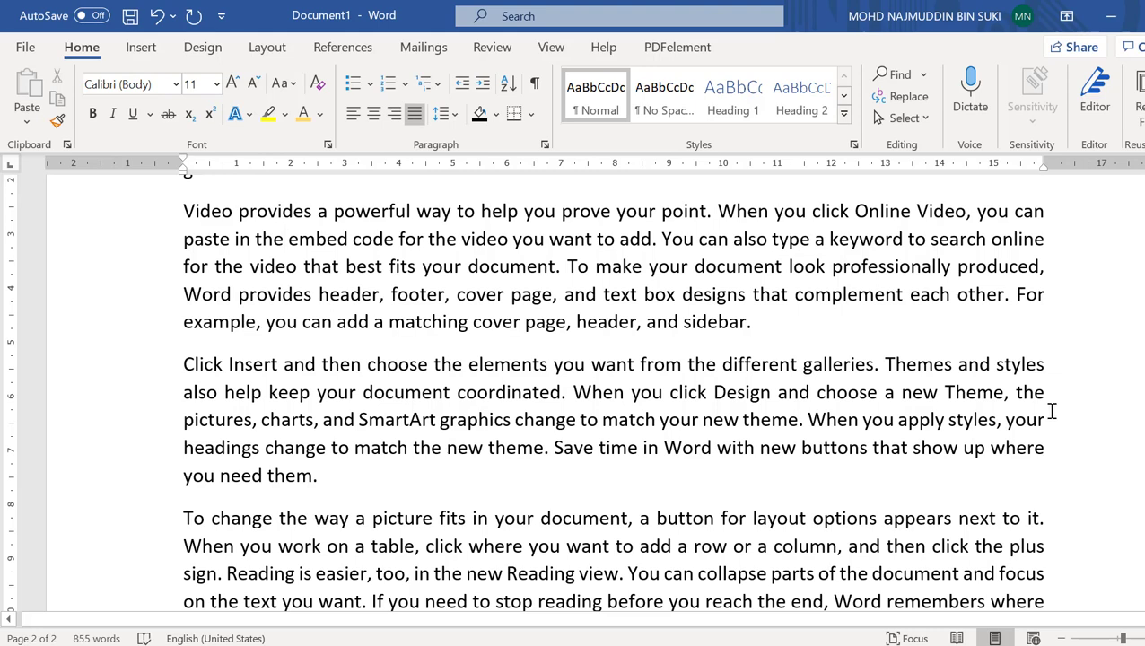
{"action": "scroll", "coordinate": [1051, 411], "scroll_direction": "up", "scroll_amount": 5}
{"action": "left_click", "coordinate": [993, 428]}
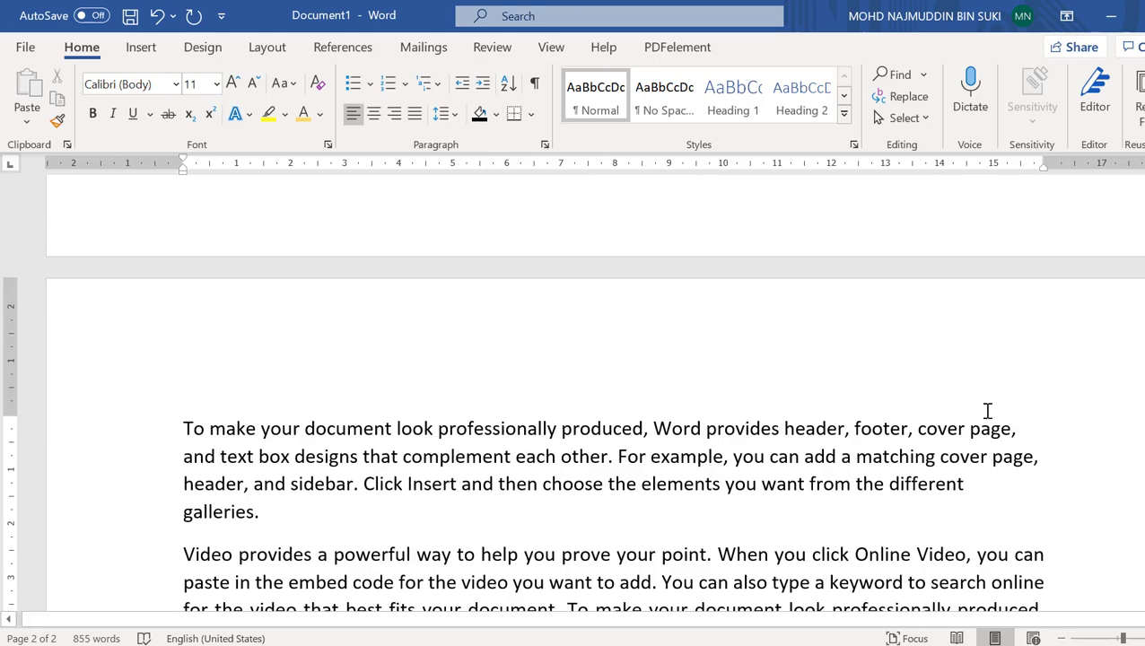
{"action": "scroll", "coordinate": [987, 410], "scroll_direction": "down", "scroll_amount": 2}
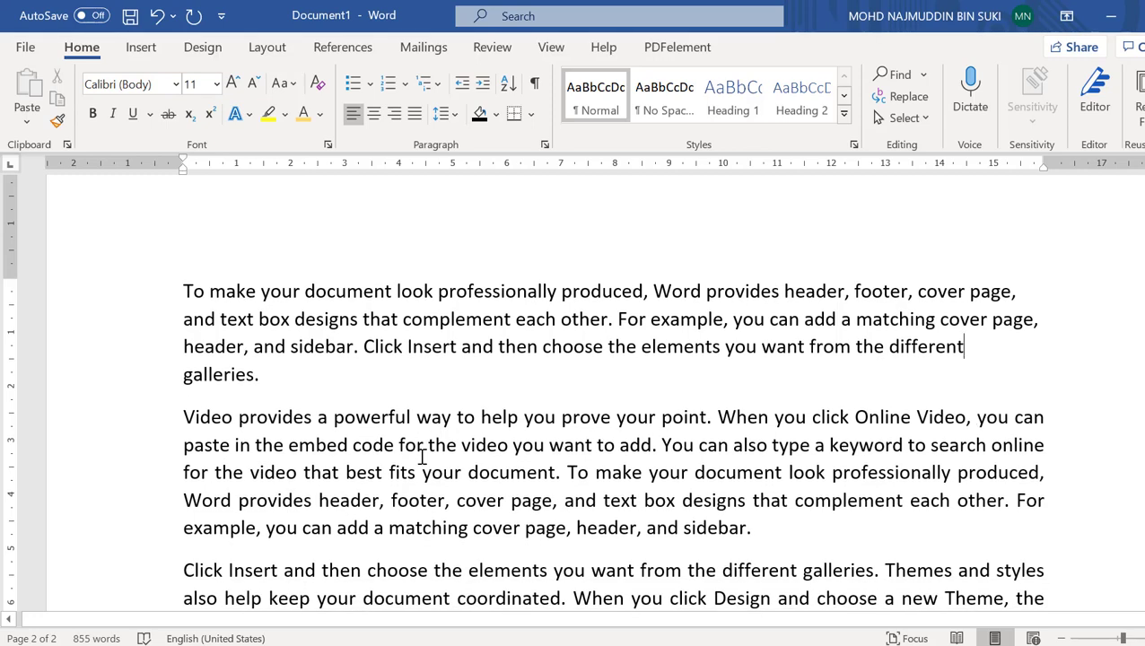
{"action": "scroll", "coordinate": [422, 447], "scroll_direction": "down", "scroll_amount": 4}
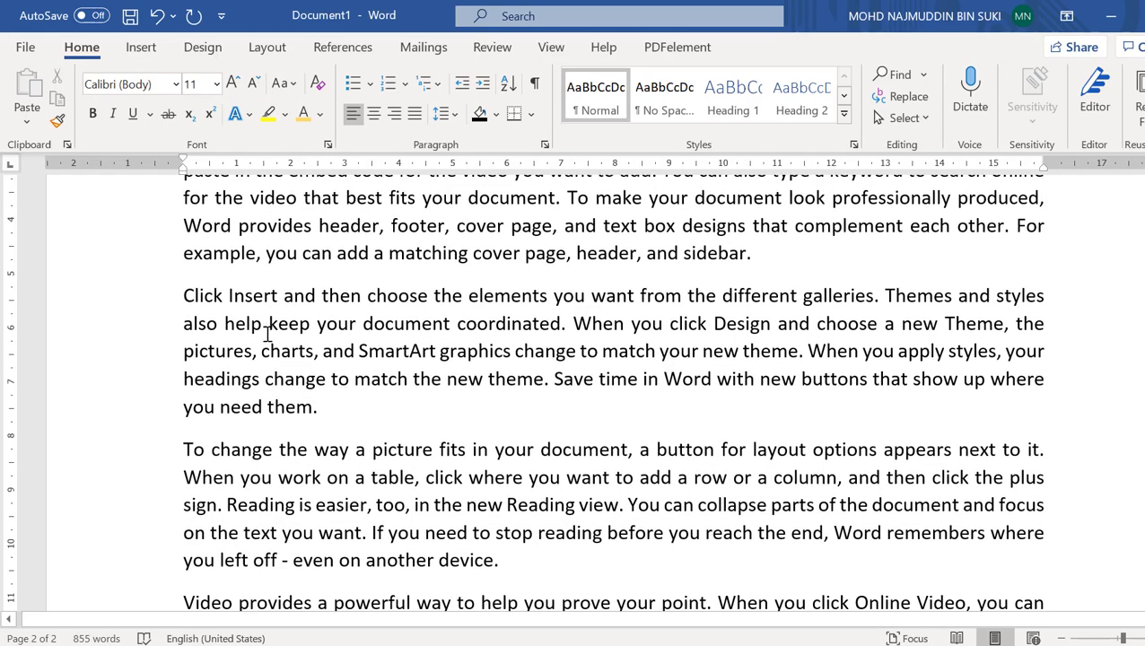
{"action": "scroll", "coordinate": [192, 350], "scroll_direction": "up", "scroll_amount": 2}
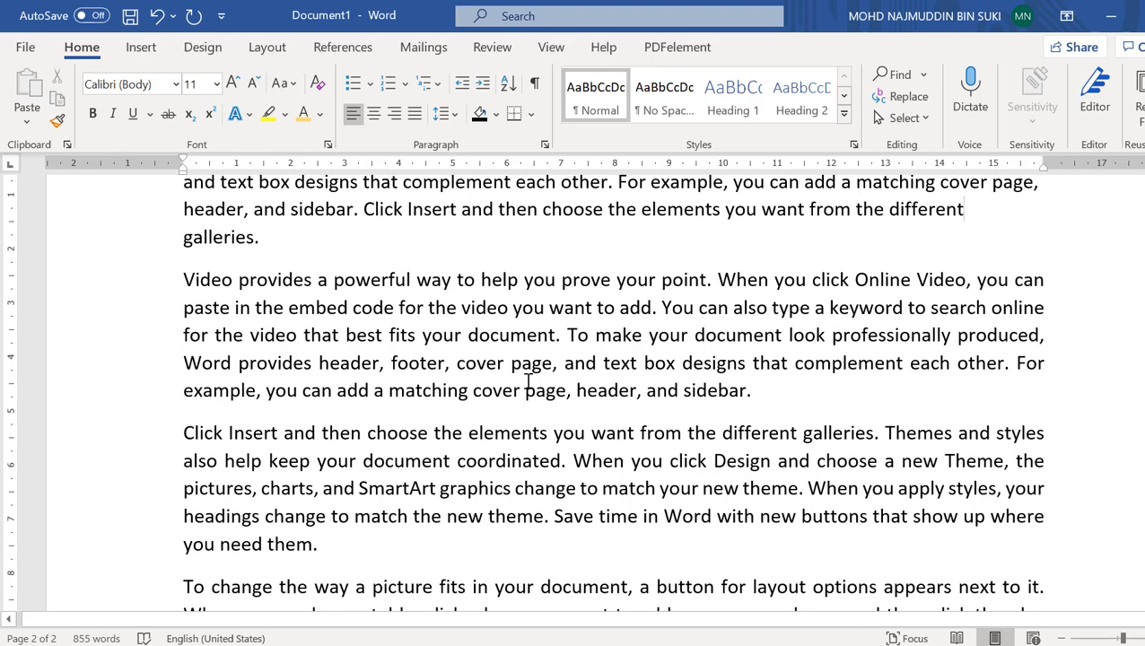
{"action": "scroll", "coordinate": [532, 368], "scroll_direction": "up", "scroll_amount": 2}
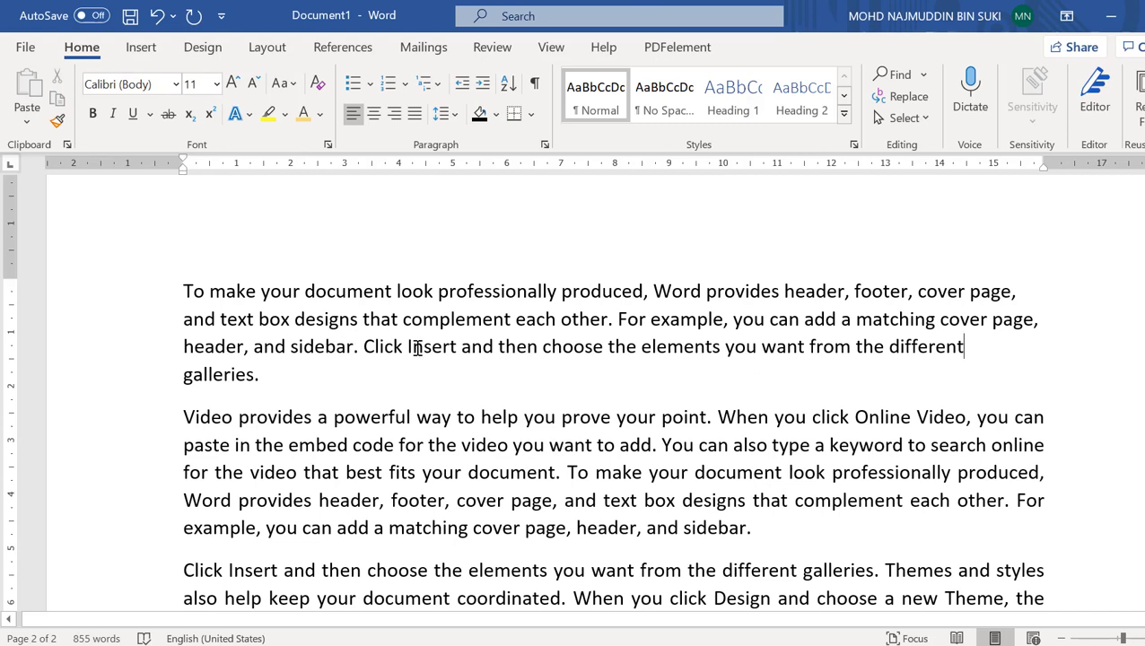
Step: Set the line spacing of the second paragraph on page 2, beginning "Video provides a powerful way", to 1.5
{"action": "scroll", "coordinate": [417, 348], "scroll_direction": "down", "scroll_amount": 2}
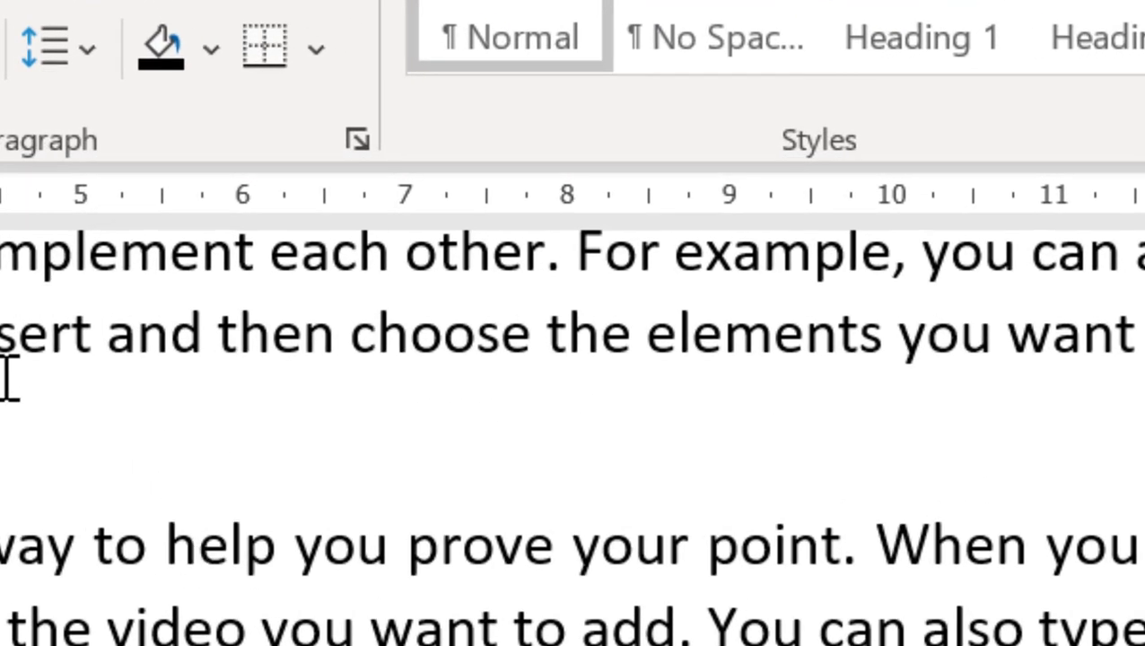
{"action": "left_click", "coordinate": [73, 56]}
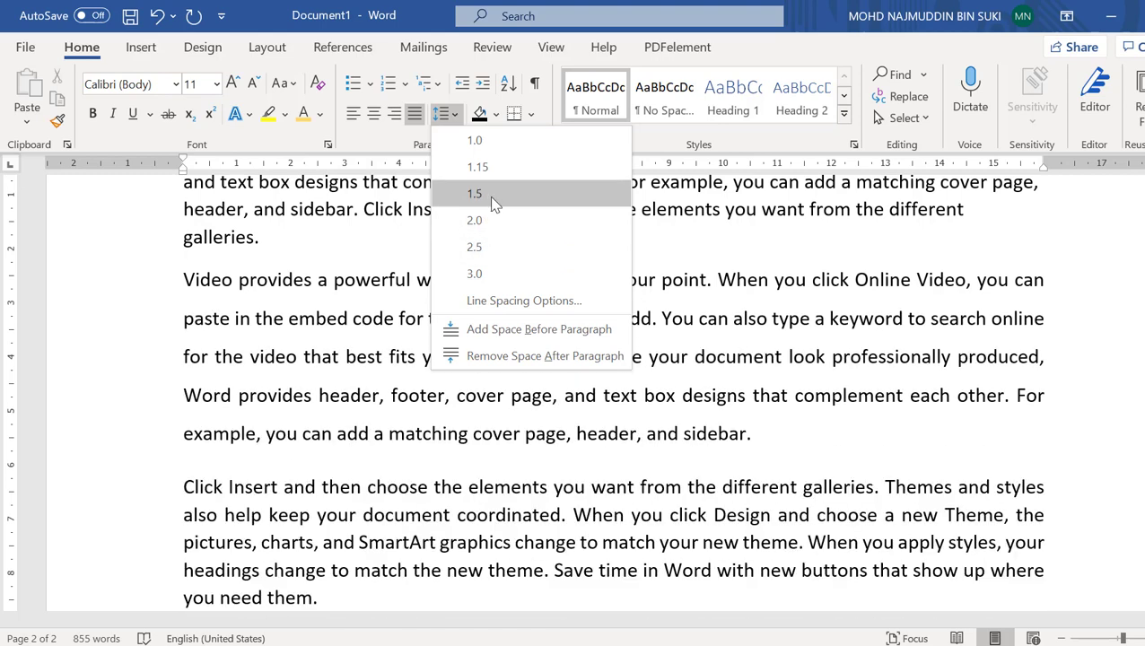
{"action": "left_click", "coordinate": [493, 200]}
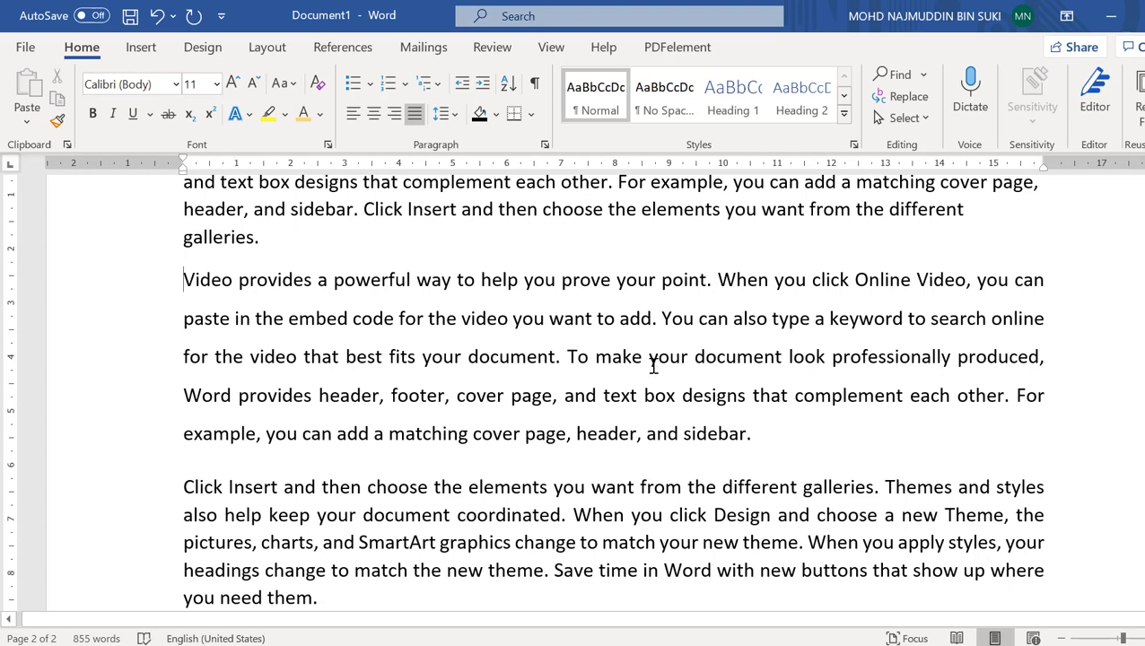
Step: Select the next three paragraphs, from "Click Insert and then choose" to the end of the following "Video provides" paragraph, and set 2.0 line spacing
{"action": "scroll", "coordinate": [590, 359], "scroll_direction": "down", "scroll_amount": 3}
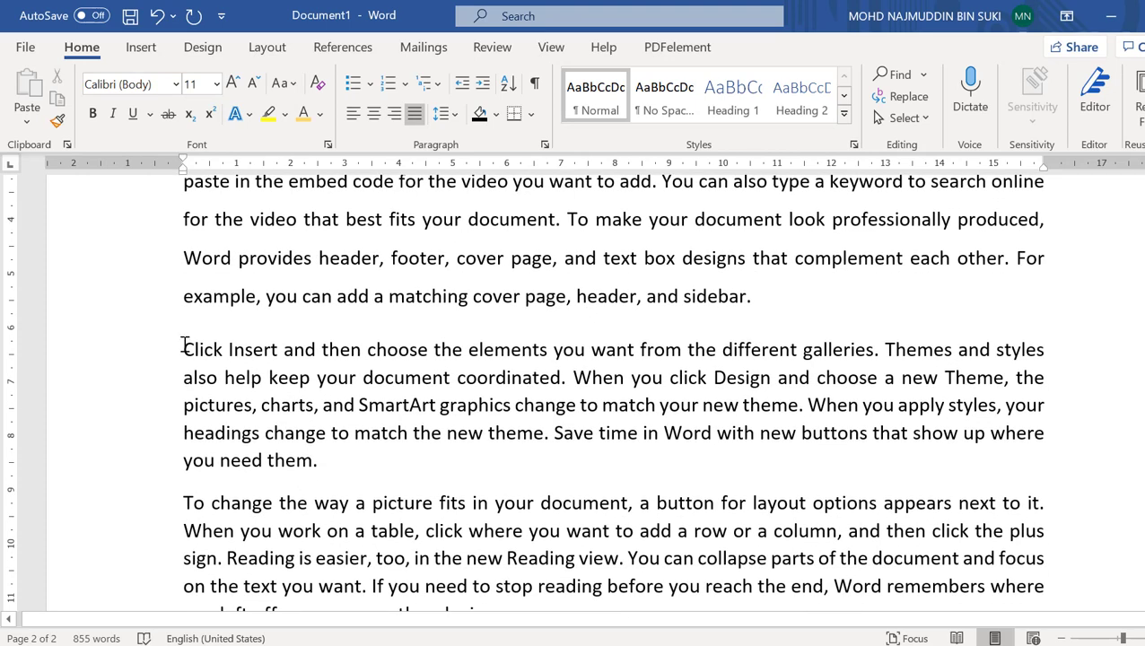
{"action": "scroll", "coordinate": [655, 463], "scroll_direction": "down", "scroll_amount": 3}
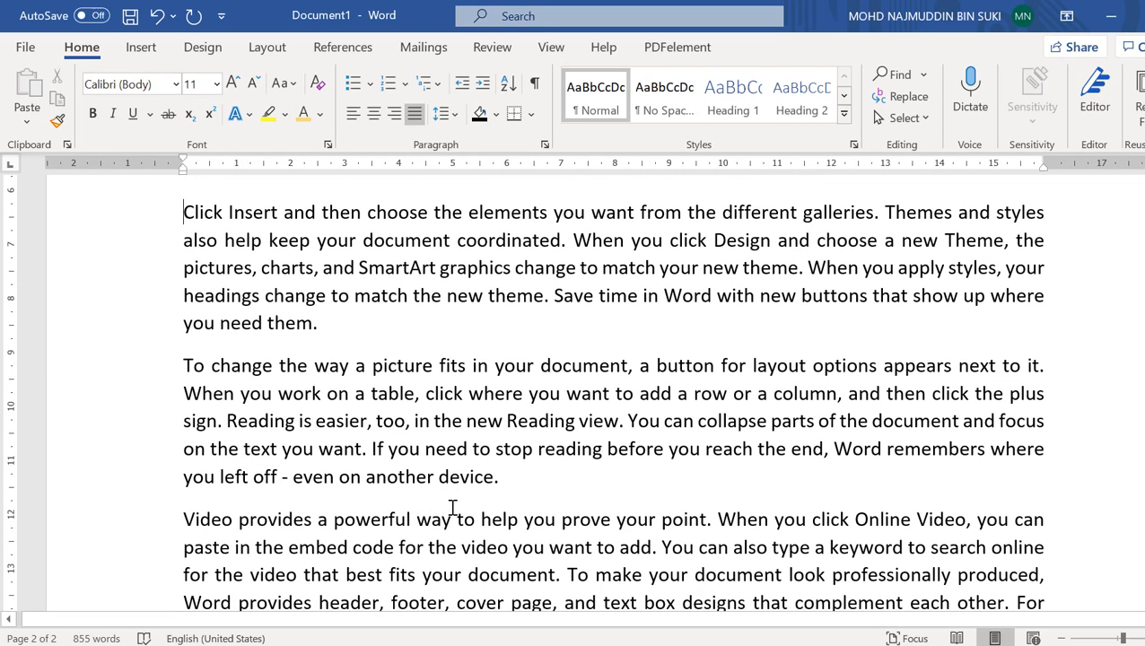
{"action": "scroll", "coordinate": [780, 492], "scroll_direction": "down", "scroll_amount": 3}
{"action": "left_click", "coordinate": [751, 493], "text": "shift"}
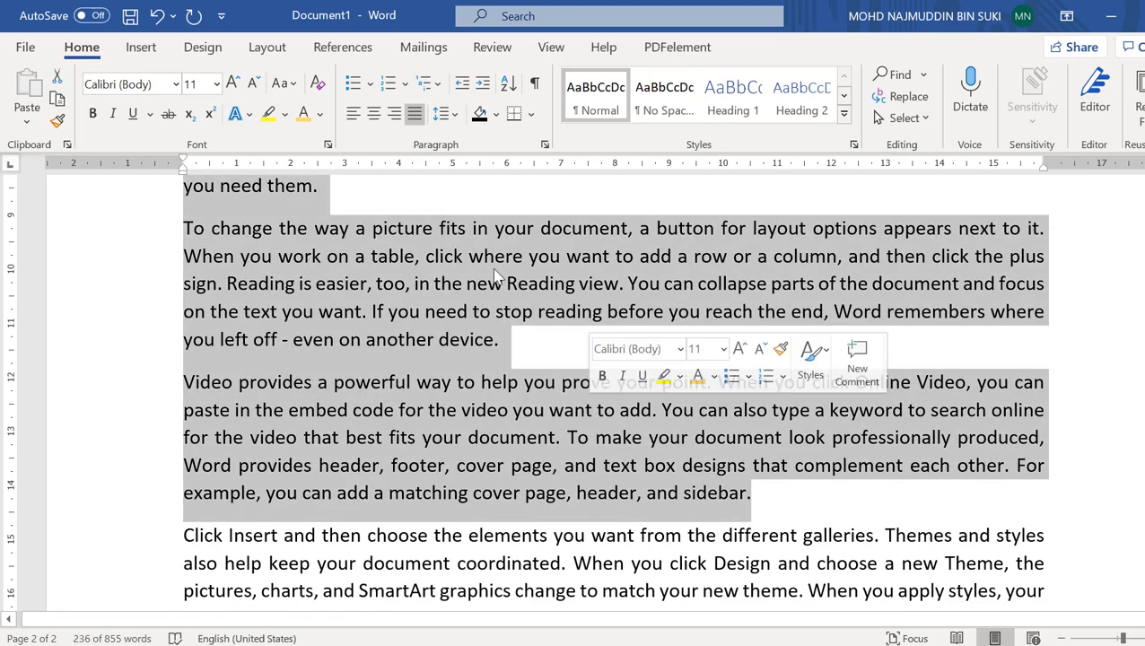
{"action": "left_click", "coordinate": [458, 114]}
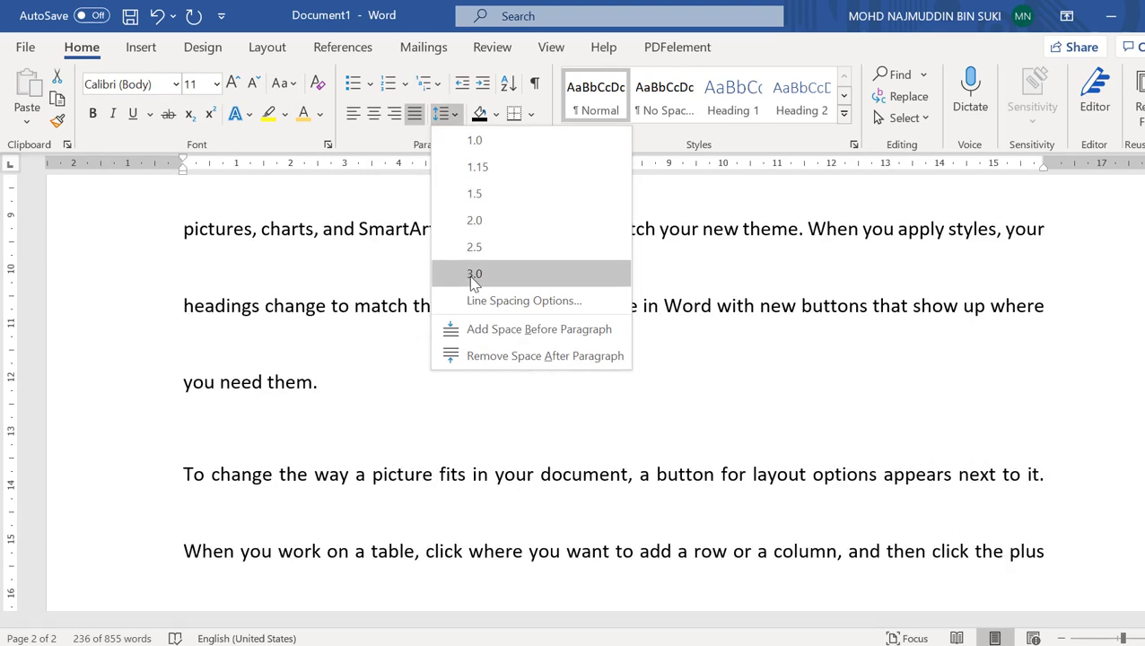
{"action": "left_click", "coordinate": [485, 230]}
Step: Try 1.15 line spacing on the three selected paragraphs, and finish with 1.5
{"action": "left_click", "coordinate": [446, 114]}
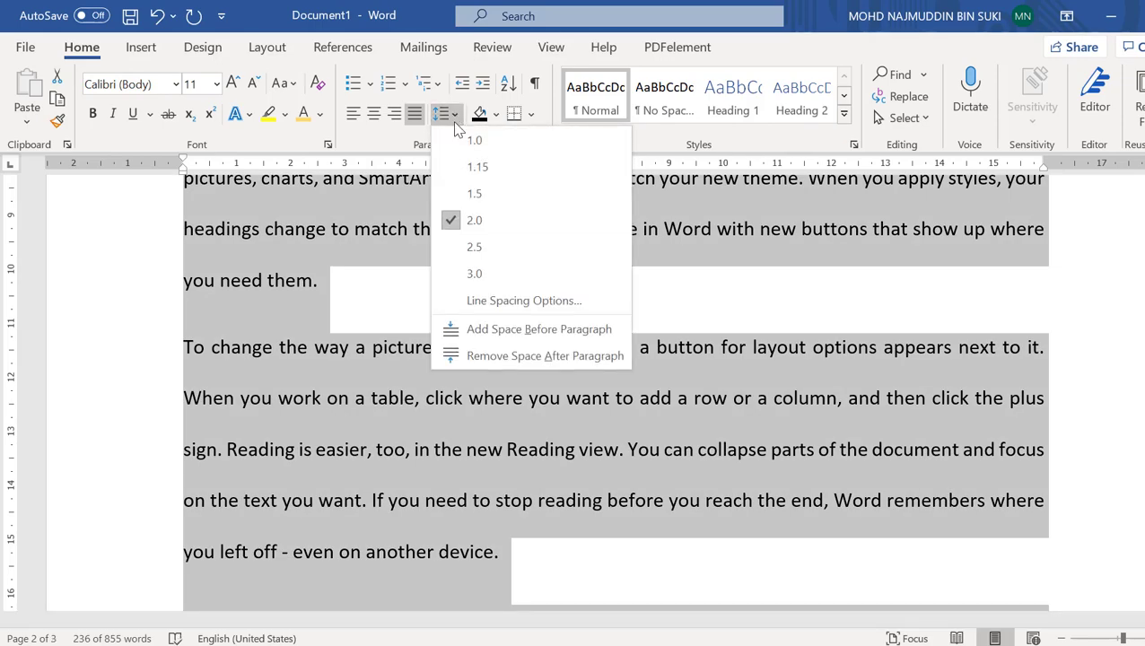
{"action": "left_click", "coordinate": [457, 171]}
{"action": "scroll", "coordinate": [434, 377], "scroll_direction": "up", "scroll_amount": 4}
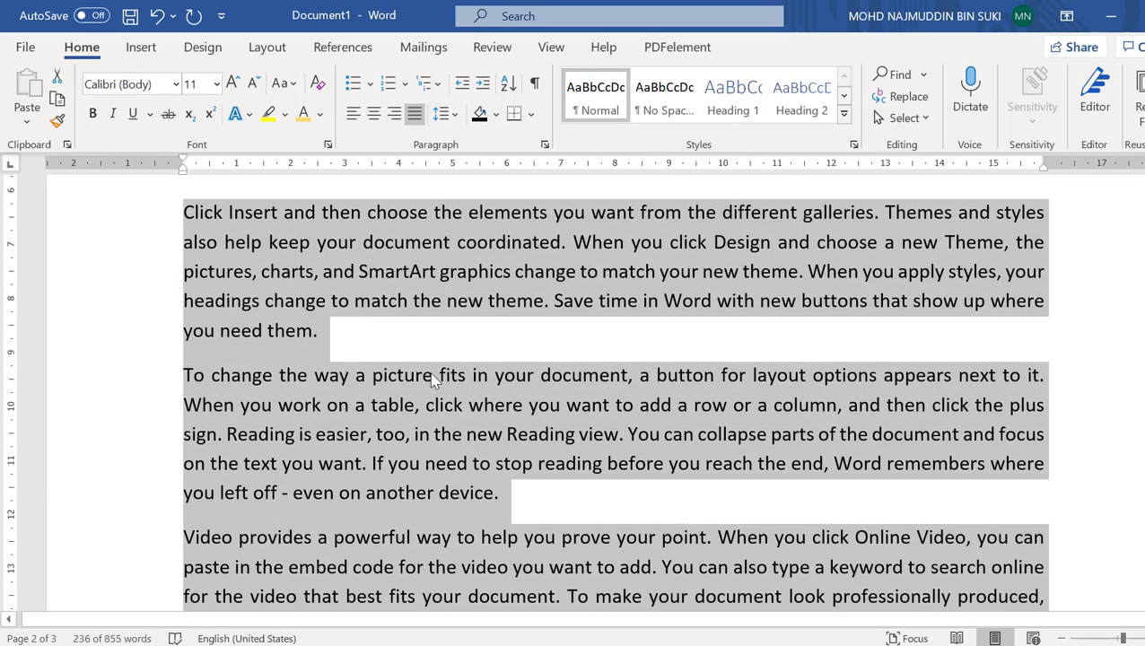
{"action": "left_click", "coordinate": [455, 115]}
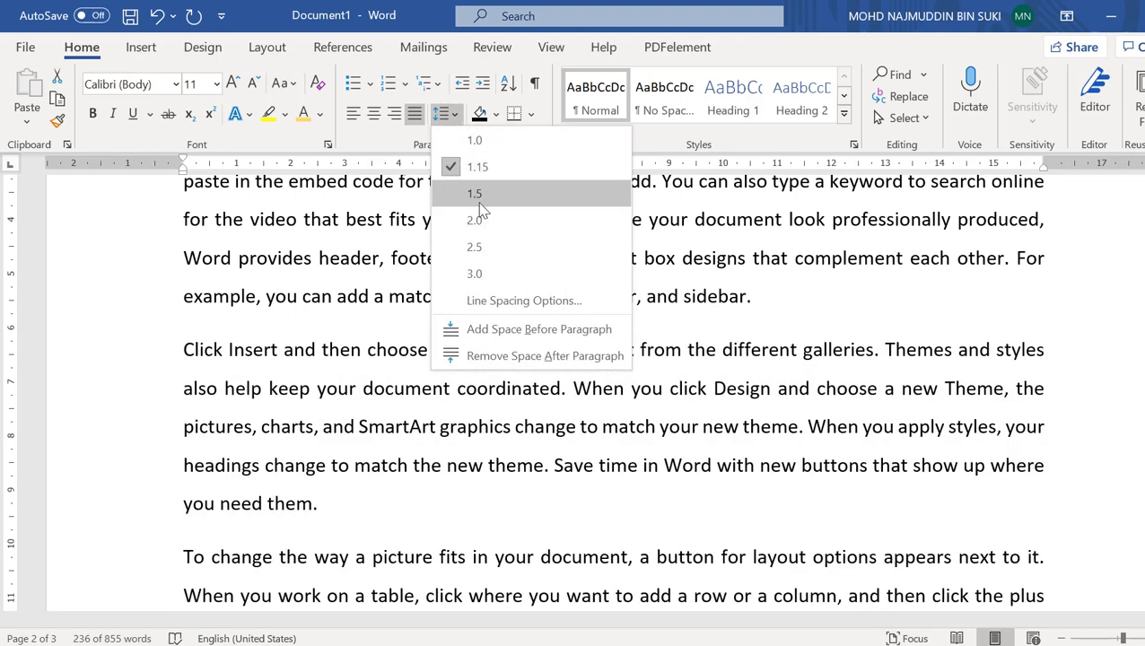
{"action": "left_click", "coordinate": [479, 199]}
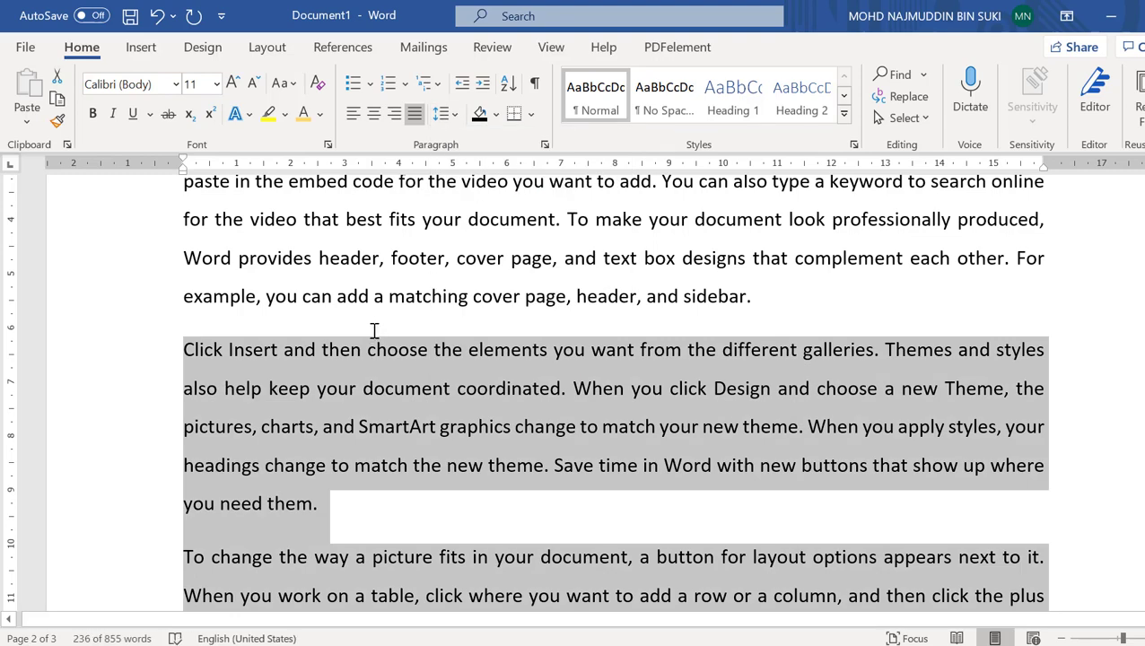
{"action": "left_click", "coordinate": [444, 113]}
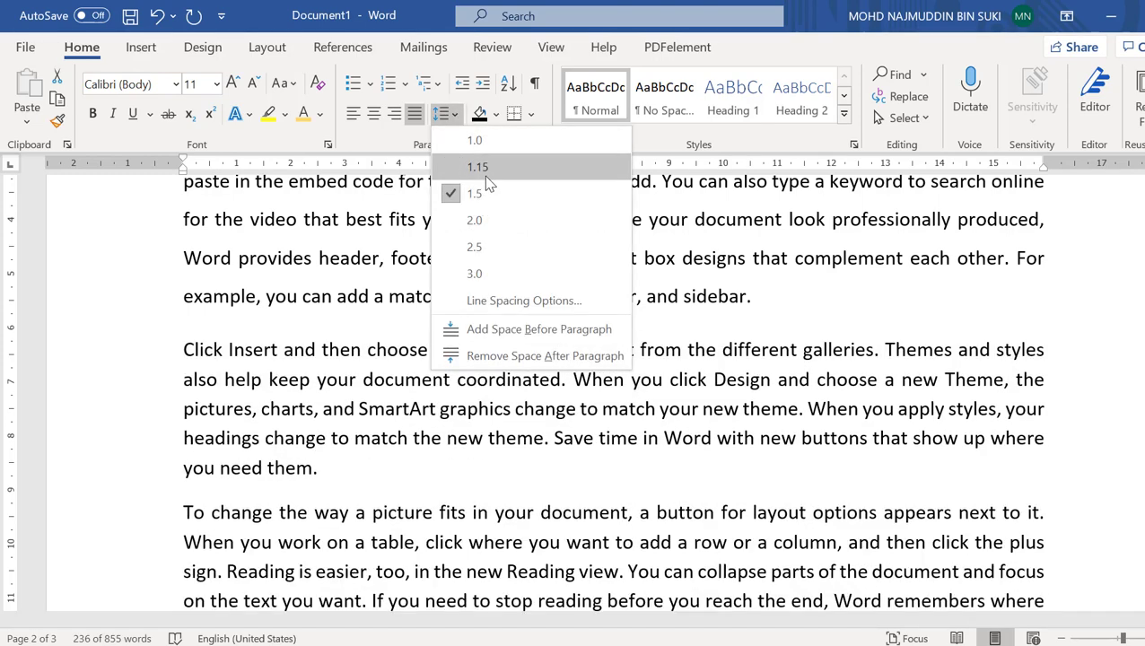
{"action": "left_click", "coordinate": [366, 182]}
{"action": "scroll", "coordinate": [320, 250], "scroll_direction": "up", "scroll_amount": 5}
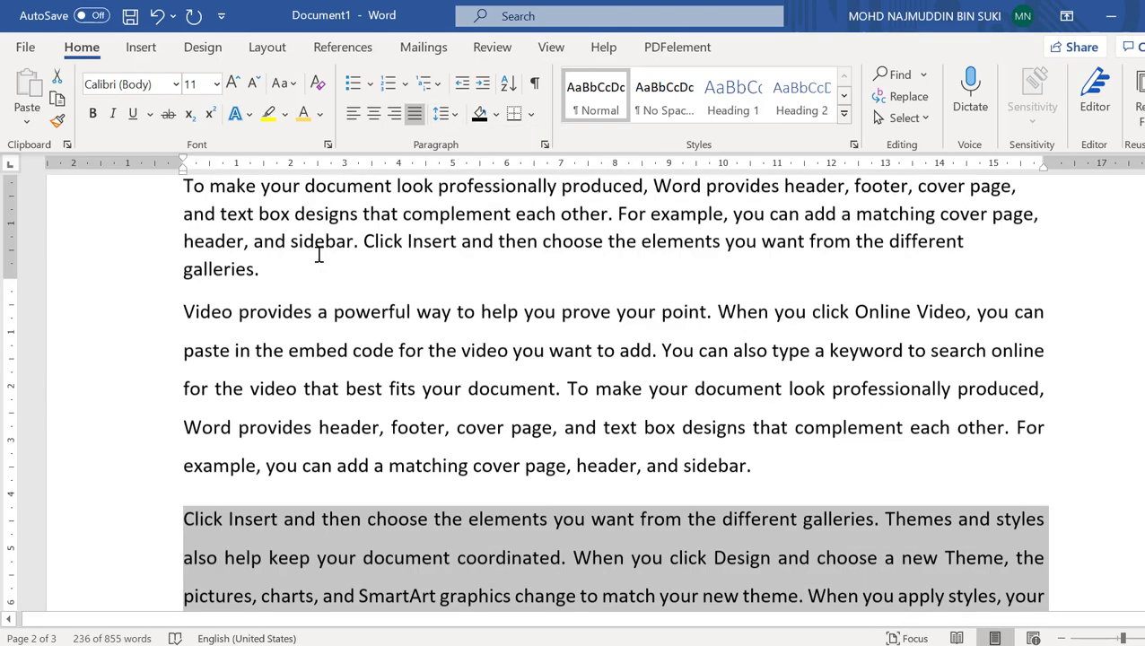
{"action": "left_click_drag", "start_coordinate": [194, 290], "coordinate": [966, 291]}
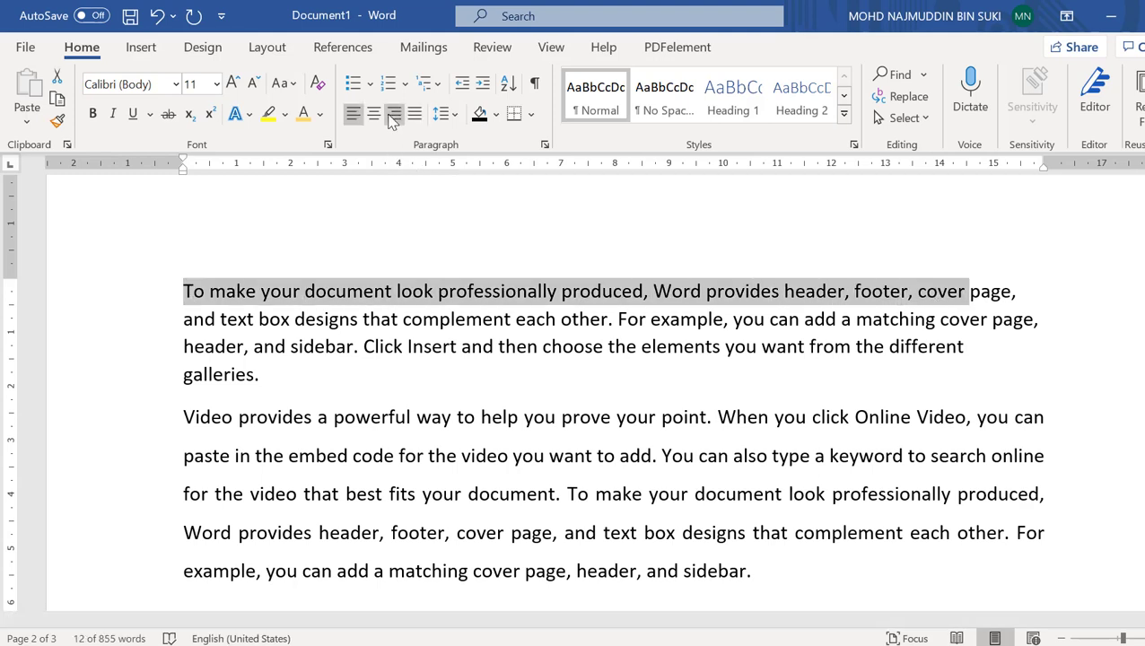
{"action": "left_click", "coordinate": [482, 347]}
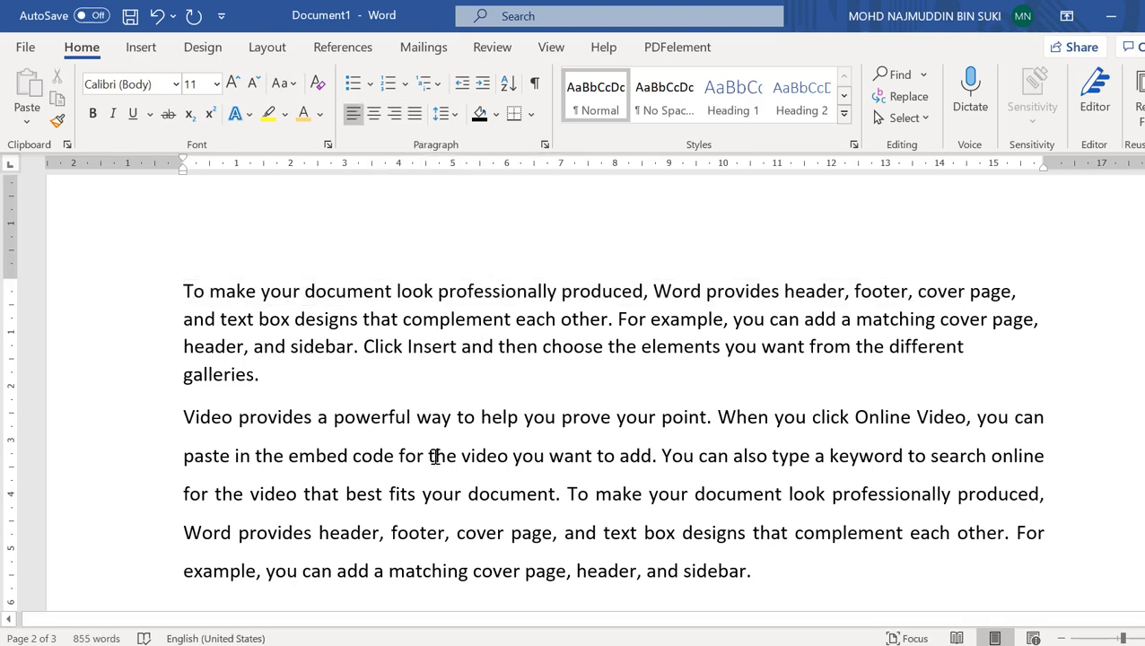
{"action": "left_click", "coordinate": [174, 428]}
{"action": "scroll", "coordinate": [174, 427], "scroll_direction": "down", "scroll_amount": 3}
{"action": "left_click", "coordinate": [772, 437], "text": "shift"}
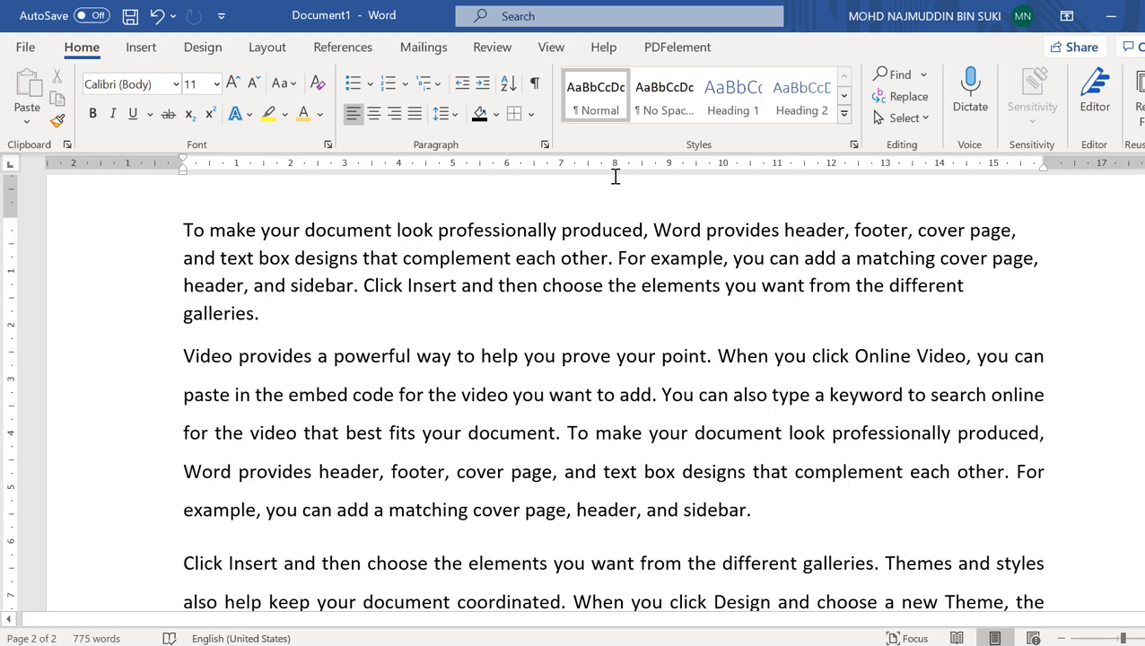
Step: Show the paragraph marks and other hidden formatting symbols in the document
{"action": "left_click", "coordinate": [534, 83]}
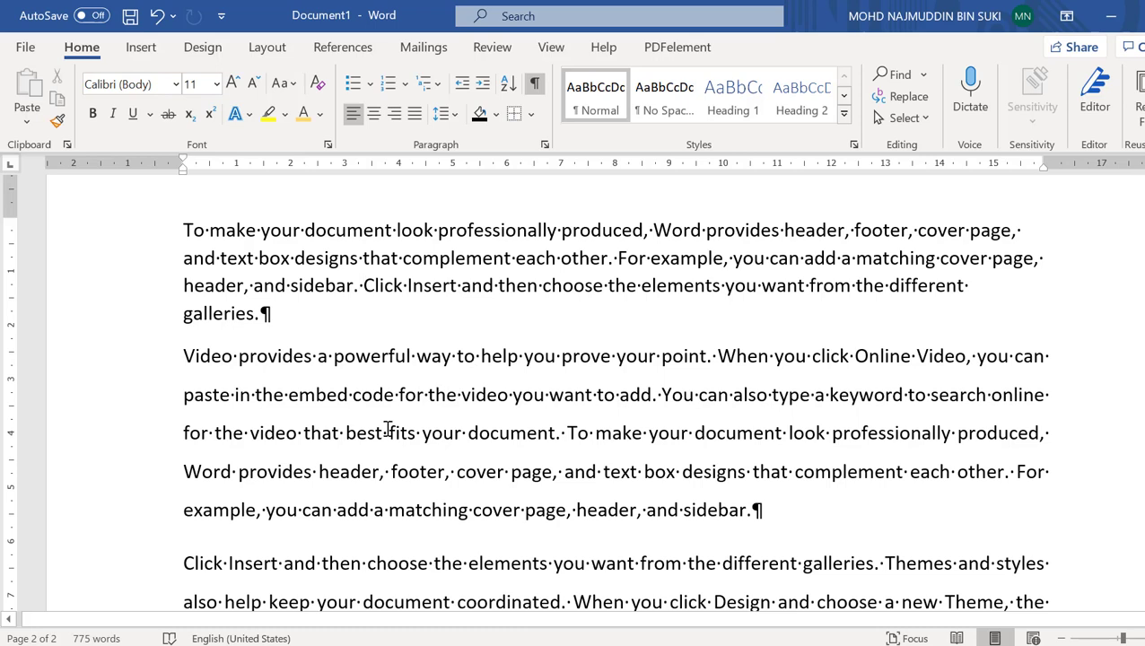
{"action": "scroll", "coordinate": [388, 428], "scroll_direction": "down", "scroll_amount": 5}
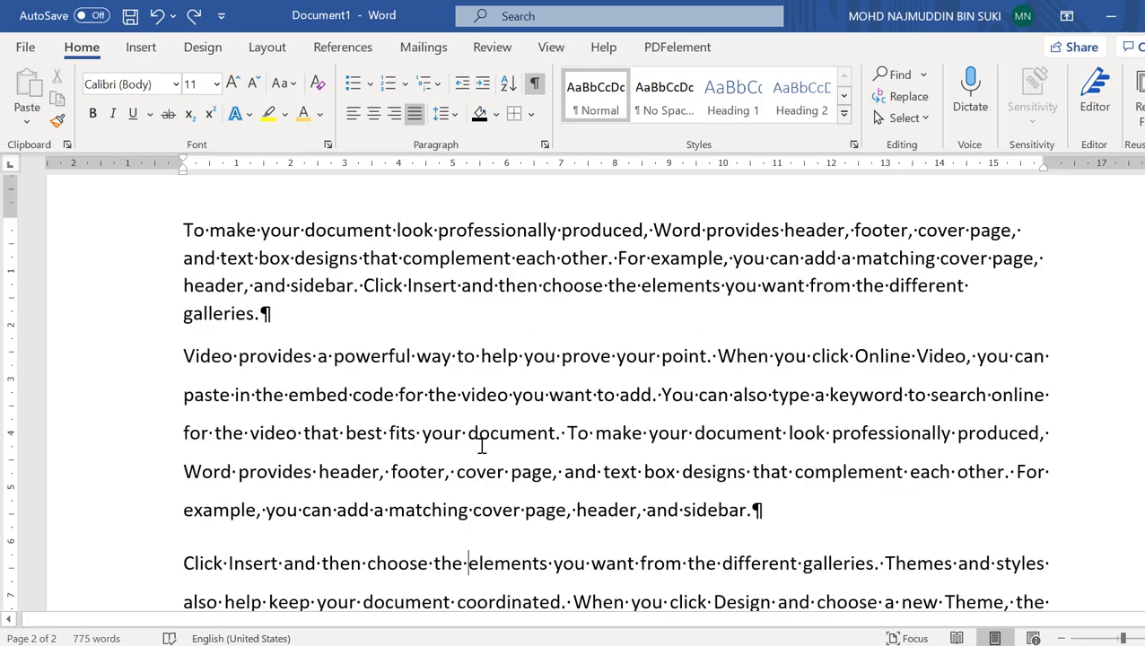
Step: Try splitting the first paragraph before "For example" with a paragraph break, and again with a line break, removing each one
{"action": "left_click", "coordinate": [618, 259]}
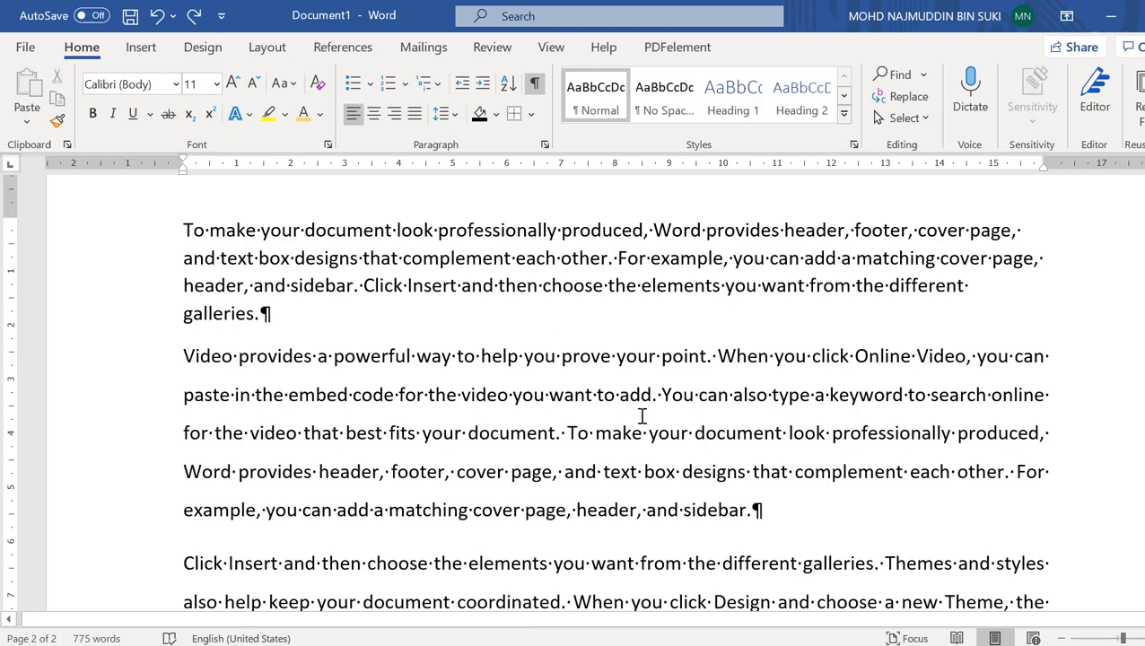
{"action": "key", "text": "Return"}
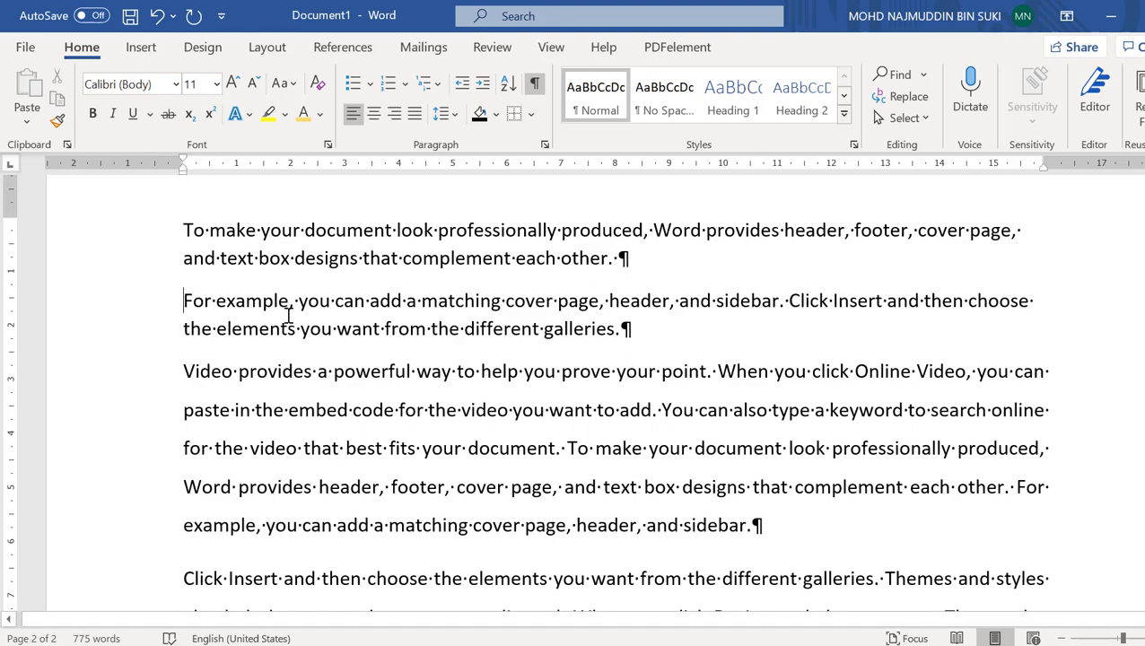
{"action": "key", "text": "BackSpace"}
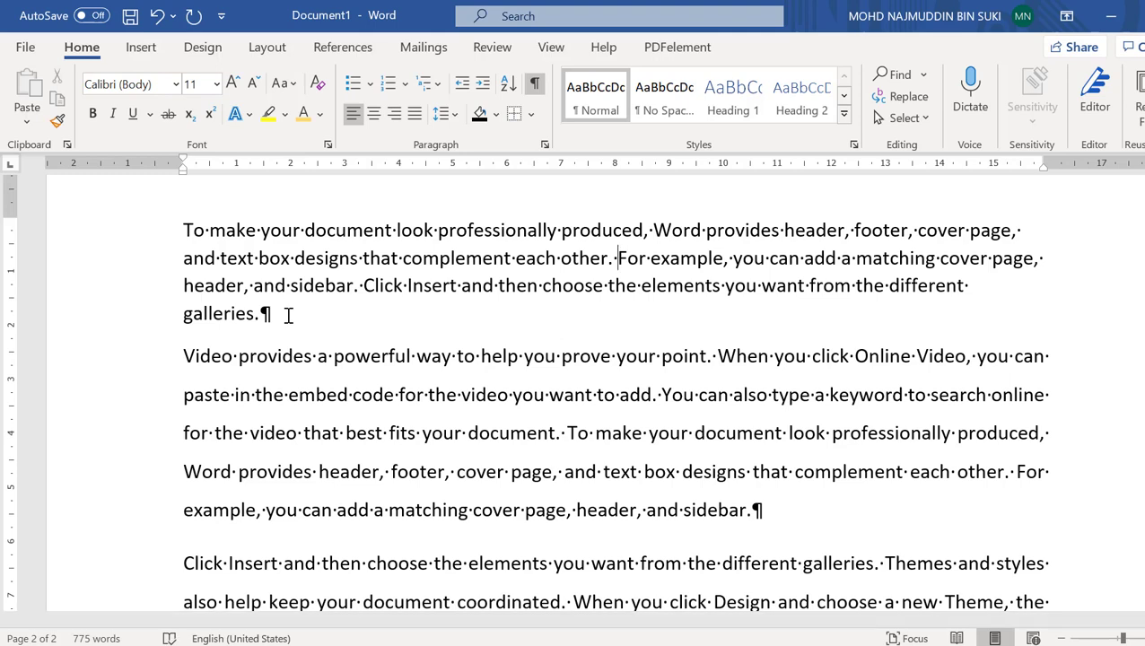
{"action": "key", "text": "shift+Return"}
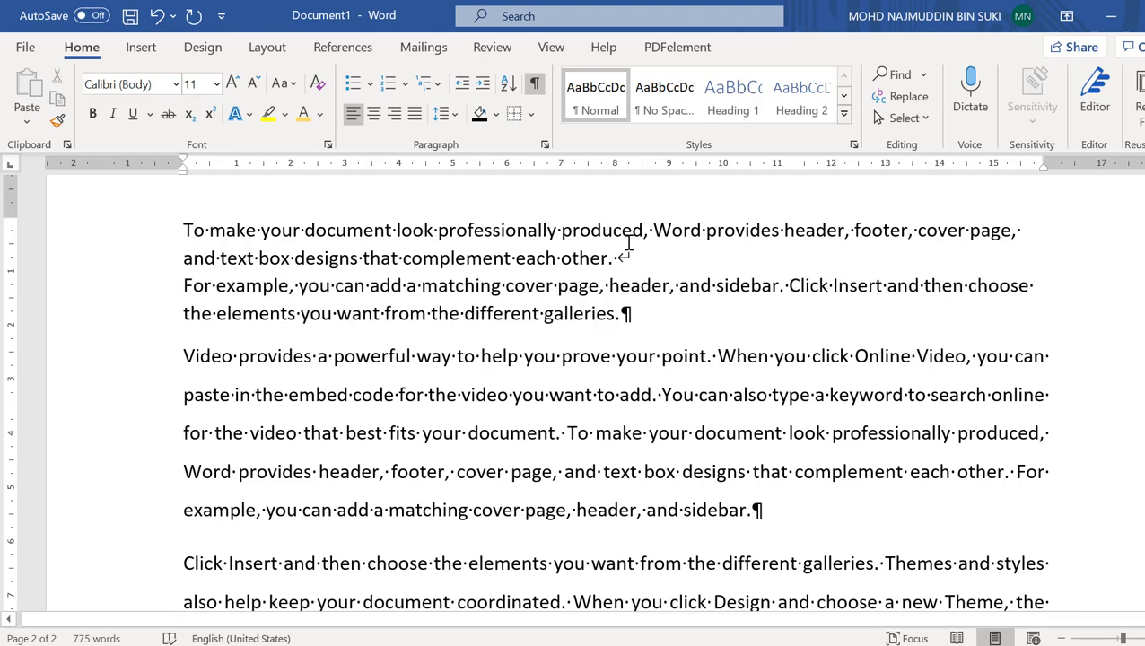
{"action": "key", "text": "BackSpace"}
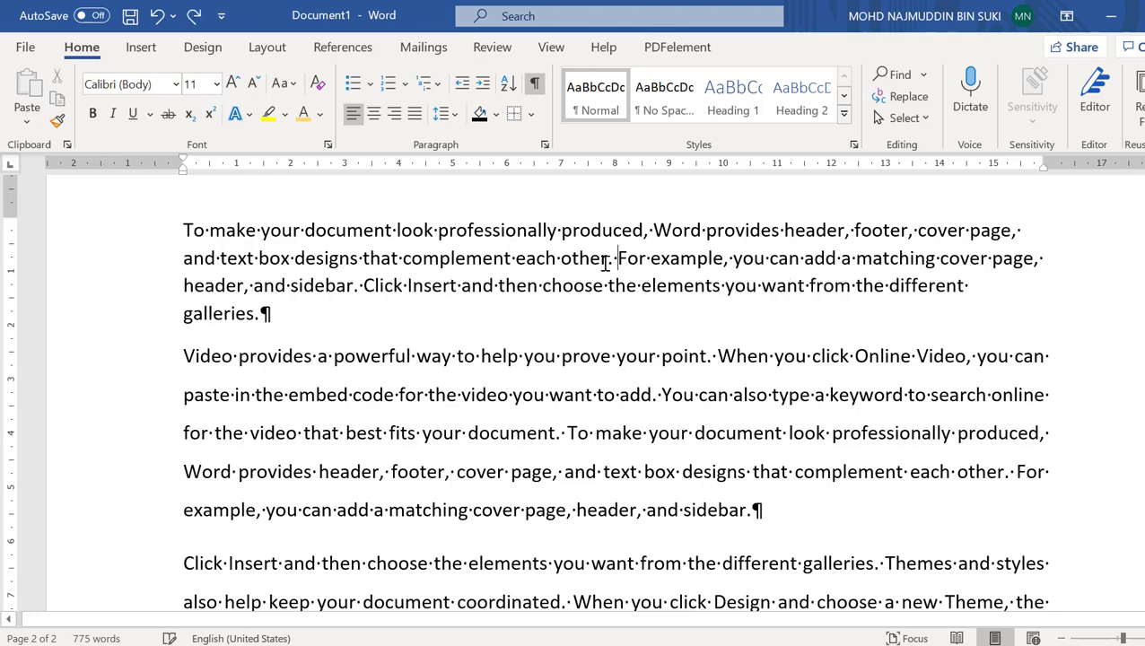
Step: Insert an empty paragraph between the first paragraph, ending in "galleries.", and the "Video provides" paragraph
{"action": "left_click", "coordinate": [287, 319]}
{"action": "key", "text": "Return"}
{"action": "key", "text": "Return"}
{"action": "key", "text": "ctrl+j"}
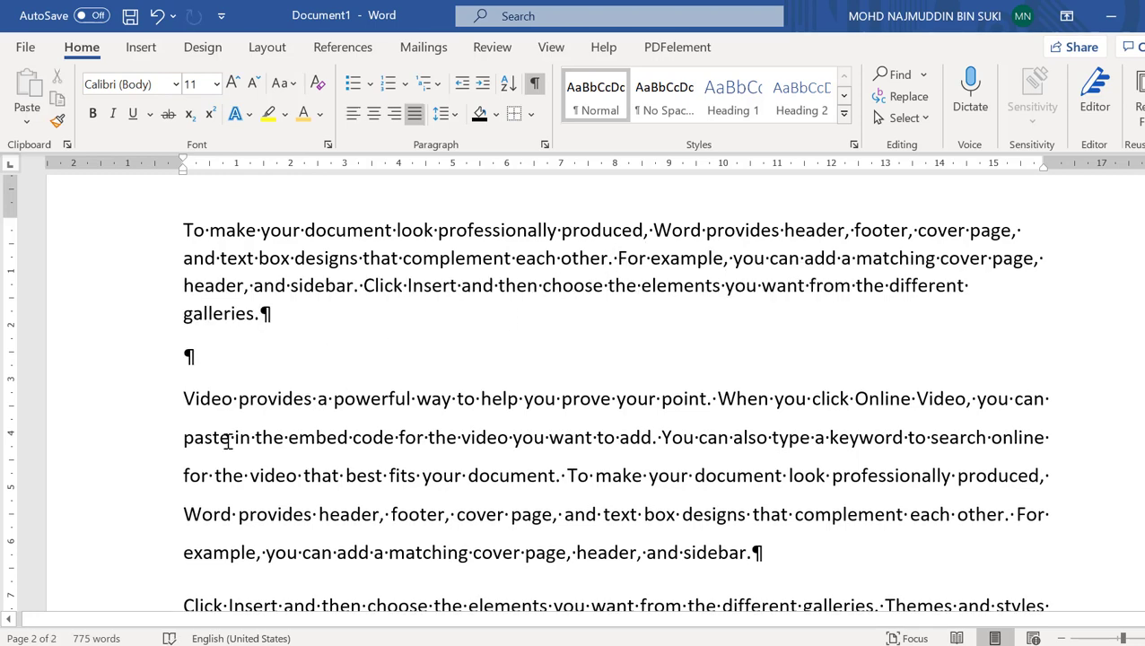
Step: Set the spacing after the empty paragraph above "Video provides" to 80 pt
{"action": "left_click", "coordinate": [200, 360]}
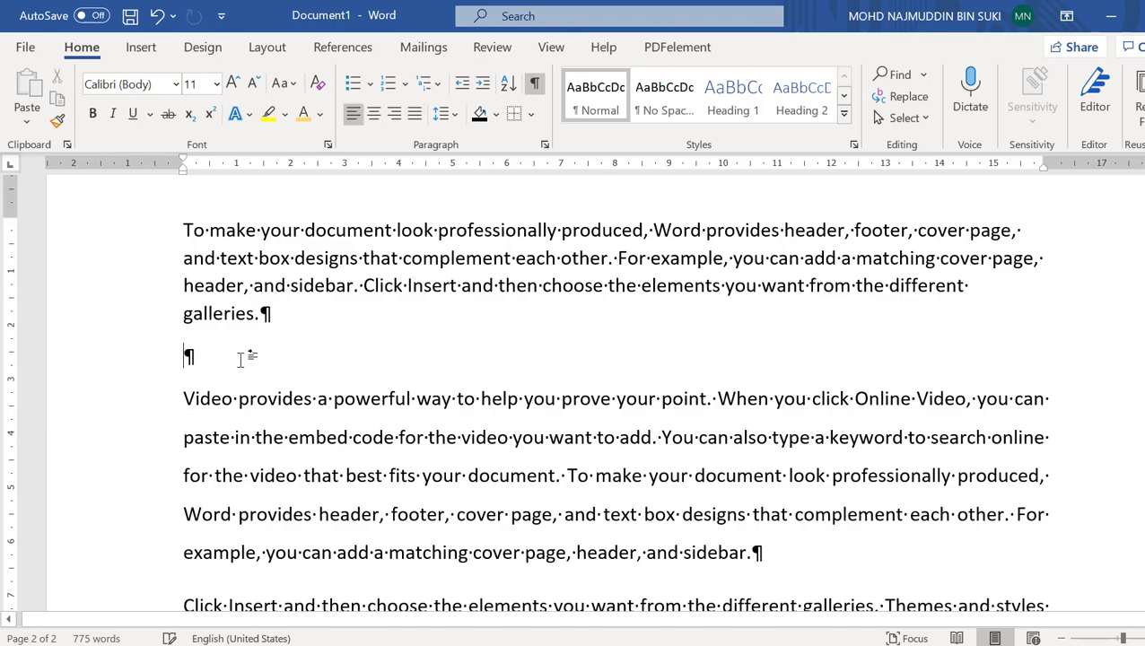
{"action": "double_click", "coordinate": [234, 369]}
{"action": "right_click", "coordinate": [189, 376]}
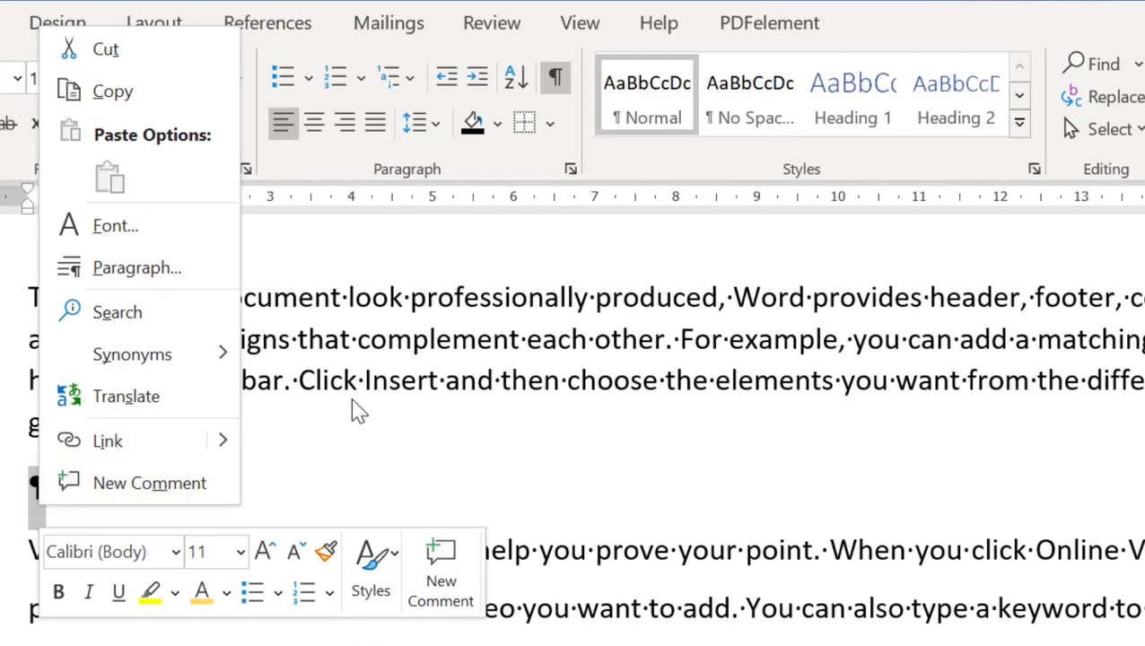
{"action": "left_click", "coordinate": [187, 287]}
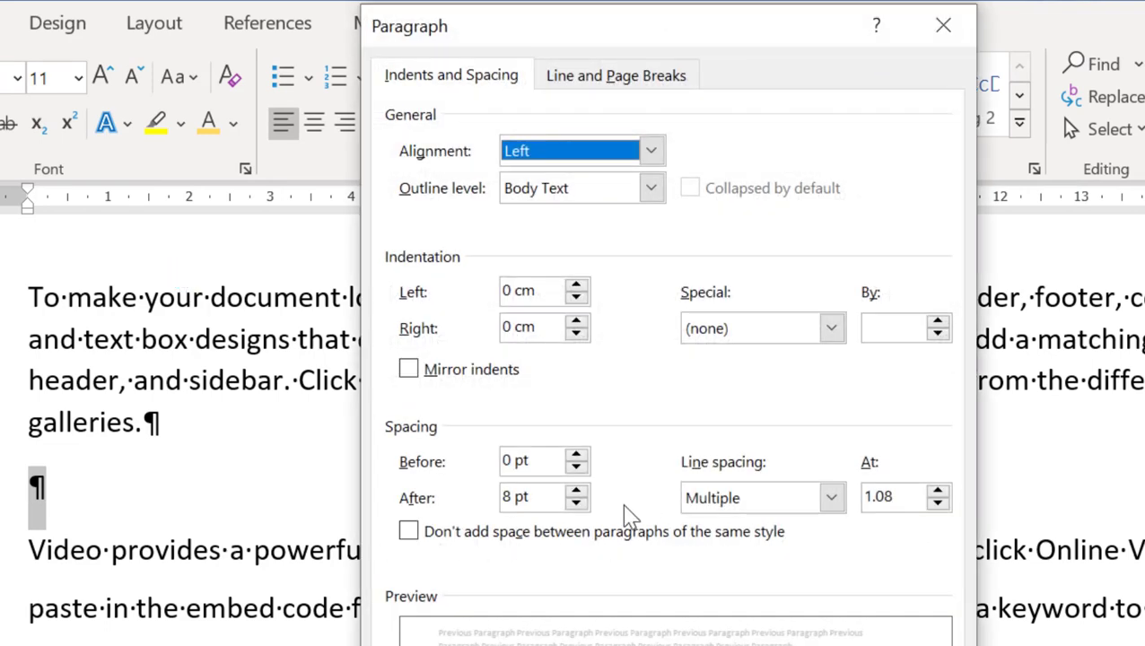
{"action": "left_click", "coordinate": [545, 498]}
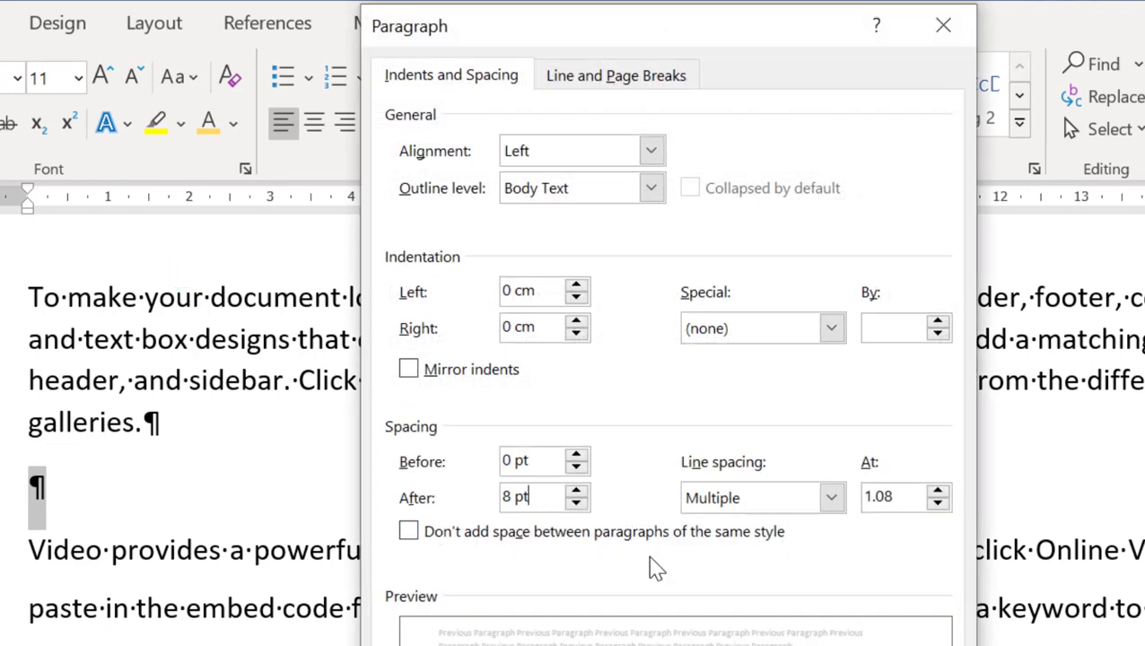
{"action": "type", "text": "0"}
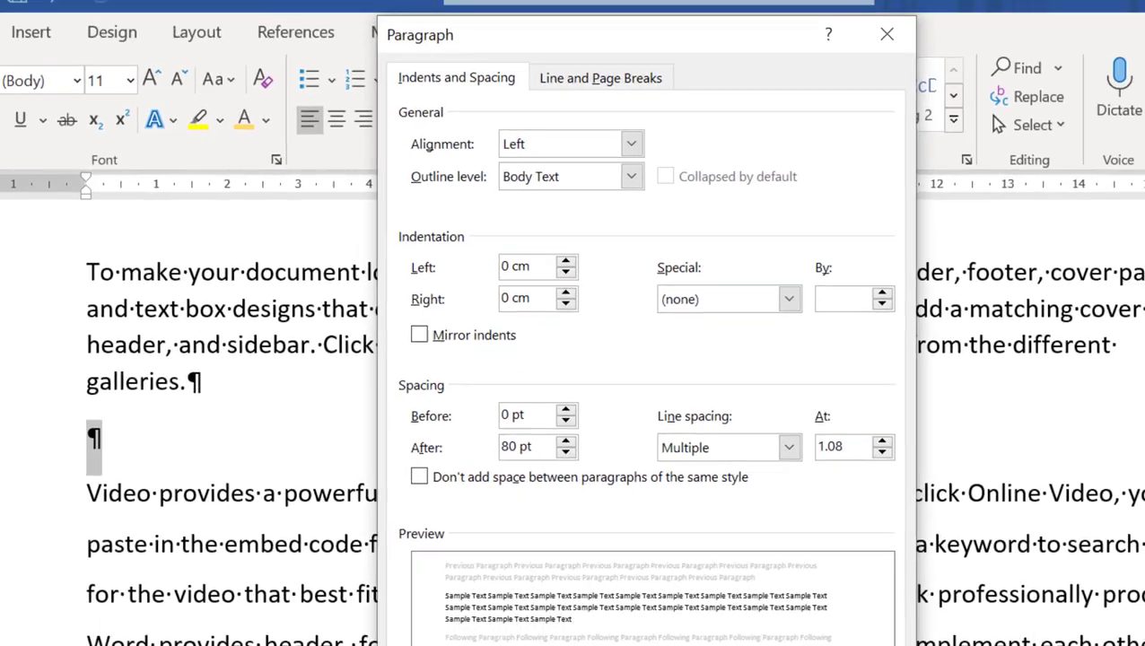
{"action": "left_click", "coordinate": [690, 573]}
{"action": "left_click", "coordinate": [206, 358]}
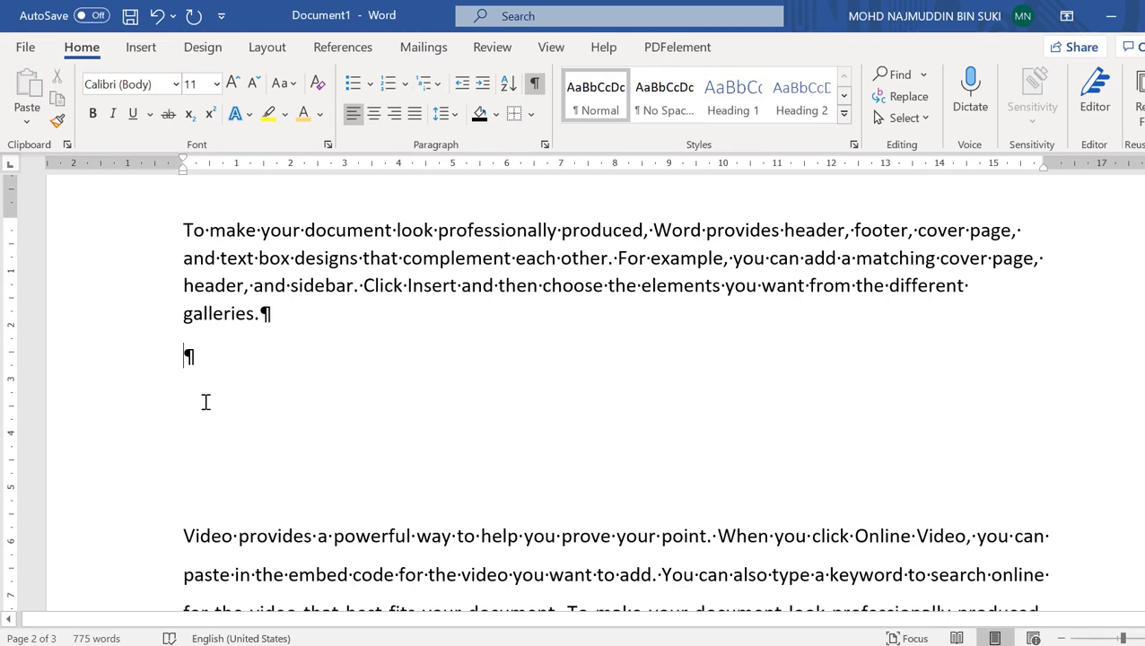
Step: Insert three empty paragraphs after the "Video provides" paragraph, which ends in "header, and sidebar."
{"action": "scroll", "coordinate": [188, 421], "scroll_direction": "down", "scroll_amount": 5}
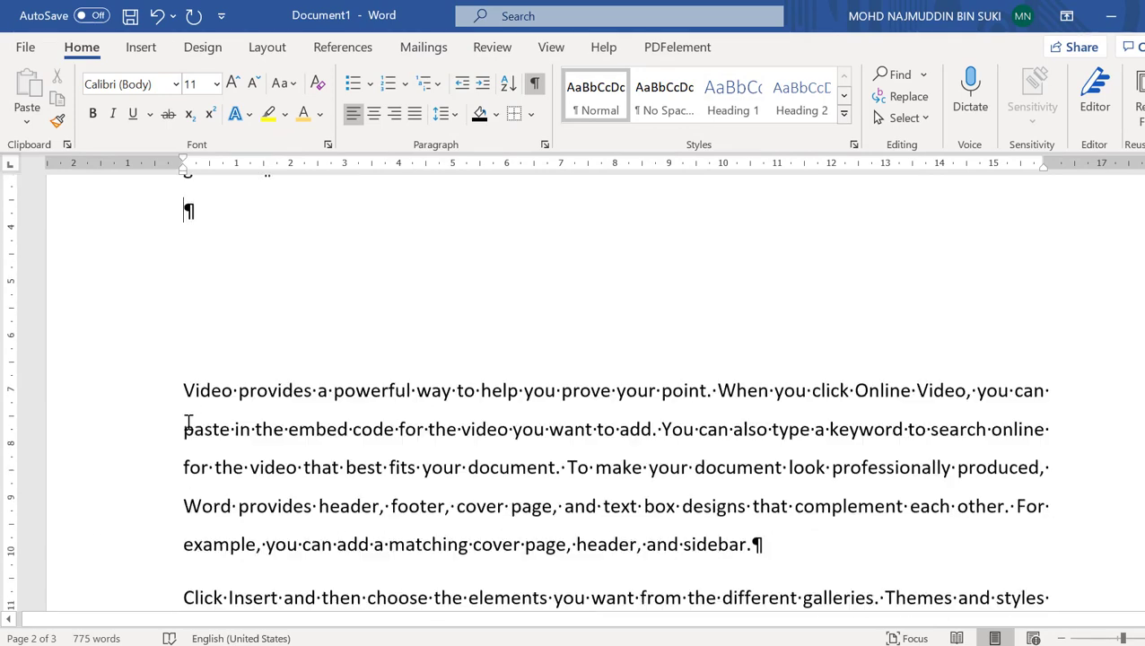
{"action": "key", "text": "ctrl+j"}
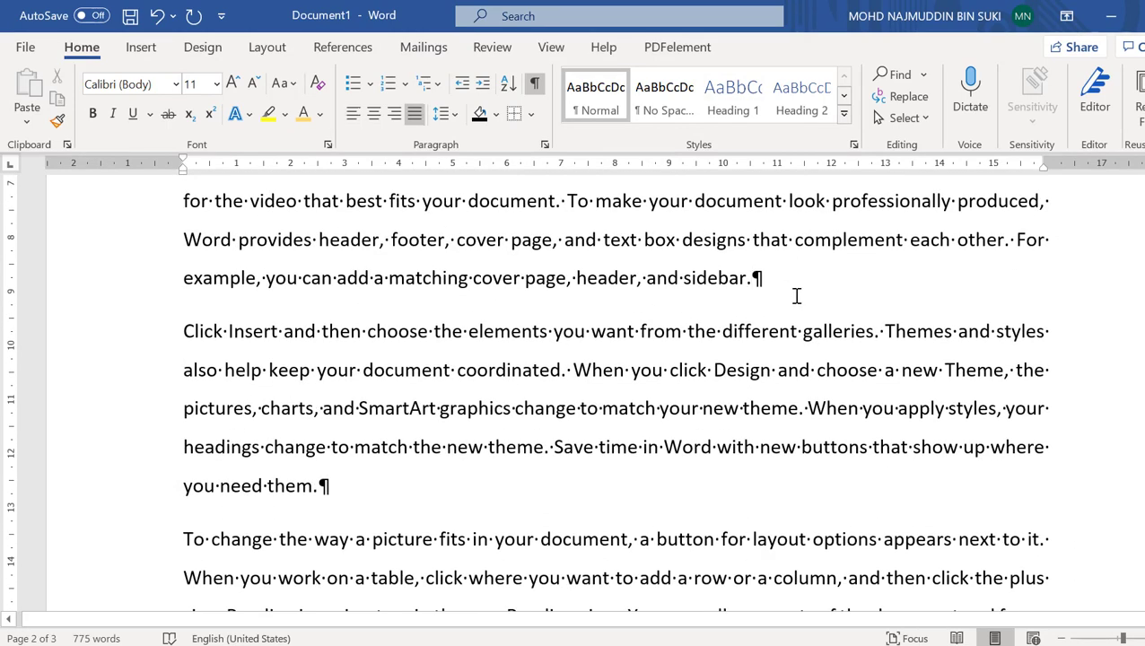
{"action": "key", "text": "Return"}
{"action": "key", "text": "Return"}
{"action": "key", "text": "Return"}
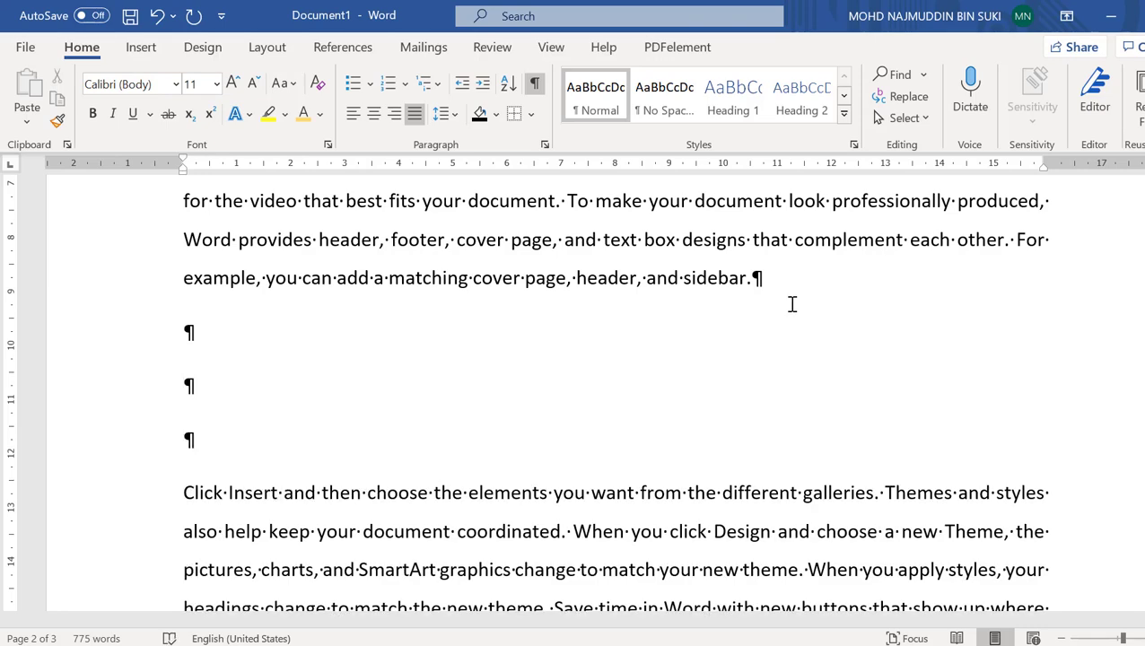
Step: Hide the formatting marks to compare the gaps above and below the "Video provides" paragraph, and show them again
{"action": "left_click", "coordinate": [534, 83]}
{"action": "scroll", "coordinate": [346, 399], "scroll_direction": "up", "scroll_amount": 5}
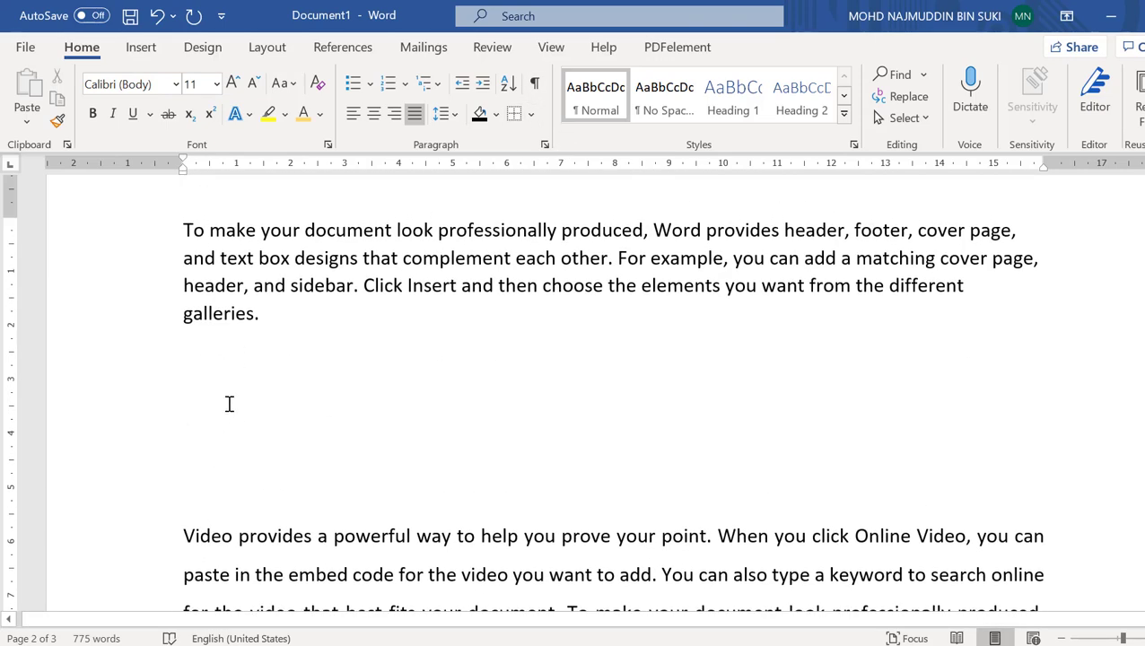
{"action": "scroll", "coordinate": [210, 370], "scroll_direction": "down", "scroll_amount": 5}
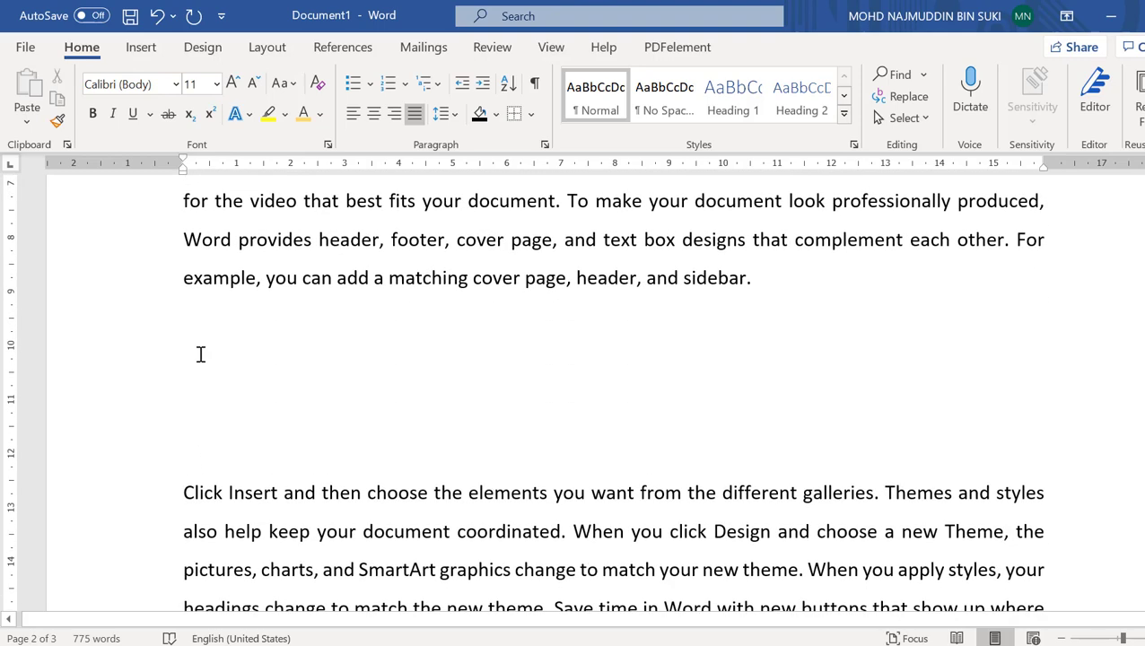
{"action": "scroll", "coordinate": [268, 388], "scroll_direction": "up", "scroll_amount": 2}
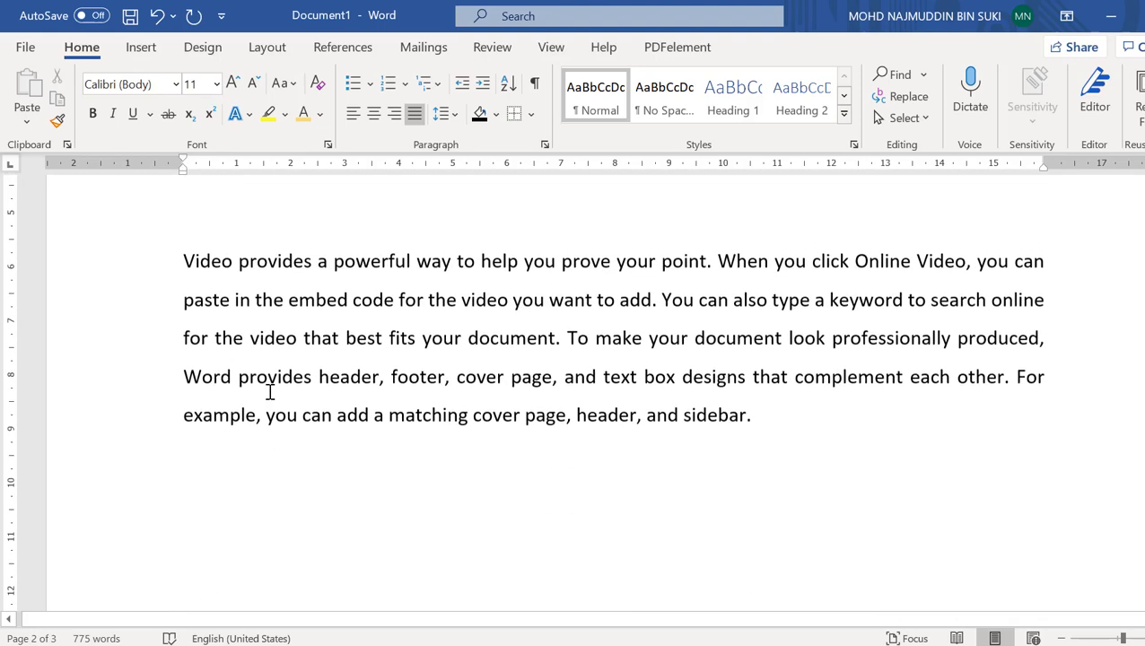
{"action": "scroll", "coordinate": [269, 392], "scroll_direction": "up", "scroll_amount": 3}
{"action": "left_click", "coordinate": [534, 83]}
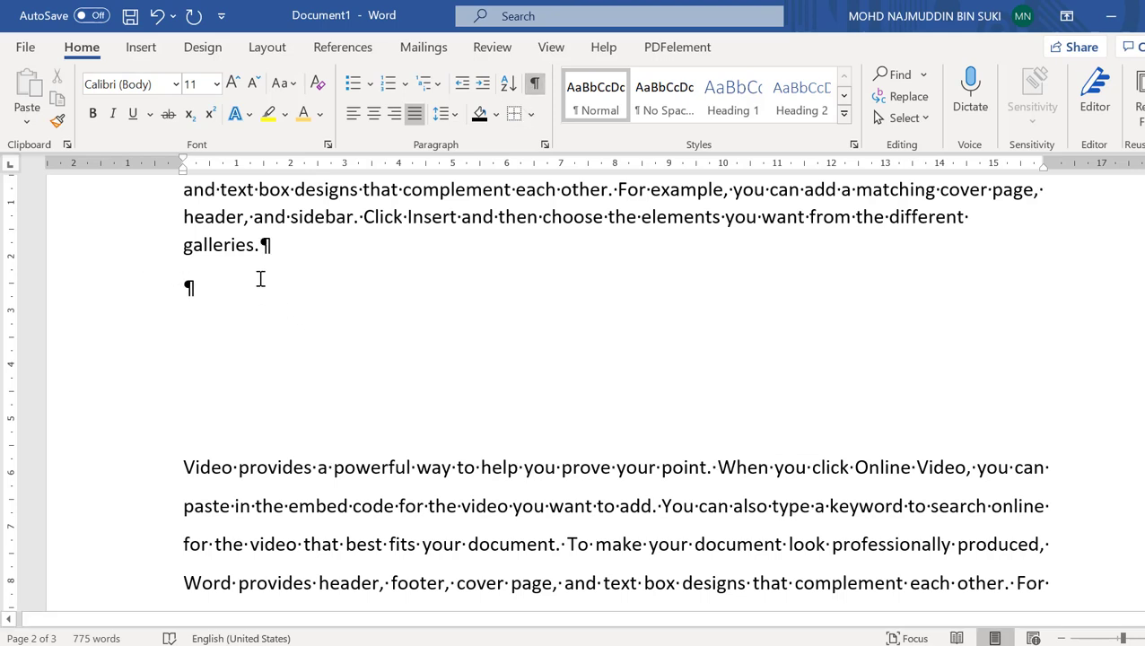
Step: Delete the empty paragraph above "Video provides" and all but one of the empty paragraphs below it
{"action": "left_click_drag", "start_coordinate": [187, 288], "coordinate": [230, 294]}
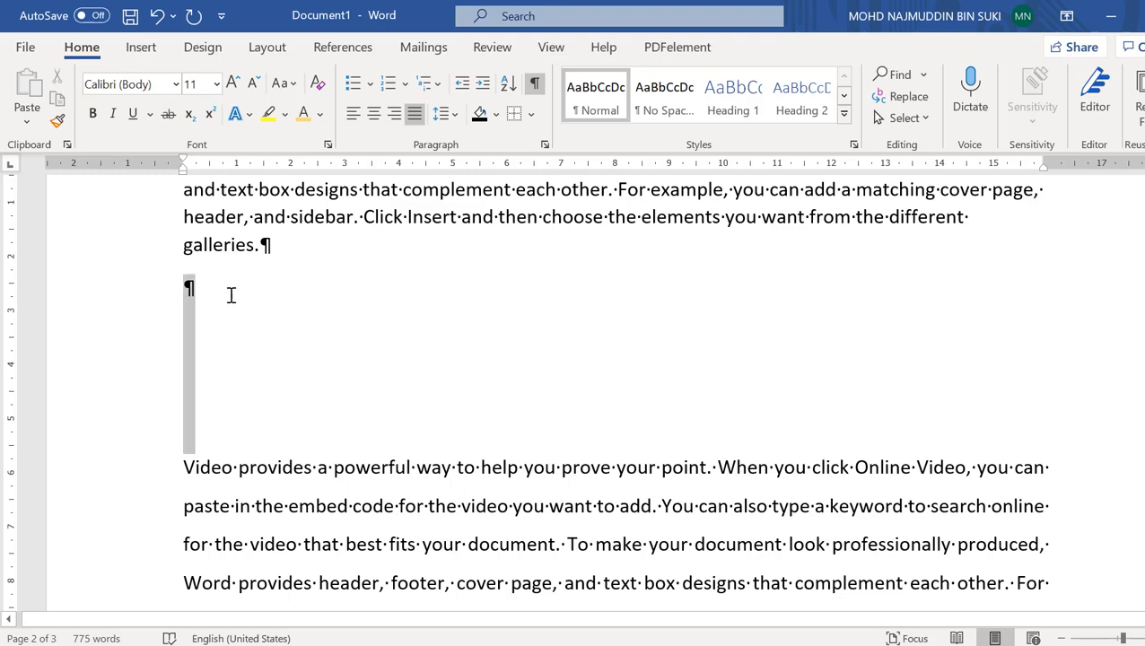
{"action": "left_click", "coordinate": [286, 364]}
{"action": "scroll", "coordinate": [289, 349], "scroll_direction": "down", "scroll_amount": 3}
{"action": "scroll", "coordinate": [289, 349], "scroll_direction": "down", "scroll_amount": 3}
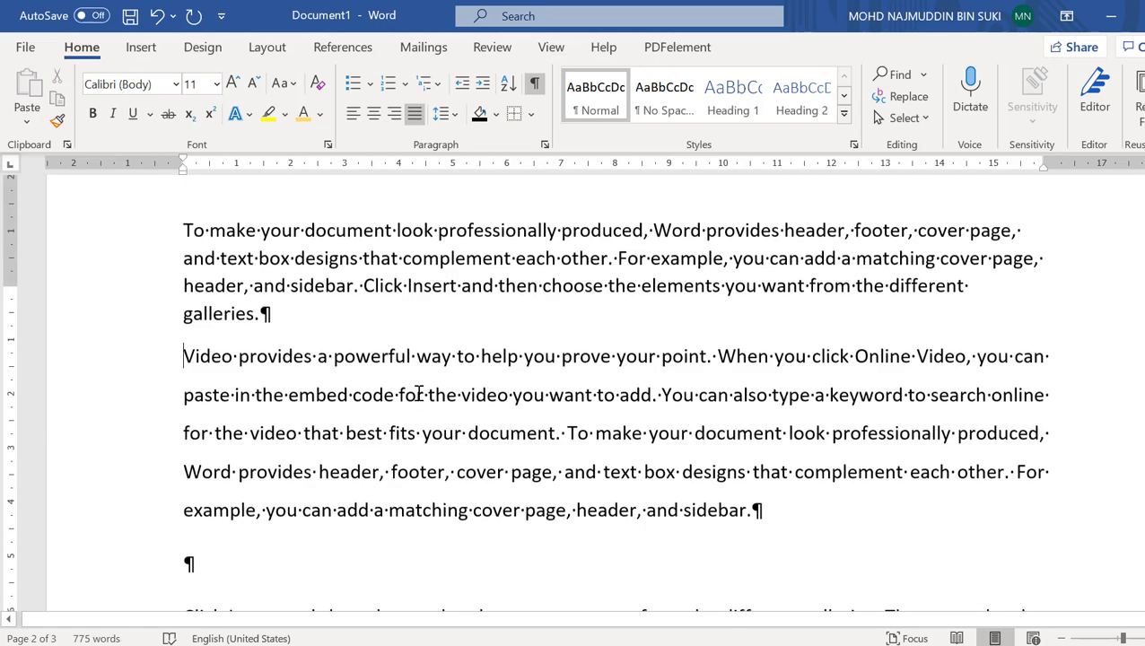
{"action": "scroll", "coordinate": [419, 391], "scroll_direction": "up", "scroll_amount": 3}
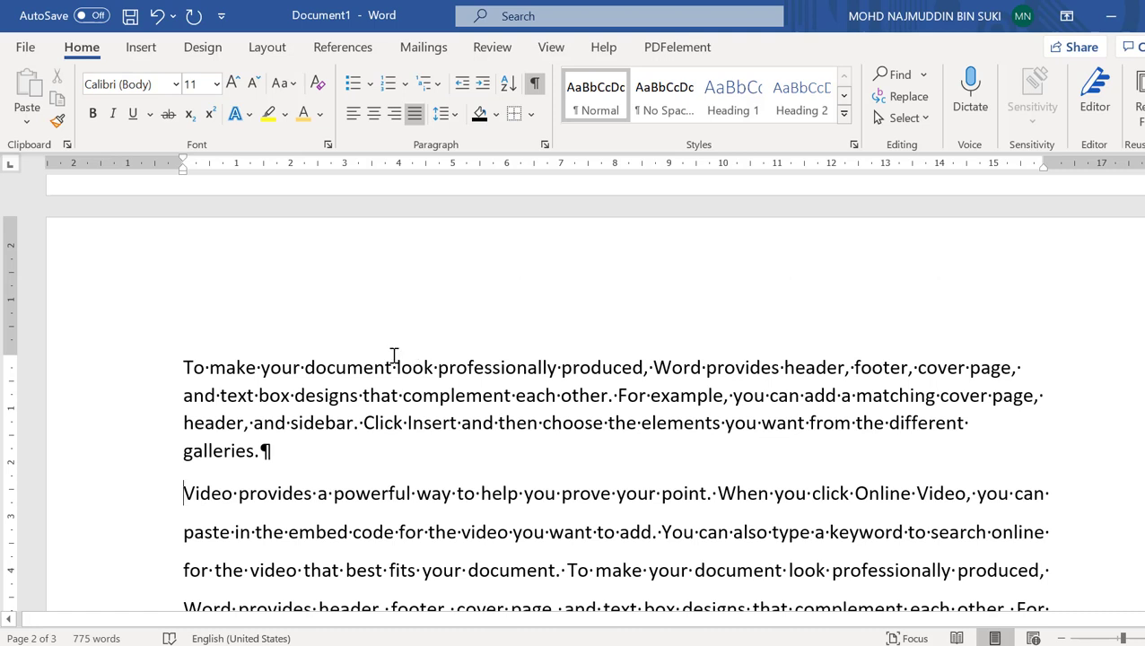
Step: Hide the paragraph marks and other formatting symbols in the document
{"action": "left_click", "coordinate": [321, 115]}
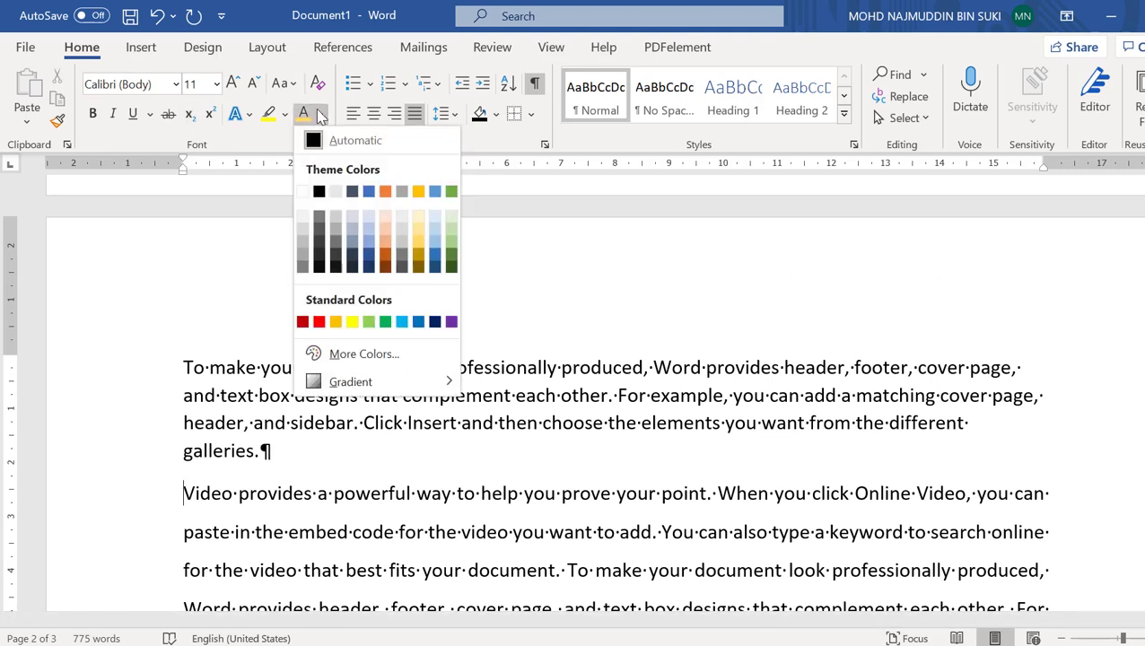
{"action": "left_click", "coordinate": [728, 339]}
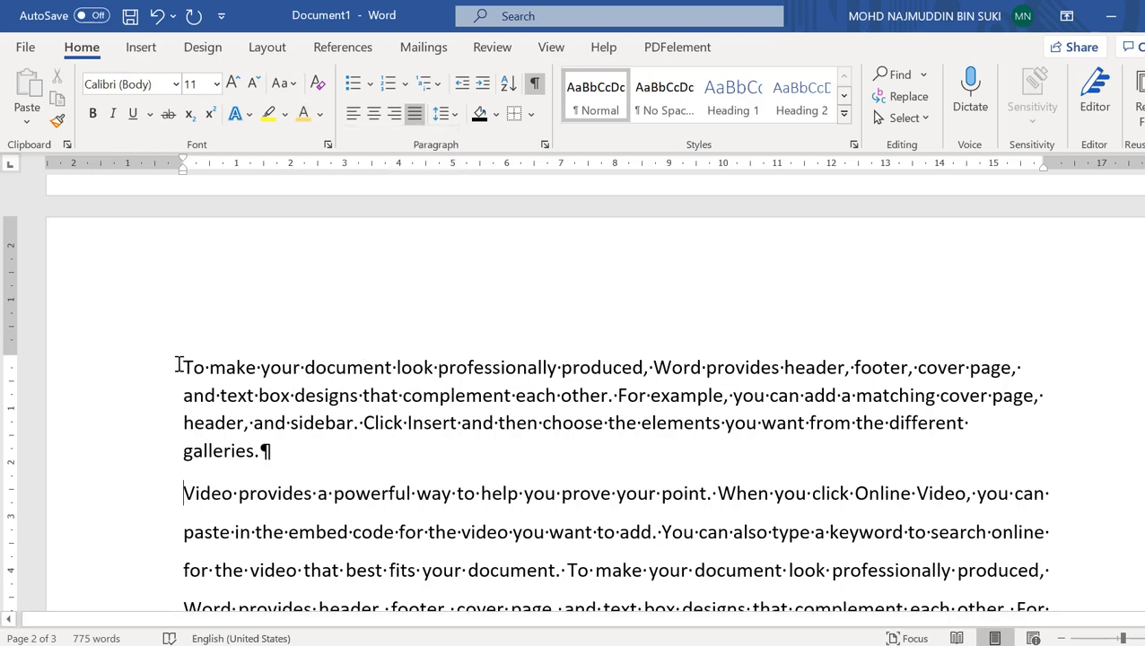
{"action": "left_click", "coordinate": [534, 82]}
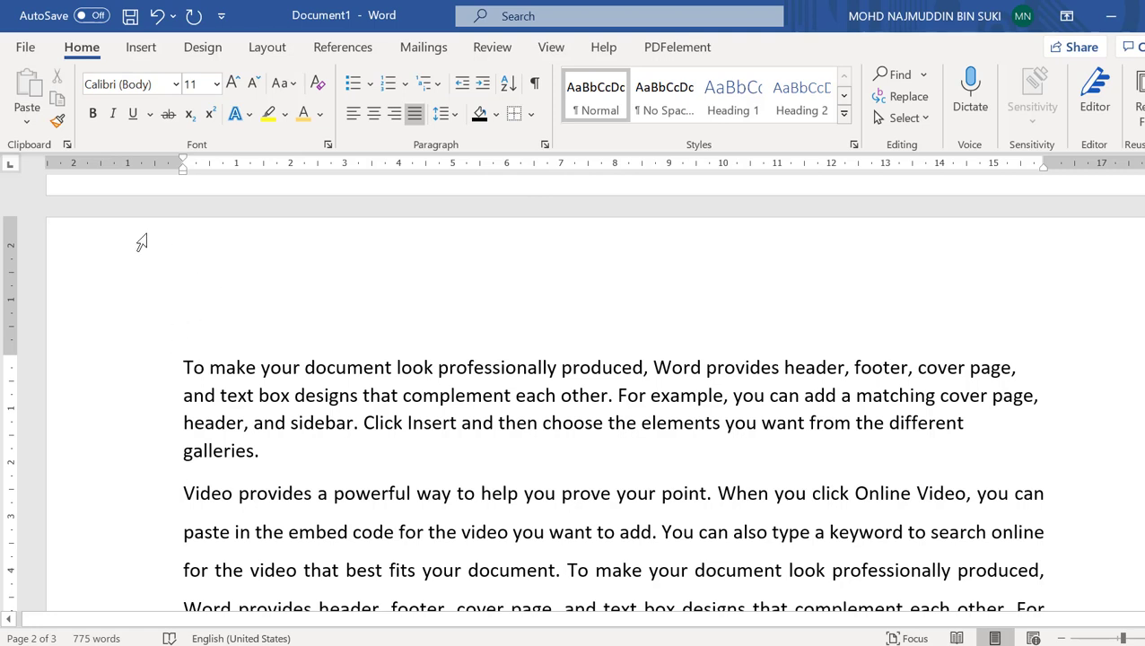
Step: Shade the "Video provides" paragraph dark gray and the "To make your document" paragraph black
{"action": "scroll", "coordinate": [234, 261], "scroll_direction": "down", "scroll_amount": 1}
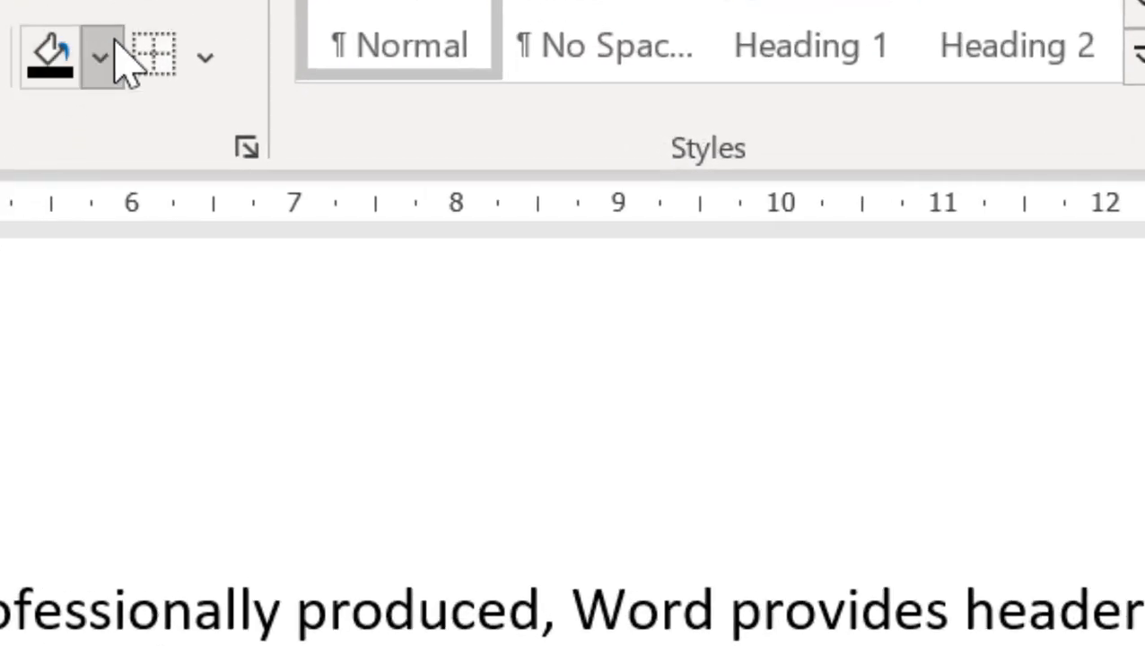
{"action": "left_click", "coordinate": [110, 42]}
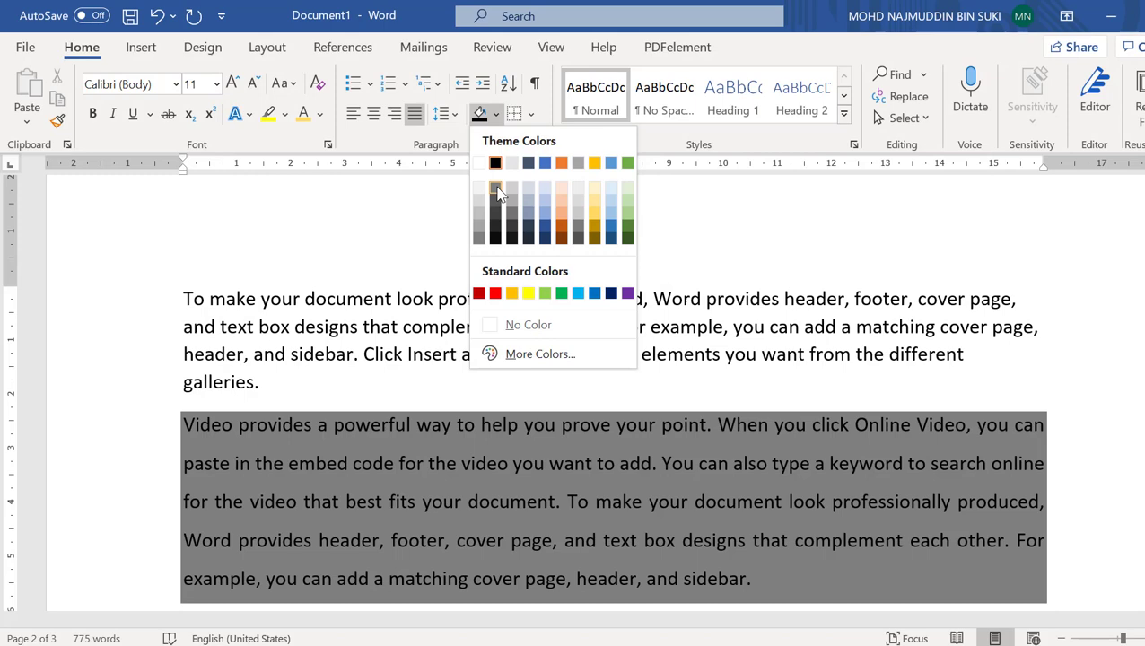
{"action": "left_click", "coordinate": [500, 194]}
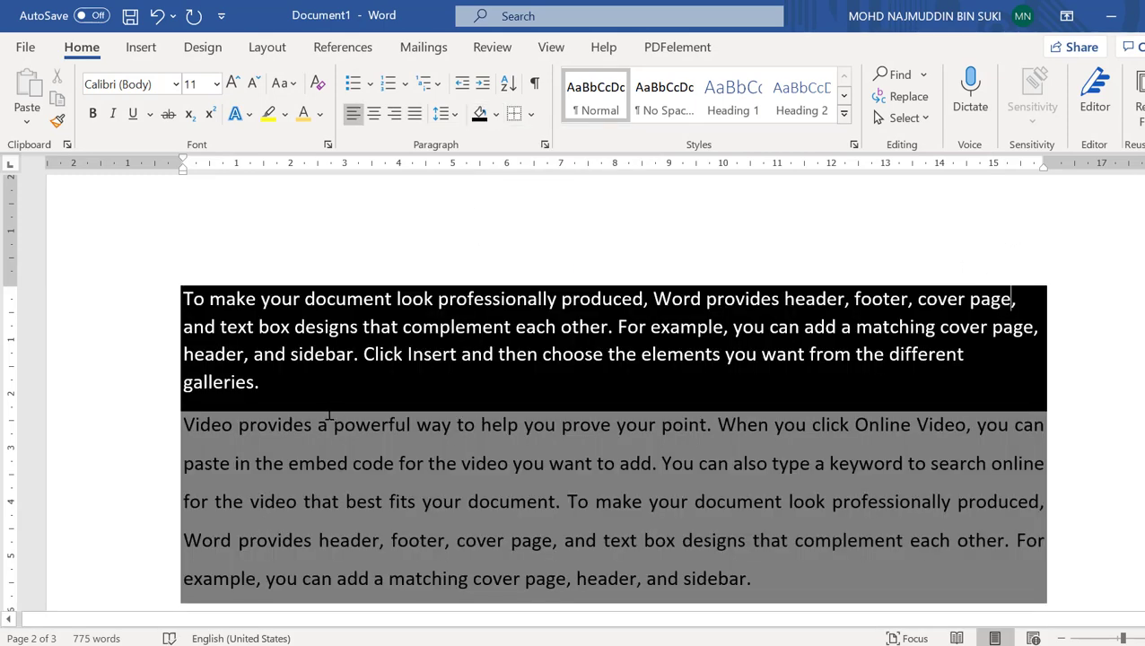
{"action": "key", "text": "ctrl+j"}
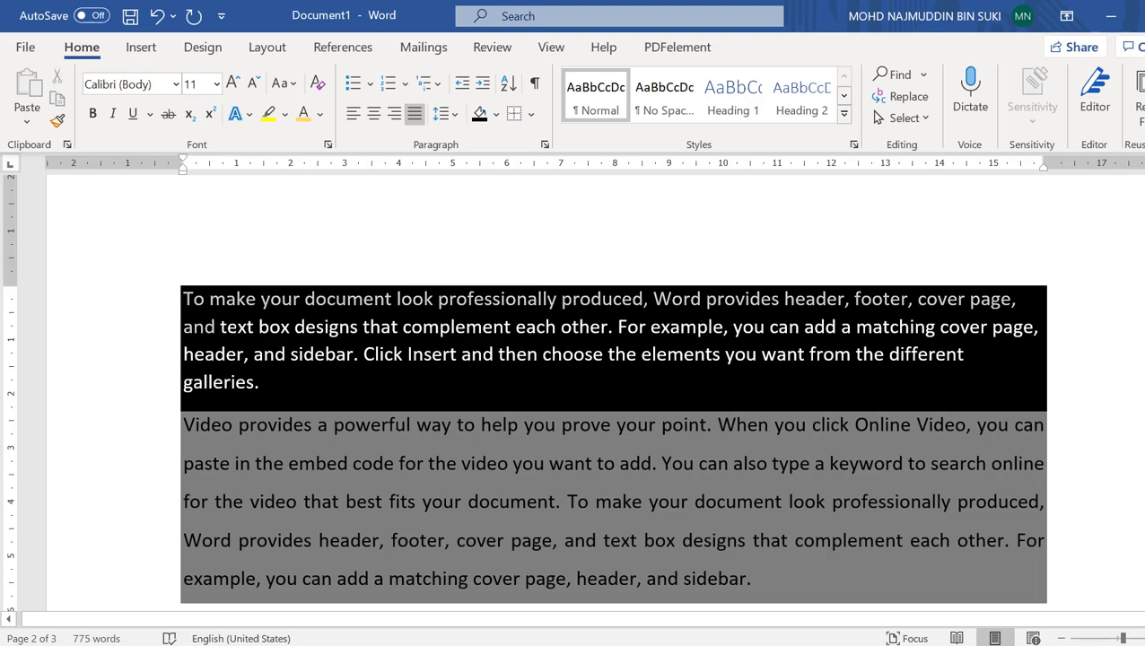
{"action": "key", "text": "ctrl+l"}
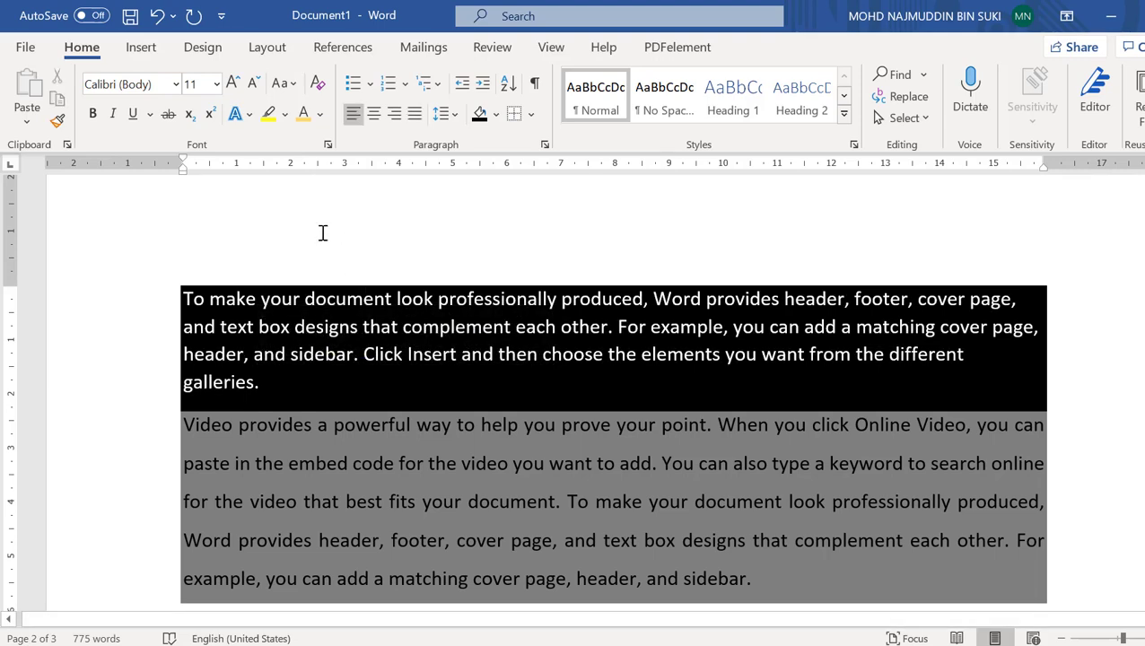
Step: Shade the "Click Insert and then choose" paragraph standard red
{"action": "scroll", "coordinate": [319, 233], "scroll_direction": "down", "scroll_amount": 3}
{"action": "scroll", "coordinate": [333, 287], "scroll_direction": "up", "scroll_amount": 2}
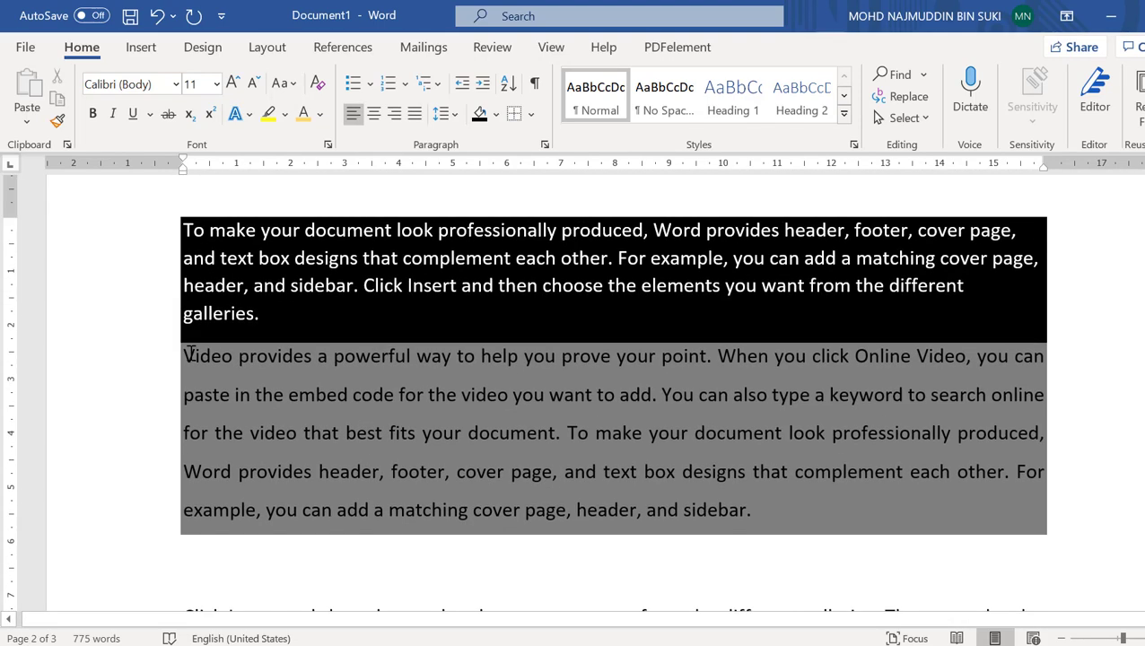
{"action": "left_click_drag", "start_coordinate": [188, 357], "coordinate": [763, 507]}
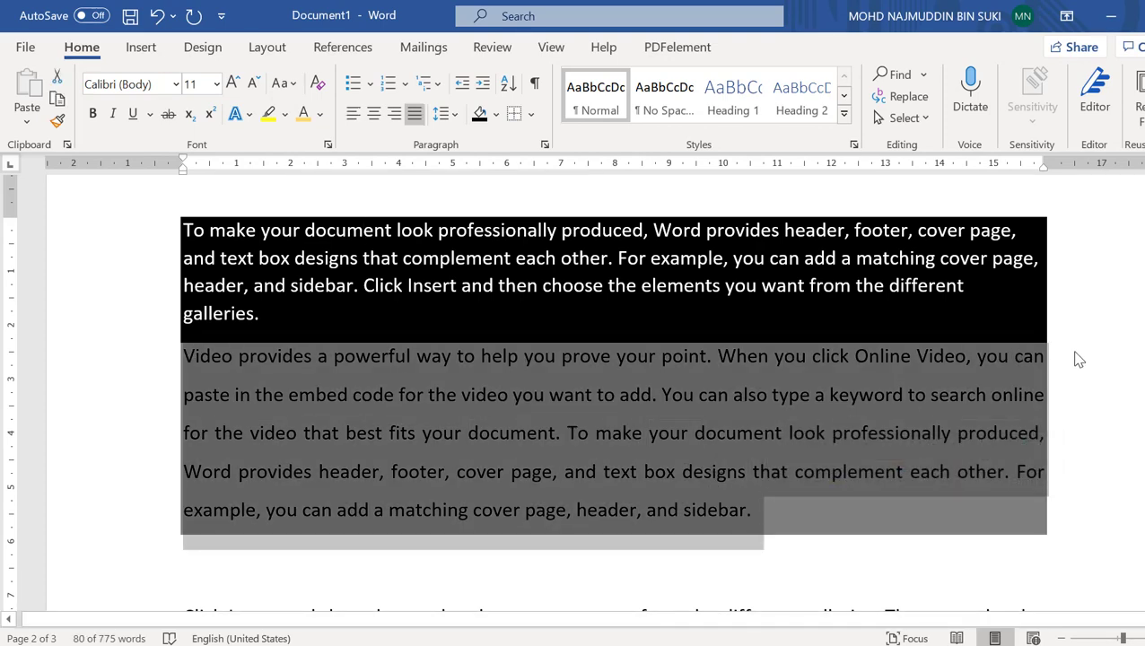
{"action": "left_click", "coordinate": [1047, 358]}
{"action": "scroll", "coordinate": [198, 357], "scroll_direction": "down", "scroll_amount": 3}
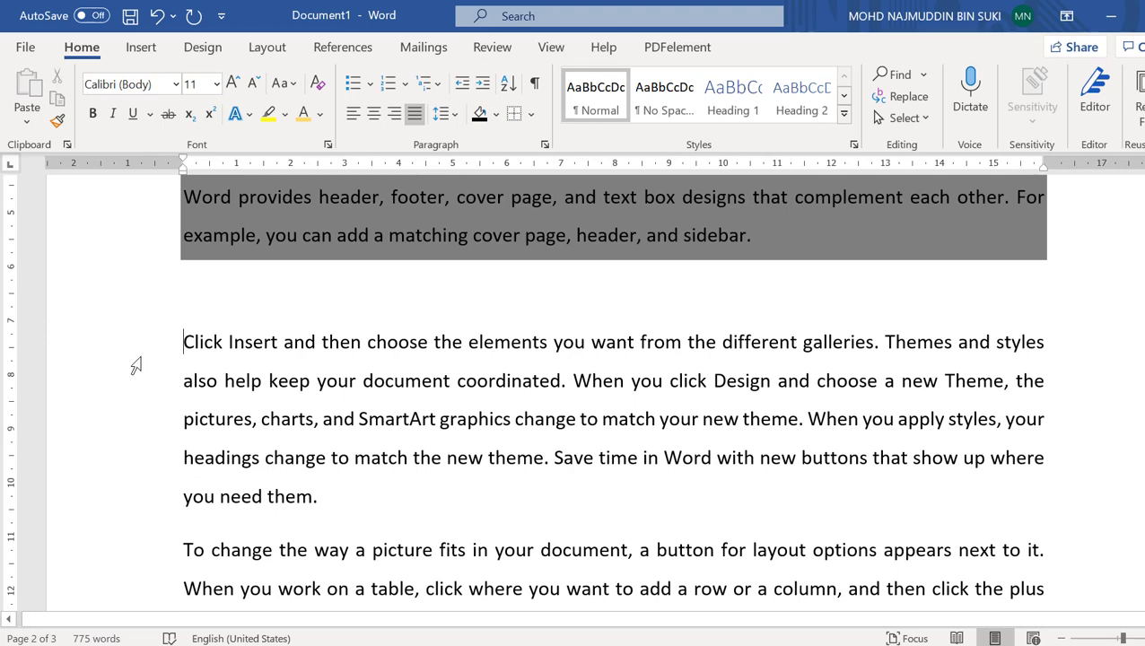
{"action": "left_click", "coordinate": [497, 115]}
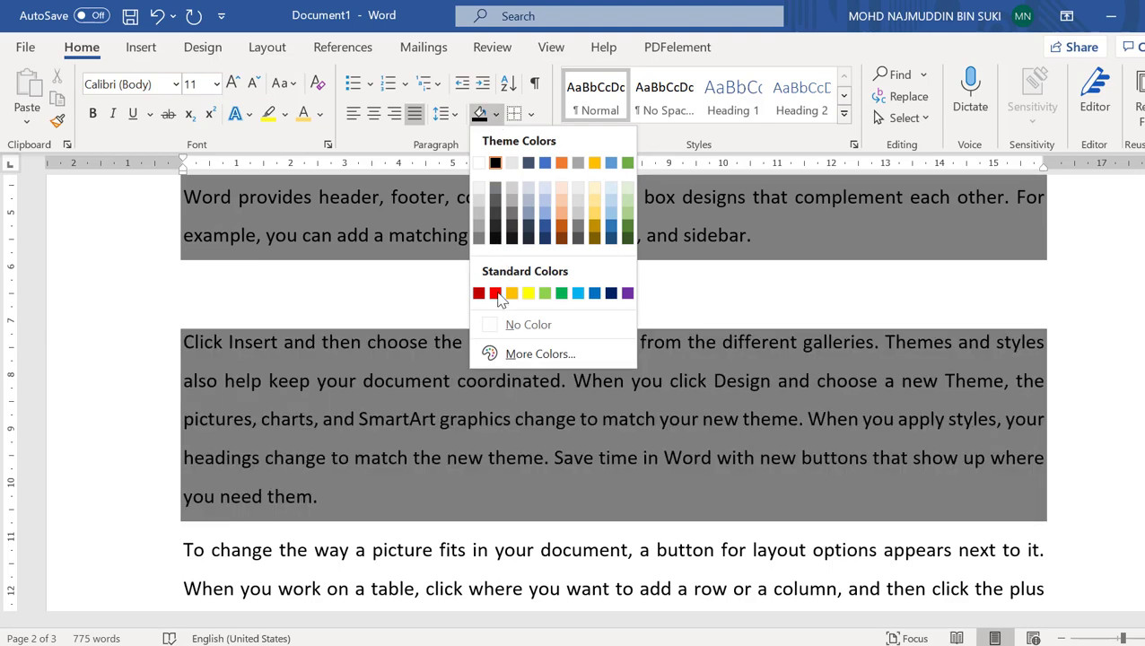
{"action": "left_click", "coordinate": [495, 293]}
{"action": "scroll", "coordinate": [345, 460], "scroll_direction": "down", "scroll_amount": 3}
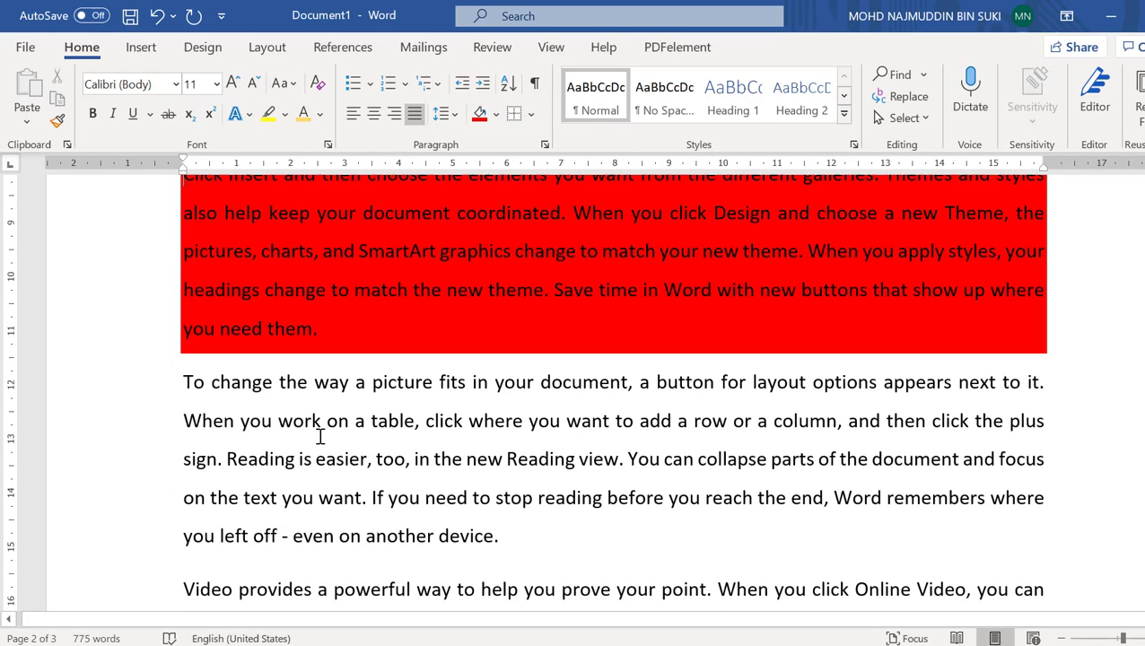
{"action": "left_click", "coordinate": [497, 114]}
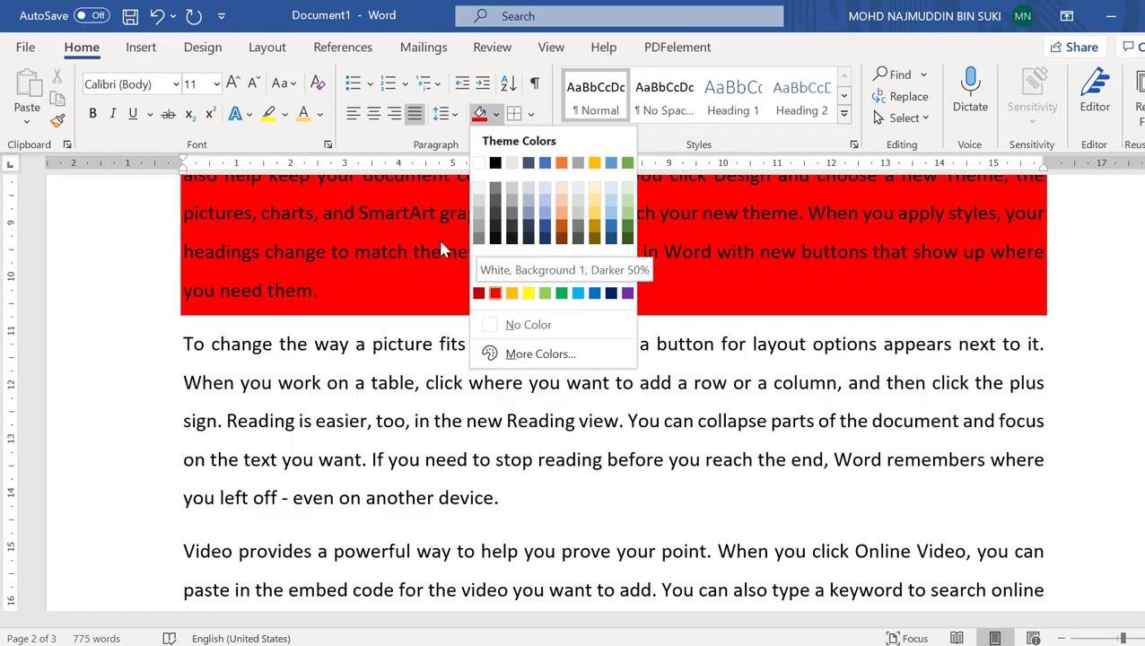
{"action": "left_click", "coordinate": [299, 378]}
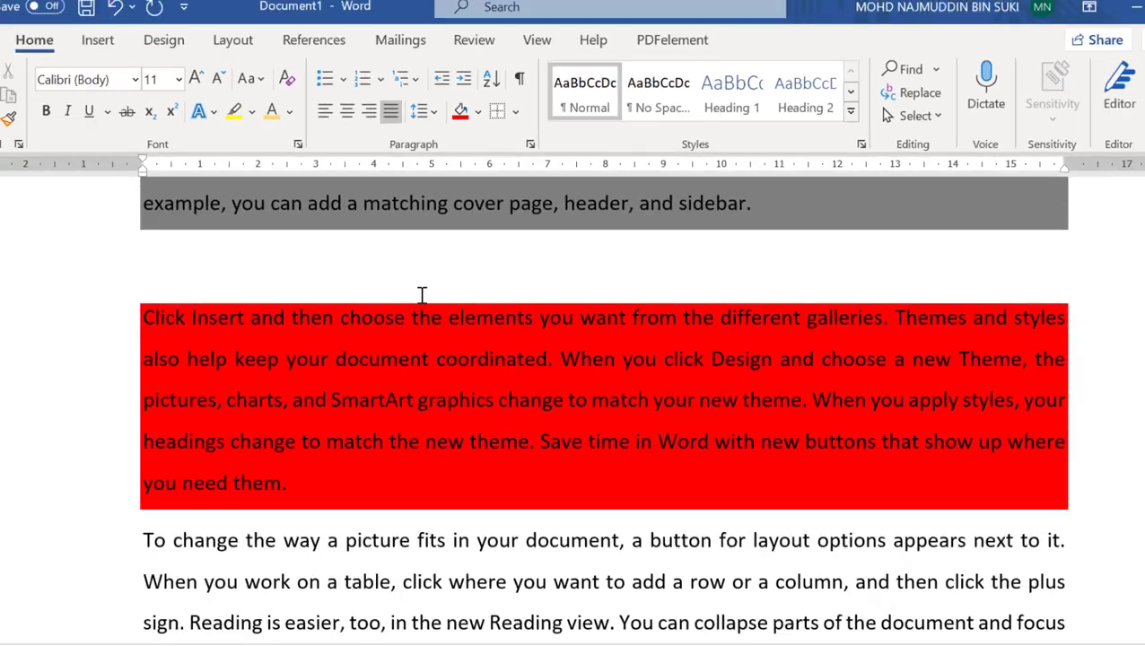
Step: Add an empty line after "show up where you need them." in the borderless table on page 2
{"action": "scroll", "coordinate": [443, 287], "scroll_direction": "down", "scroll_amount": 5}
{"action": "scroll", "coordinate": [445, 283], "scroll_direction": "down", "scroll_amount": 2}
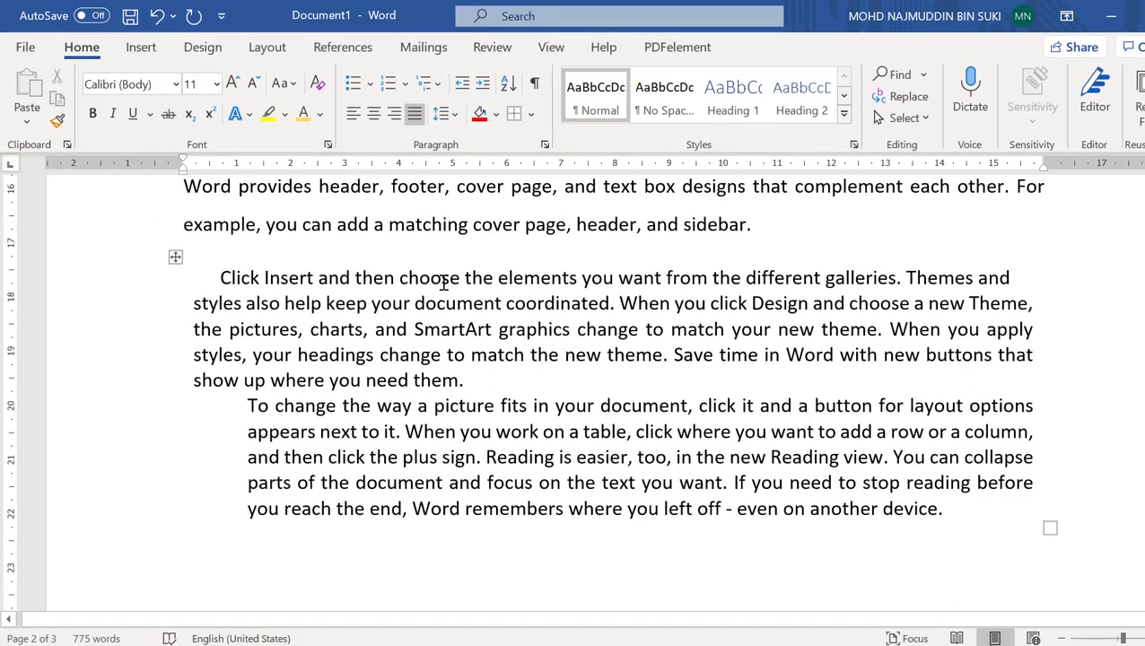
{"action": "scroll", "coordinate": [458, 288], "scroll_direction": "up", "scroll_amount": 1}
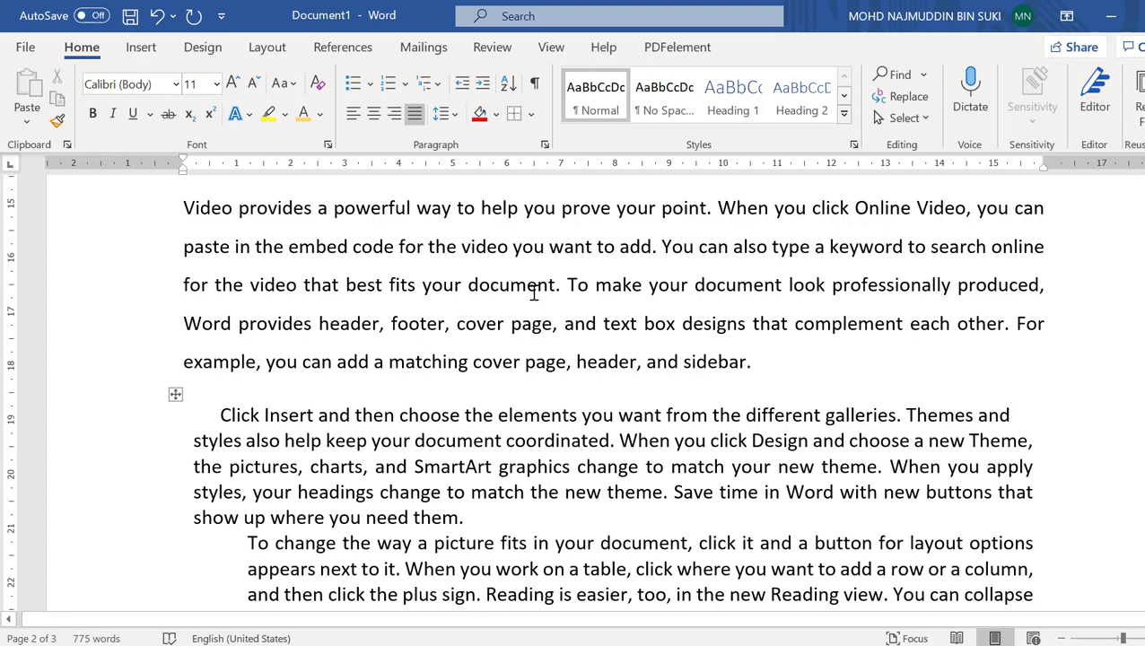
{"action": "scroll", "coordinate": [539, 284], "scroll_direction": "down", "scroll_amount": 3}
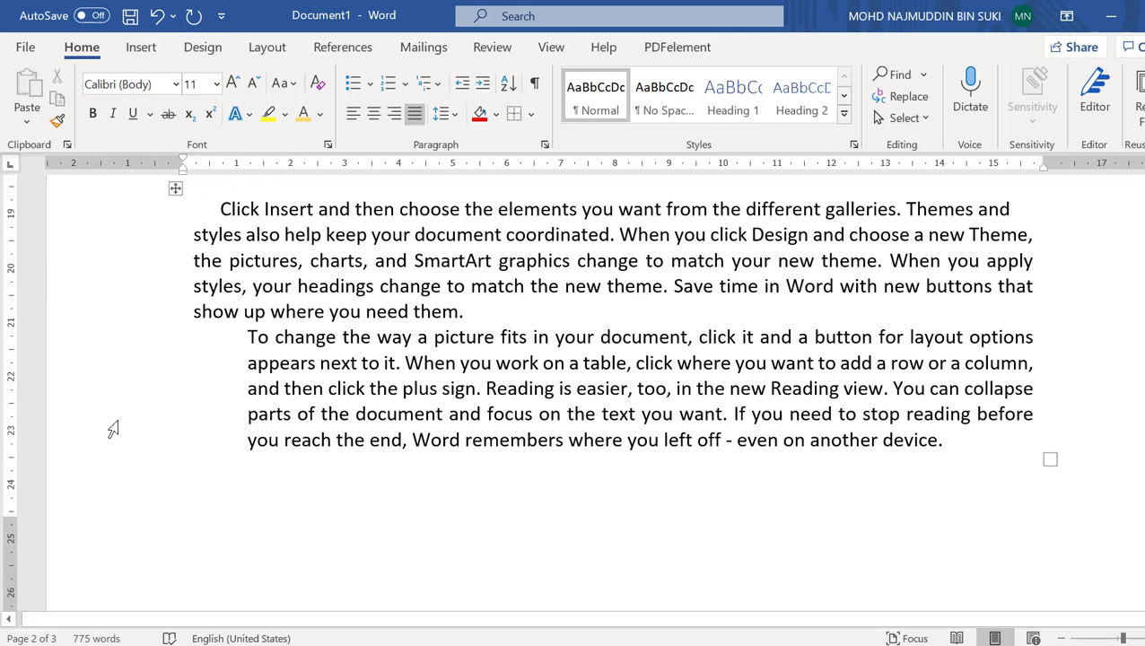
{"action": "left_click", "coordinate": [492, 316]}
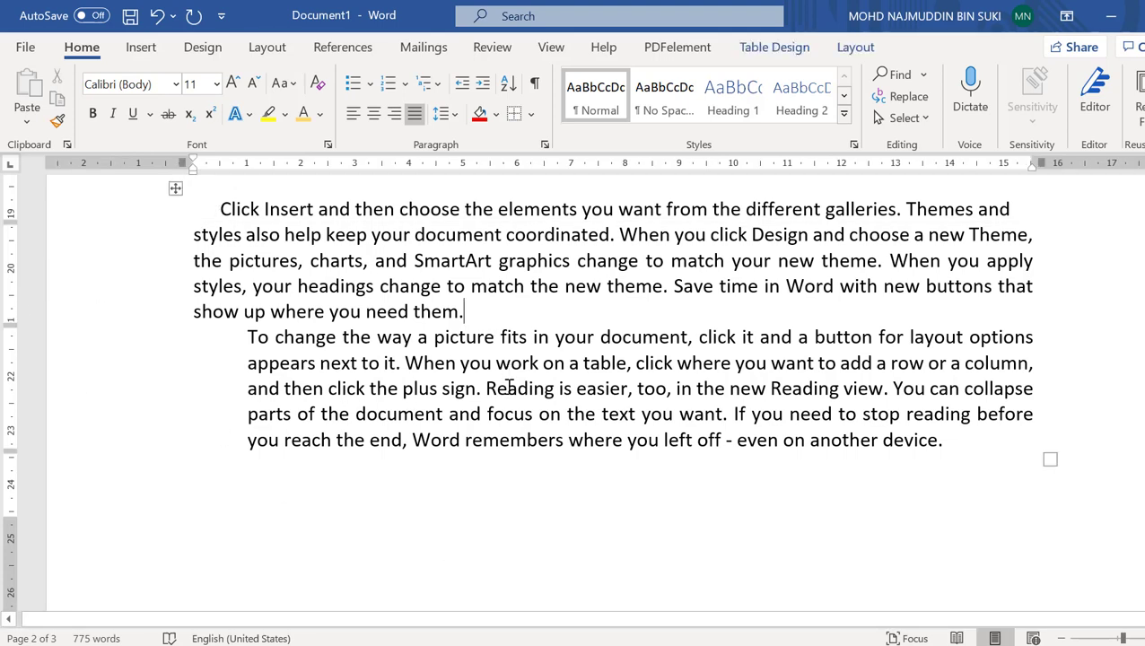
Step: Try to indent the table line starting with "styles also help" using a tab
{"action": "key", "text": "ctrl+Tab"}
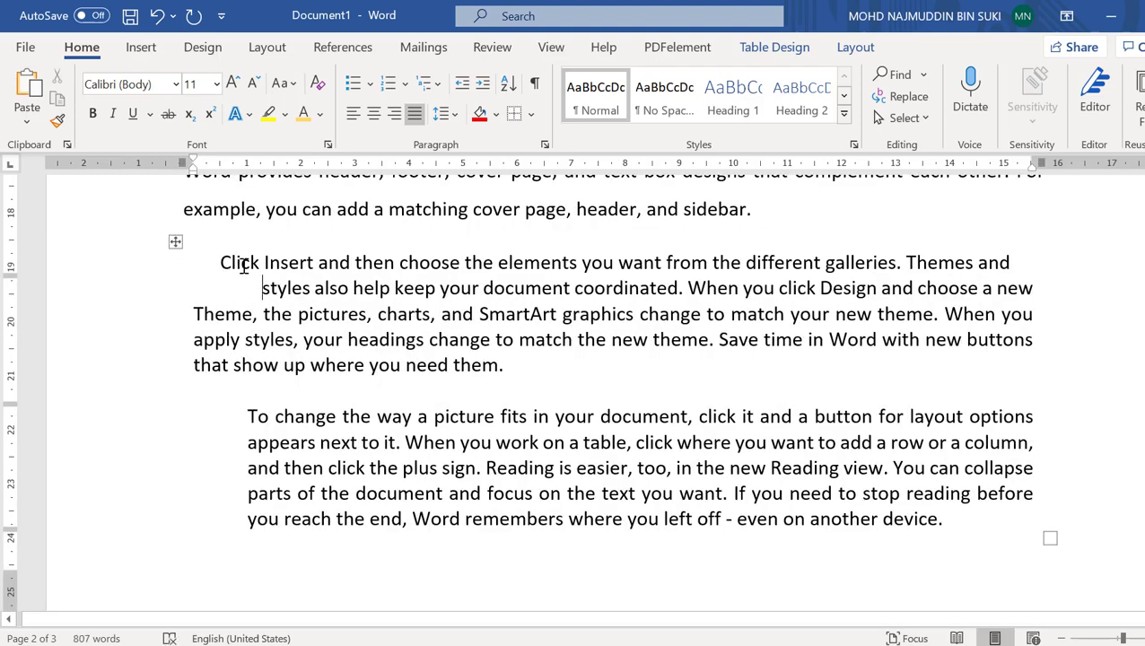
{"action": "key", "text": "BackSpace"}
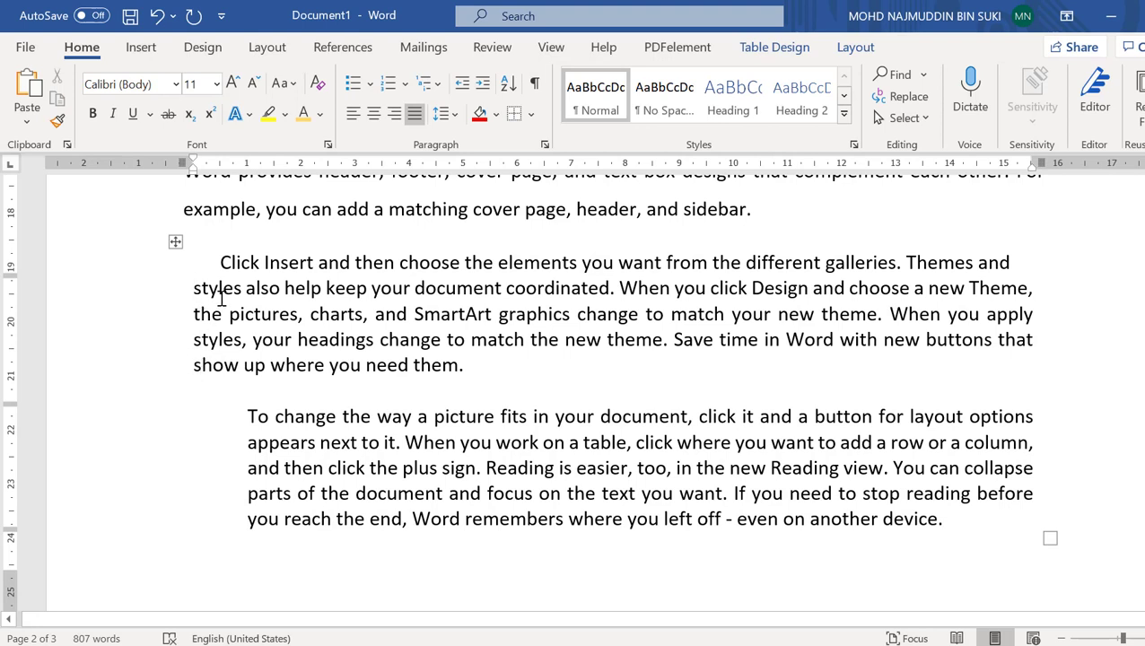
{"action": "left_click", "coordinate": [221, 258]}
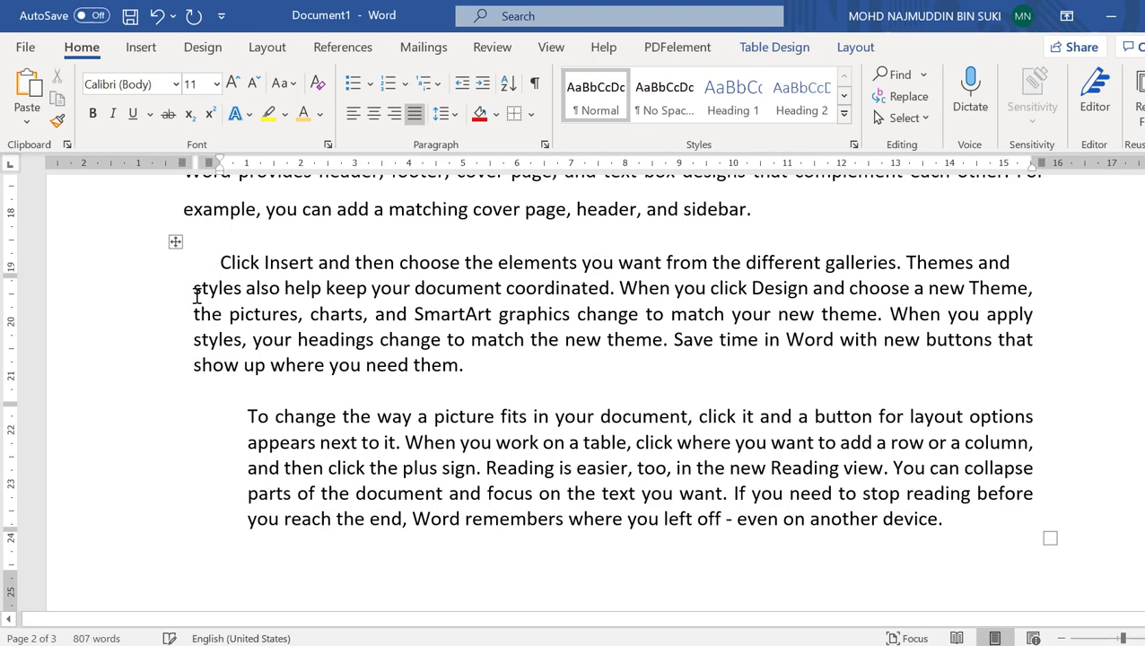
{"action": "left_click", "coordinate": [196, 289]}
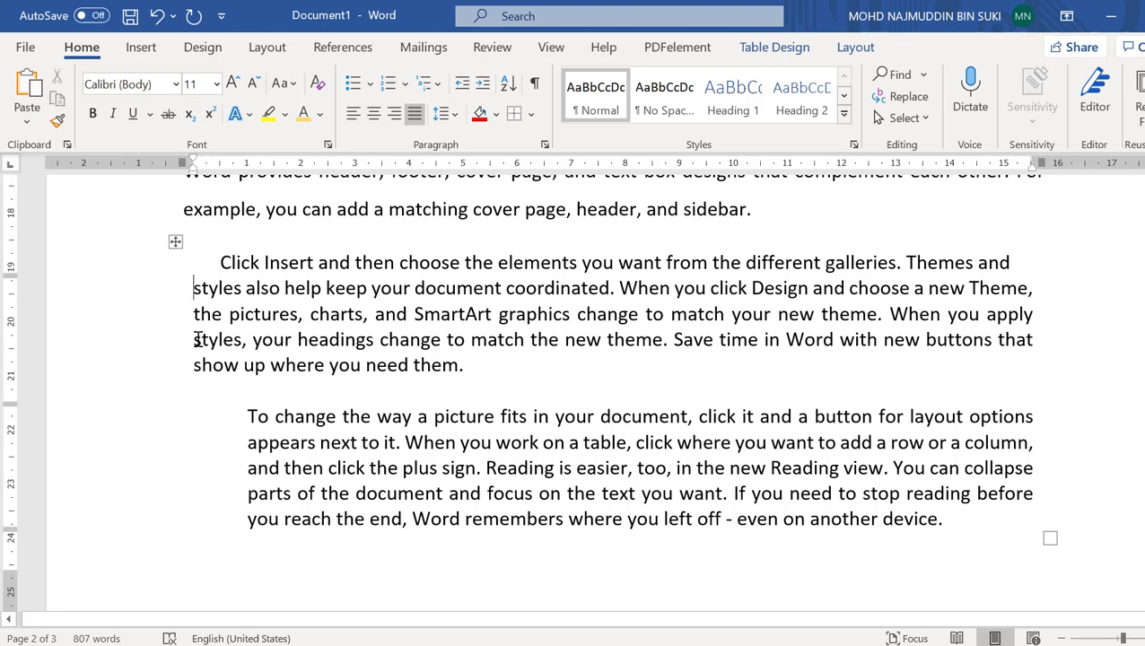
Step: Apply All Borders to the whole table that starts with "Click Insert and then choose"
{"action": "scroll", "coordinate": [193, 296], "scroll_direction": "up", "scroll_amount": 3}
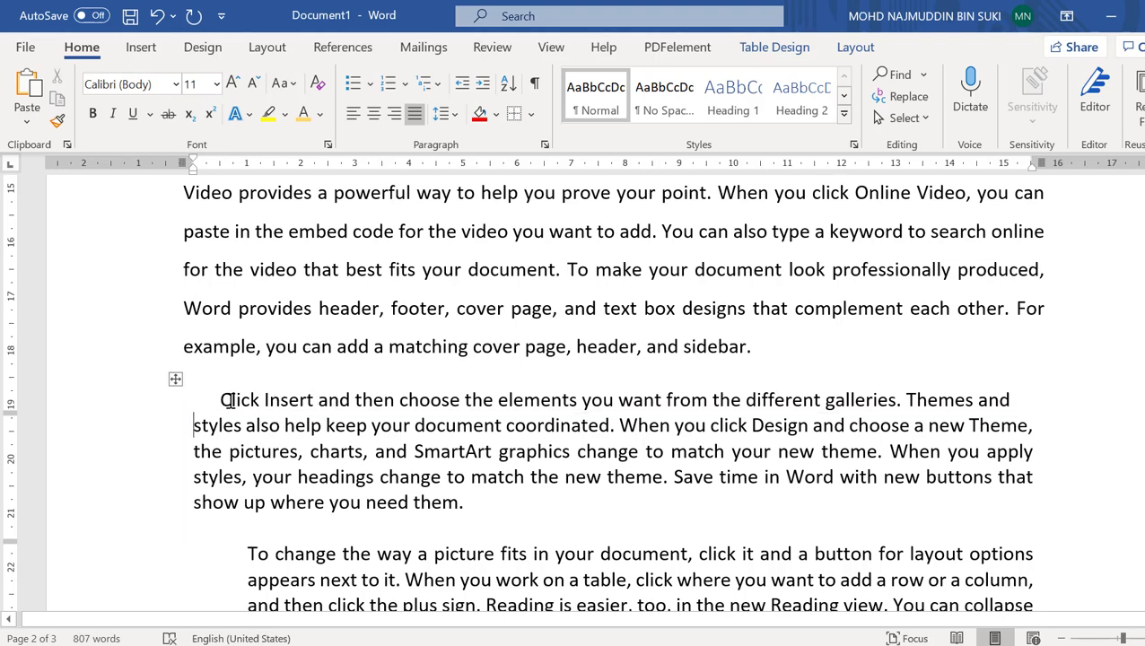
{"action": "left_click", "coordinate": [175, 379]}
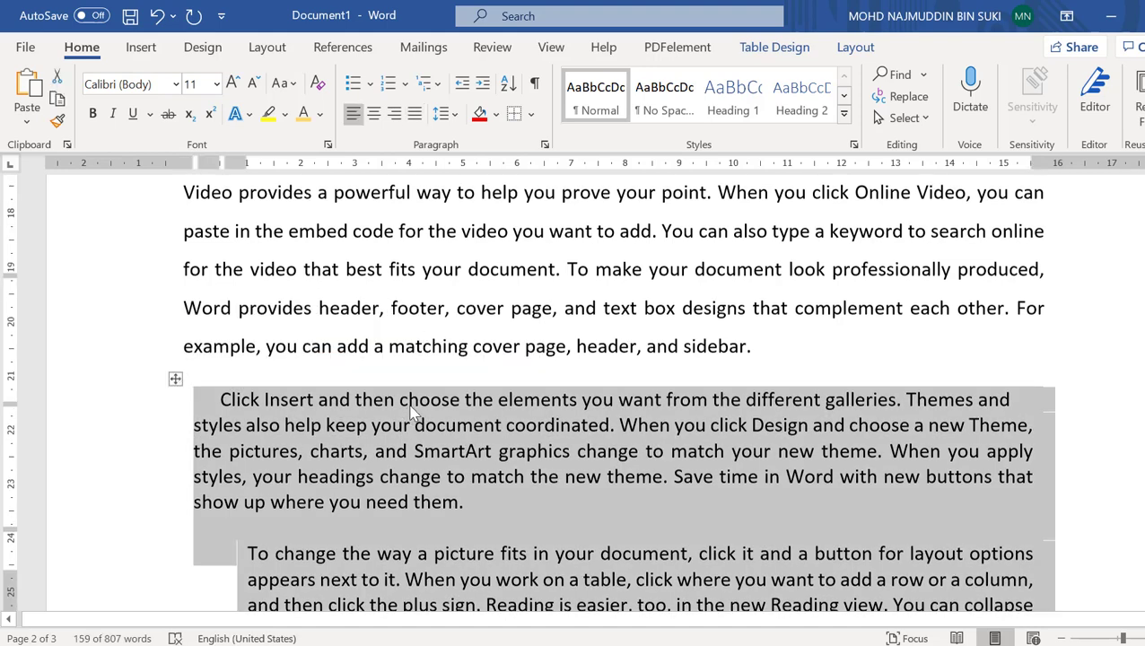
{"action": "scroll", "coordinate": [484, 256], "scroll_direction": "down", "scroll_amount": 3}
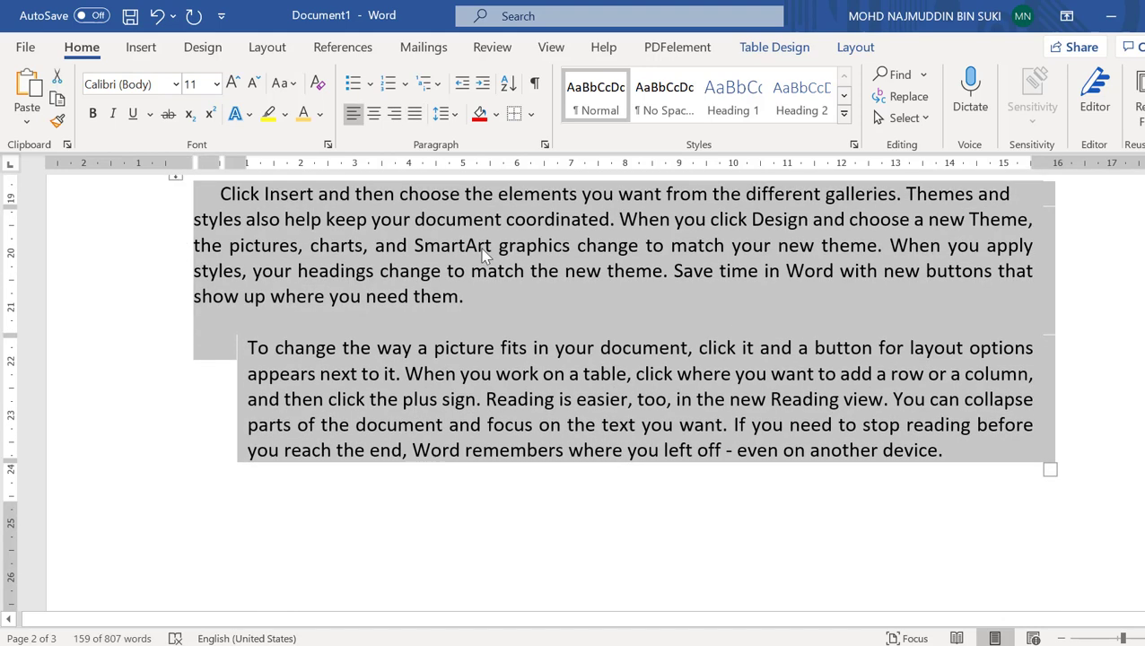
{"action": "left_click", "coordinate": [530, 114]}
{"action": "left_click", "coordinate": [538, 278]}
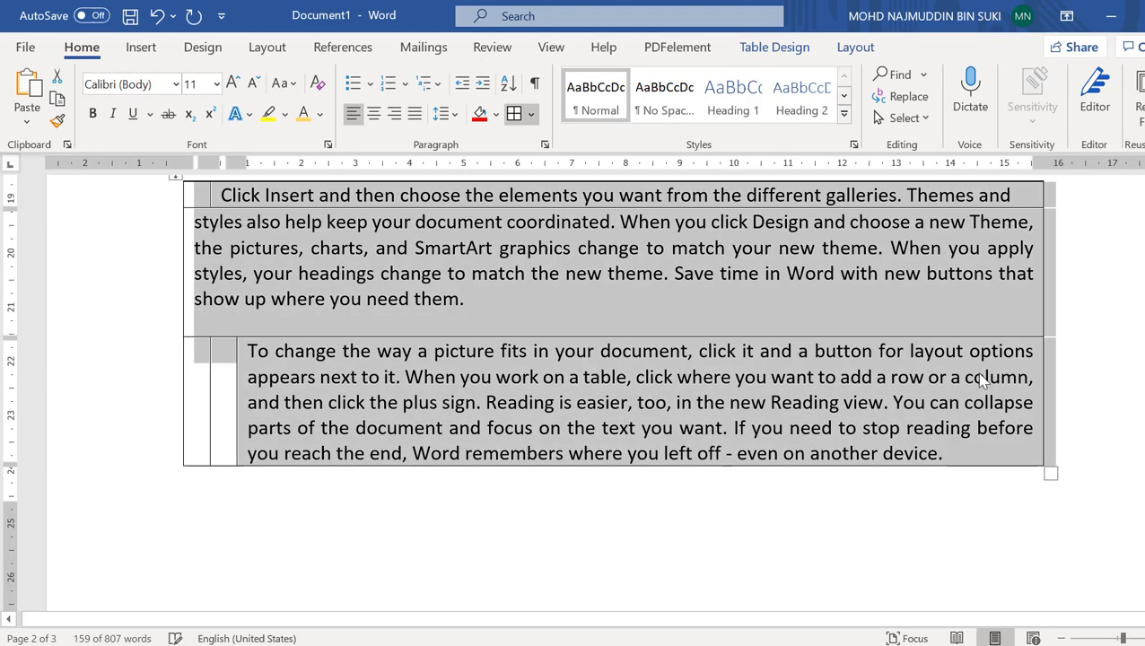
{"action": "left_click", "coordinate": [1095, 315]}
{"action": "scroll", "coordinate": [189, 363], "scroll_direction": "up", "scroll_amount": 2}
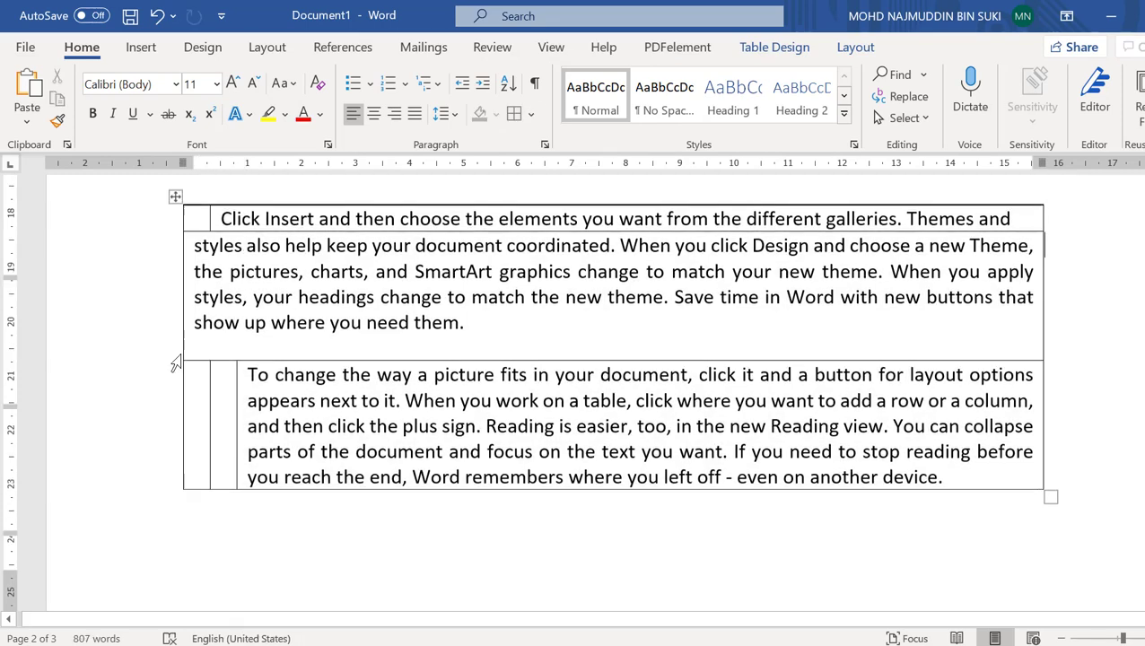
Step: Remove all borders from the table holding the second A to D answer list on page 3
{"action": "scroll", "coordinate": [391, 271], "scroll_direction": "down", "scroll_amount": 8}
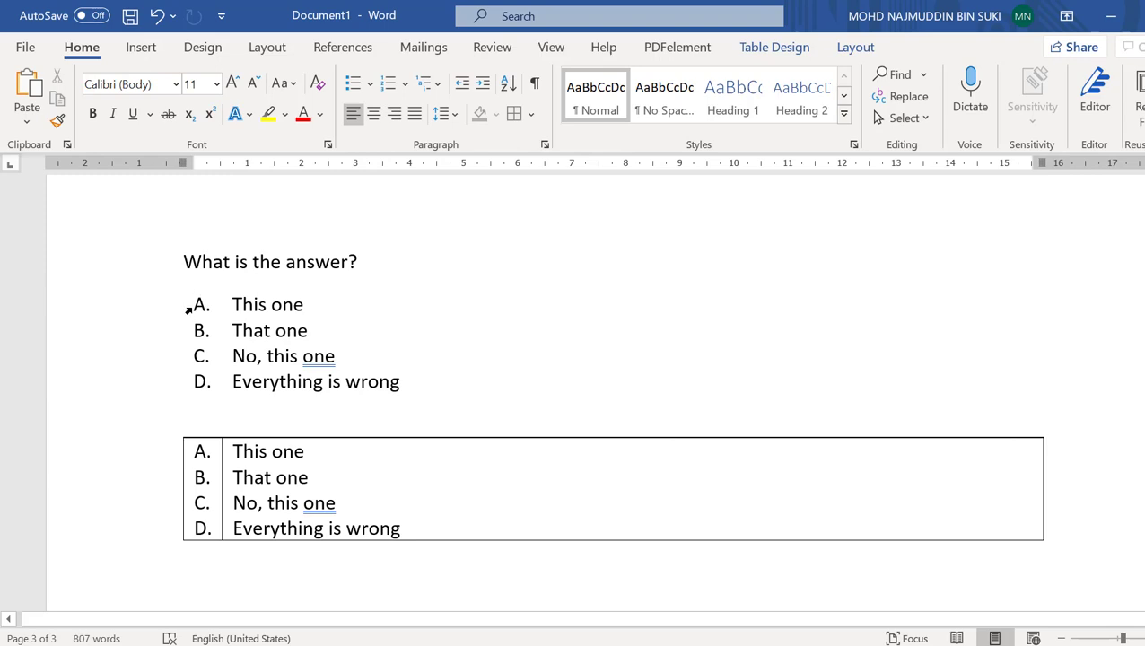
{"action": "left_click", "coordinate": [205, 449]}
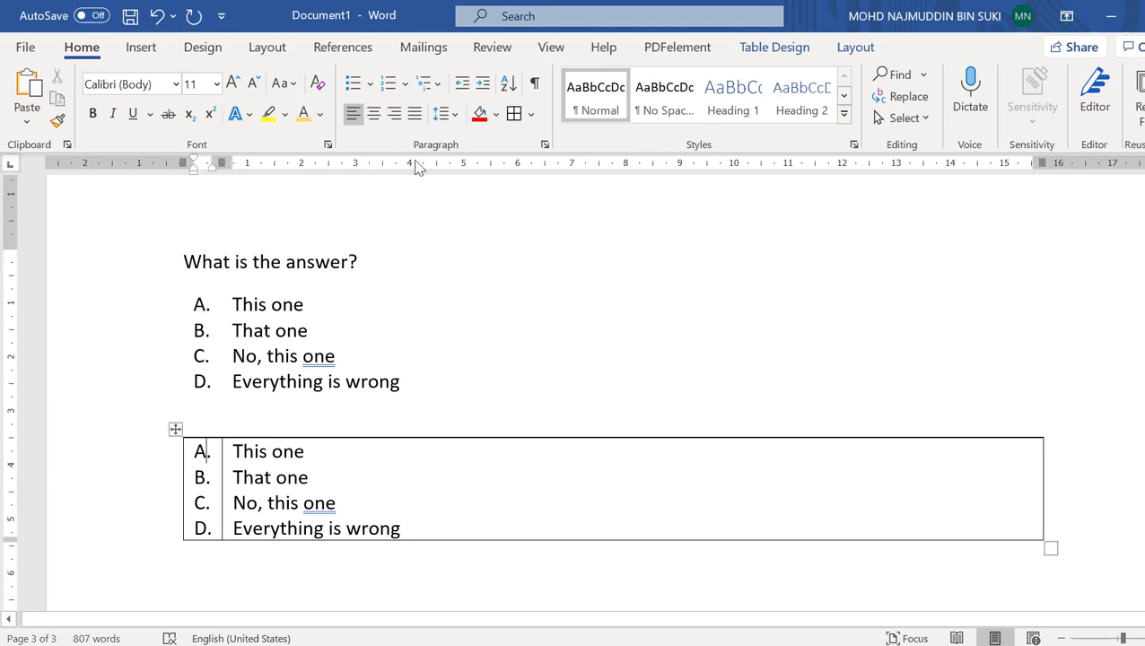
{"action": "left_click", "coordinate": [531, 119]}
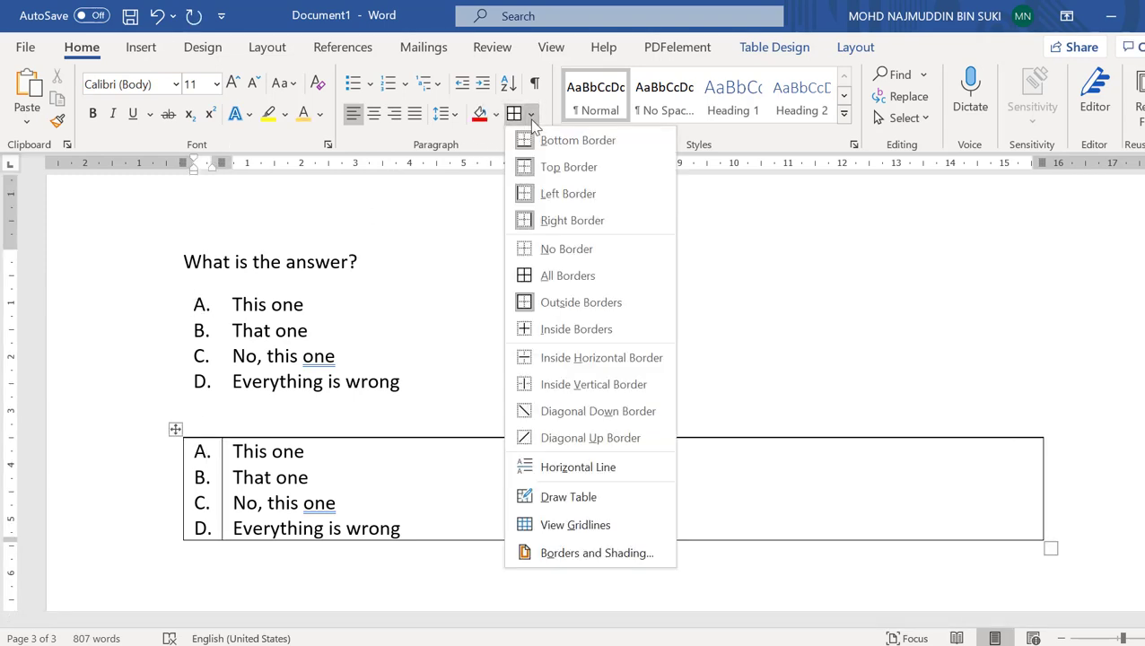
{"action": "left_click", "coordinate": [554, 249]}
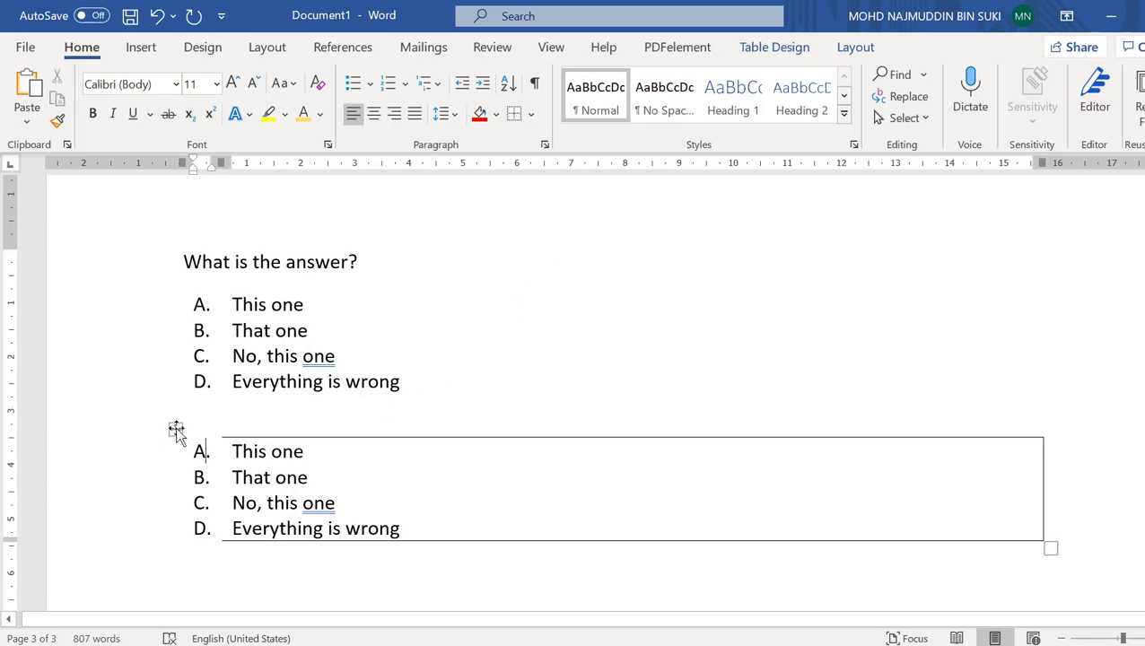
{"action": "left_click", "coordinate": [175, 429]}
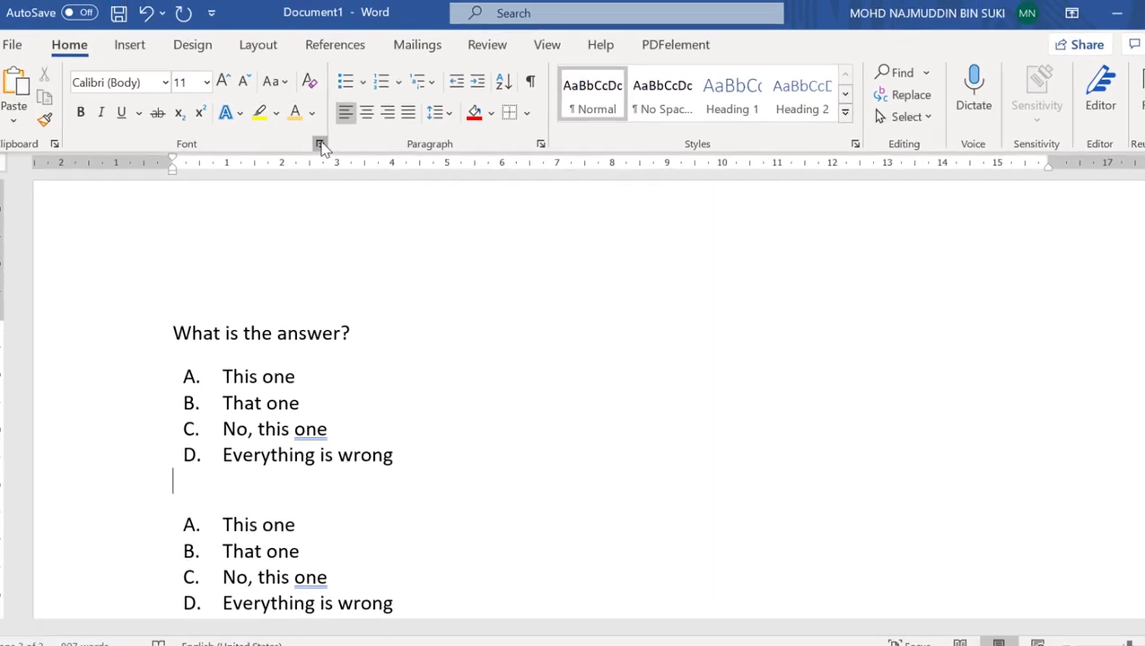
Step: Open the full font settings dialog and move it clear of the answer lists
{"action": "left_click", "coordinate": [319, 145]}
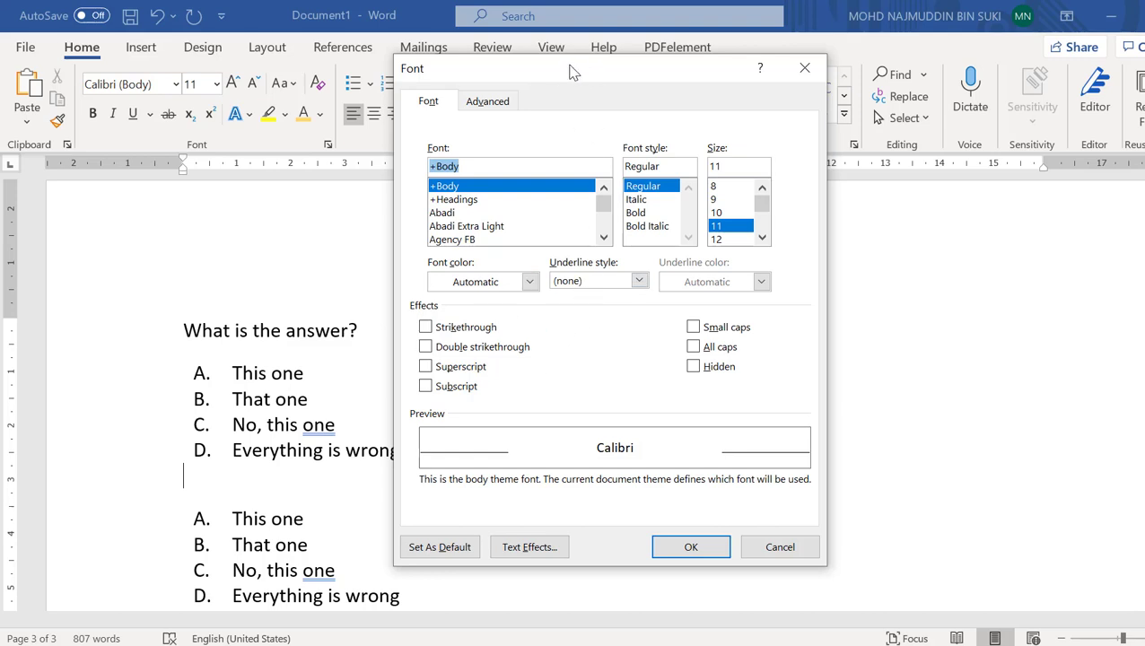
{"action": "left_click_drag", "start_coordinate": [560, 79], "coordinate": [605, 99]}
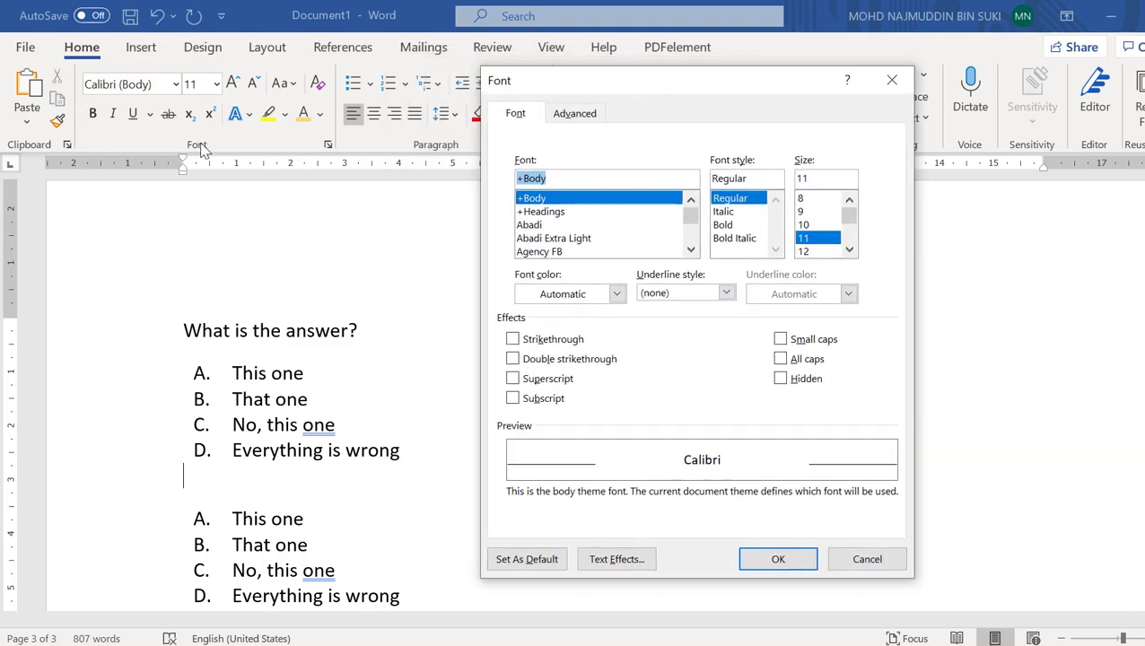
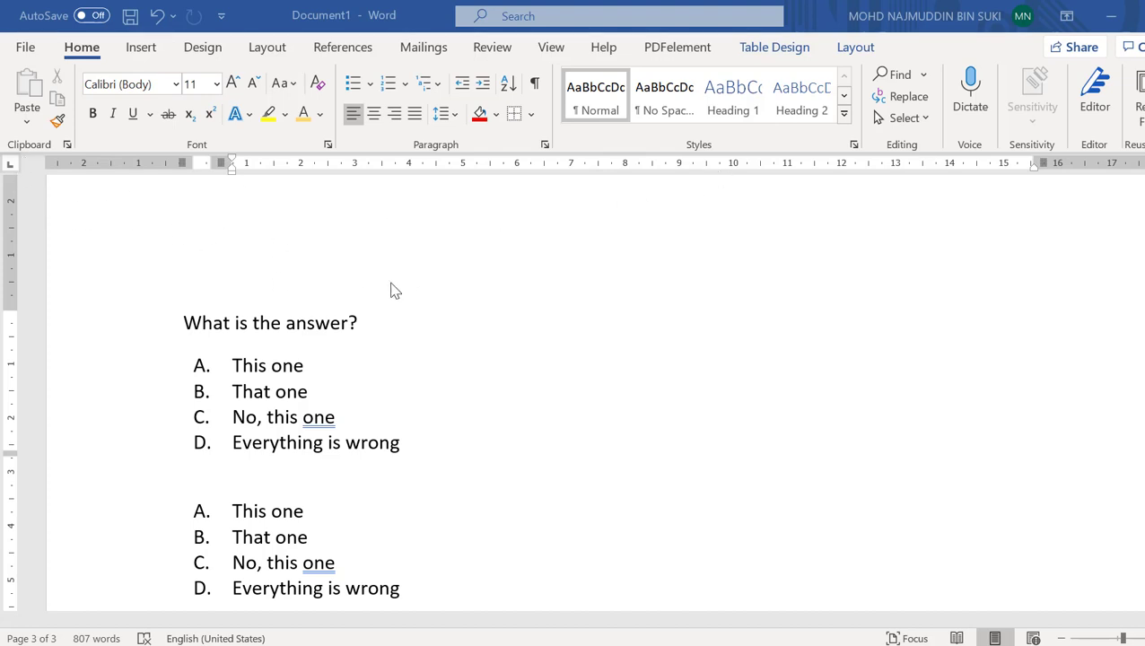
Step: Show the clipboard history and copy the "What is the answer?" line to it
{"action": "left_click", "coordinate": [186, 322]}
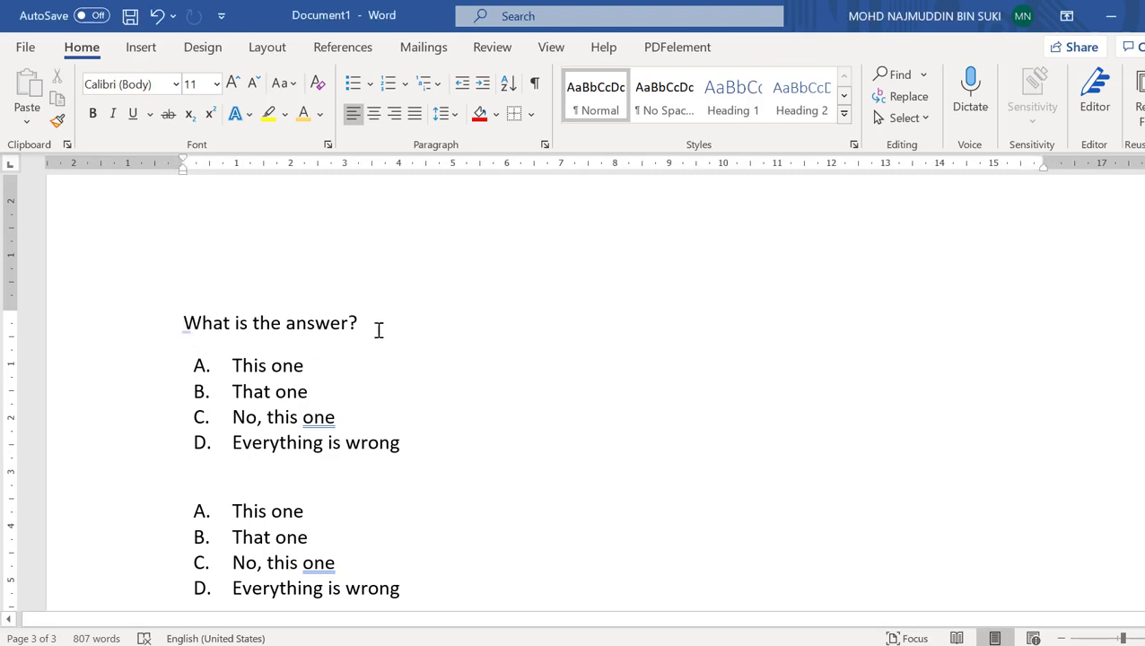
{"action": "left_click_drag", "start_coordinate": [356, 323], "coordinate": [202, 334]}
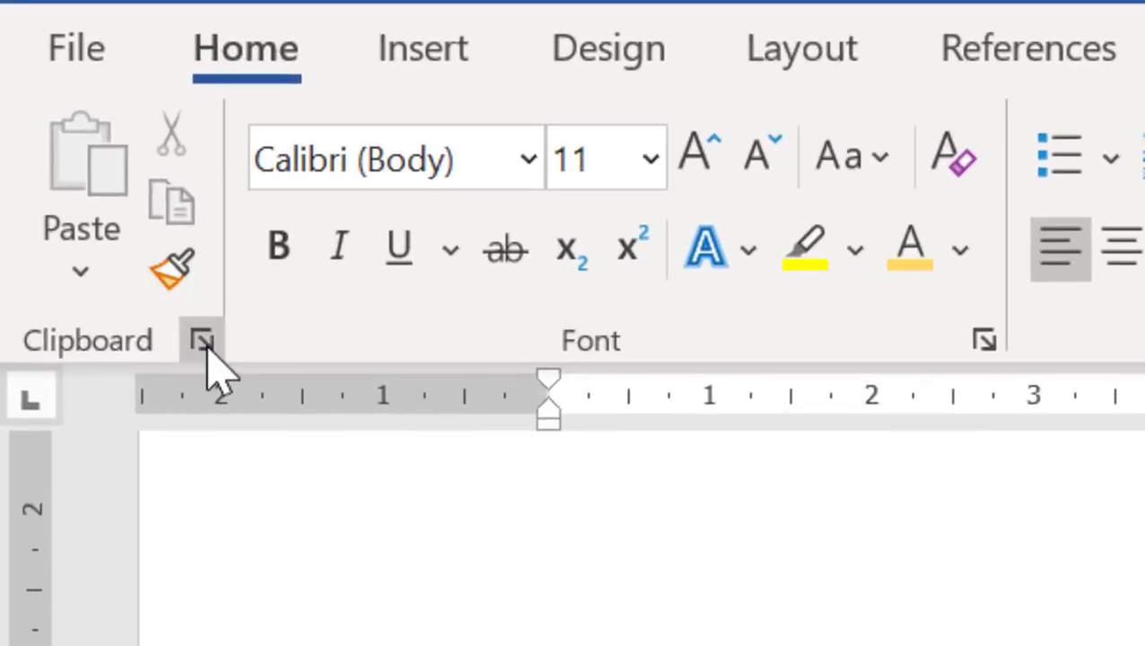
{"action": "left_click", "coordinate": [203, 341]}
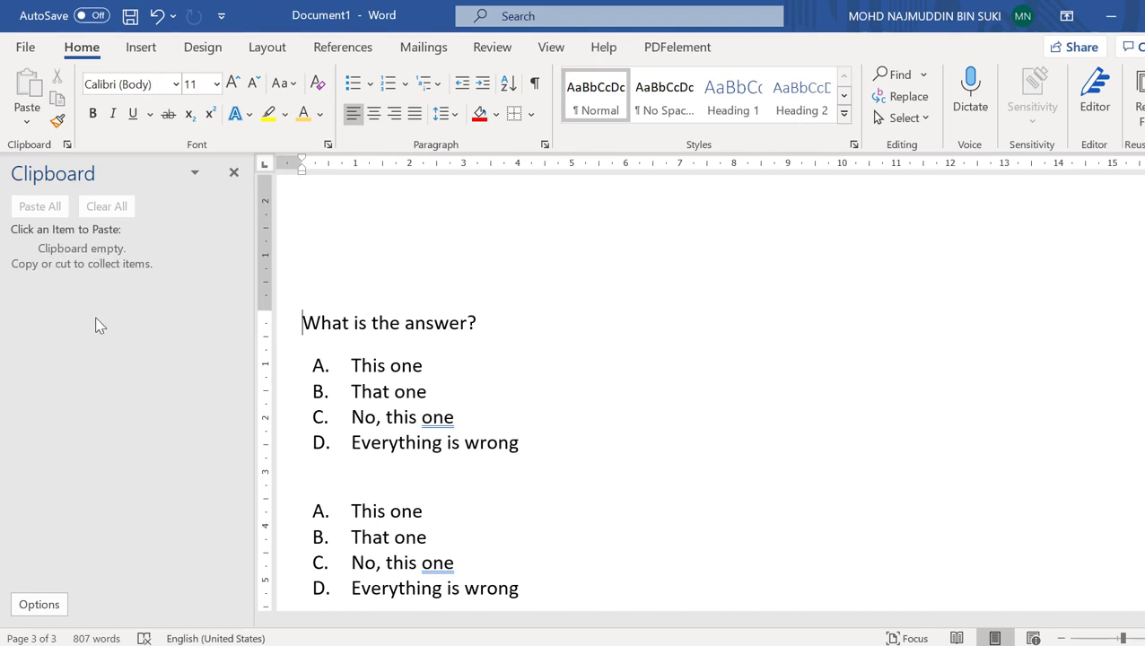
{"action": "triple_click", "coordinate": [480, 325]}
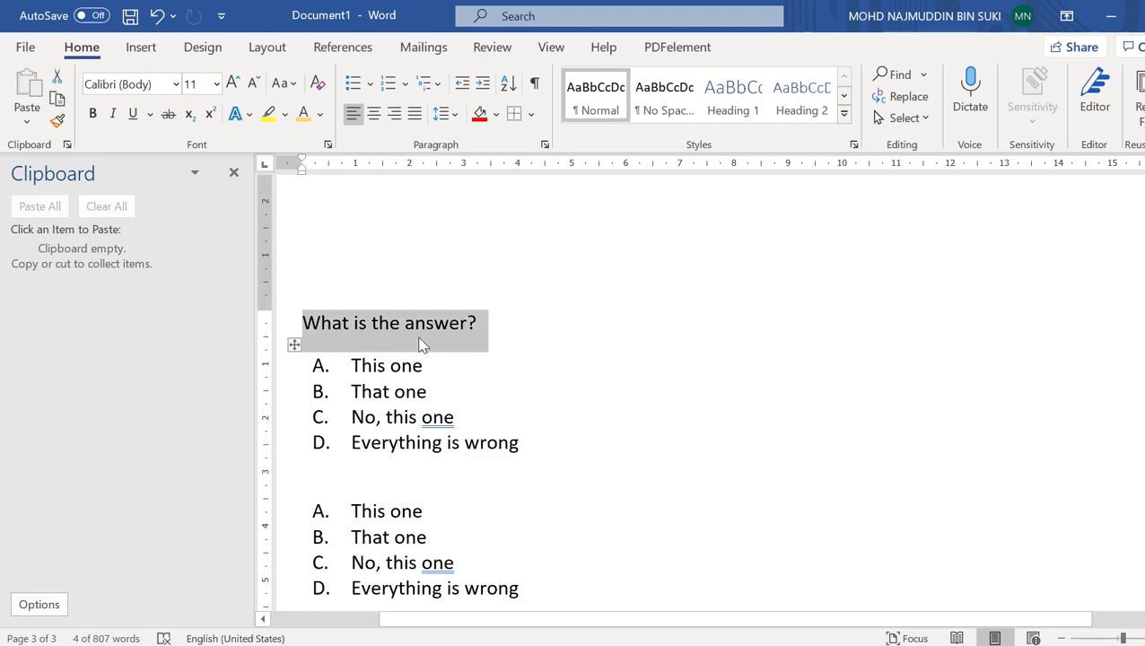
{"action": "right_click", "coordinate": [422, 346]}
{"action": "left_click", "coordinate": [465, 342]}
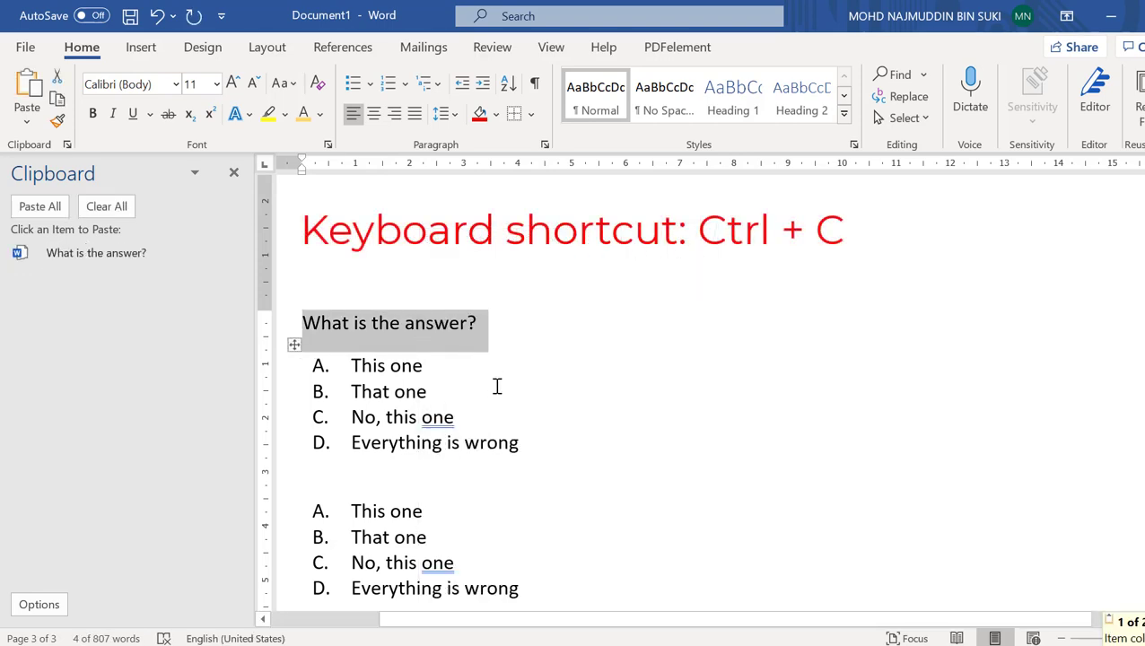
Step: Cut the unshaded "Video provides" paragraph directly above the bordered table on page 2
{"action": "scroll", "coordinate": [479, 399], "scroll_direction": "down", "scroll_amount": 2}
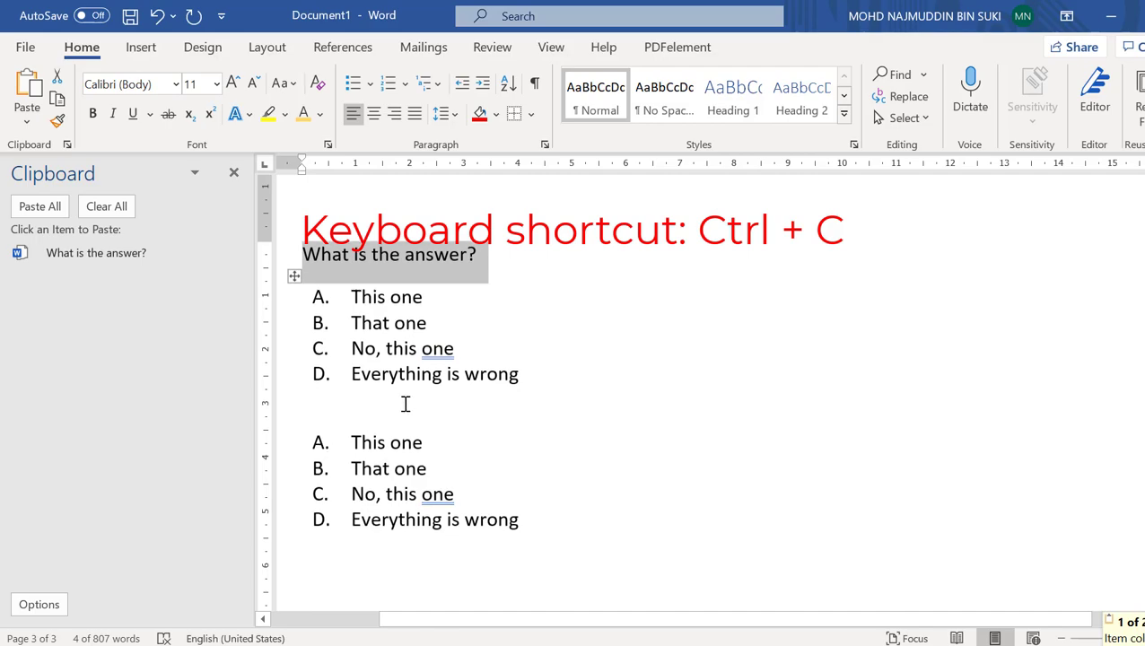
{"action": "scroll", "coordinate": [406, 404], "scroll_direction": "up", "scroll_amount": 10}
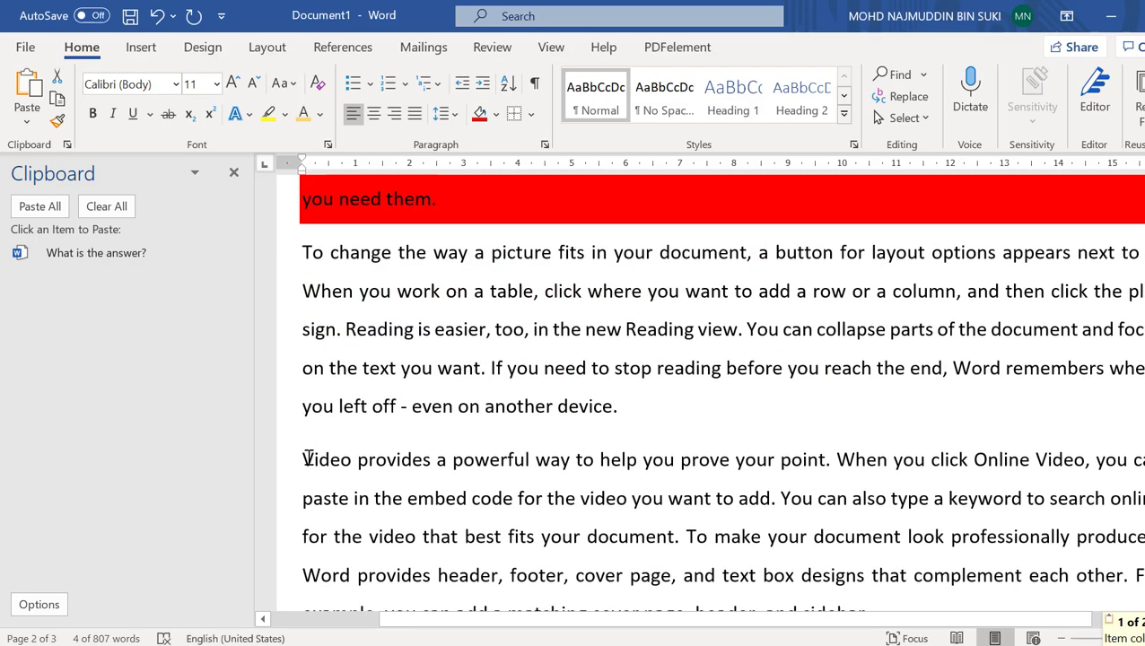
{"action": "left_click", "coordinate": [308, 459]}
{"action": "scroll", "coordinate": [877, 480], "scroll_direction": "down", "scroll_amount": 4}
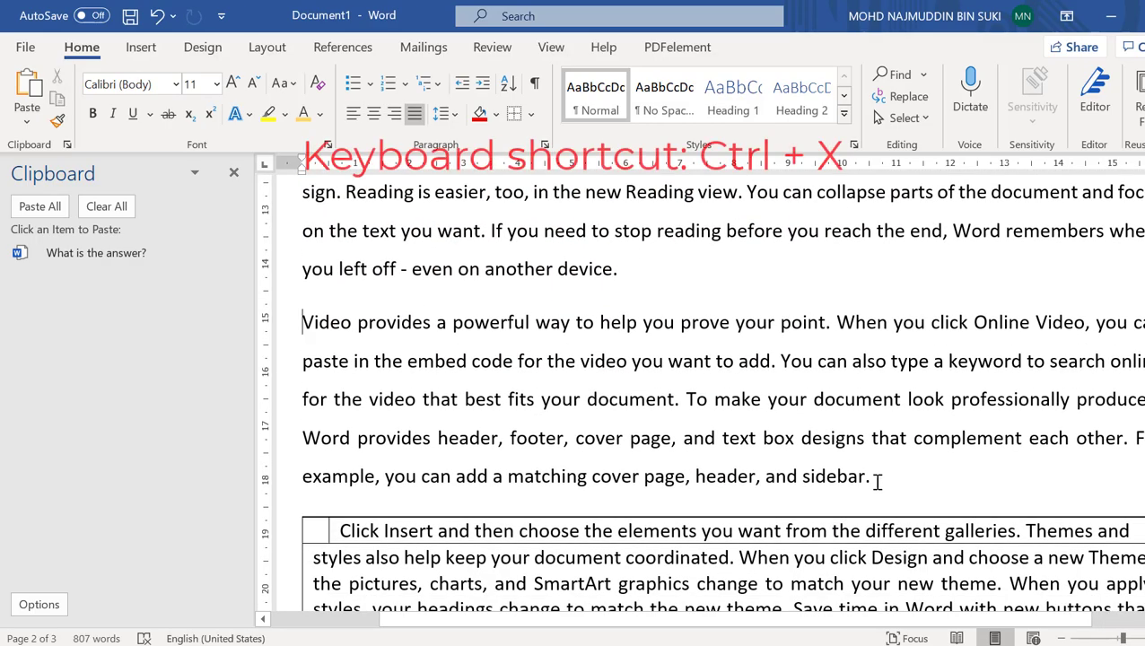
{"action": "left_click", "coordinate": [877, 480], "text": "shift"}
{"action": "right_click", "coordinate": [579, 413]}
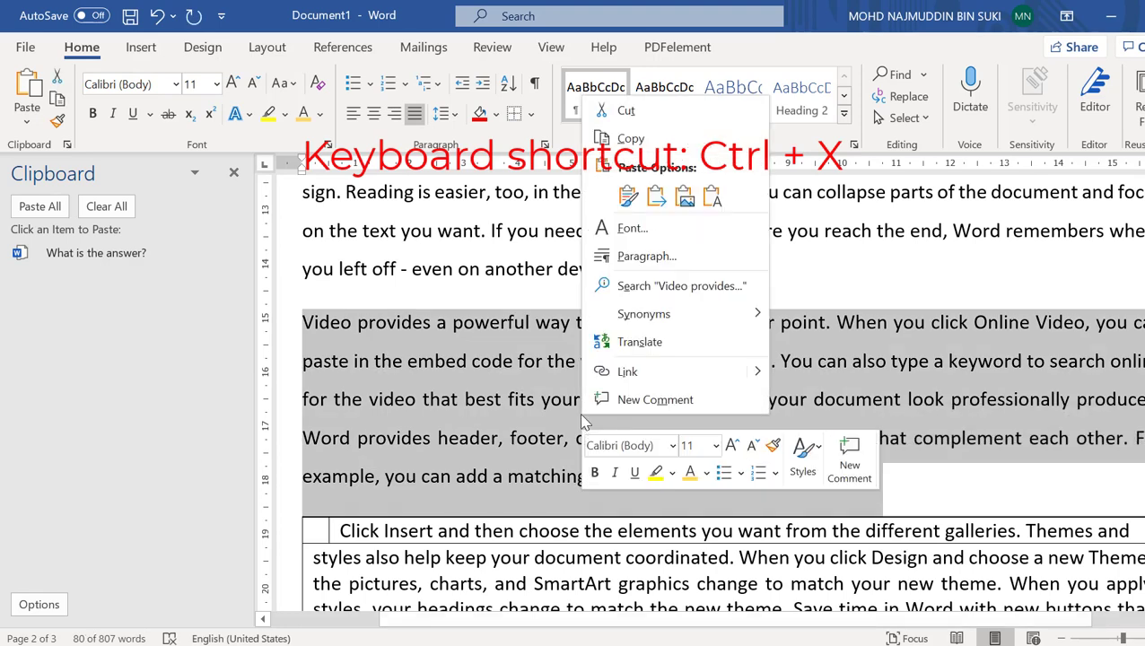
{"action": "left_click", "coordinate": [639, 115]}
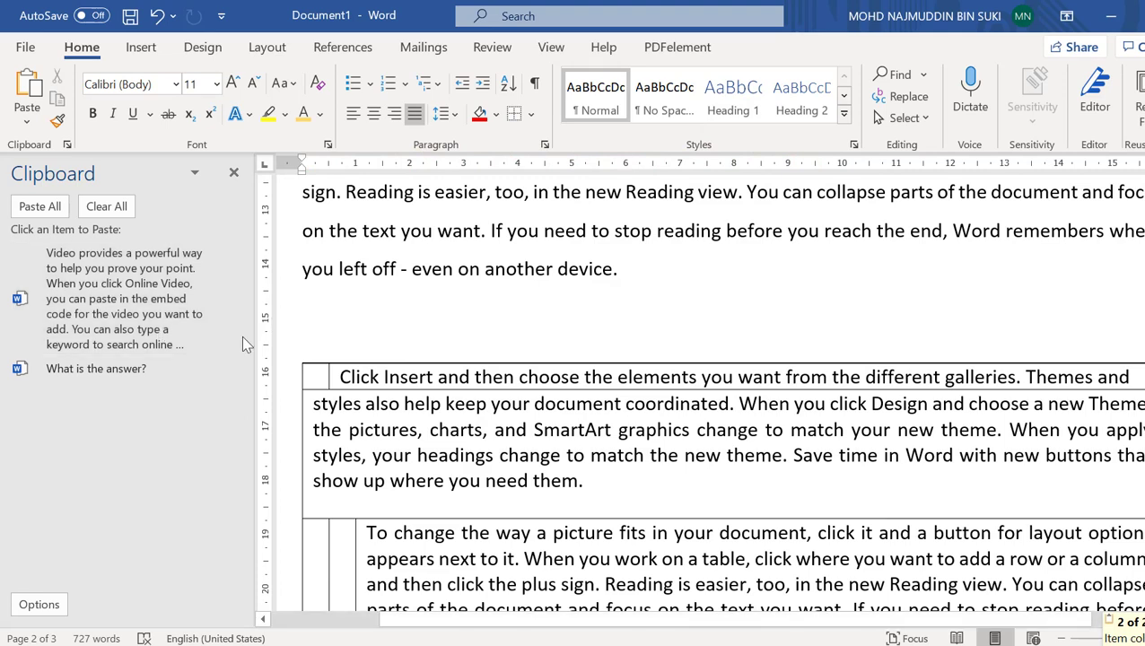
{"action": "scroll", "coordinate": [391, 415], "scroll_direction": "up", "scroll_amount": 2}
{"action": "scroll", "coordinate": [391, 415], "scroll_direction": "up", "scroll_amount": 4}
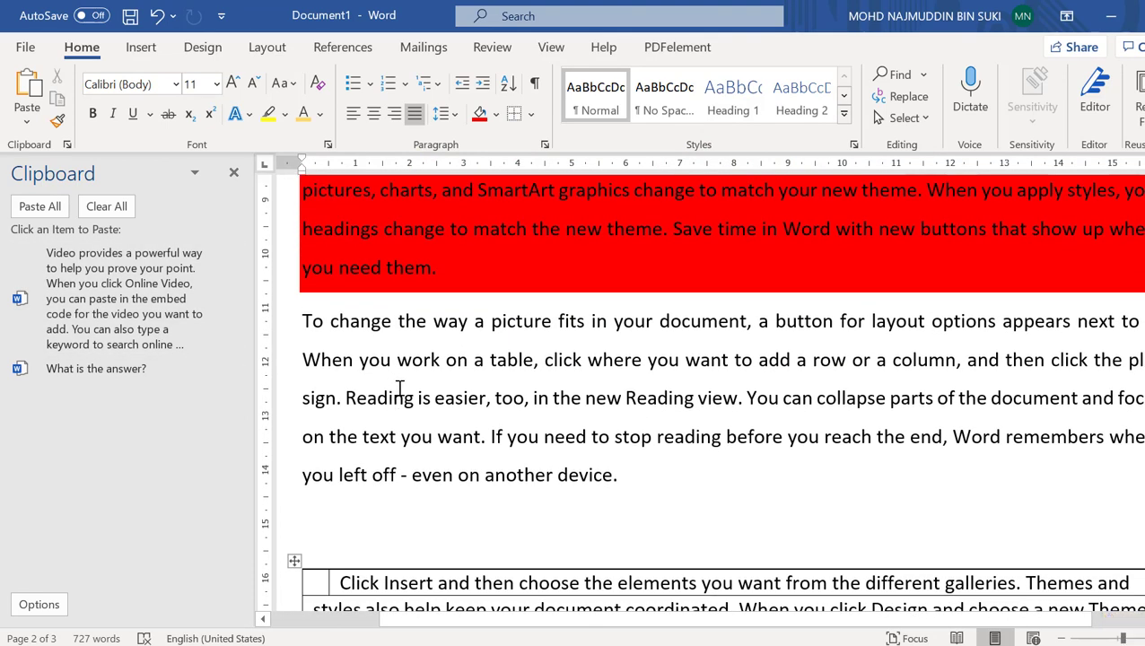
{"action": "scroll", "coordinate": [400, 388], "scroll_direction": "up", "scroll_amount": 10}
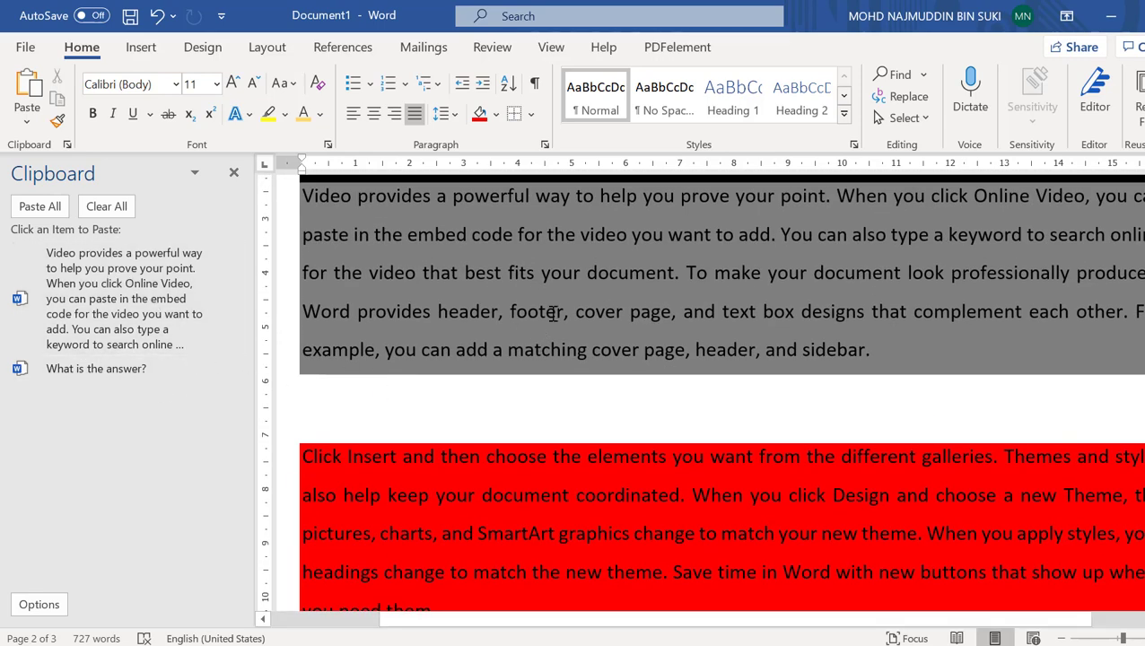
{"action": "scroll", "coordinate": [690, 389], "scroll_direction": "down", "scroll_amount": 10}
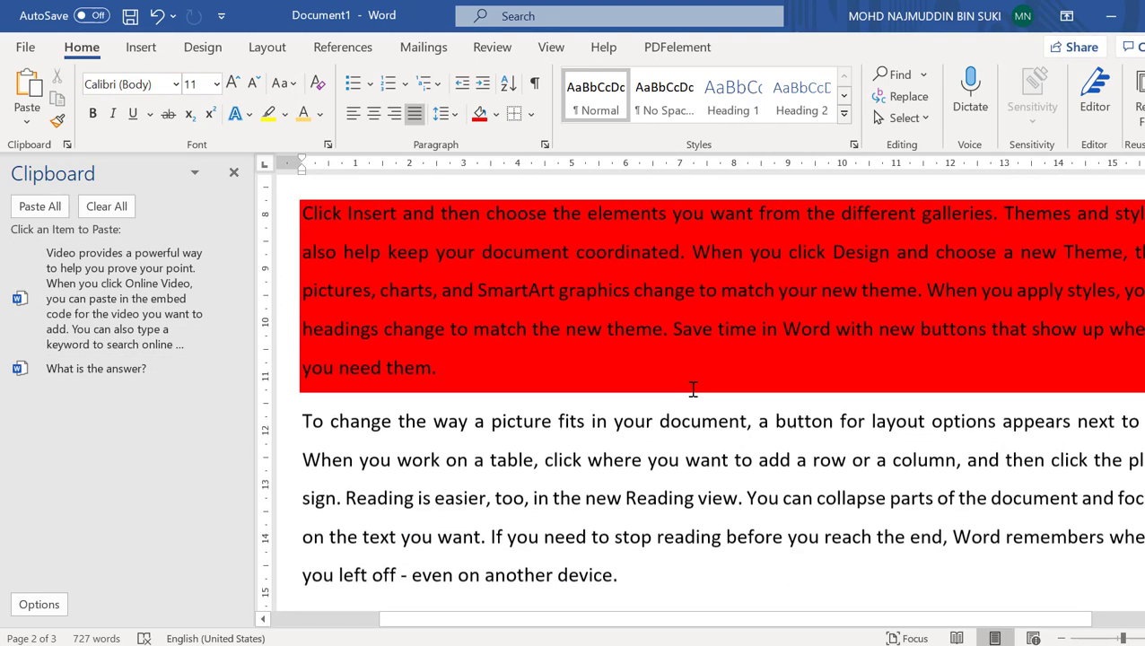
{"action": "scroll", "coordinate": [693, 370], "scroll_direction": "down", "scroll_amount": 8}
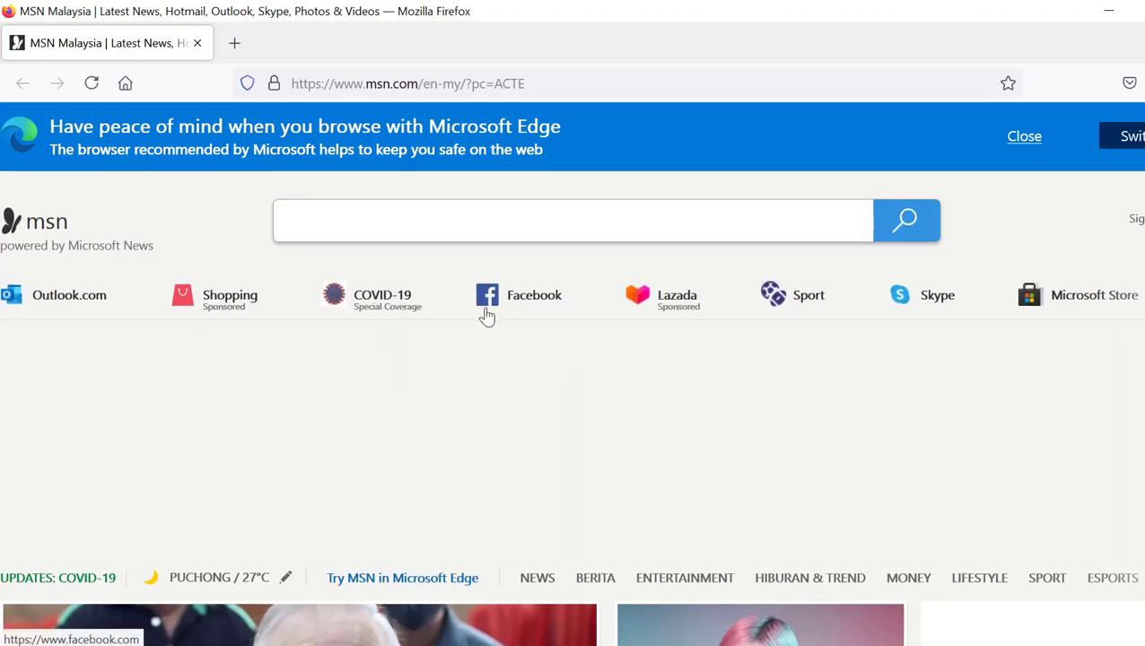
Step: Open the COVID-19 coverage on MSN and the article on Malaysia's daily cases climbing to 12,366
{"action": "left_click", "coordinate": [1024, 137]}
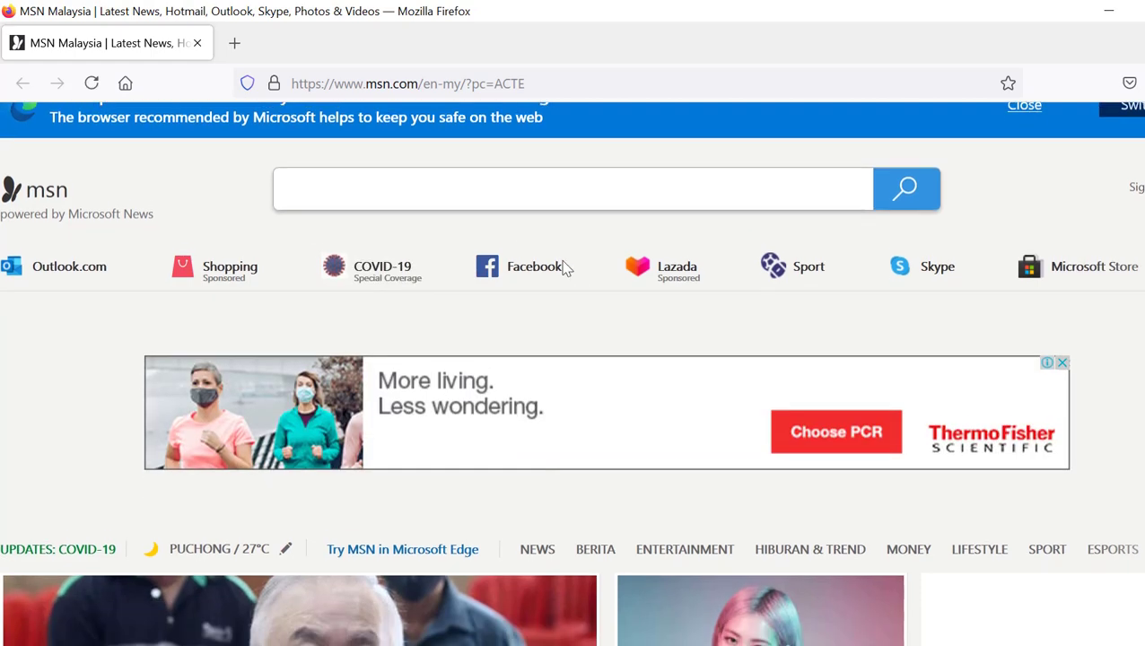
{"action": "left_click", "coordinate": [404, 235]}
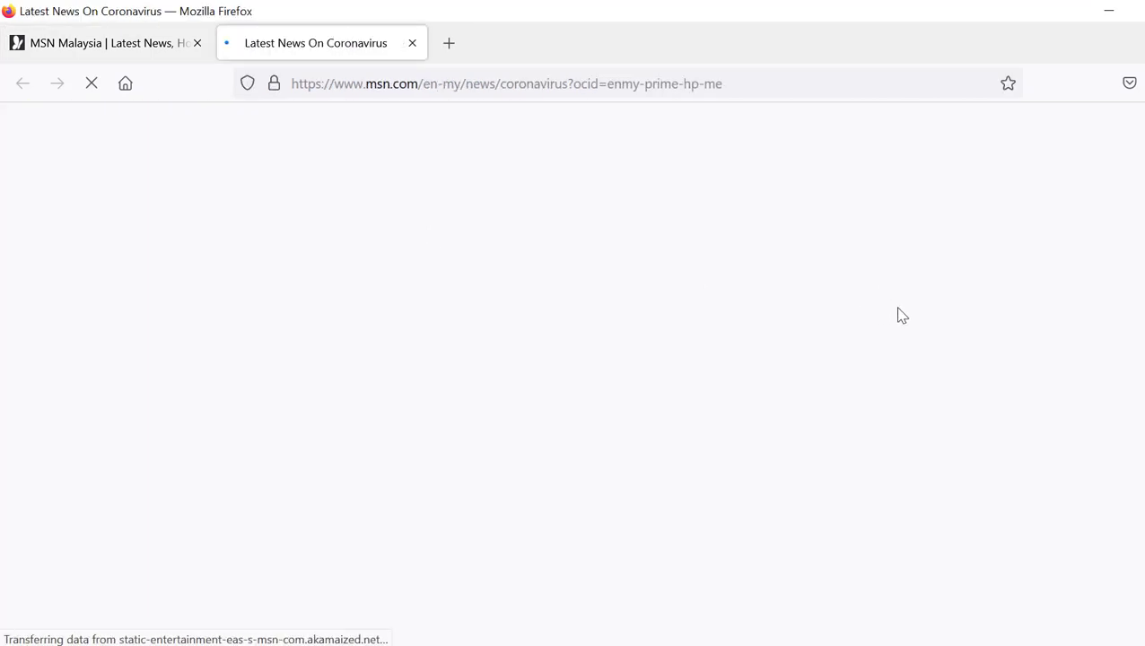
{"action": "scroll", "coordinate": [887, 274], "scroll_direction": "down", "scroll_amount": 3}
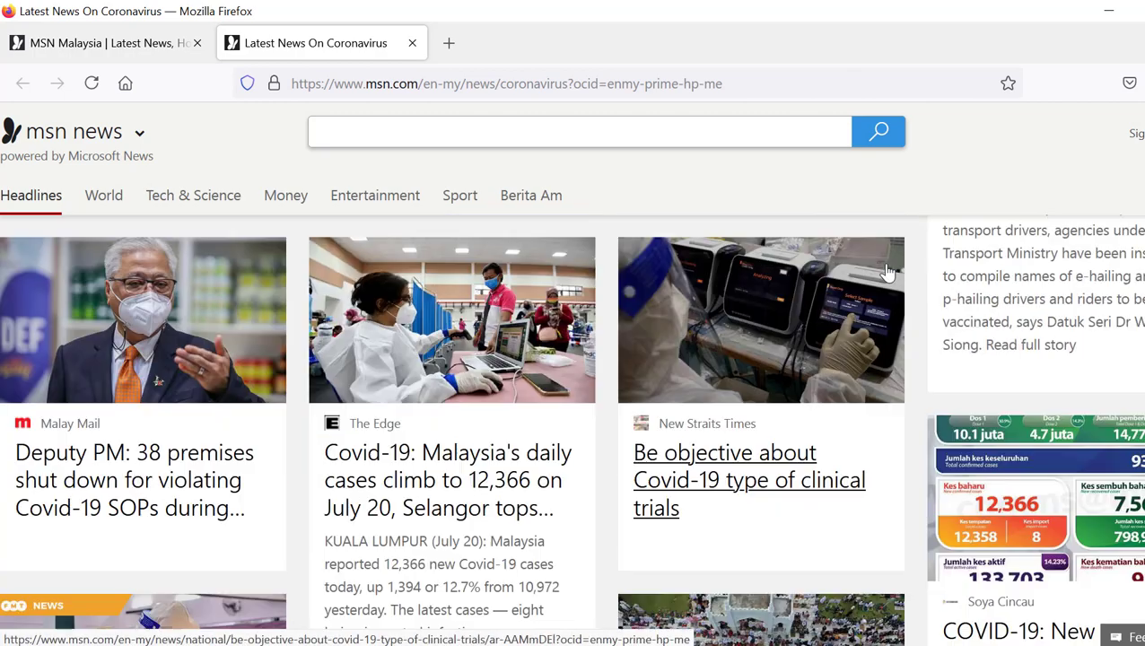
{"action": "left_click", "coordinate": [448, 503]}
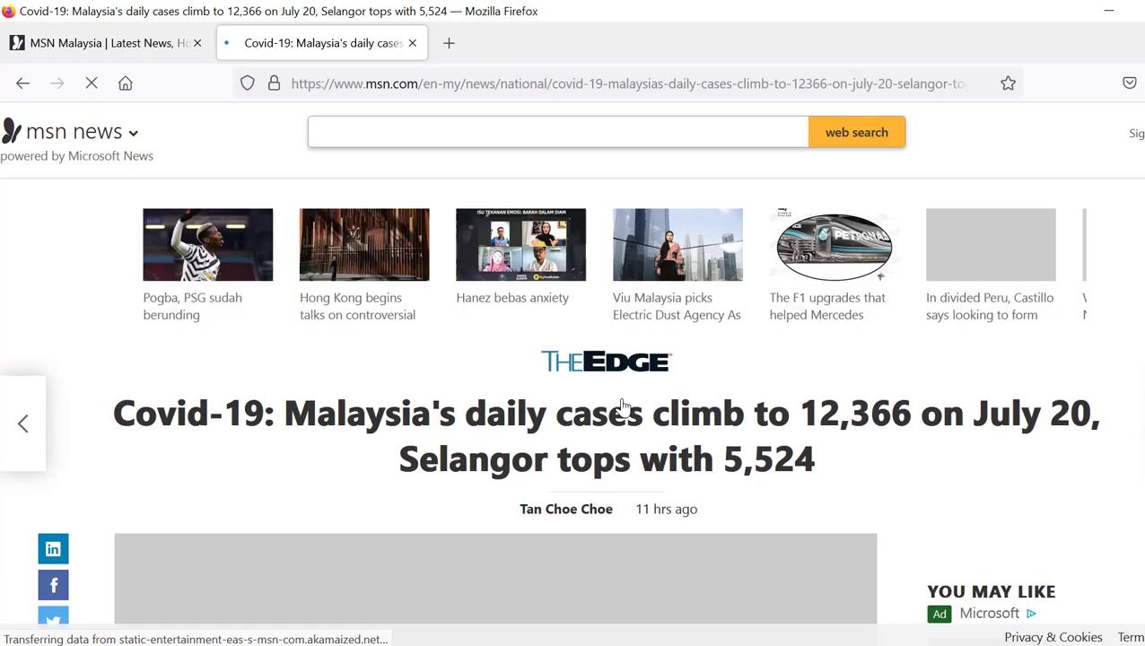
Step: Copy the article's opening paragraph, which starts with "KUALA LUMPUR (July 20)"
{"action": "scroll", "coordinate": [626, 403], "scroll_direction": "down", "scroll_amount": 7}
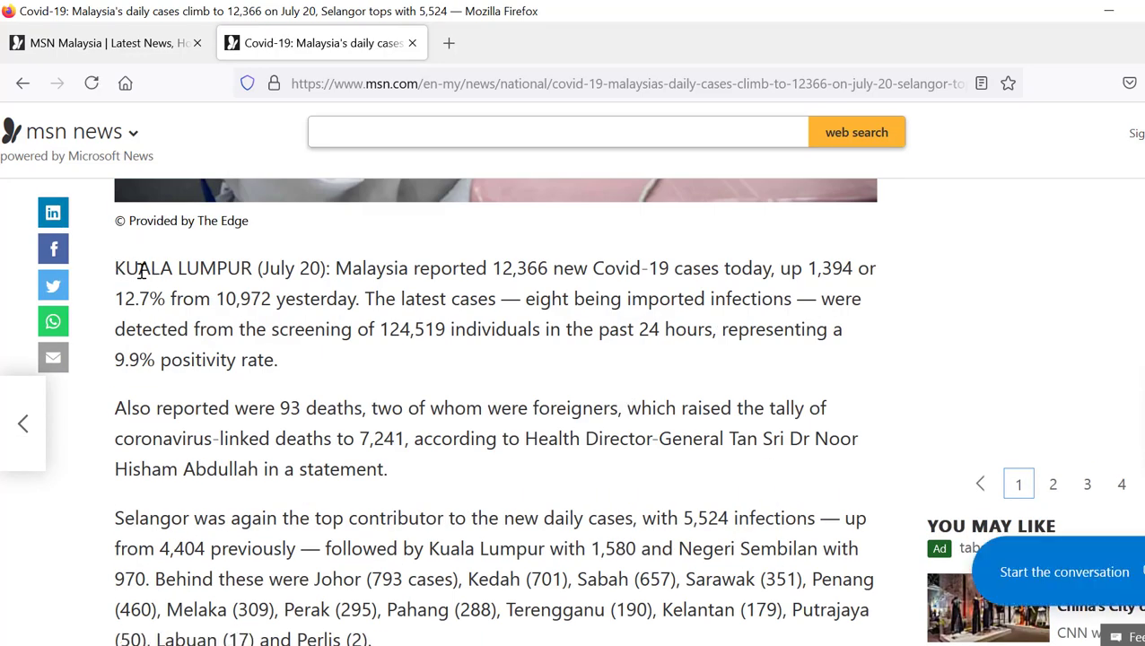
{"action": "left_click_drag", "start_coordinate": [114, 267], "coordinate": [279, 360]}
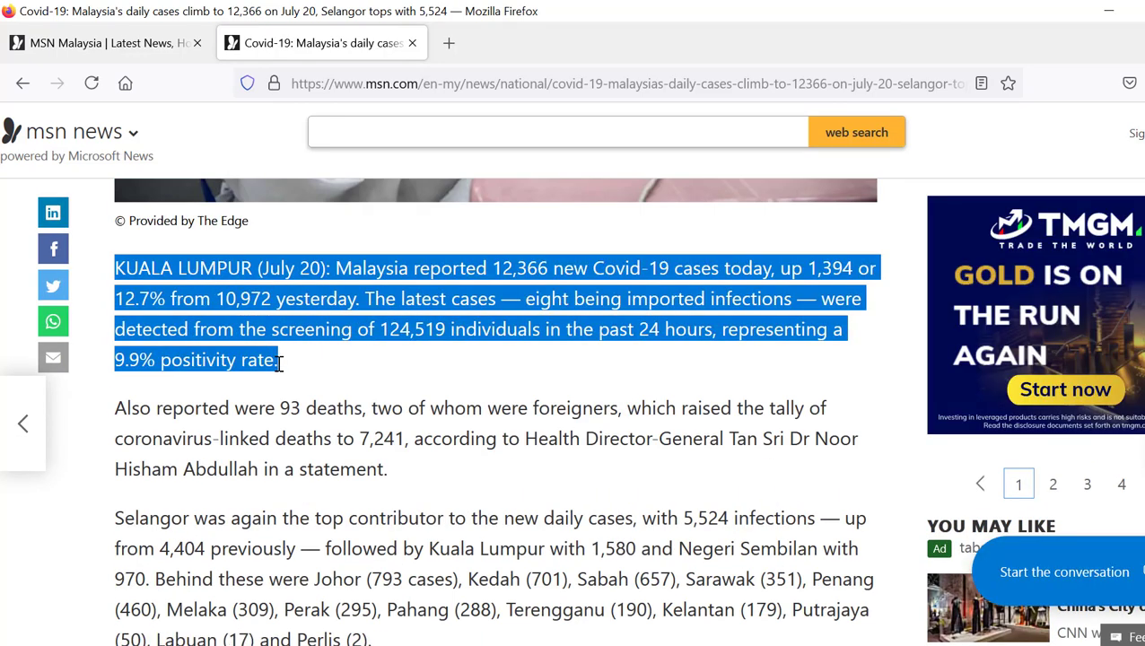
{"action": "key", "text": "ctrl+c"}
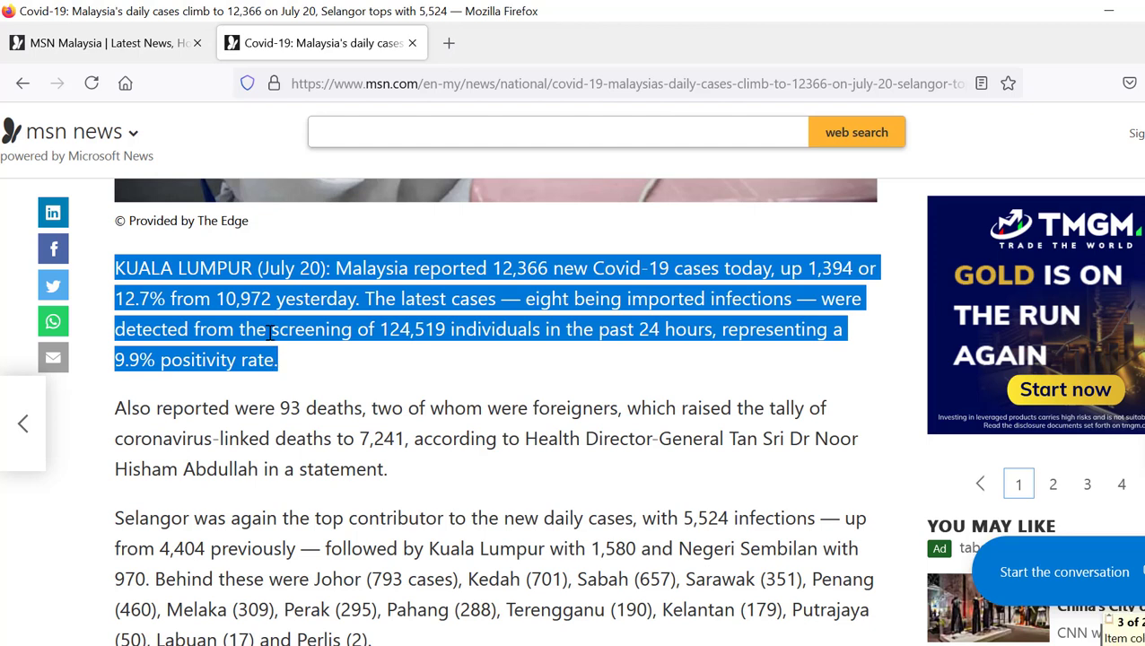
Step: Copy the article paragraph that starts with "Selangor was again the top contributor"
{"action": "scroll", "coordinate": [269, 332], "scroll_direction": "down", "scroll_amount": 2}
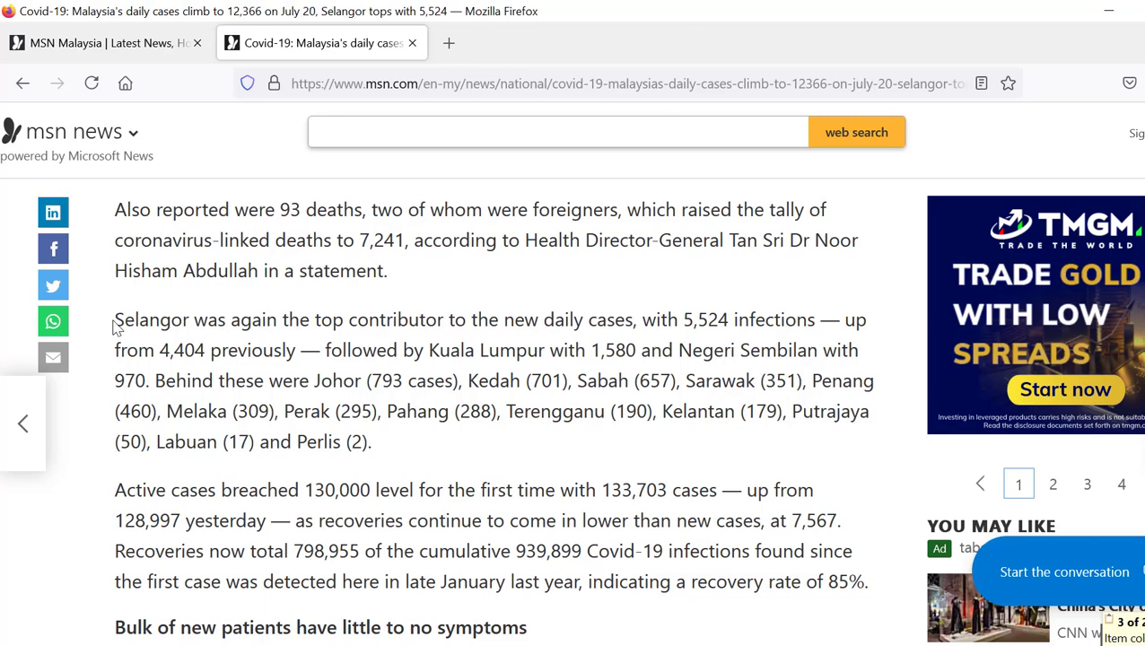
{"action": "left_click_drag", "start_coordinate": [119, 320], "coordinate": [390, 439]}
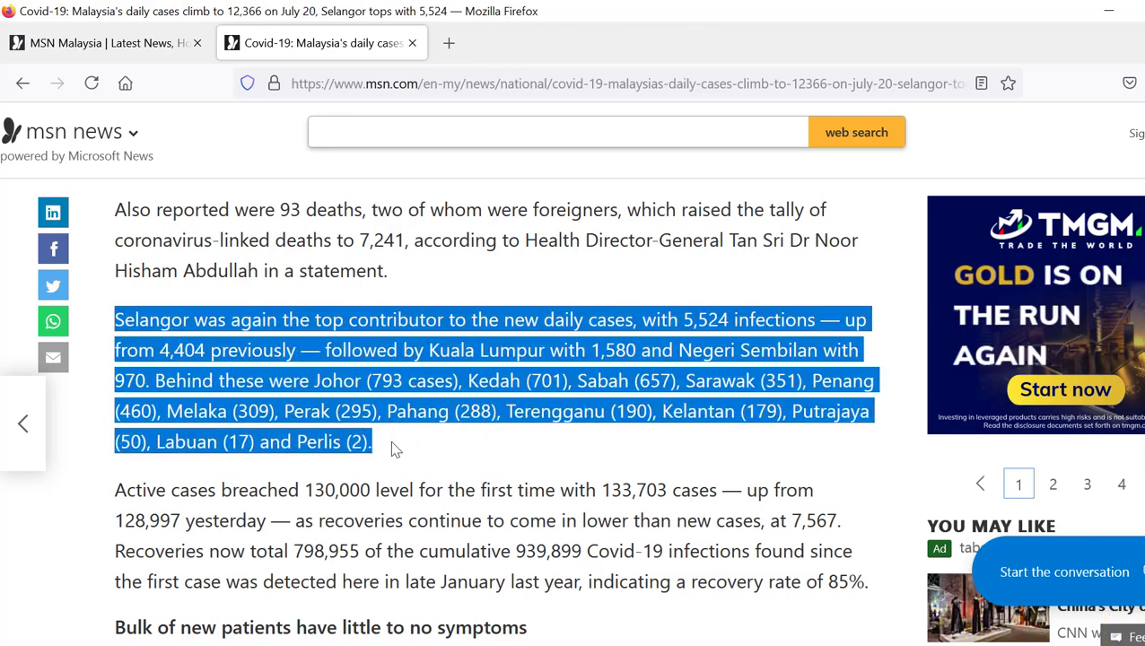
{"action": "key", "text": "ctrl+c"}
Step: Copy the paragraph starting "Of the new cases, 98.5%" under the heading "Bulk of new patients have little to no symptoms"
{"action": "scroll", "coordinate": [76, 350], "scroll_direction": "down", "scroll_amount": 5}
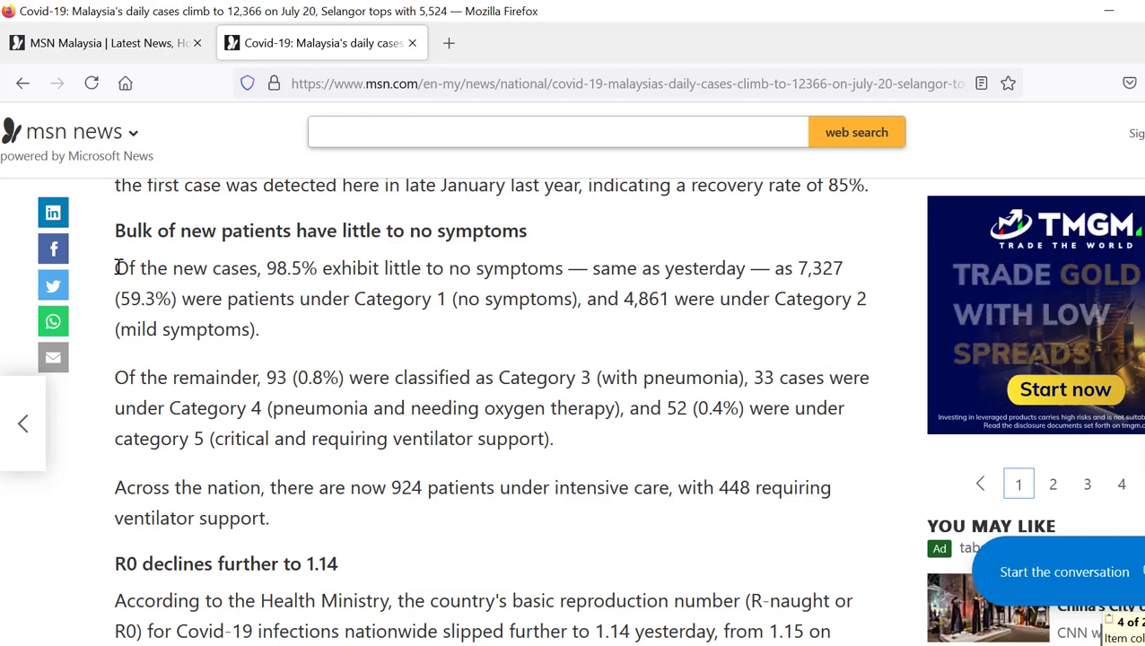
{"action": "left_click_drag", "start_coordinate": [117, 267], "coordinate": [258, 334]}
{"action": "key", "text": "ctrl+c"}
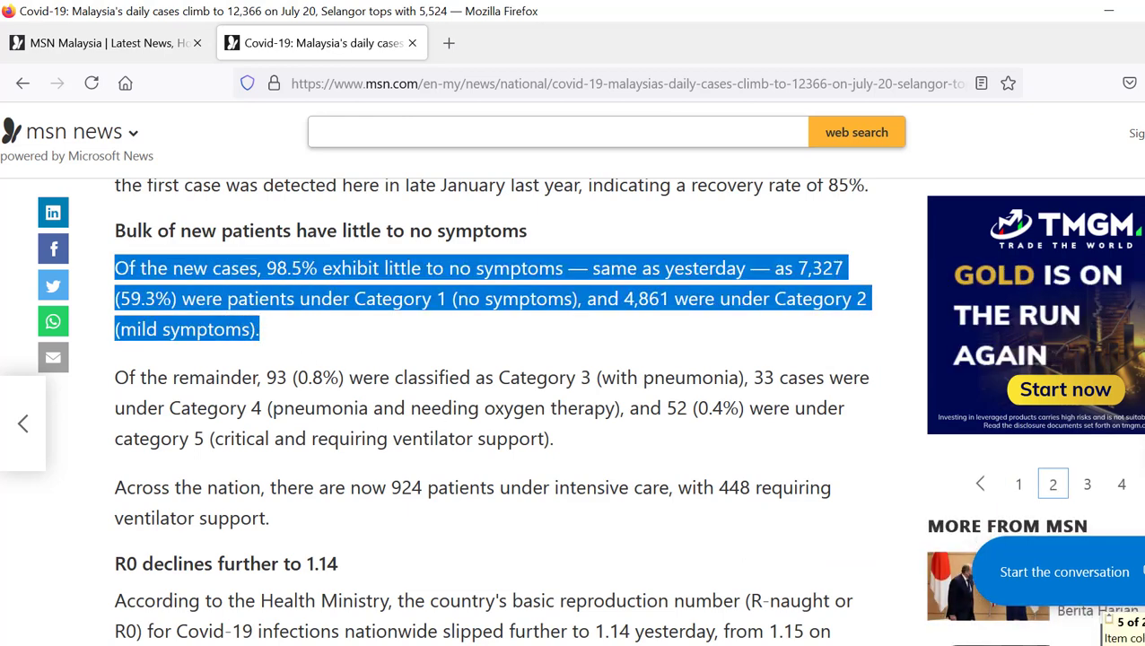
Step: Switch back to the Word document and look through the items collected in the clipboard history
{"action": "key", "text": "alt+Tab"}
{"action": "scroll", "coordinate": [142, 422], "scroll_direction": "down", "scroll_amount": 3}
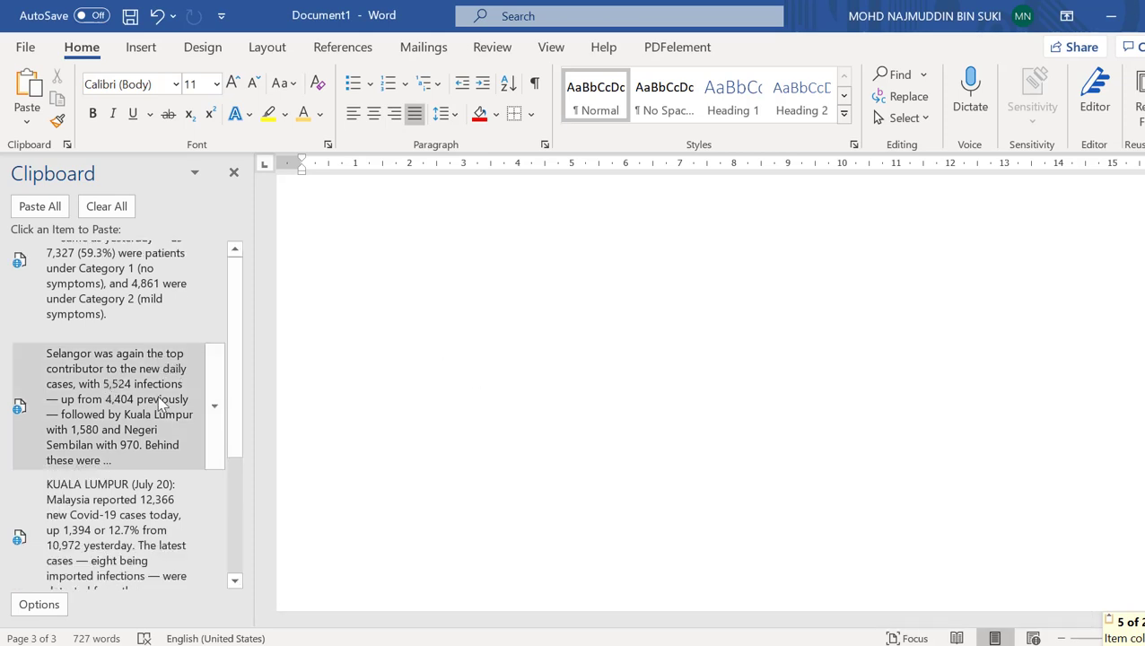
{"action": "scroll", "coordinate": [132, 520], "scroll_direction": "down", "scroll_amount": 1}
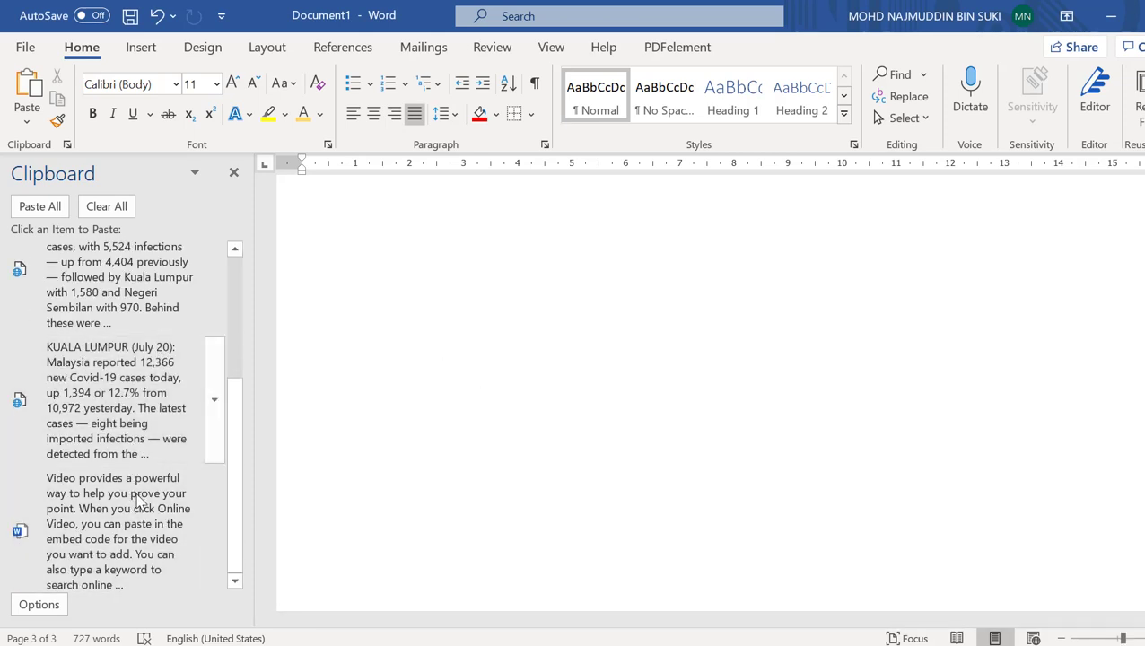
{"action": "scroll", "coordinate": [171, 469], "scroll_direction": "up", "scroll_amount": 4}
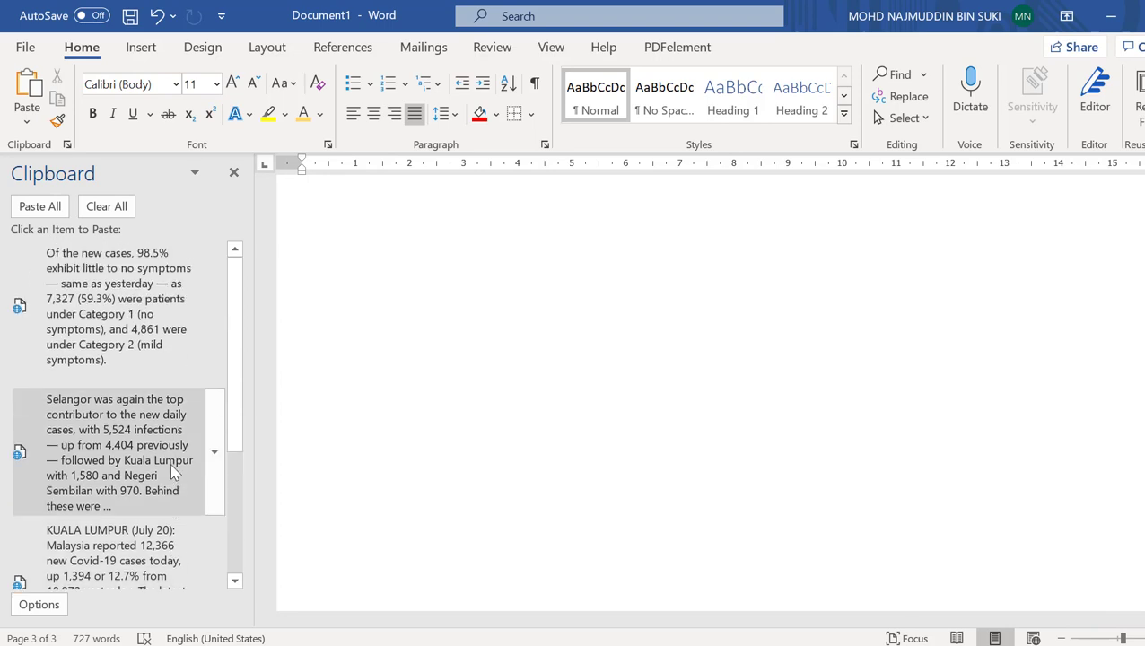
{"action": "scroll", "coordinate": [236, 431], "scroll_direction": "down", "scroll_amount": 3}
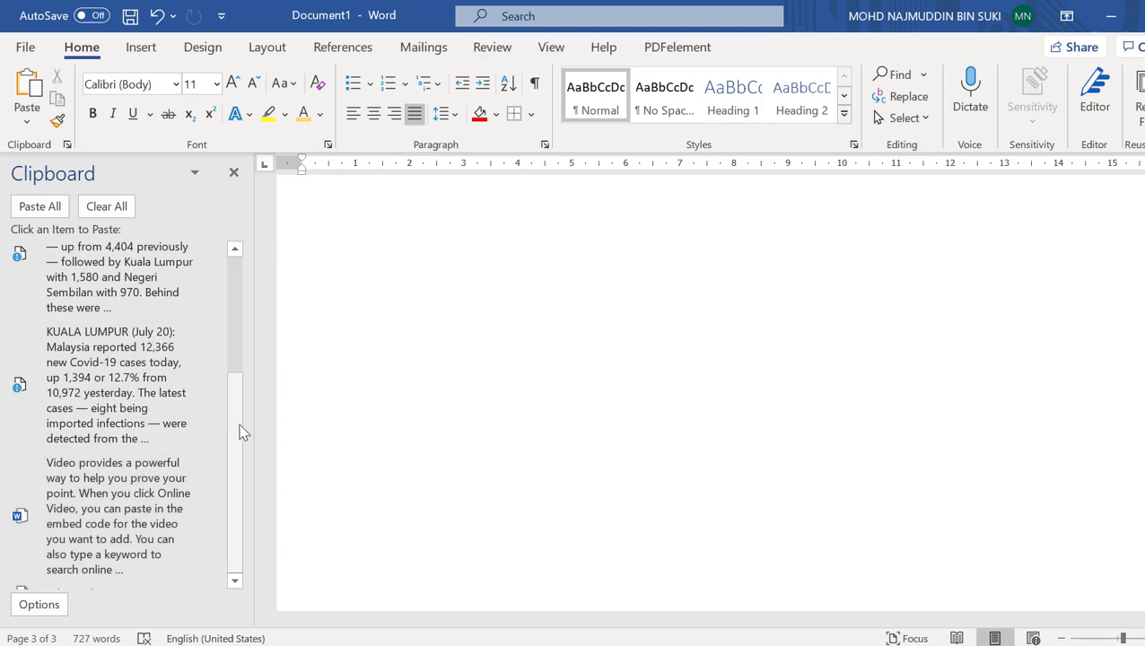
{"action": "left_click_drag", "start_coordinate": [240, 429], "coordinate": [254, 340]}
Step: Insert a page break after the A to D answer list on page 3 to start a new page
{"action": "left_click", "coordinate": [393, 301]}
{"action": "scroll", "coordinate": [395, 337], "scroll_direction": "up", "scroll_amount": 3}
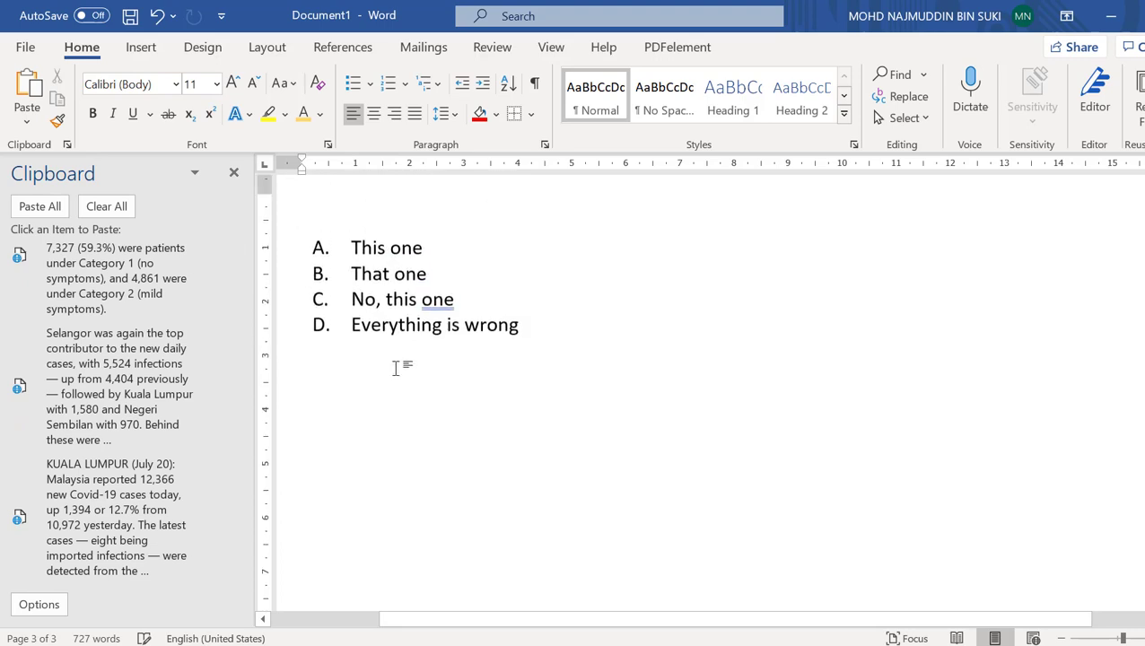
{"action": "scroll", "coordinate": [396, 369], "scroll_direction": "down", "scroll_amount": 4}
{"action": "left_click", "coordinate": [141, 48]}
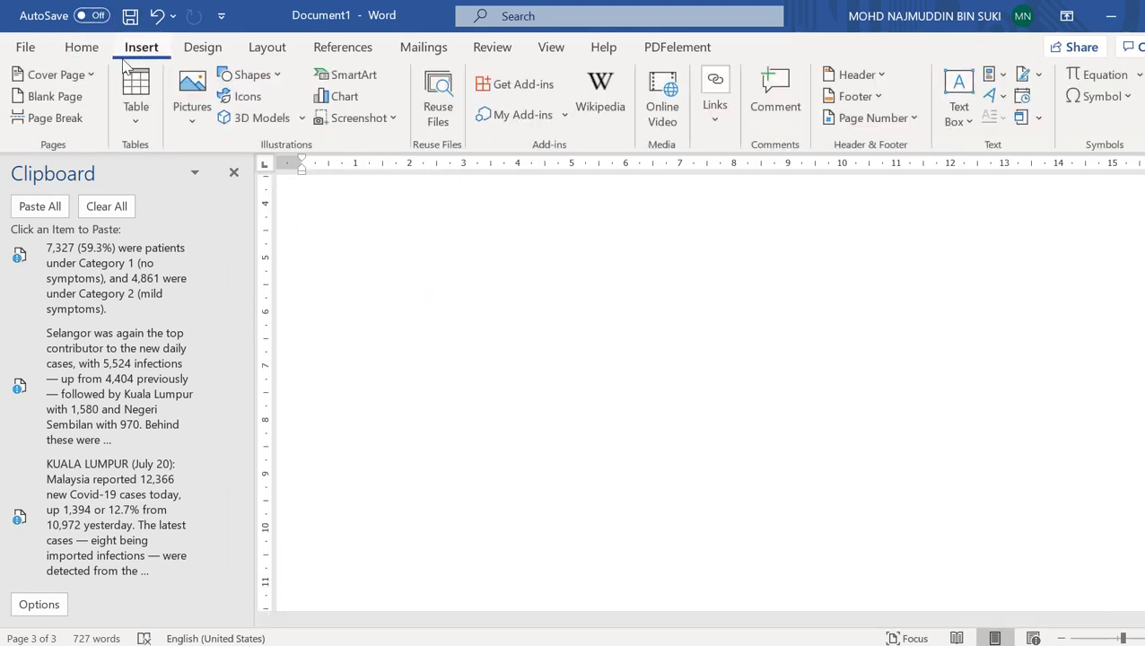
{"action": "left_click", "coordinate": [39, 122]}
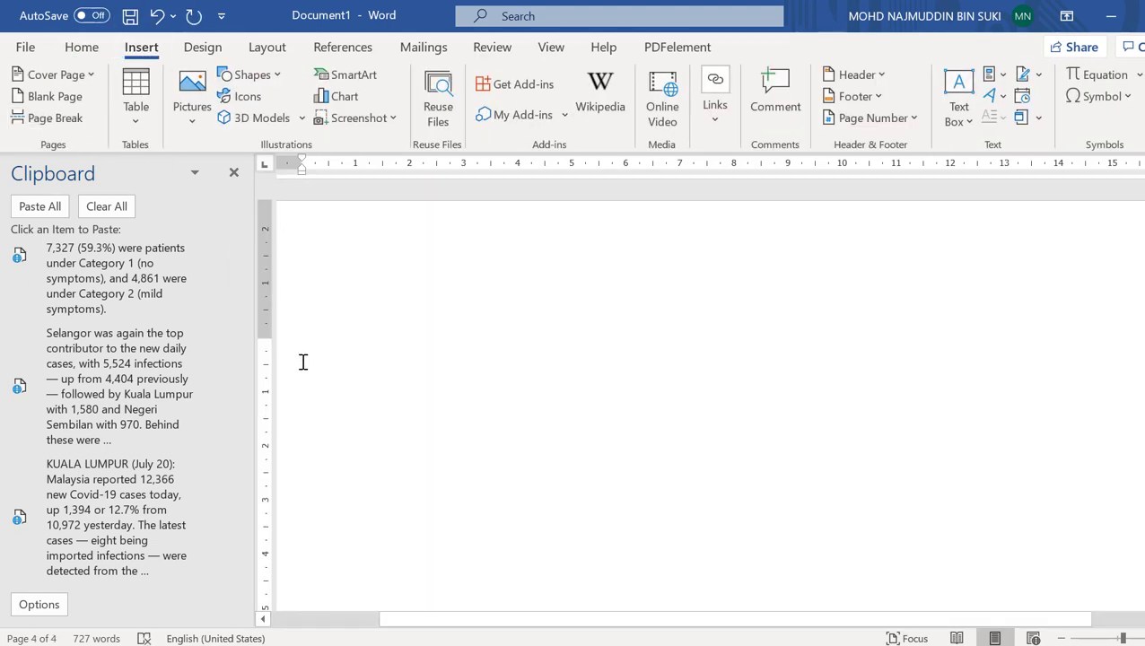
Step: Paste the Selangor paragraph and, as a separate paragraph below it, the "Of the new cases" text from the clipboard history
{"action": "left_click", "coordinate": [129, 377]}
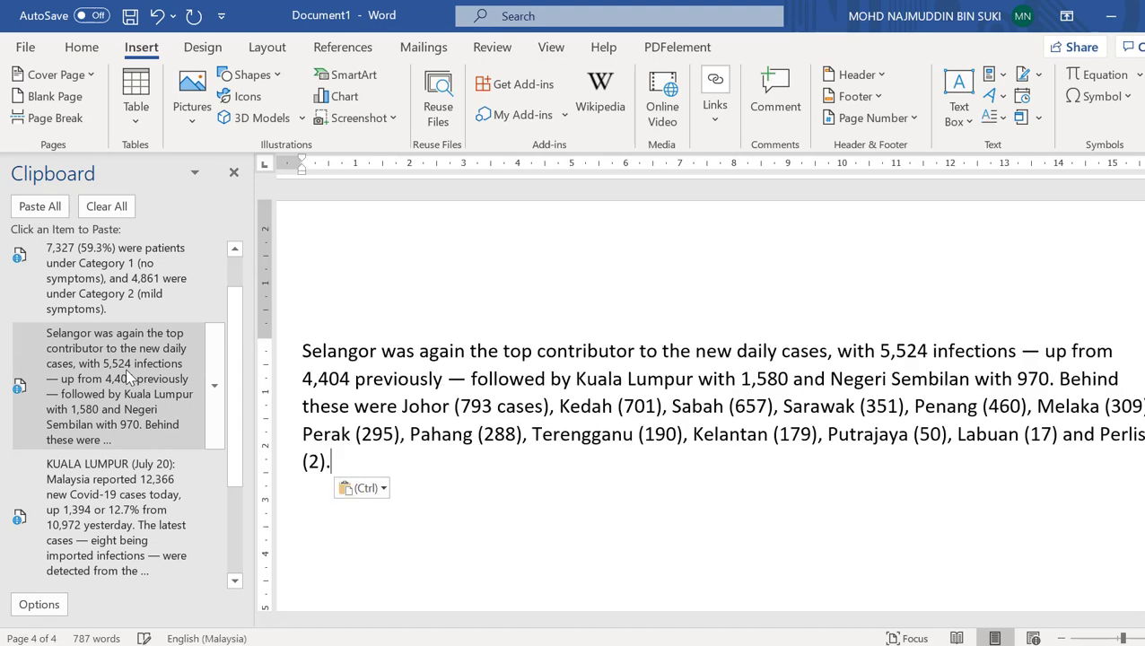
{"action": "key", "text": "Return"}
{"action": "left_click", "coordinate": [100, 301]}
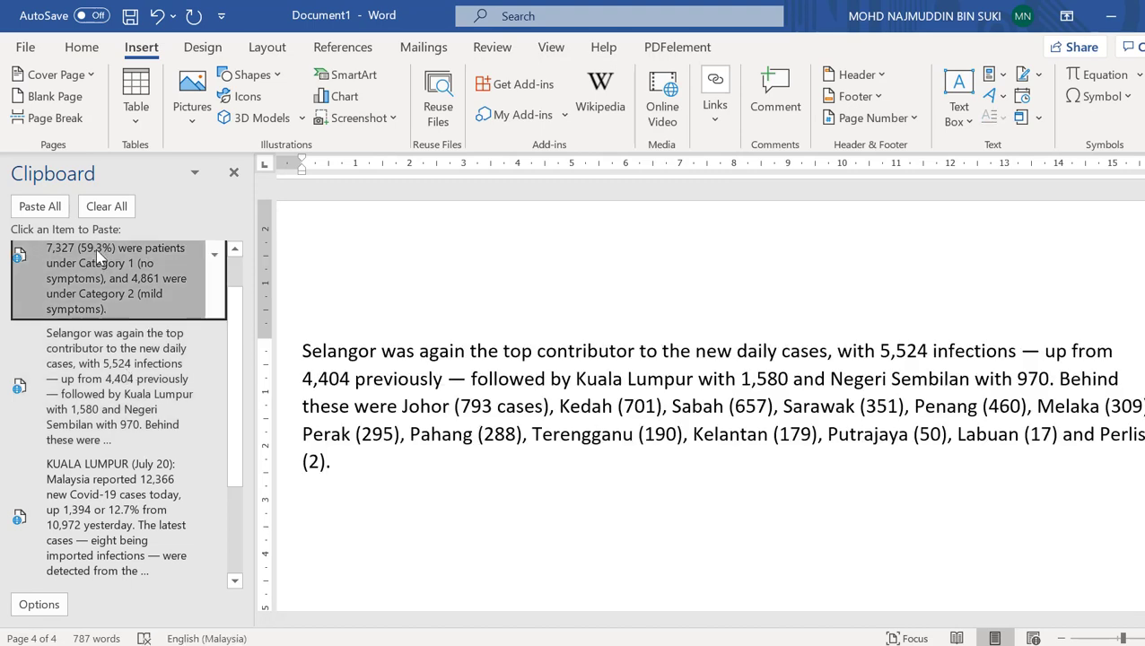
Step: Paste the "Video provides" paragraph from the clipboard history twice below the "Of the new cases" text, as separate paragraphs
{"action": "scroll", "coordinate": [148, 373], "scroll_direction": "down", "scroll_amount": 2}
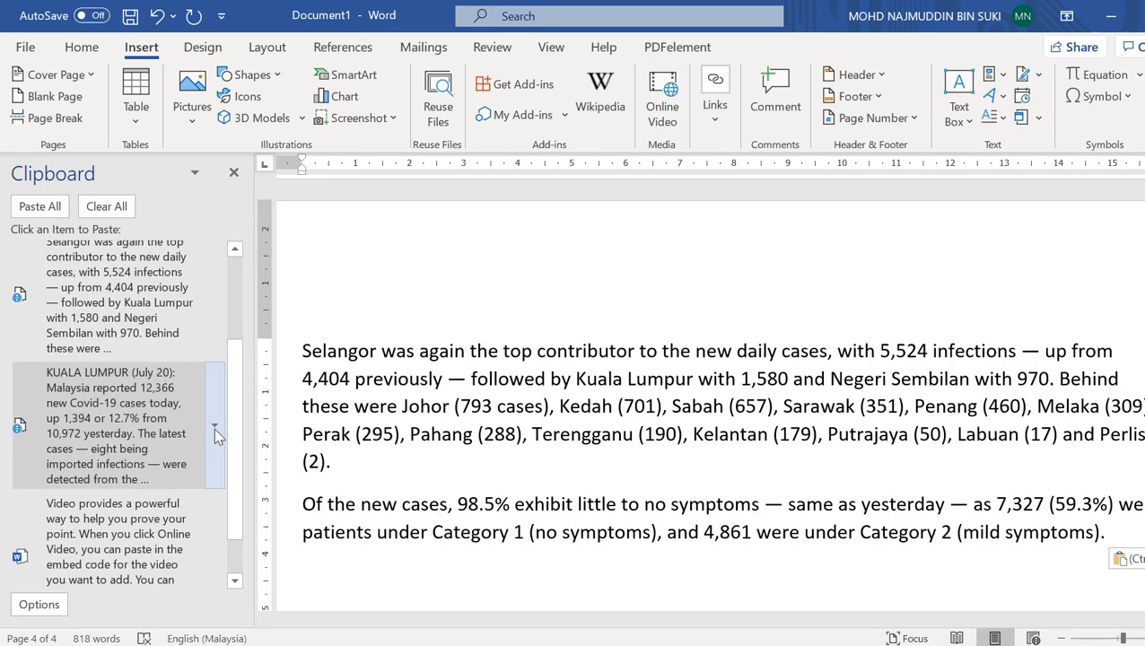
{"action": "key", "text": "Return"}
{"action": "left_click", "coordinate": [178, 518]}
{"action": "scroll", "coordinate": [299, 476], "scroll_direction": "down", "scroll_amount": 3}
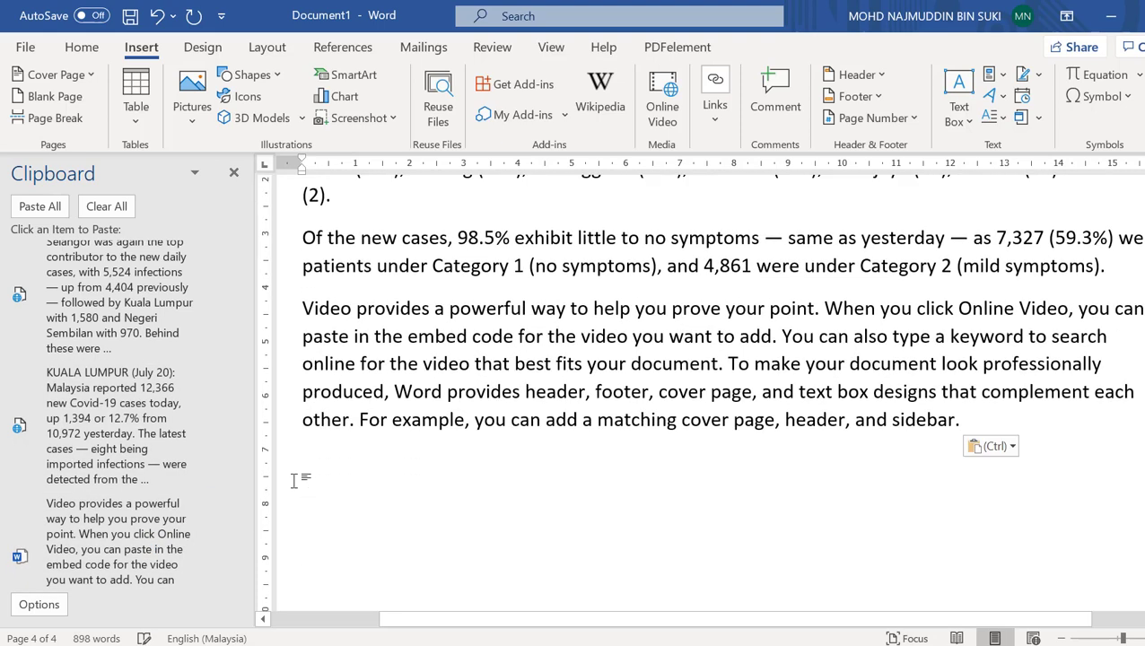
{"action": "key", "text": "Return"}
{"action": "scroll", "coordinate": [212, 516], "scroll_direction": "down", "scroll_amount": 1}
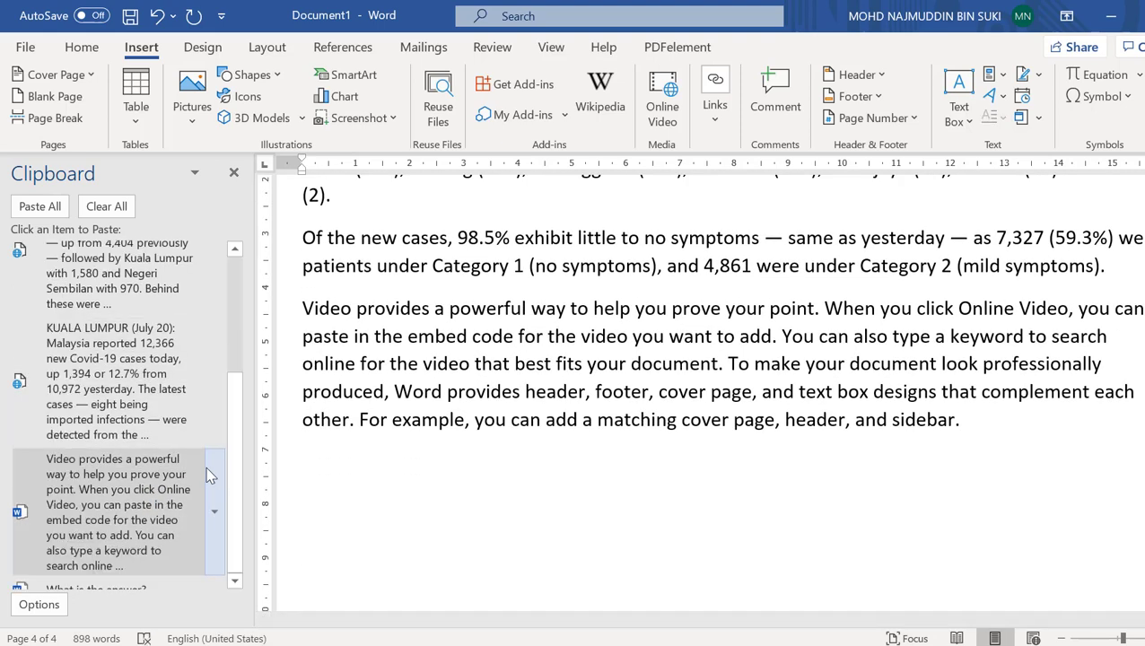
{"action": "left_click", "coordinate": [126, 503]}
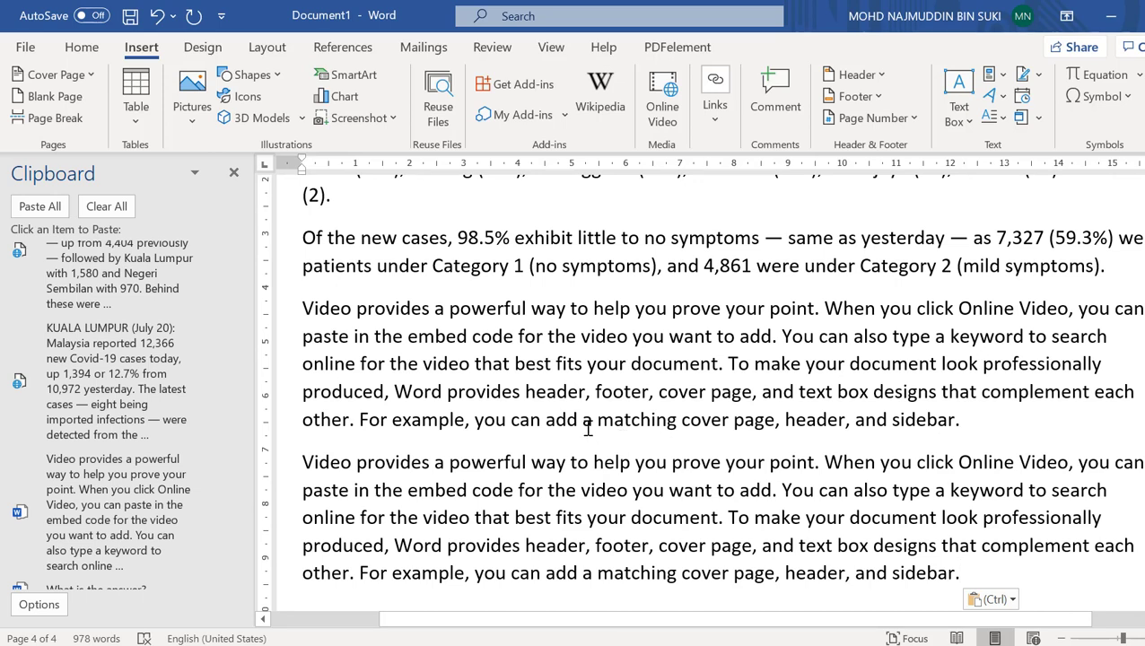
Step: Return to the start of the Selangor paragraph on page 4 and hide the clipboard history
{"action": "scroll", "coordinate": [588, 429], "scroll_direction": "up", "scroll_amount": 3}
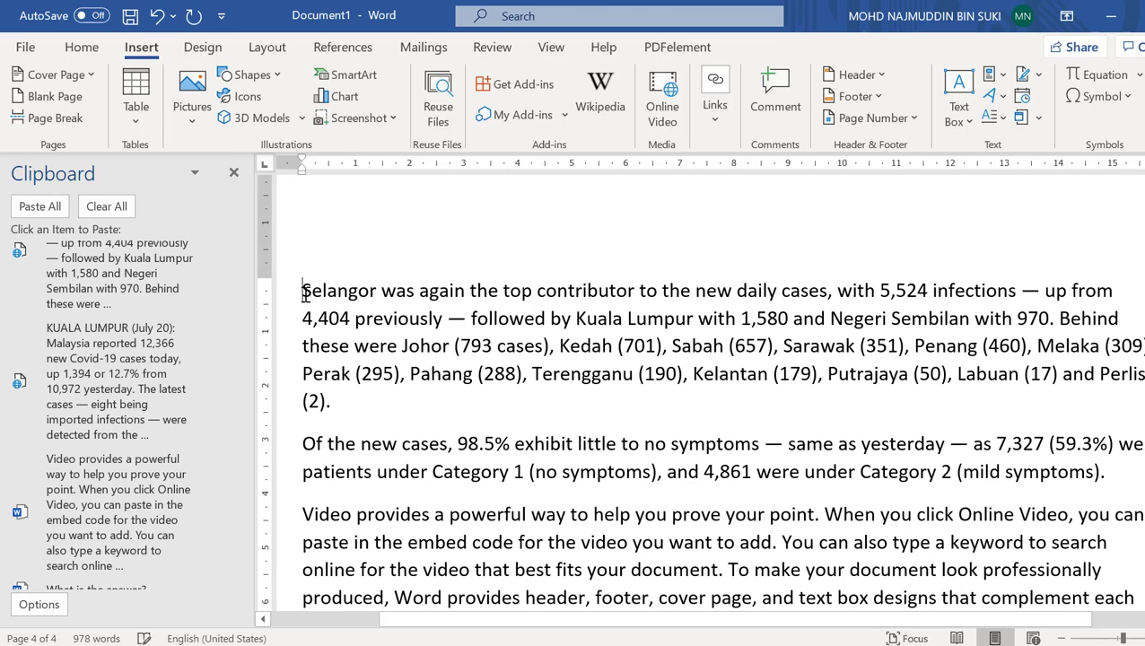
{"action": "left_click", "coordinate": [234, 173]}
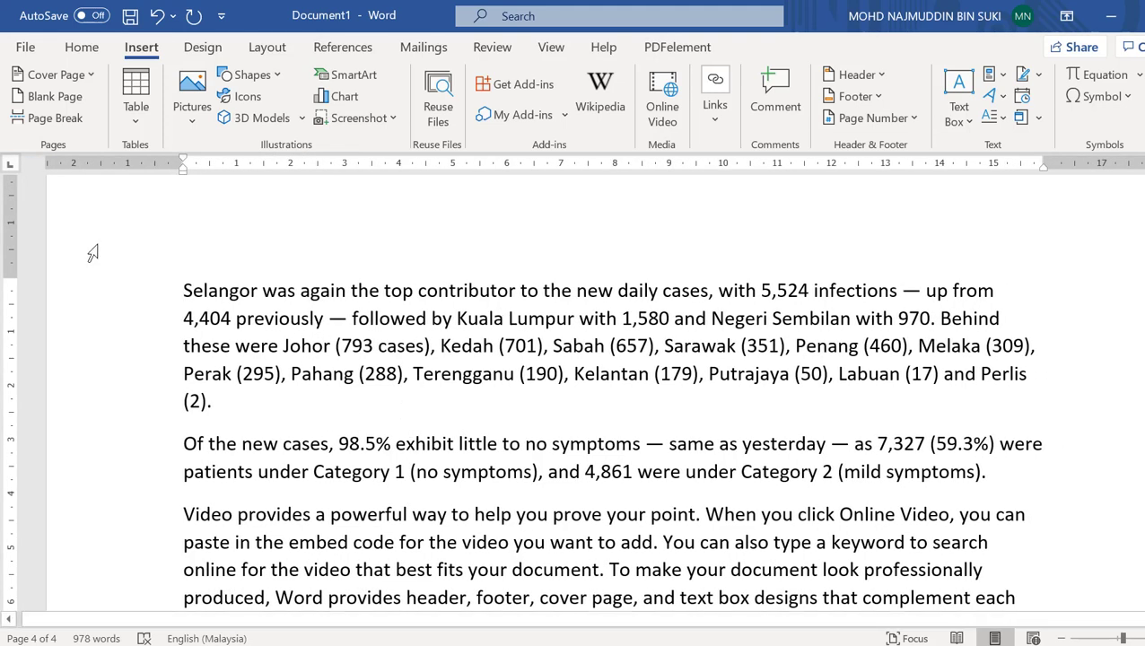
{"action": "left_click", "coordinate": [87, 49]}
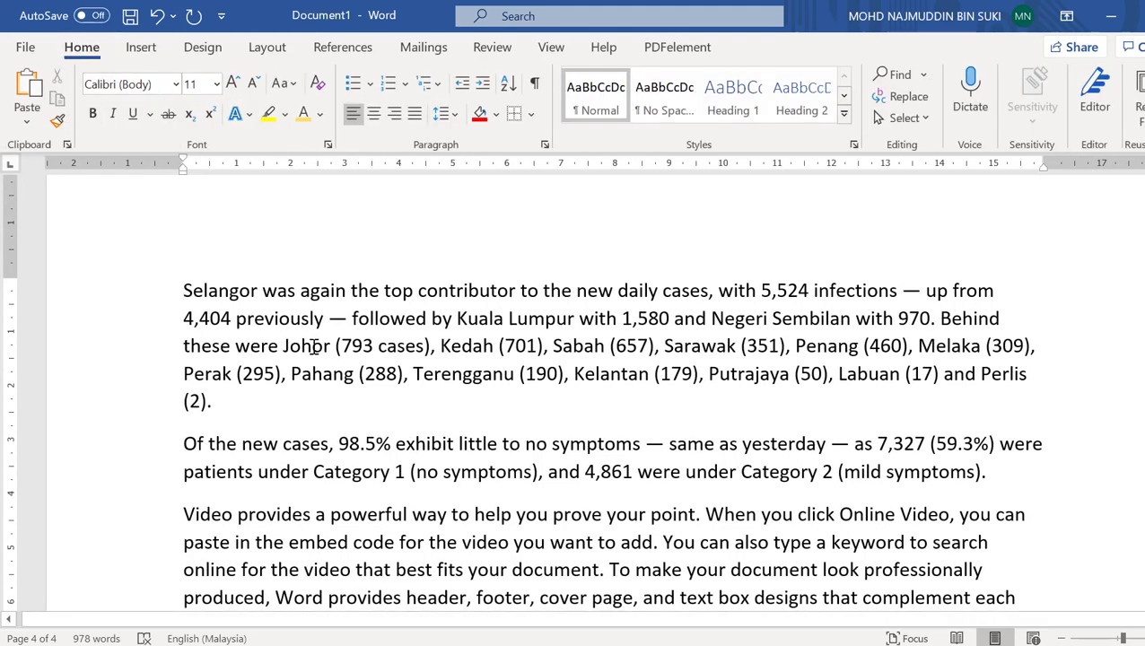
Step: Select all four pasted paragraphs on page 4, look at the full list of styles, and close it
{"action": "scroll", "coordinate": [312, 346], "scroll_direction": "down", "scroll_amount": 2}
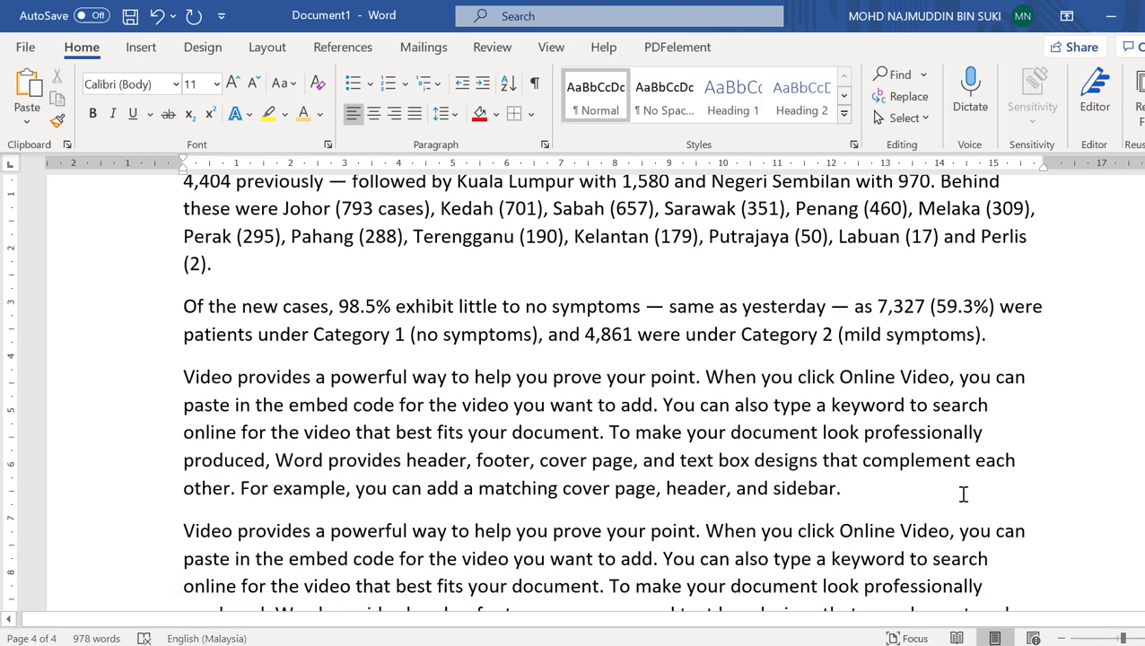
{"action": "scroll", "coordinate": [962, 495], "scroll_direction": "down", "scroll_amount": 2}
{"action": "left_click", "coordinate": [854, 505], "text": "shift"}
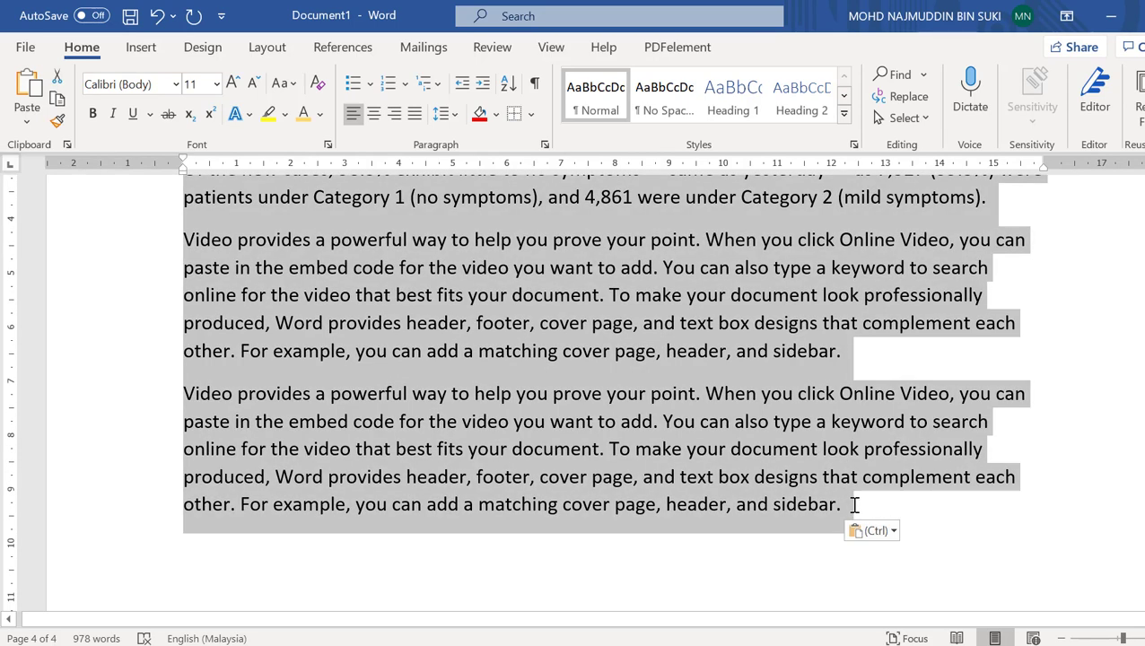
{"action": "left_click", "coordinate": [854, 144]}
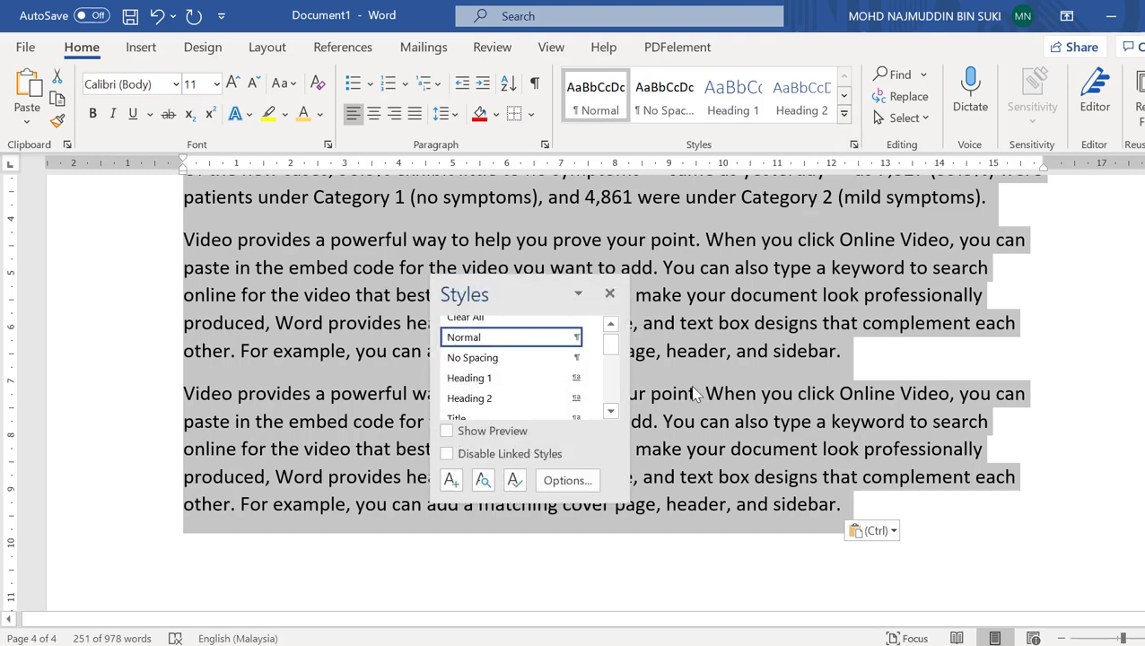
{"action": "left_click_drag", "start_coordinate": [612, 342], "coordinate": [612, 334]}
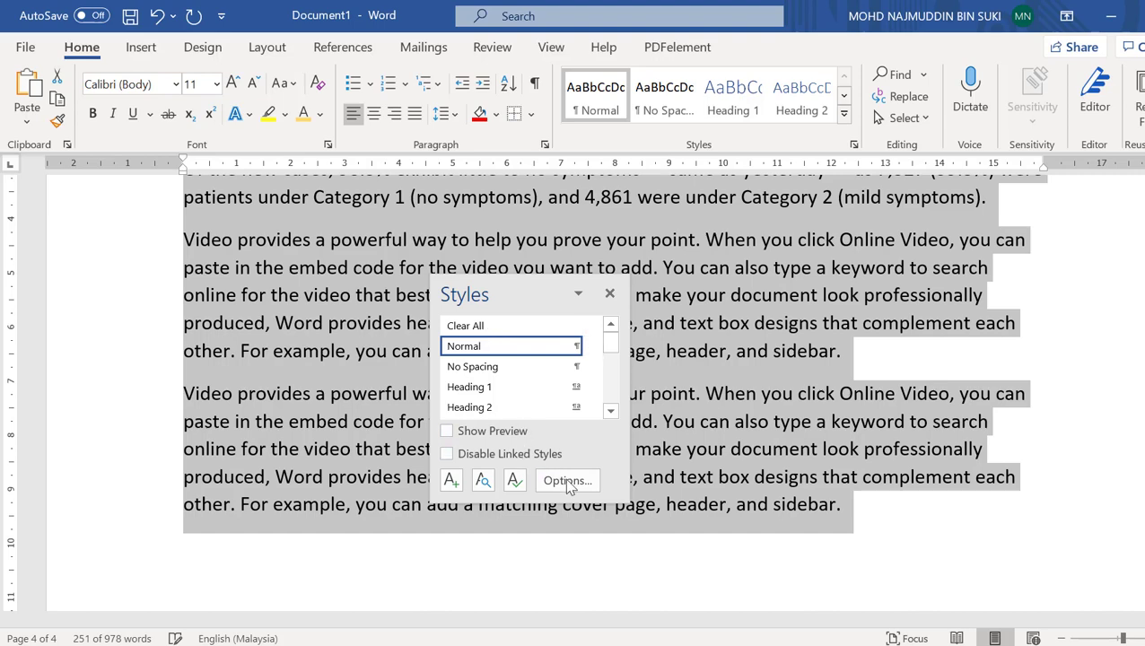
{"action": "left_click", "coordinate": [609, 293]}
{"action": "left_click", "coordinate": [742, 331]}
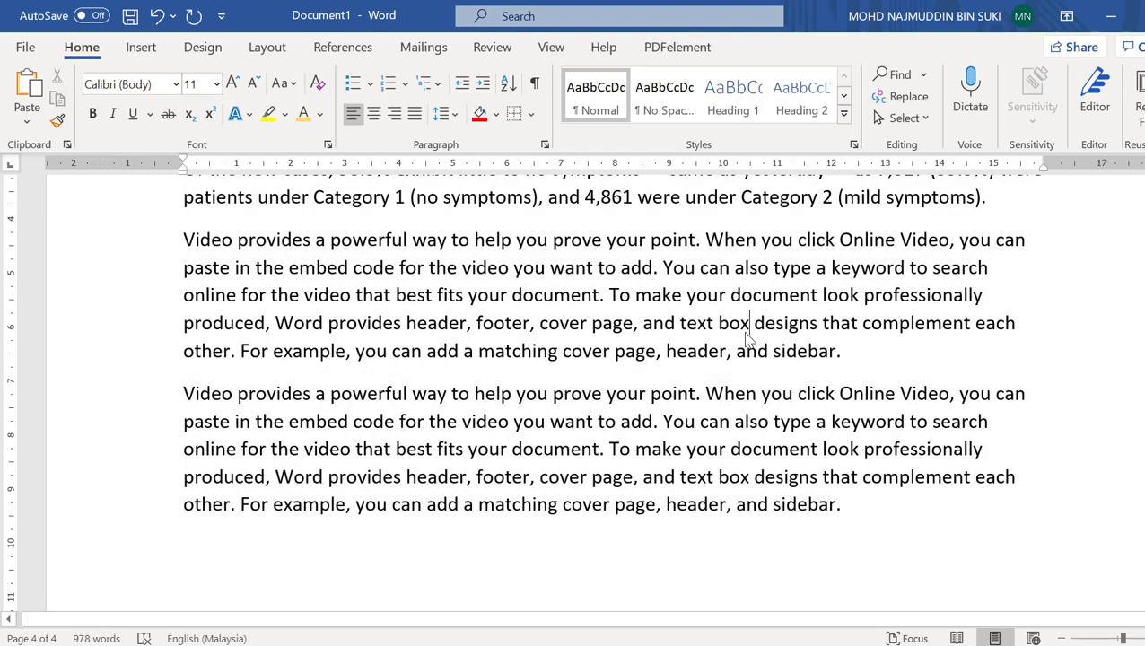
Step: Reset the numbered and bulleted lists on page 1, from "Themes and styles" through "Dinner", to the Normal style and close the styles list
{"action": "scroll", "coordinate": [748, 325], "scroll_direction": "up", "scroll_amount": 8}
{"action": "scroll", "coordinate": [724, 354], "scroll_direction": "up", "scroll_amount": 2}
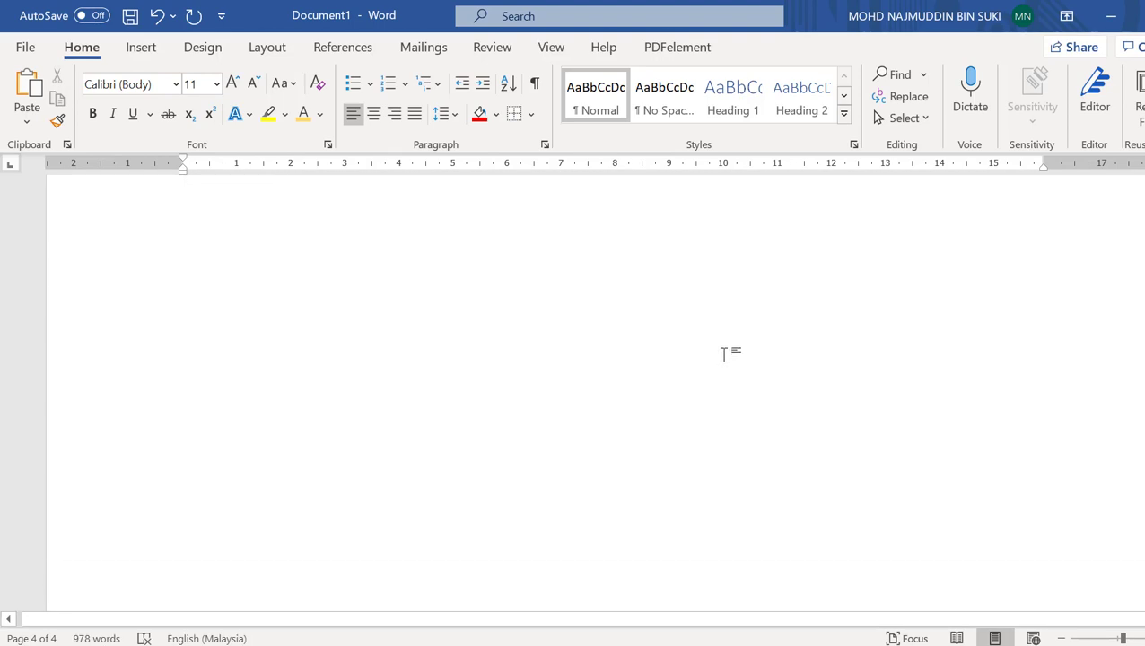
{"action": "scroll", "coordinate": [718, 353], "scroll_direction": "up", "scroll_amount": 10}
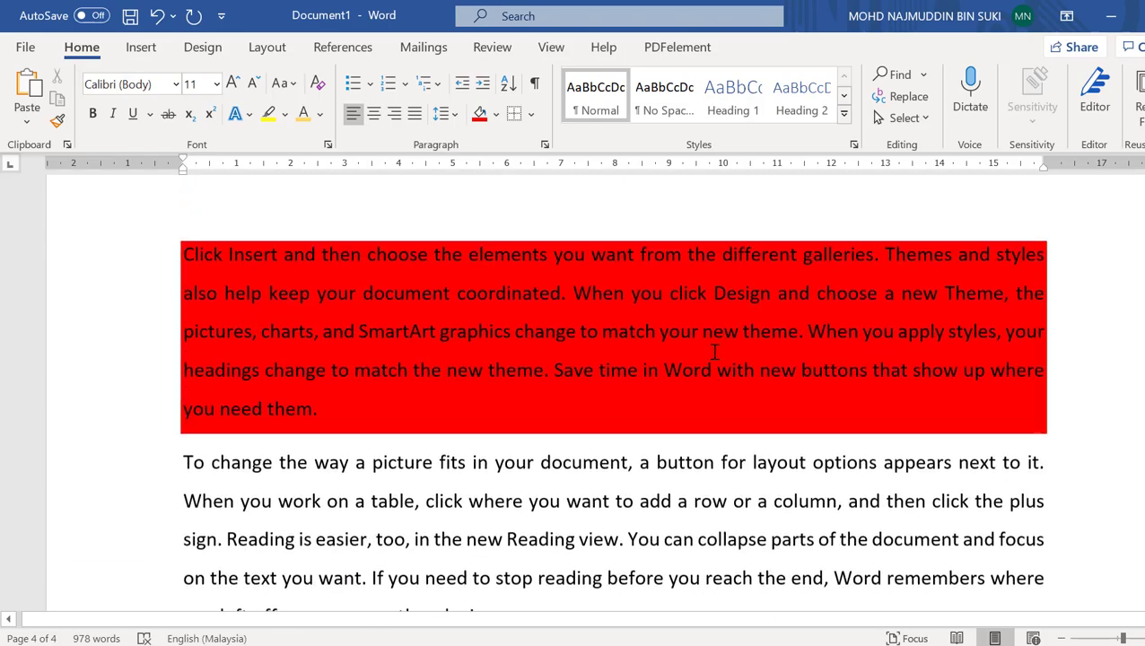
{"action": "scroll", "coordinate": [709, 350], "scroll_direction": "up", "scroll_amount": 15}
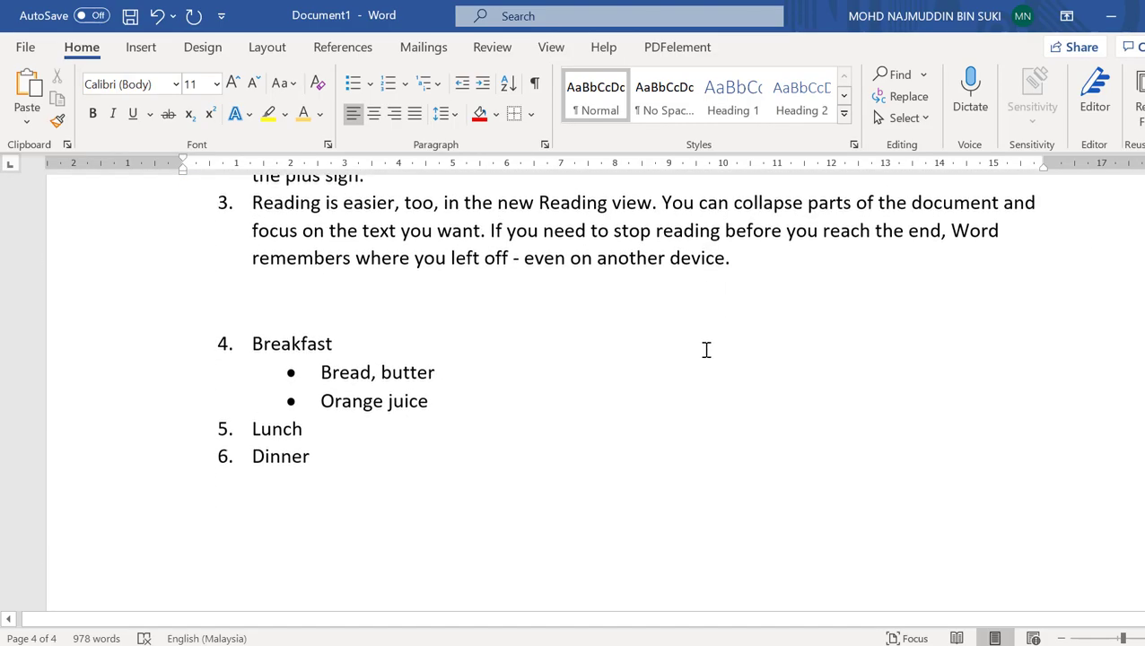
{"action": "left_click", "coordinate": [224, 254]}
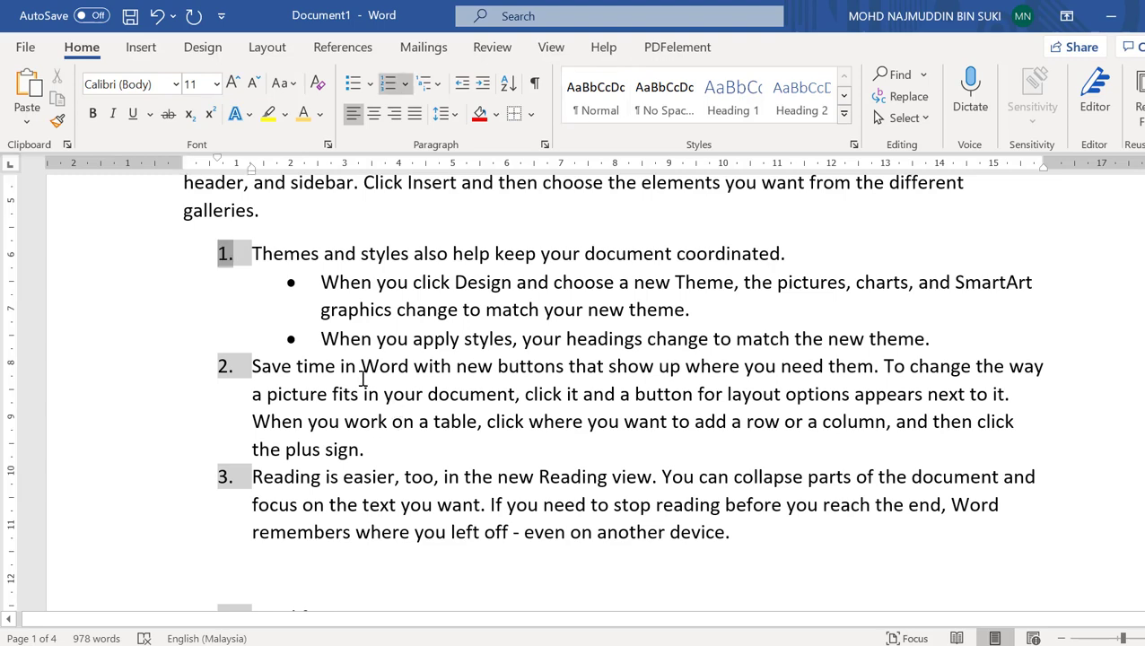
{"action": "left_click", "coordinate": [256, 252]}
{"action": "scroll", "coordinate": [339, 397], "scroll_direction": "down", "scroll_amount": 3}
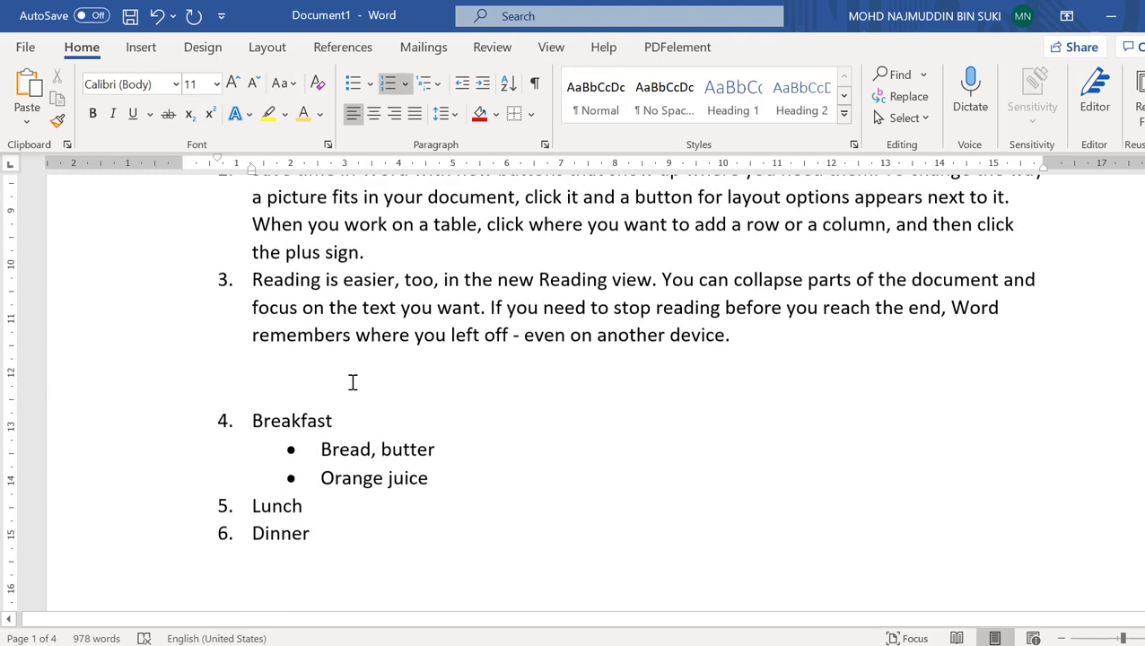
{"action": "left_click", "coordinate": [334, 513], "text": "shift"}
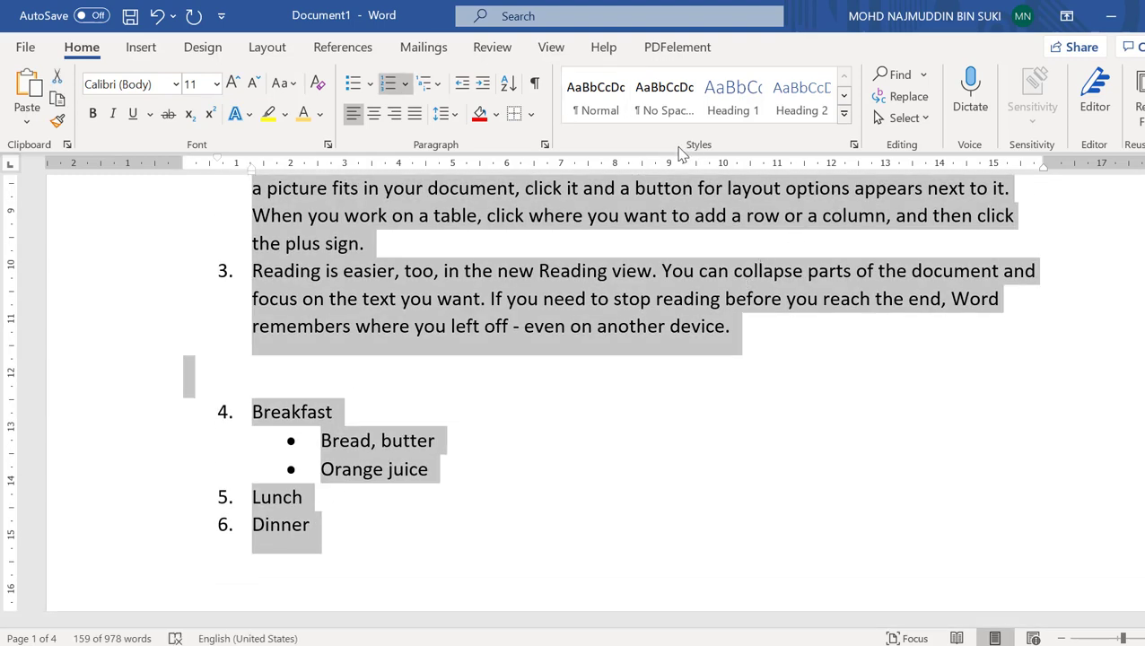
{"action": "left_click", "coordinate": [854, 146]}
{"action": "scroll", "coordinate": [507, 363], "scroll_direction": "up", "scroll_amount": 6}
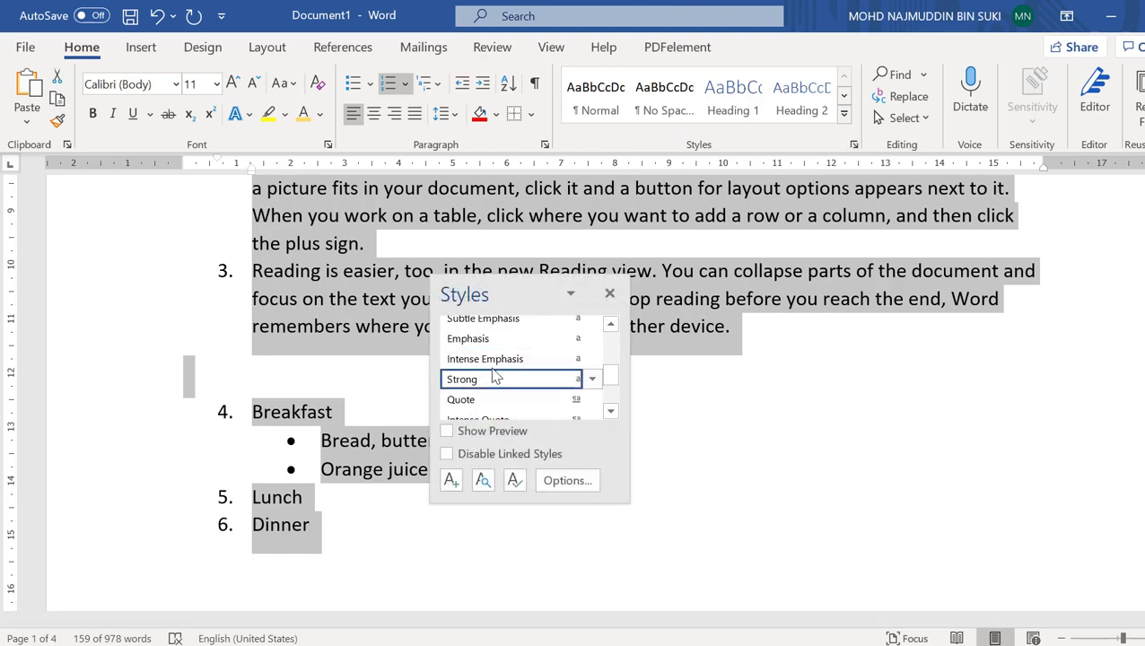
{"action": "left_click", "coordinate": [484, 347]}
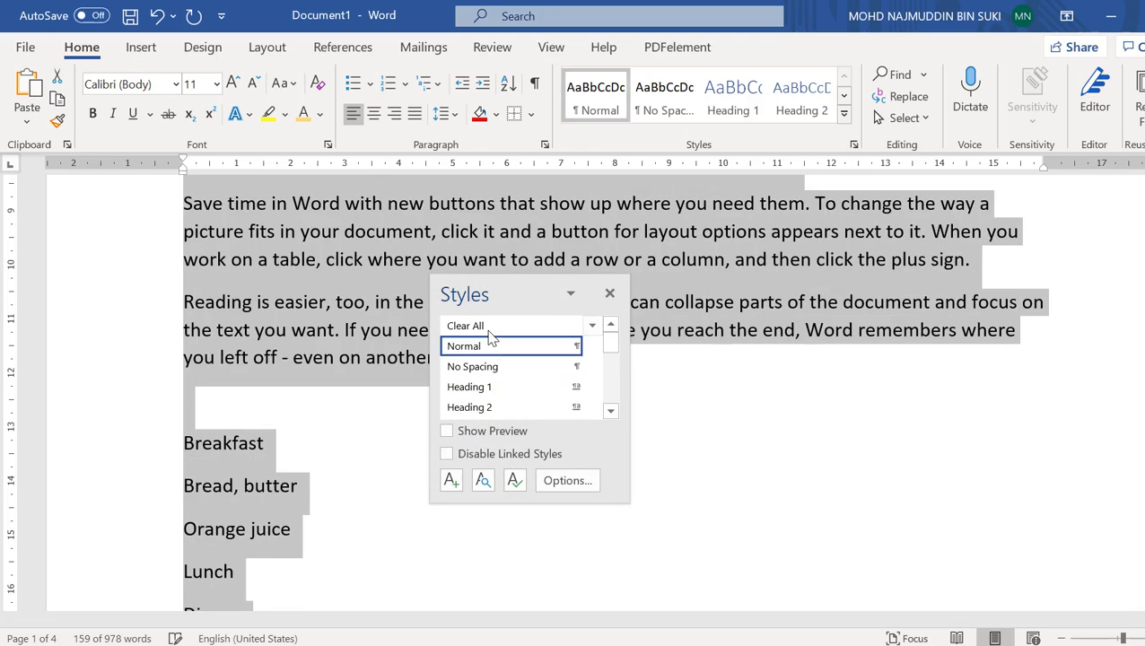
{"action": "left_click", "coordinate": [278, 305]}
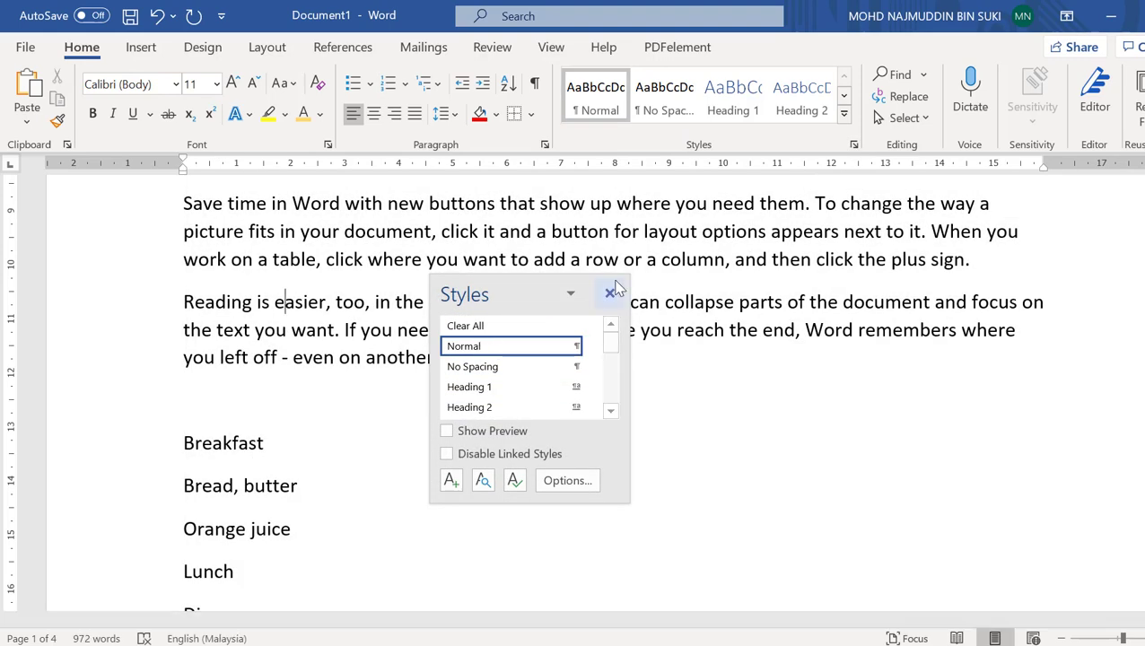
{"action": "left_click", "coordinate": [610, 293]}
Step: Apply the Heading 1 style to the line "Themes and styles also help keep your document coordinated."
{"action": "scroll", "coordinate": [141, 340], "scroll_direction": "up", "scroll_amount": 5}
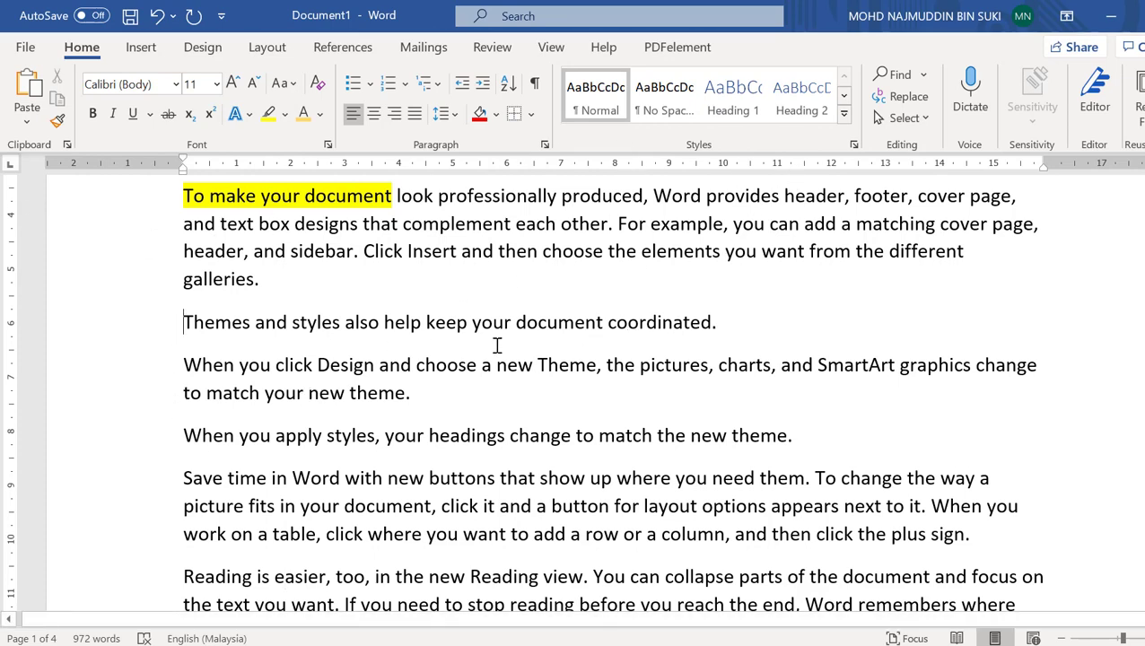
{"action": "triple_click", "coordinate": [721, 324]}
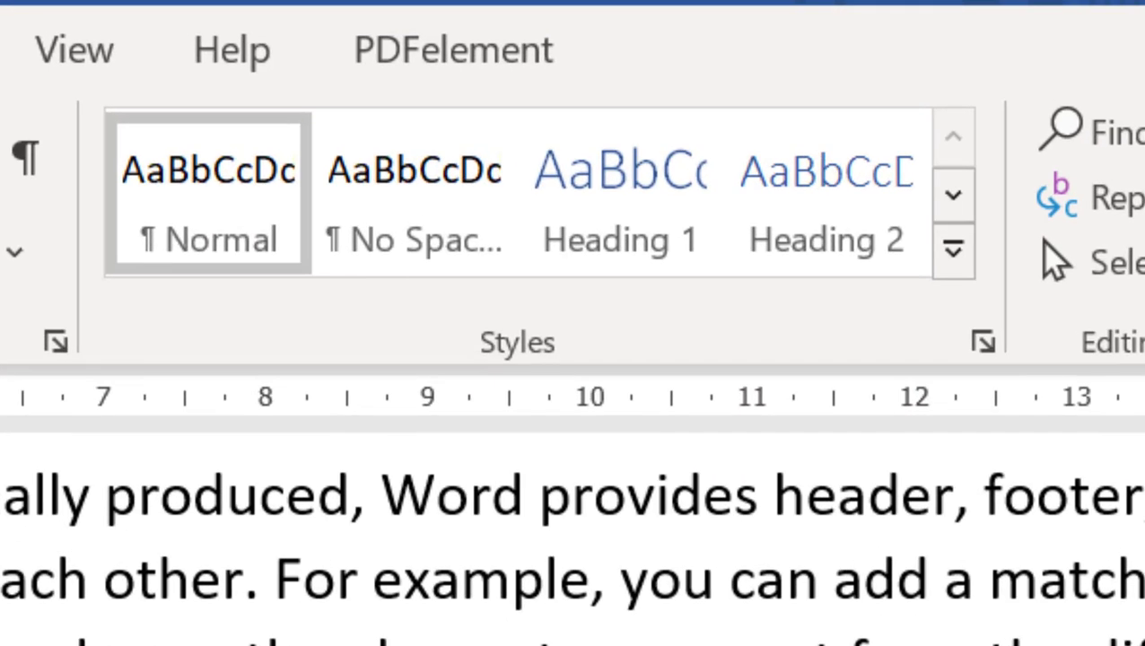
{"action": "left_click", "coordinate": [621, 238]}
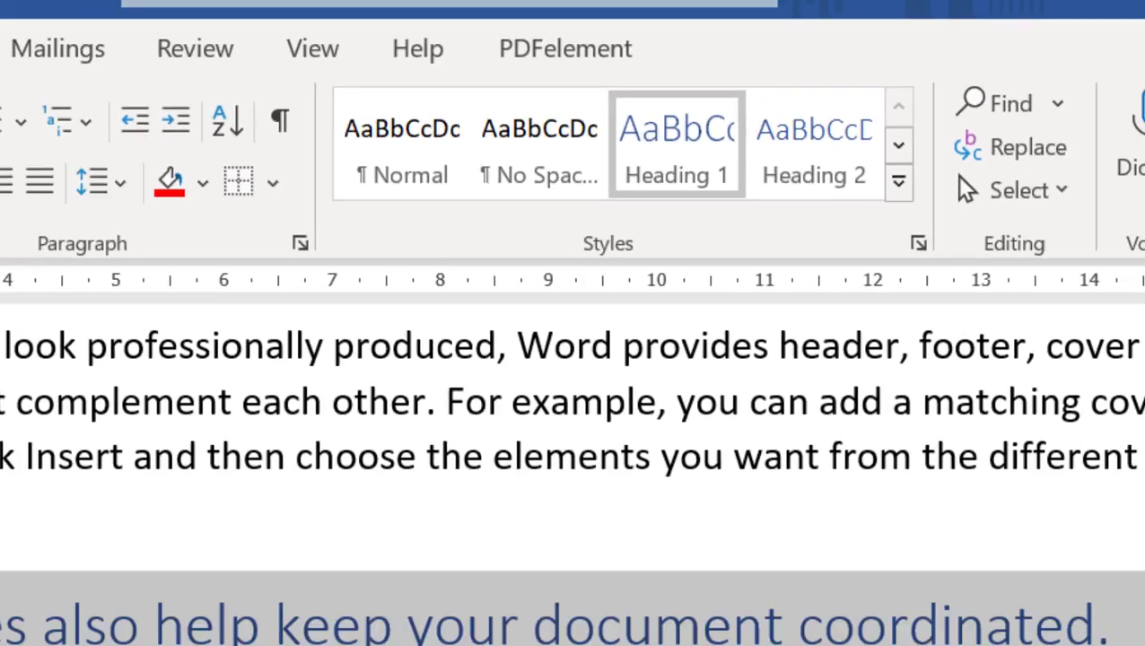
{"action": "left_click", "coordinate": [429, 400]}
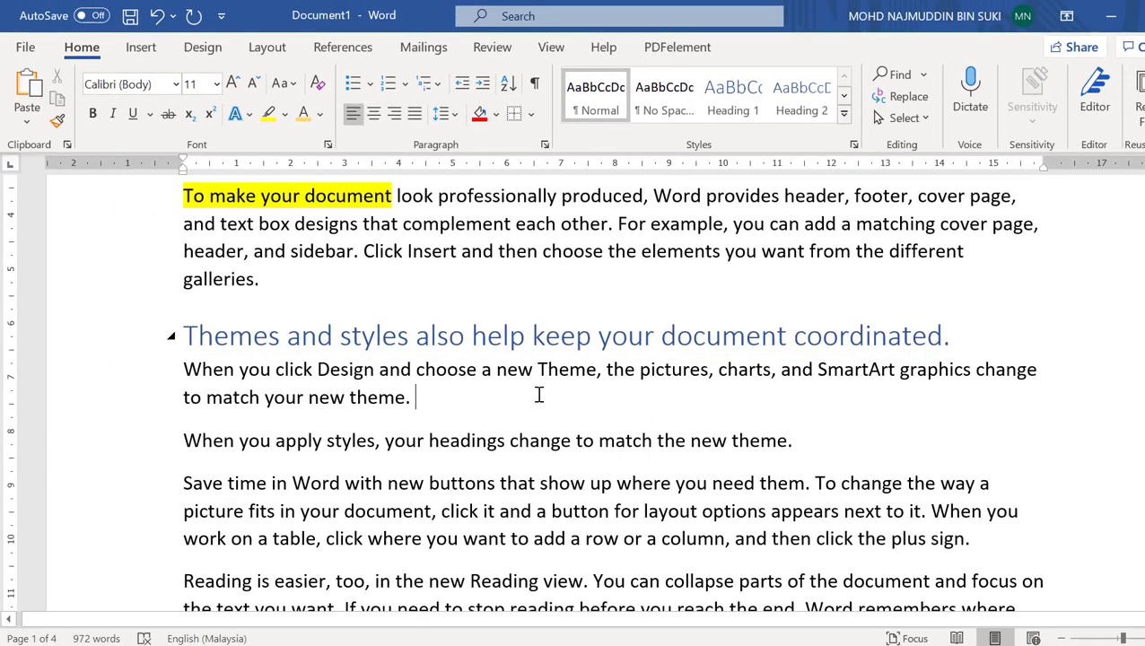
Step: Apply Heading 2 to the sentence "To change the way a picture fits" on page 2 and split the text after it into its own paragraph
{"action": "scroll", "coordinate": [435, 452], "scroll_direction": "up", "scroll_amount": 2}
{"action": "scroll", "coordinate": [429, 444], "scroll_direction": "up", "scroll_amount": 2}
{"action": "scroll", "coordinate": [417, 399], "scroll_direction": "down", "scroll_amount": 10}
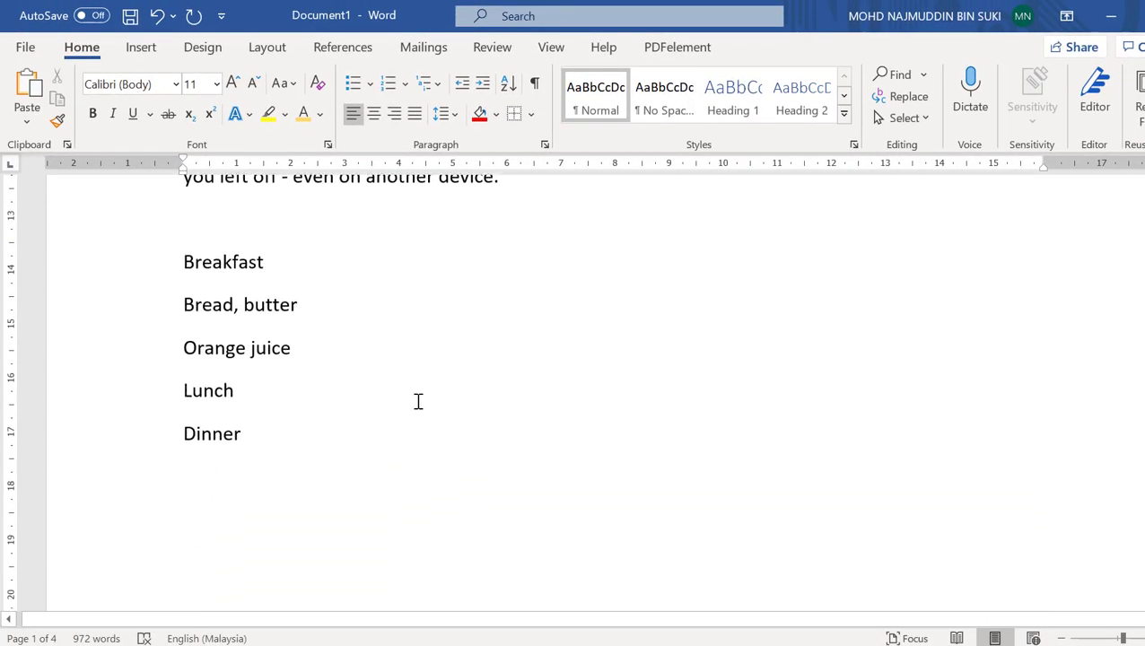
{"action": "scroll", "coordinate": [418, 396], "scroll_direction": "down", "scroll_amount": 10}
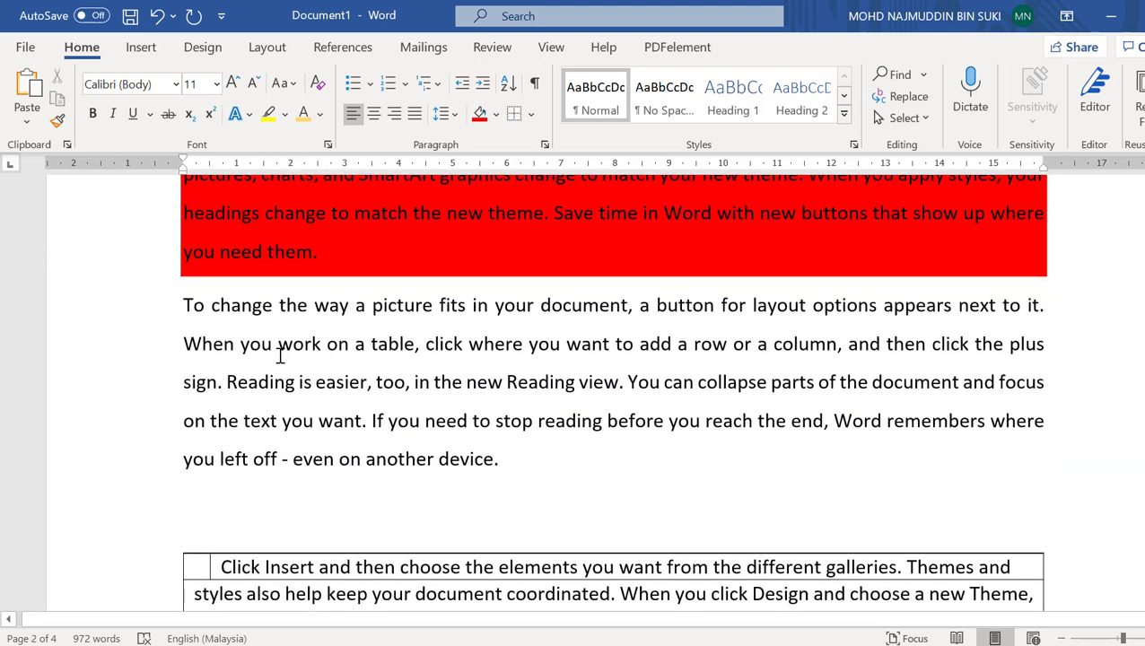
{"action": "left_click", "coordinate": [1047, 302]}
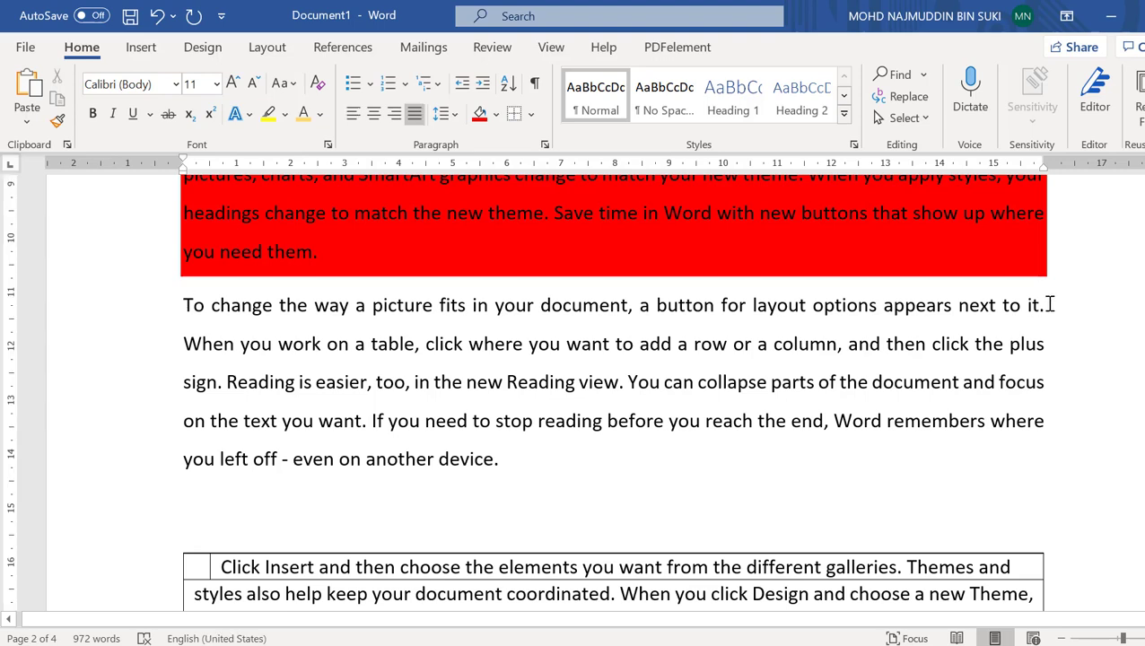
{"action": "key", "text": "shift+Home"}
{"action": "left_click", "coordinate": [788, 114]}
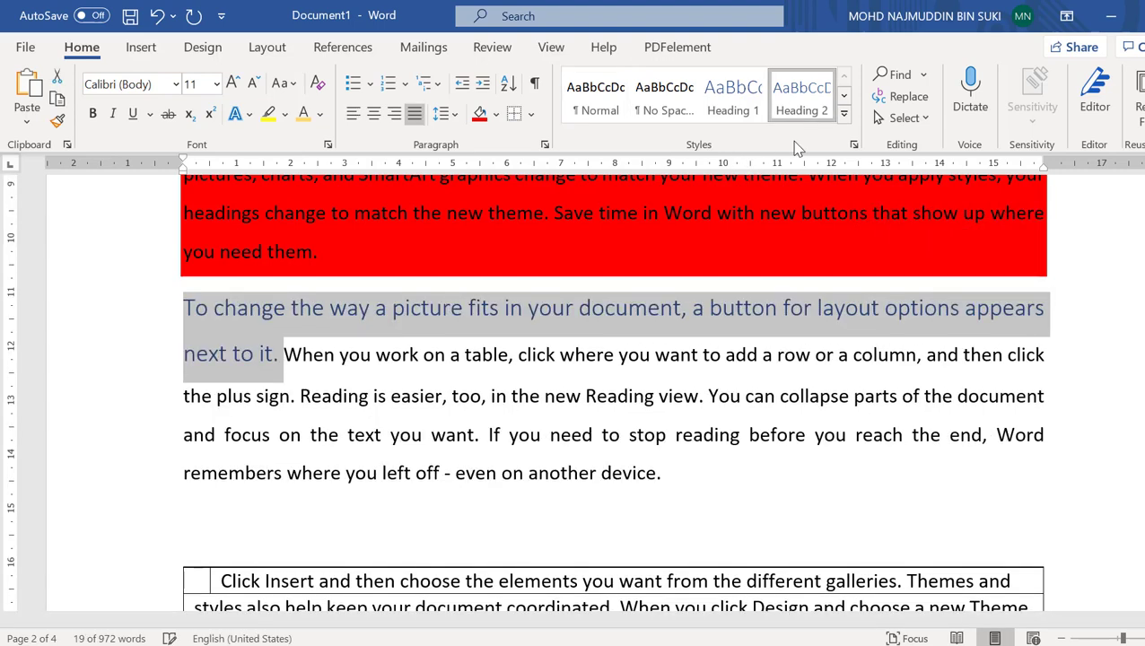
{"action": "left_click", "coordinate": [653, 397]}
{"action": "left_click", "coordinate": [285, 355]}
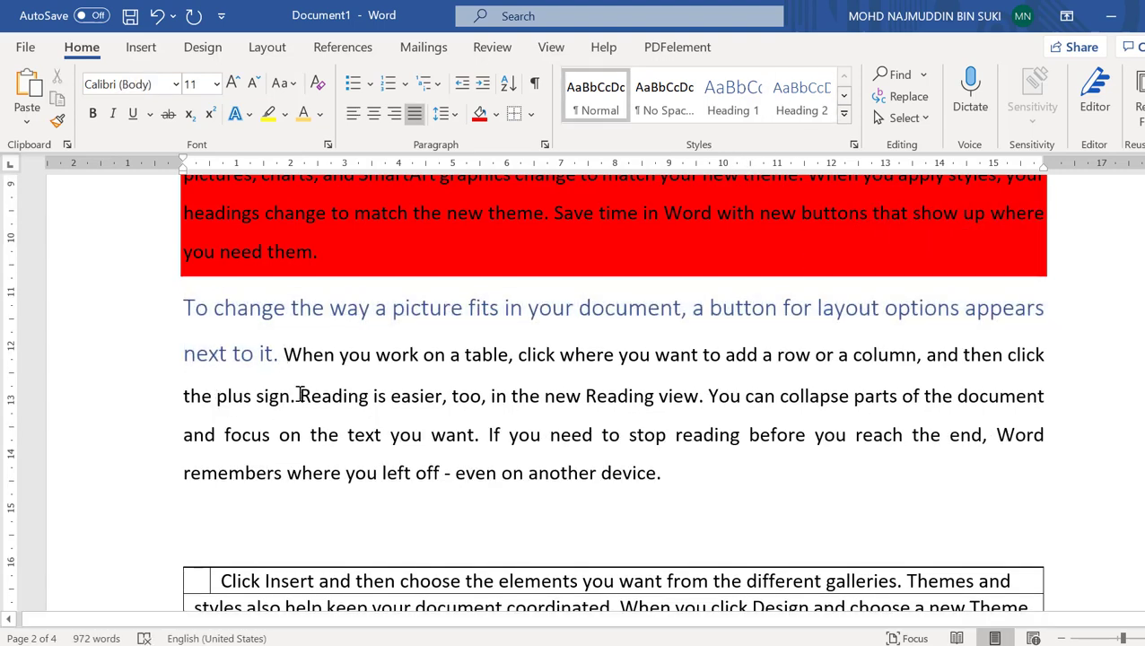
{"action": "key", "text": "Return"}
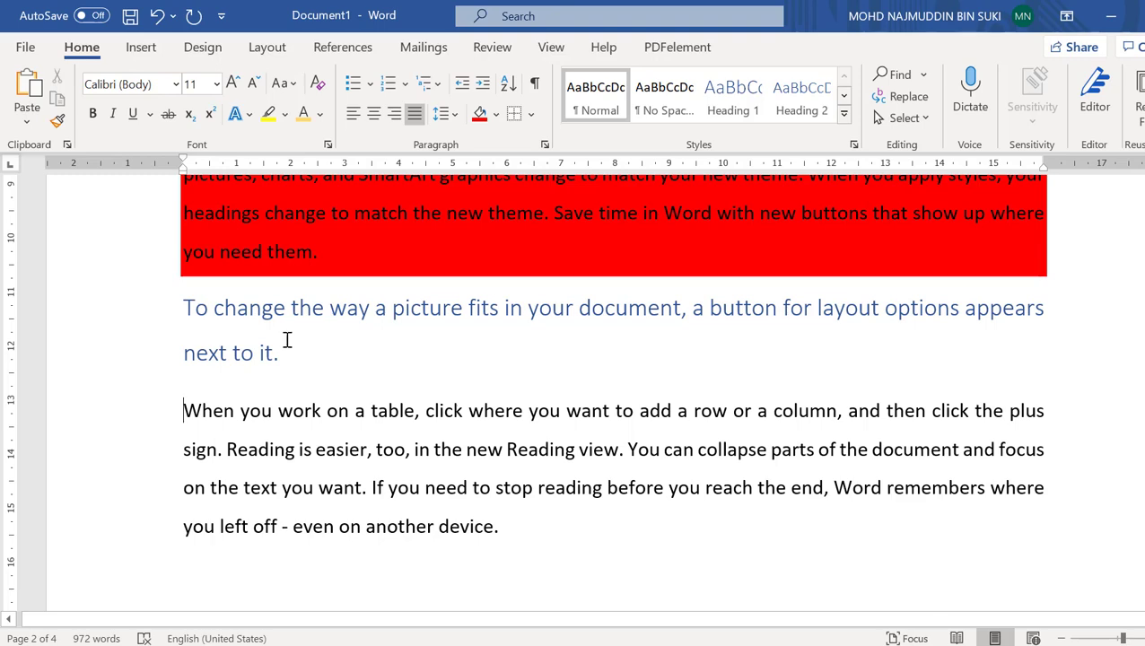
Step: Look at which headings in this document can be hyperlink targets, without inserting a link
{"action": "left_click", "coordinate": [139, 49]}
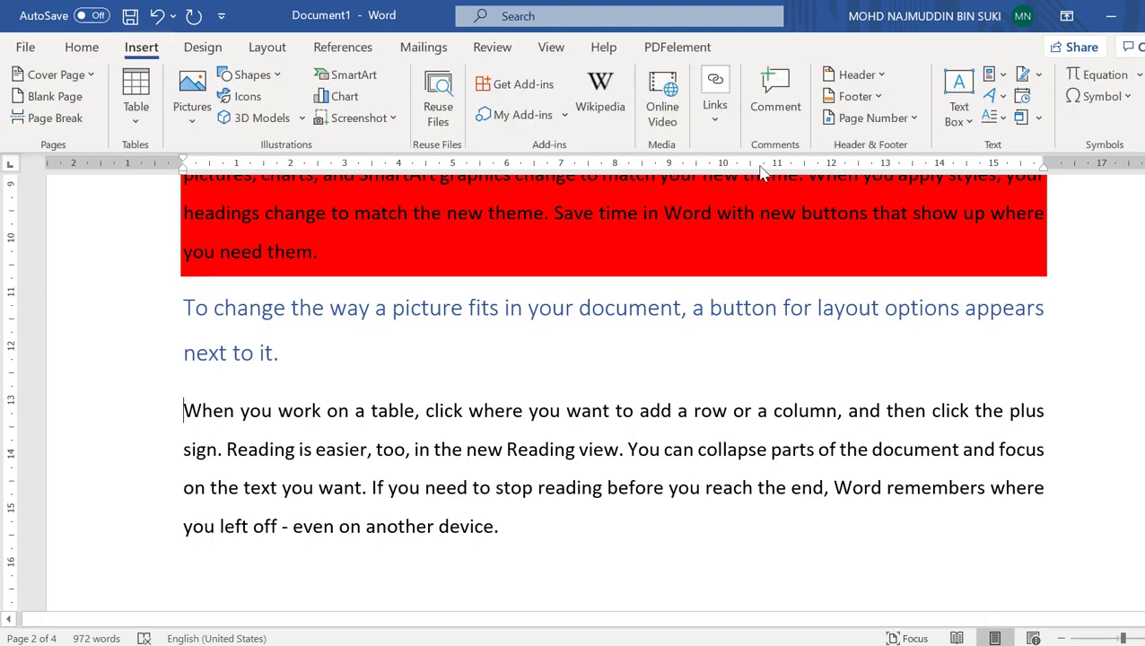
{"action": "left_click", "coordinate": [716, 130]}
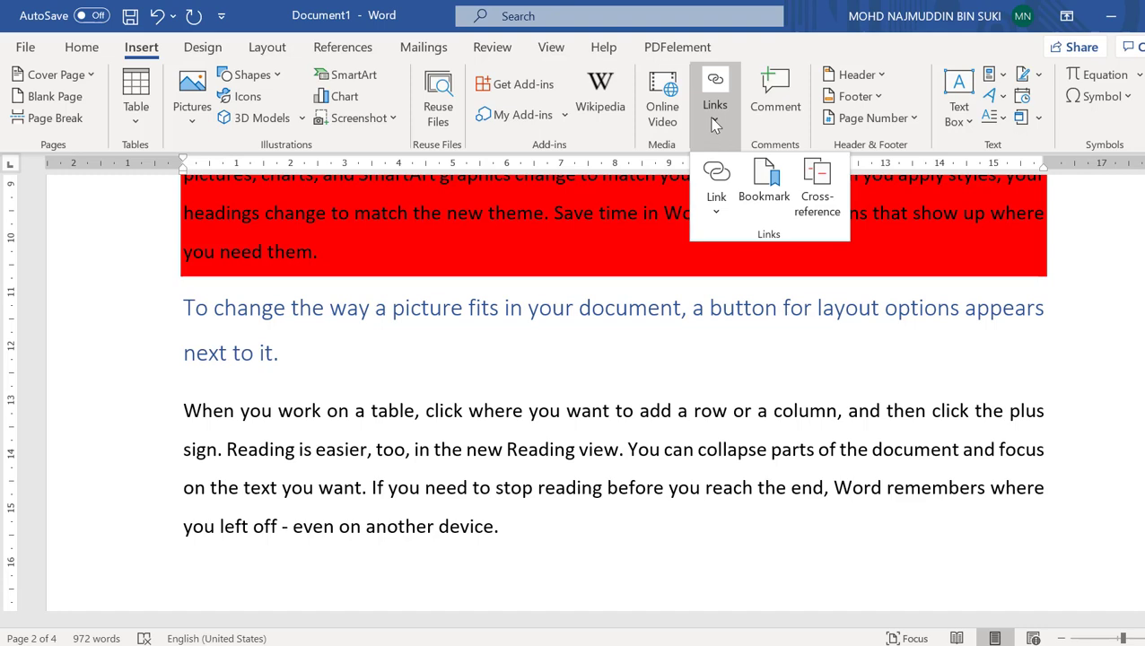
{"action": "left_click", "coordinate": [726, 179]}
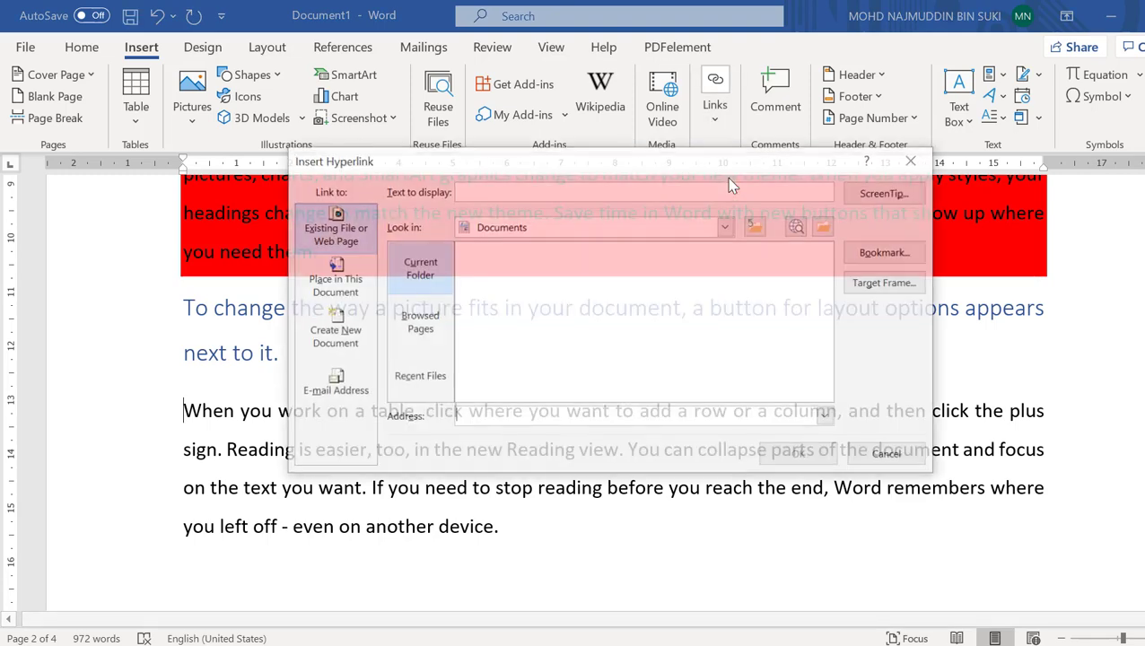
{"action": "left_click", "coordinate": [334, 296]}
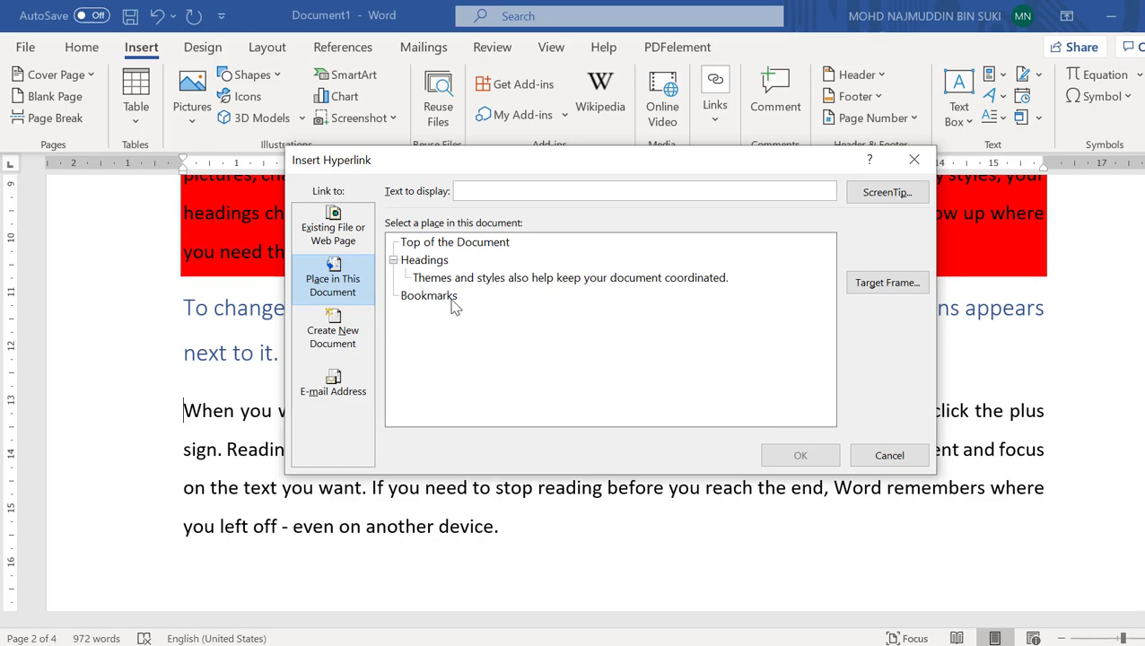
{"action": "left_click", "coordinate": [888, 456]}
Step: Insert a page break before the opening "Video provides" paragraph at the start of the document
{"action": "scroll", "coordinate": [770, 441], "scroll_direction": "up", "scroll_amount": 3}
{"action": "scroll", "coordinate": [770, 440], "scroll_direction": "up", "scroll_amount": 1}
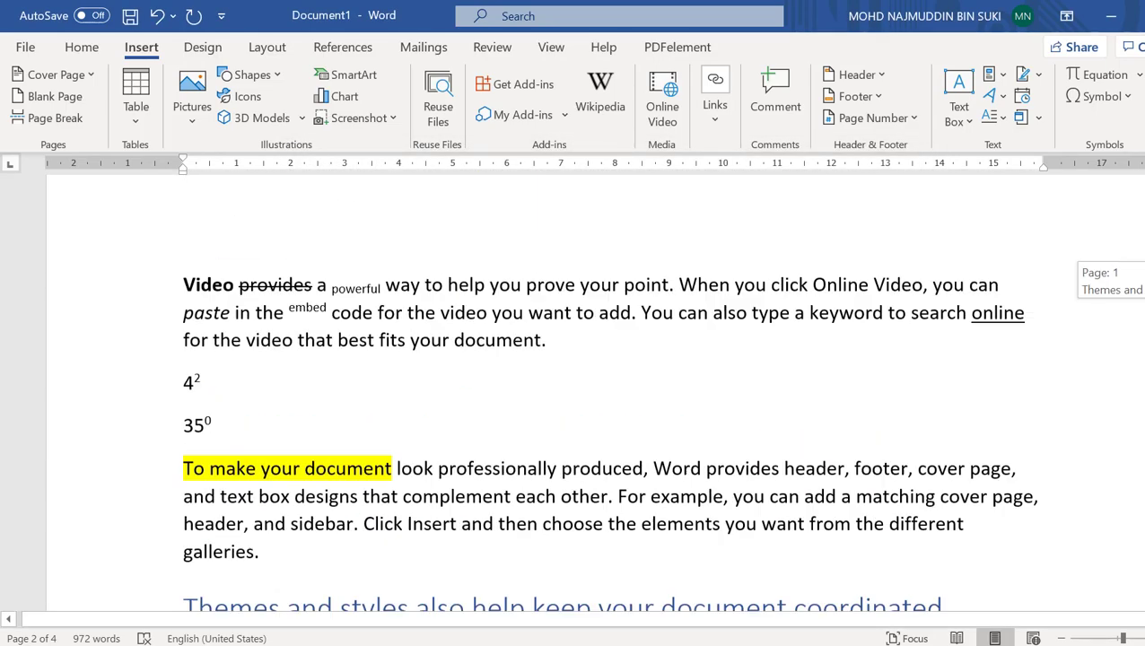
{"action": "scroll", "coordinate": [197, 357], "scroll_direction": "up", "scroll_amount": 2}
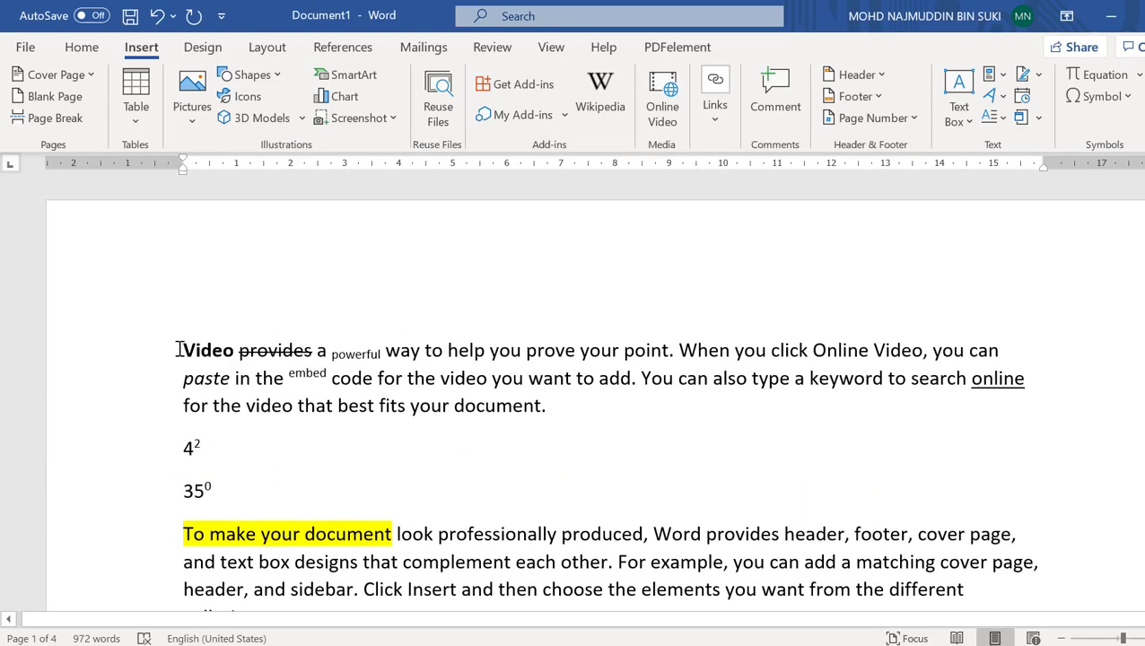
{"action": "left_click", "coordinate": [50, 118]}
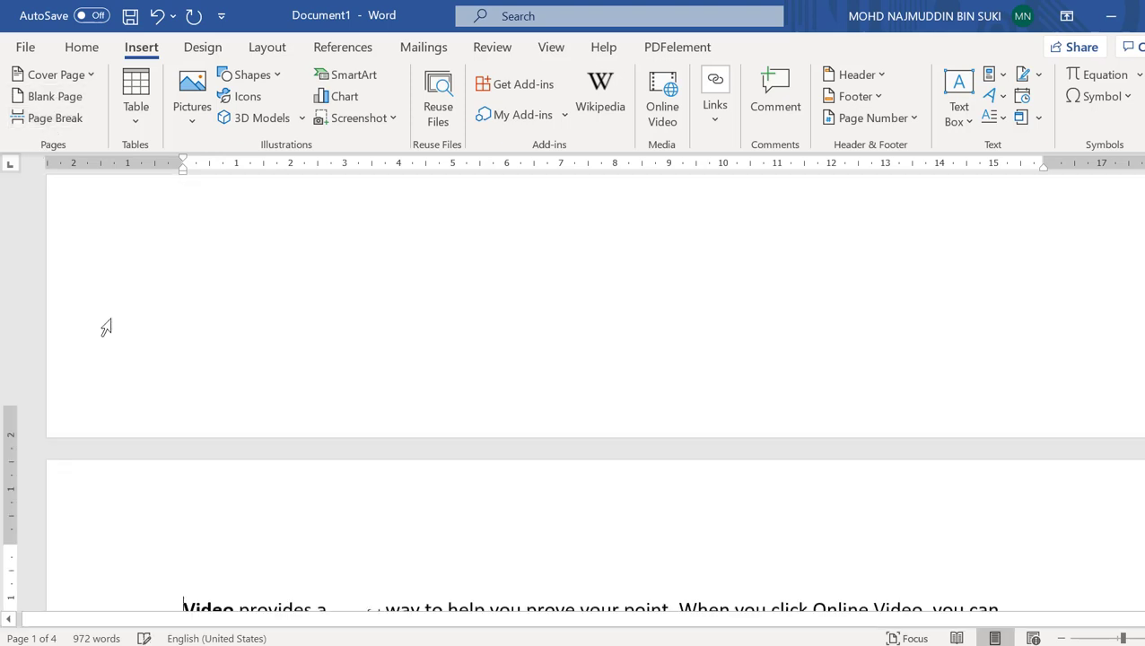
Step: Insert an Automatic Table 1 table of contents on the blank first page
{"action": "scroll", "coordinate": [82, 347], "scroll_direction": "up", "scroll_amount": 3}
{"action": "scroll", "coordinate": [75, 348], "scroll_direction": "up", "scroll_amount": 1}
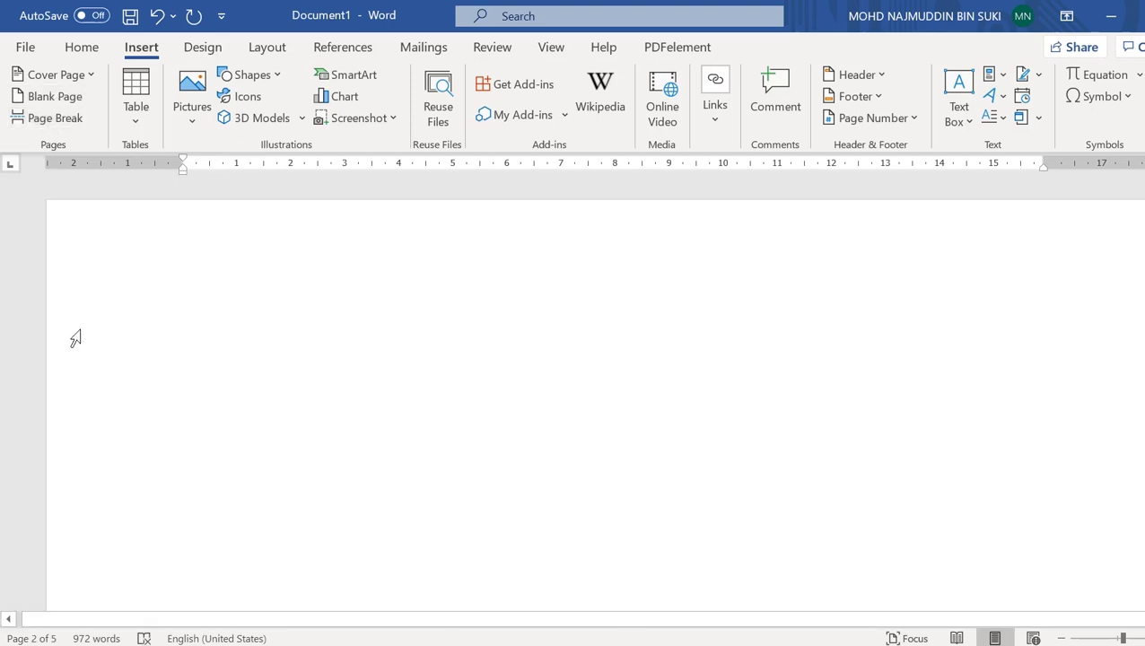
{"action": "left_click", "coordinate": [184, 324]}
{"action": "left_click", "coordinate": [350, 56]}
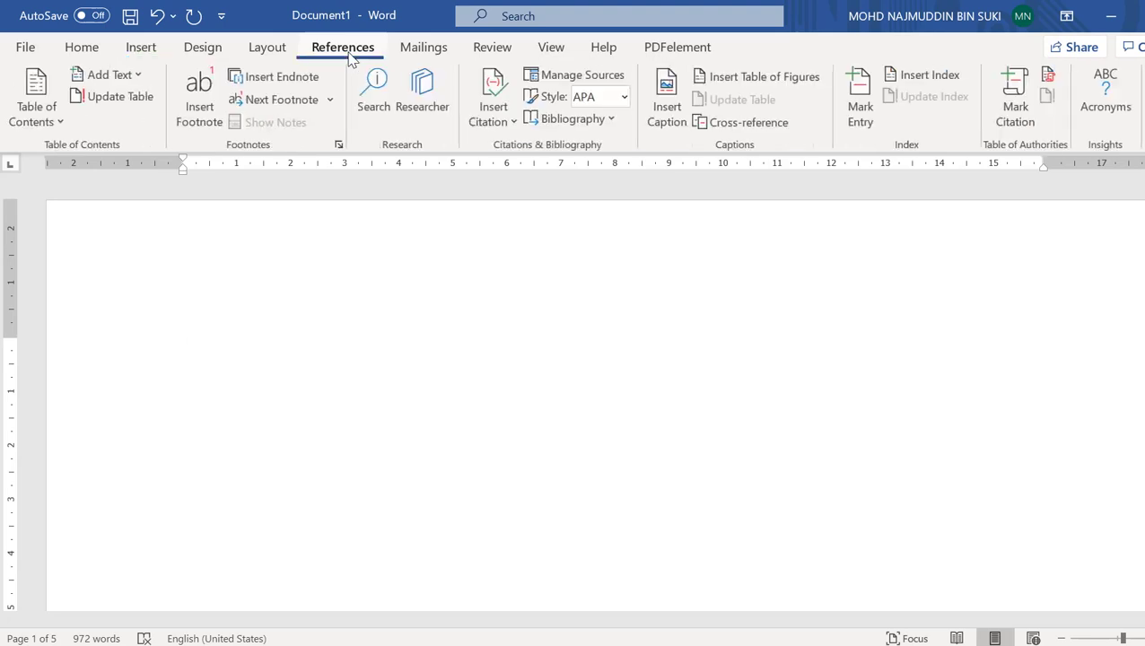
{"action": "left_click", "coordinate": [33, 114]}
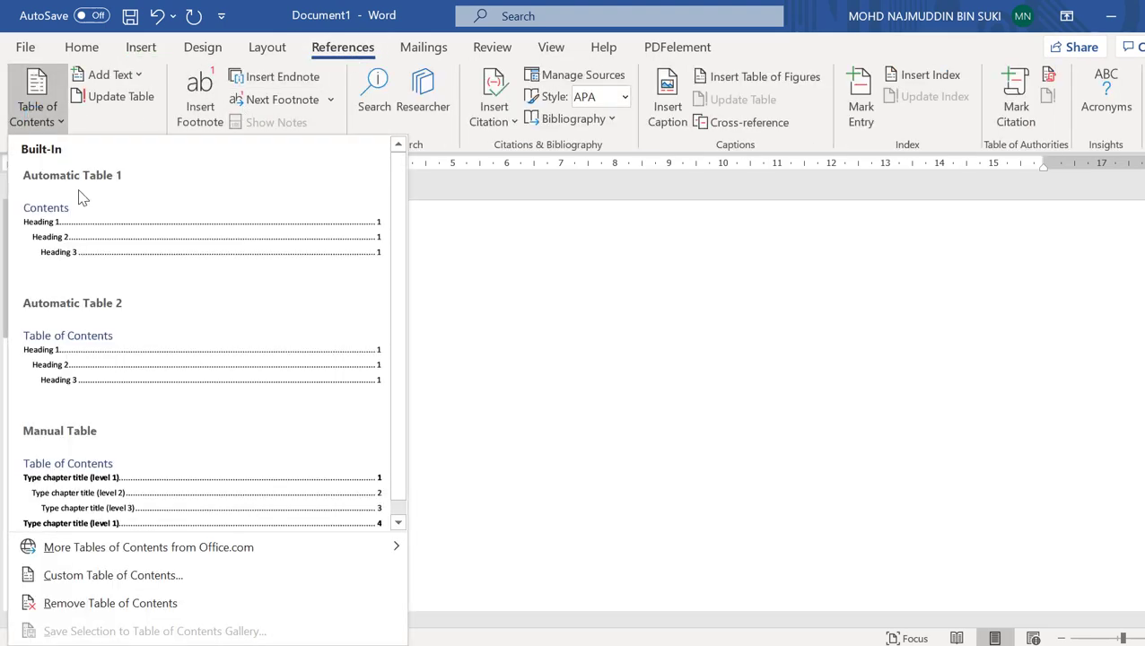
{"action": "left_click", "coordinate": [122, 265]}
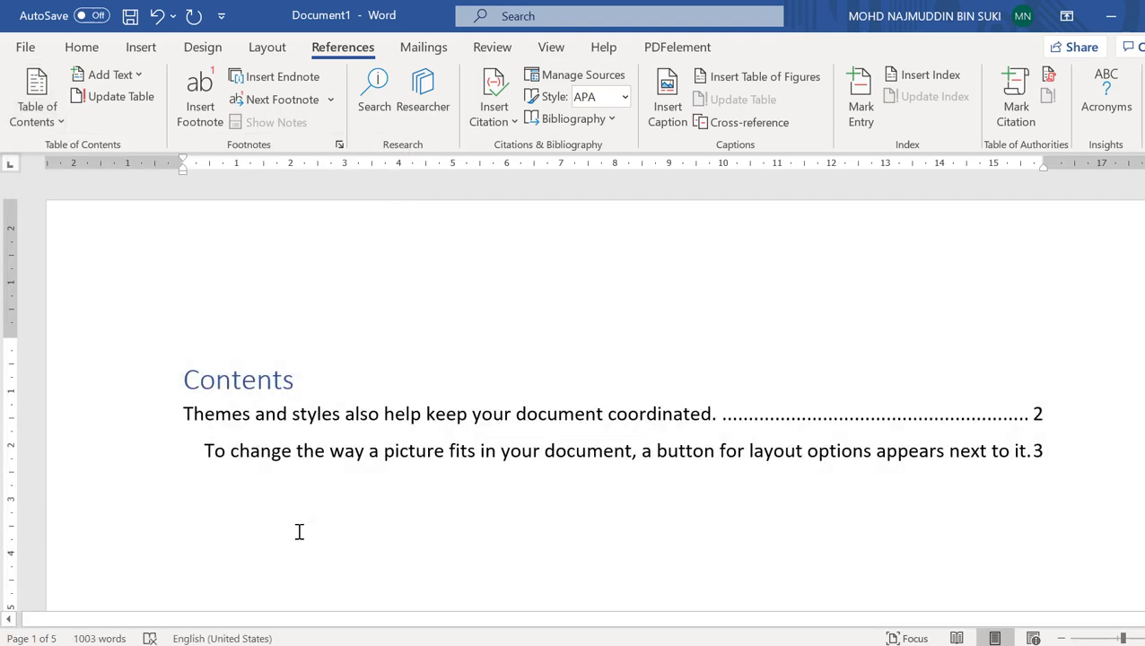
Step: Compare the two table of contents entries with the available heading styles, and leave the table
{"action": "left_click", "coordinate": [267, 421]}
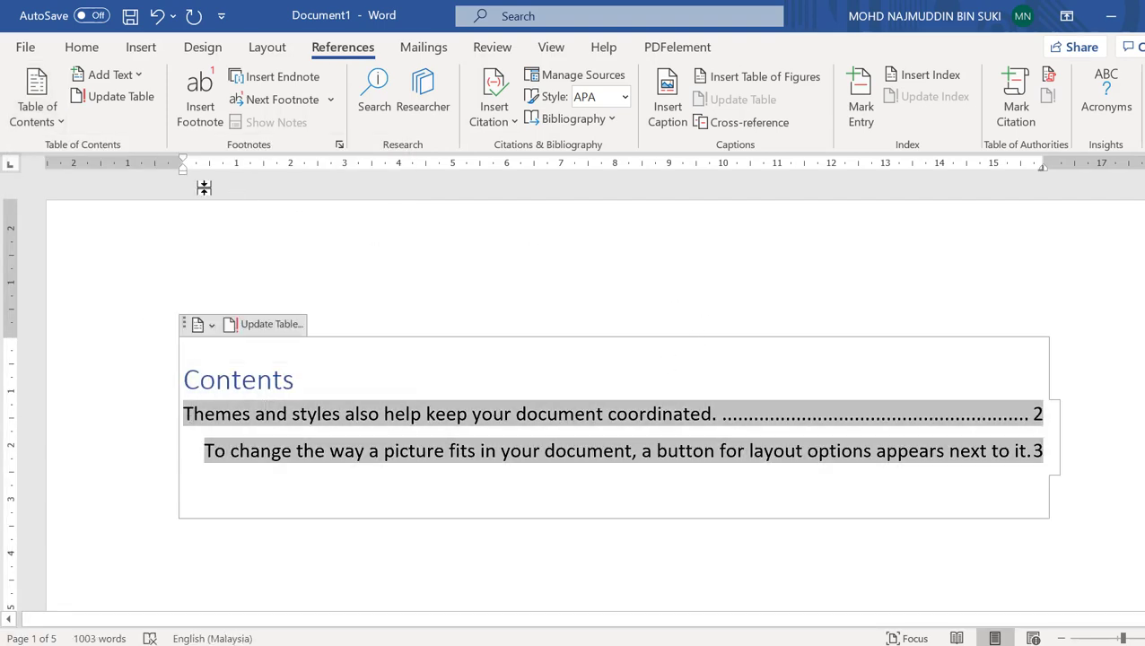
{"action": "left_click", "coordinate": [82, 49]}
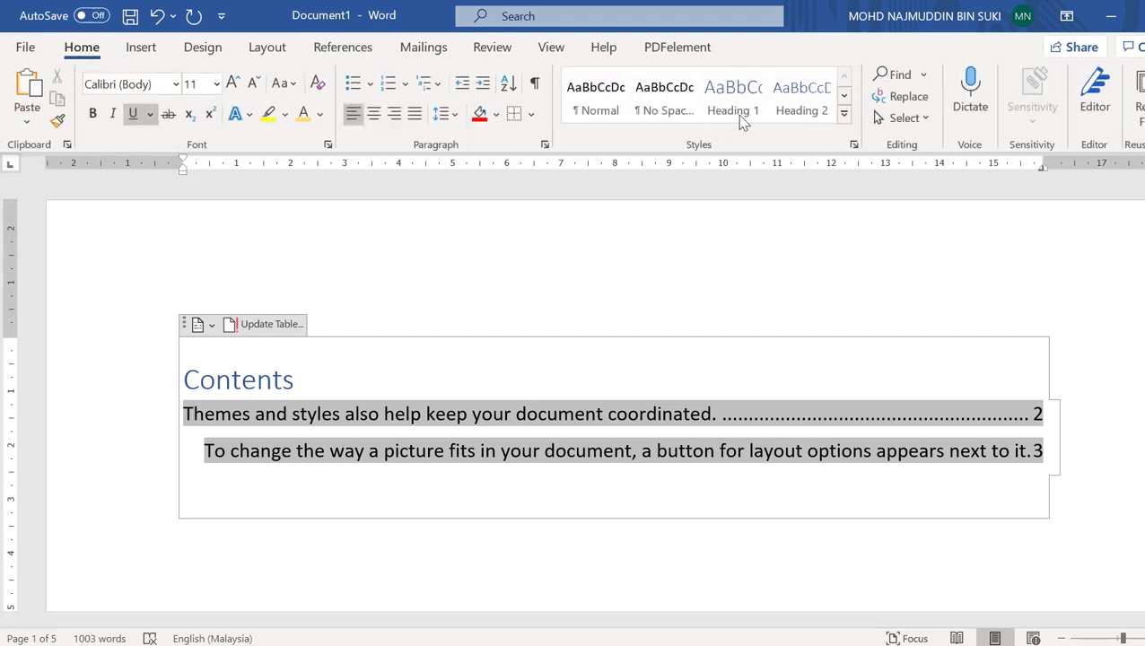
{"action": "left_click", "coordinate": [213, 417]}
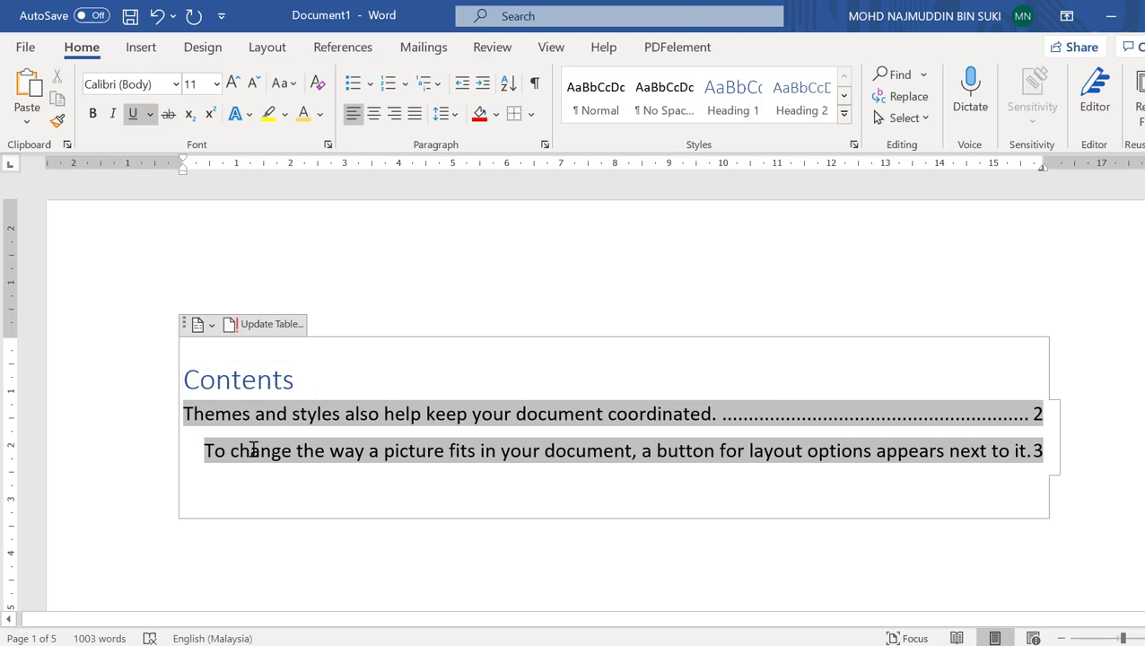
{"action": "left_click", "coordinate": [207, 455]}
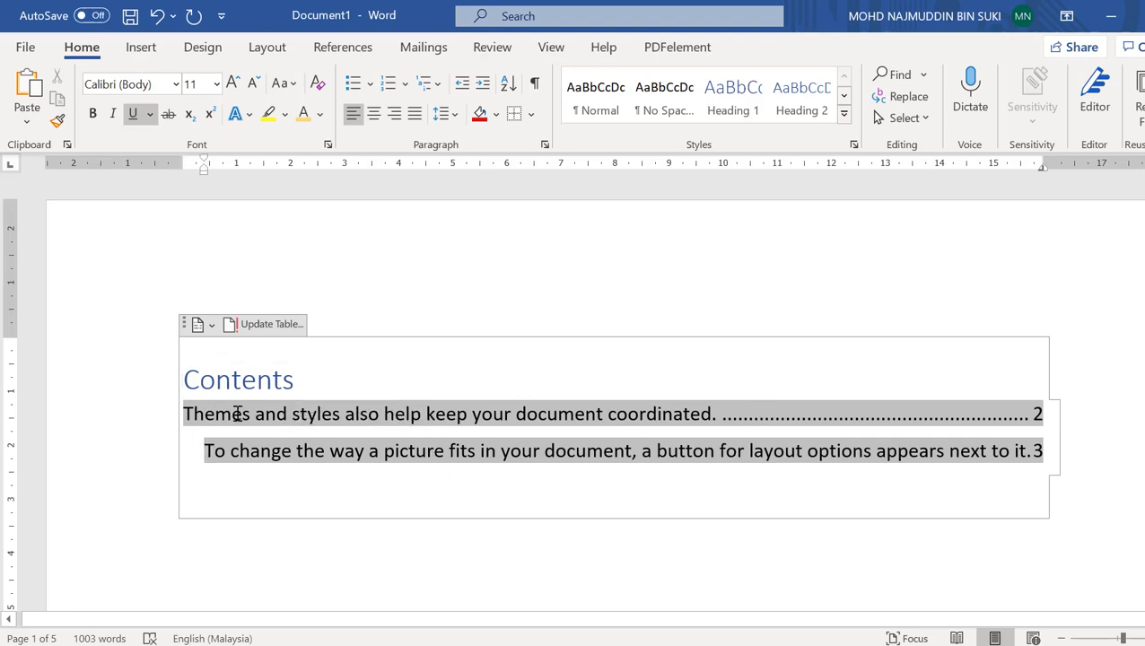
{"action": "left_click", "coordinate": [478, 307]}
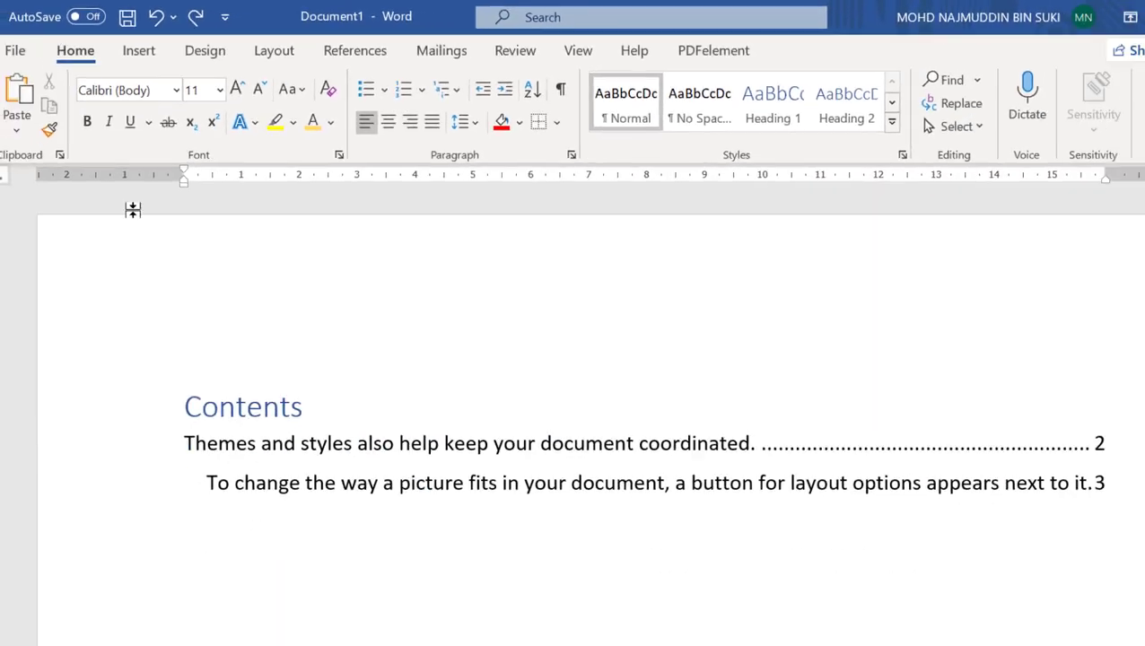
Step: Look at the file name and location options for saving, and at the Save and Save As commands, without saving the document
{"action": "left_click", "coordinate": [129, 20]}
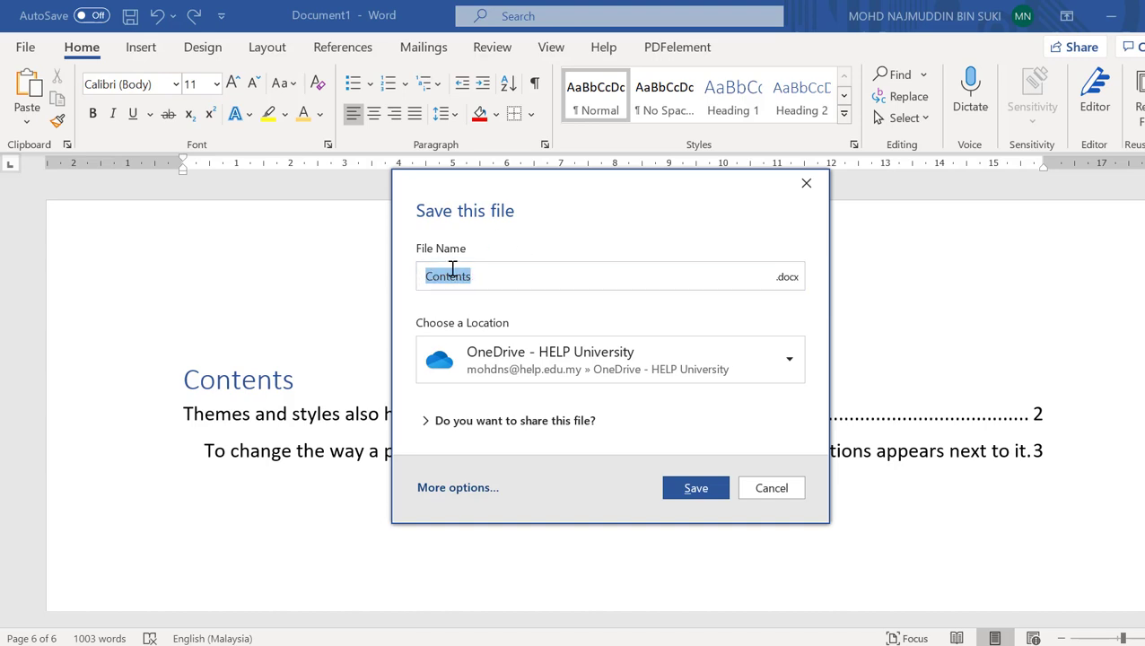
{"action": "left_click", "coordinate": [418, 437]}
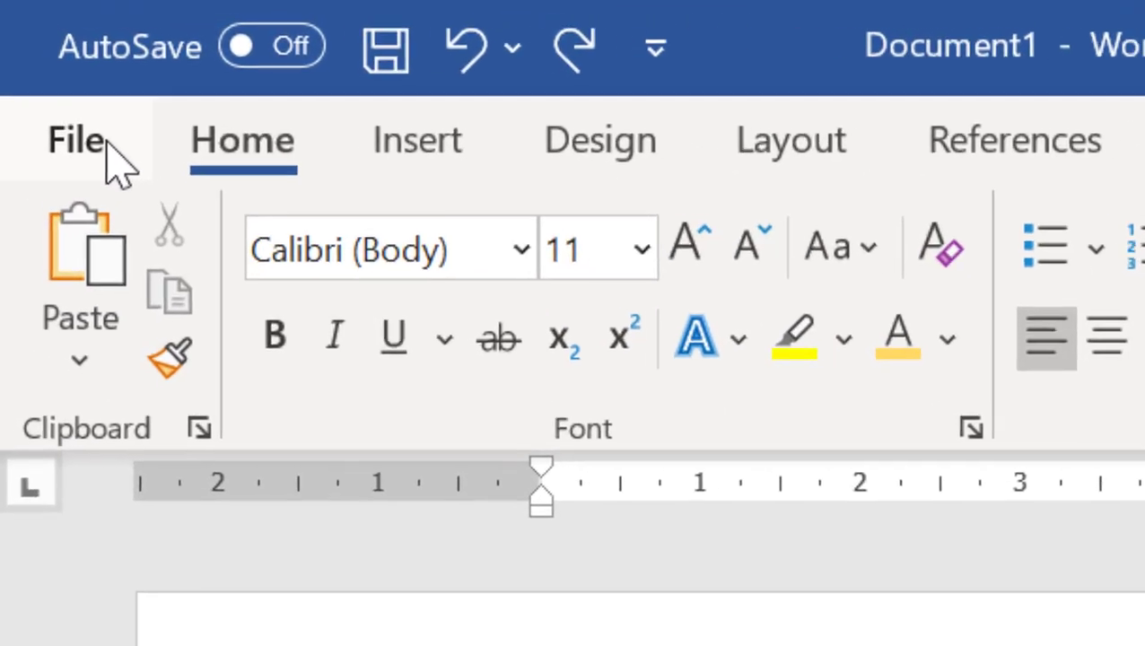
{"action": "left_click", "coordinate": [104, 145]}
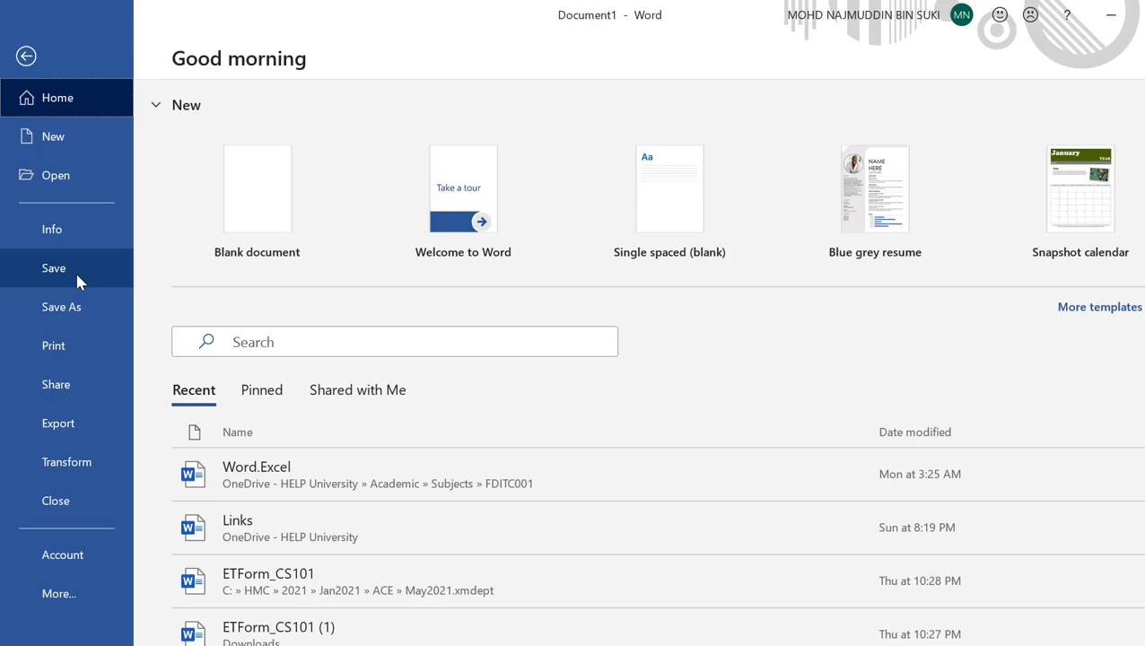
{"action": "left_click", "coordinate": [26, 55]}
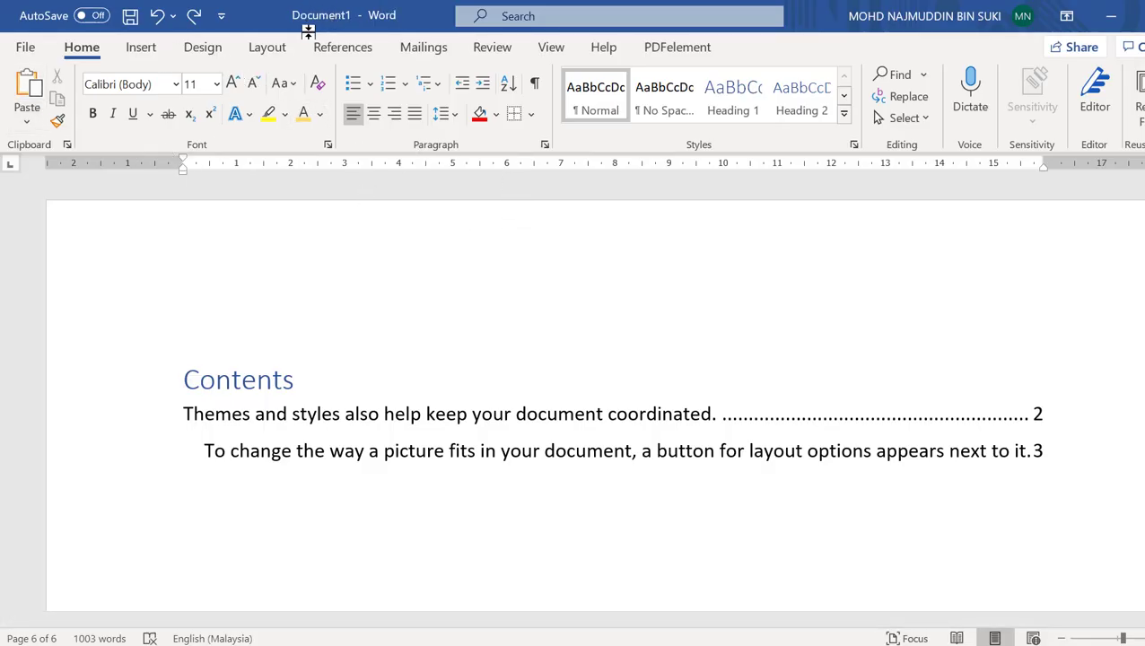
{"action": "left_click", "coordinate": [25, 50]}
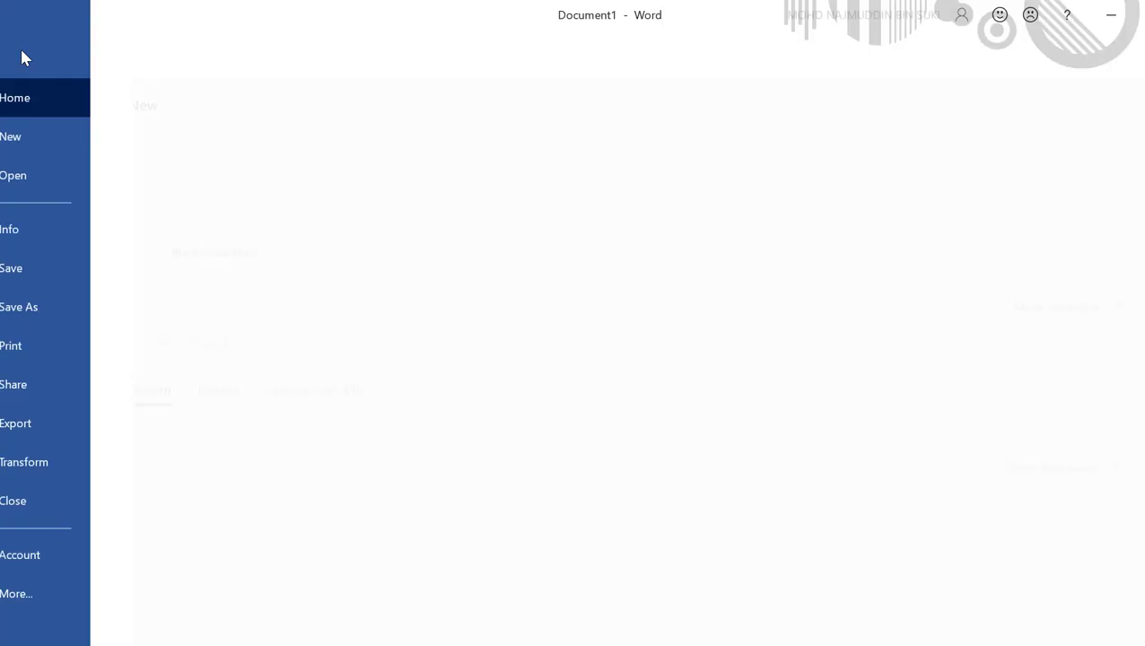
{"action": "left_click", "coordinate": [28, 61]}
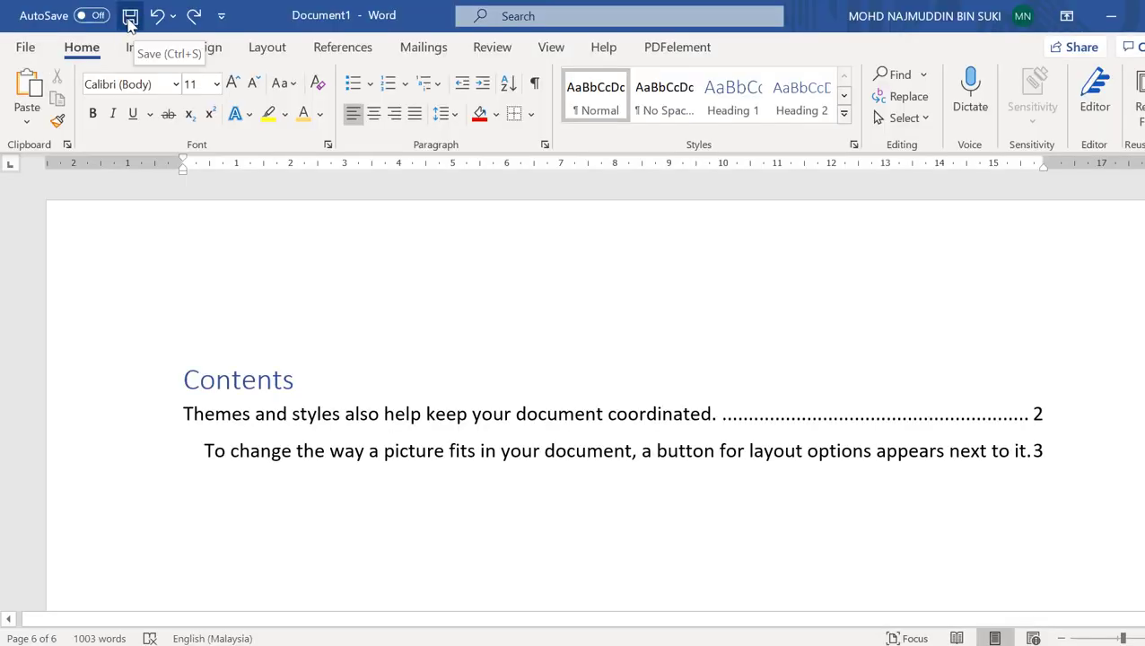
Step: Leave the table of contents, review the file management commands, and check the OneDrive save location without saving
{"action": "left_click", "coordinate": [183, 378]}
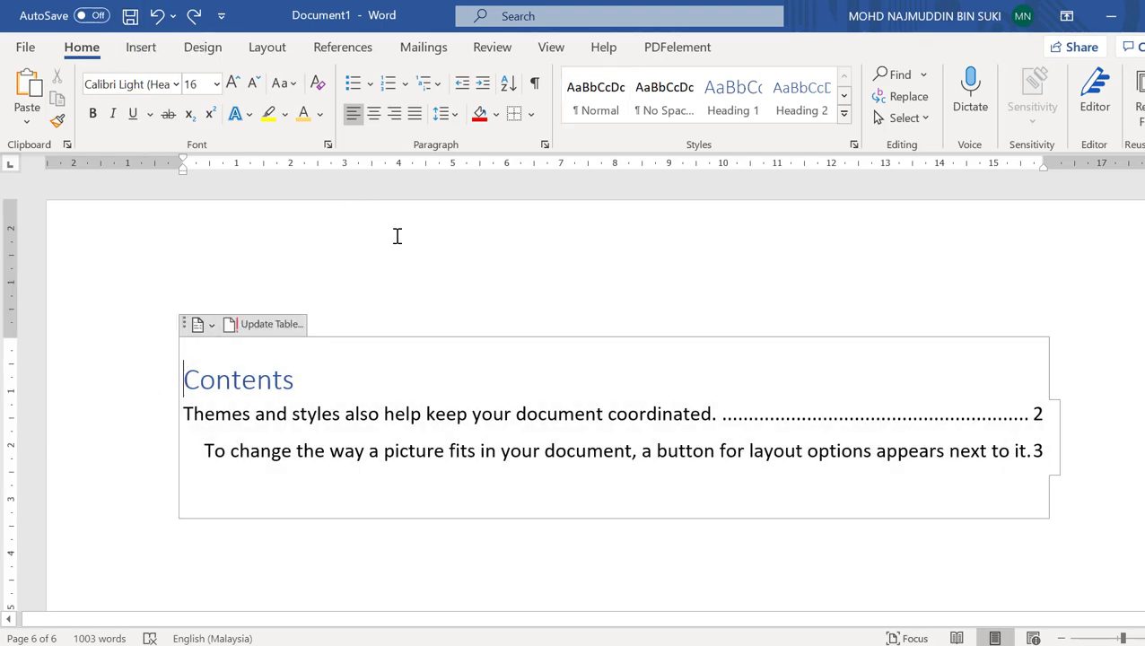
{"action": "key", "text": "End"}
{"action": "left_click", "coordinate": [27, 49]}
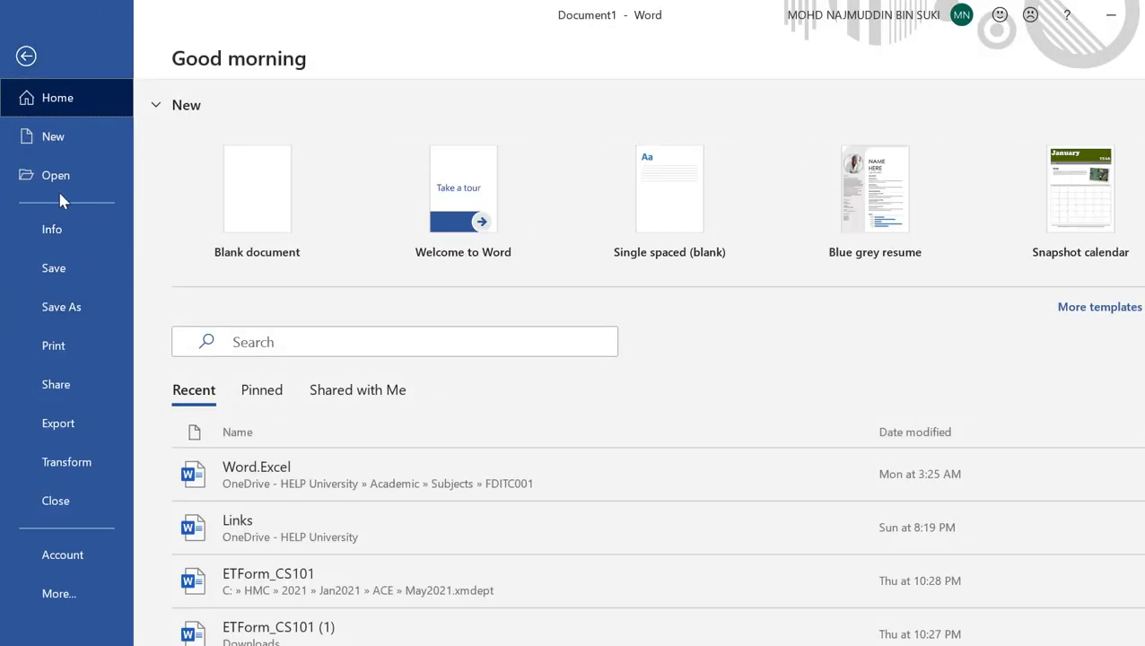
{"action": "left_click", "coordinate": [25, 56]}
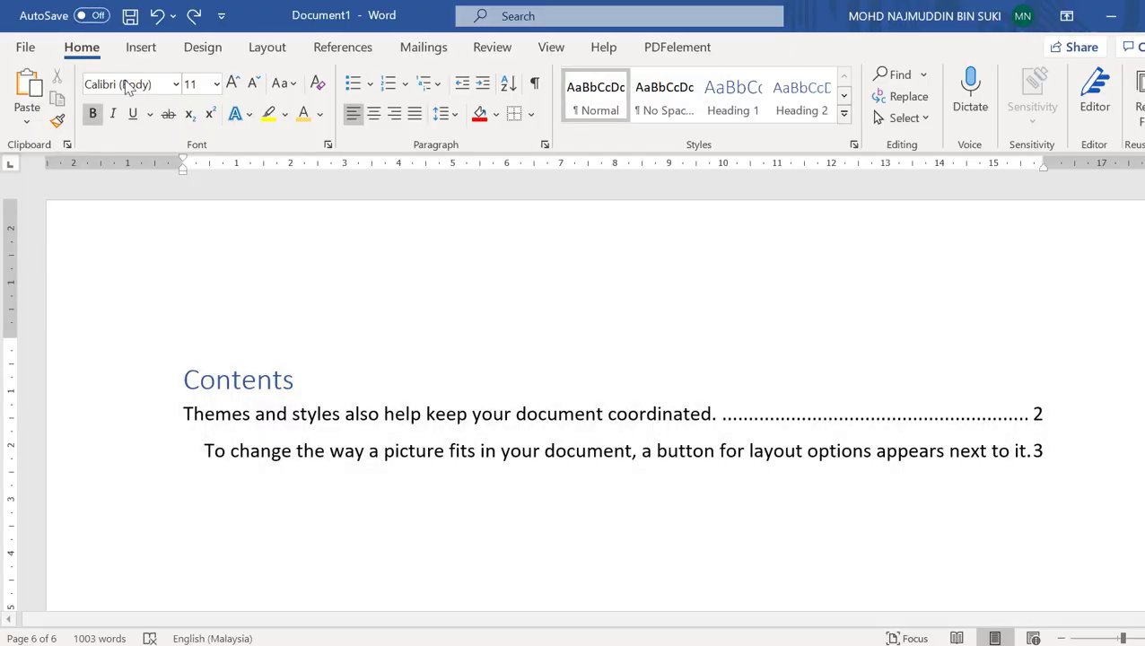
{"action": "left_click", "coordinate": [130, 16]}
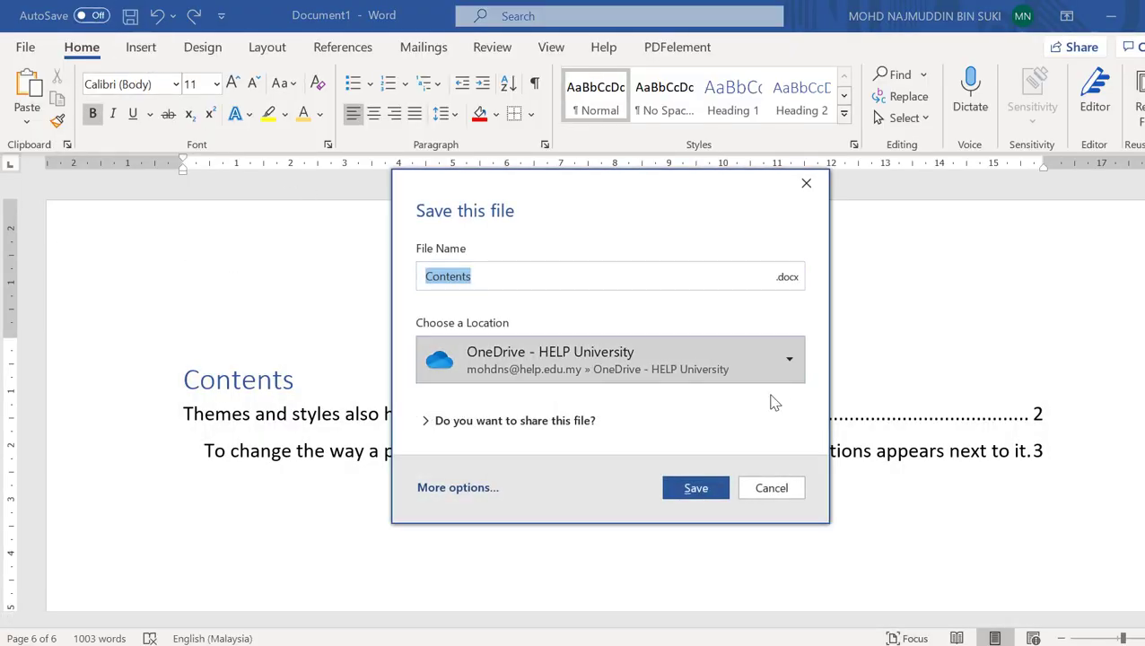
{"action": "left_click", "coordinate": [806, 184]}
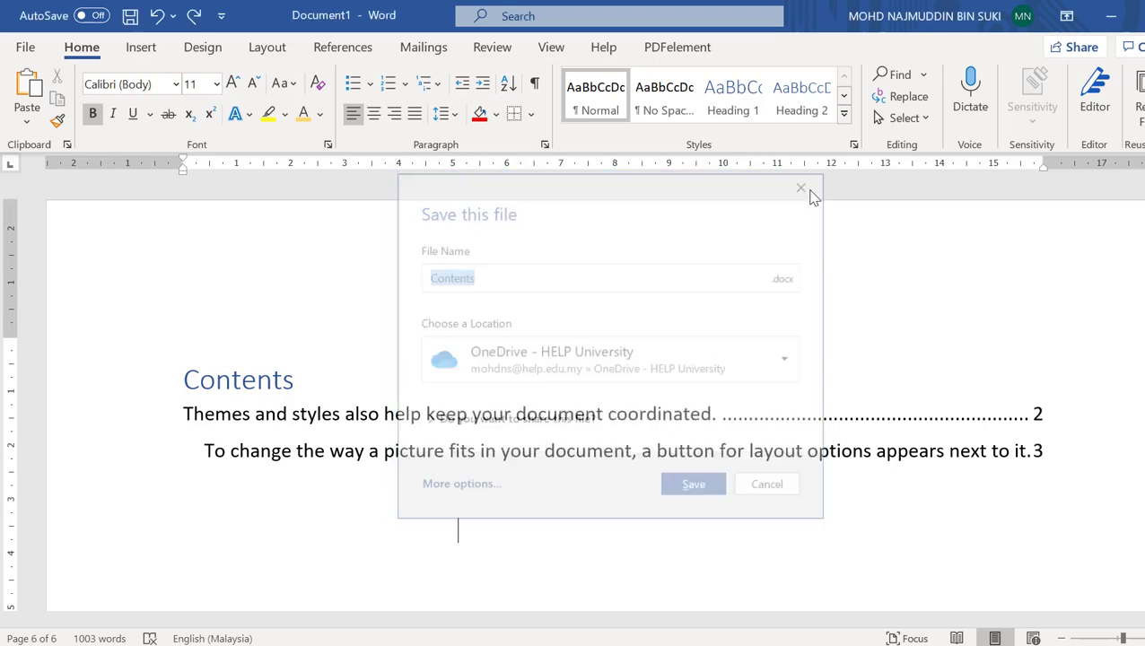